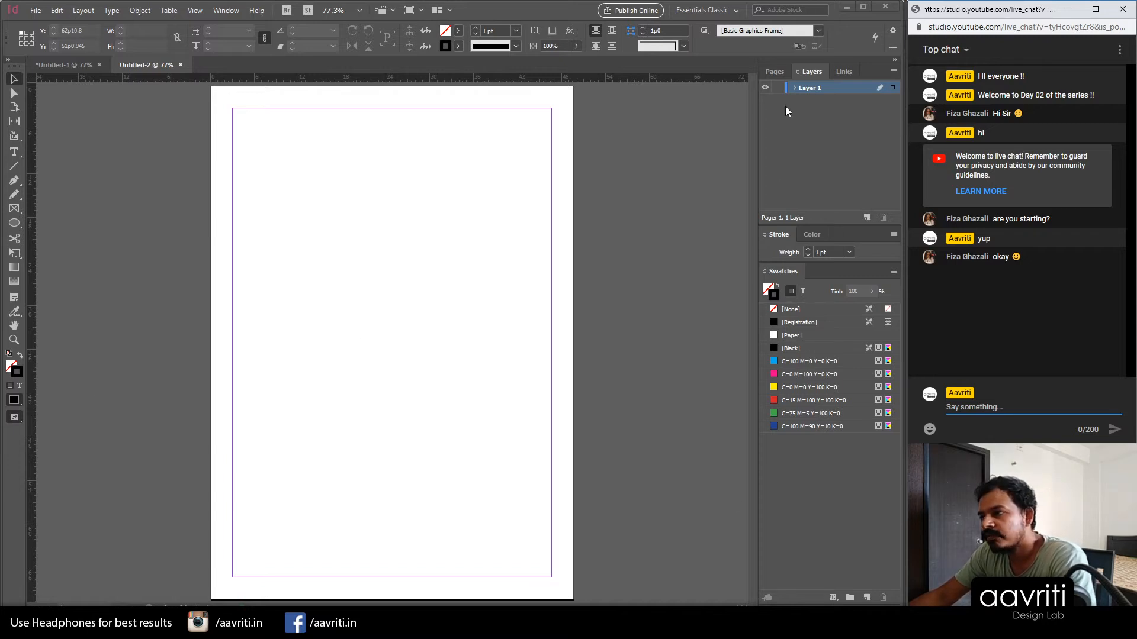
Step: Show the document's pages, open the recent file KONKAN PARADISE.indd to view its layout, and close it again
{"action": "left_click", "coordinate": [779, 72]}
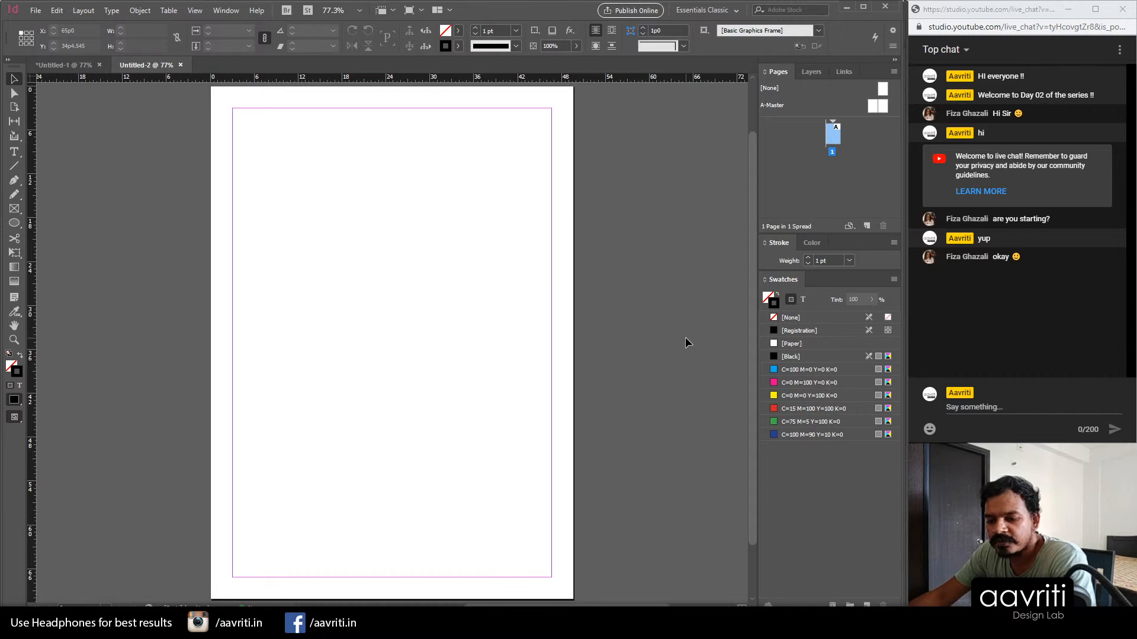
{"action": "left_click", "coordinate": [37, 10]}
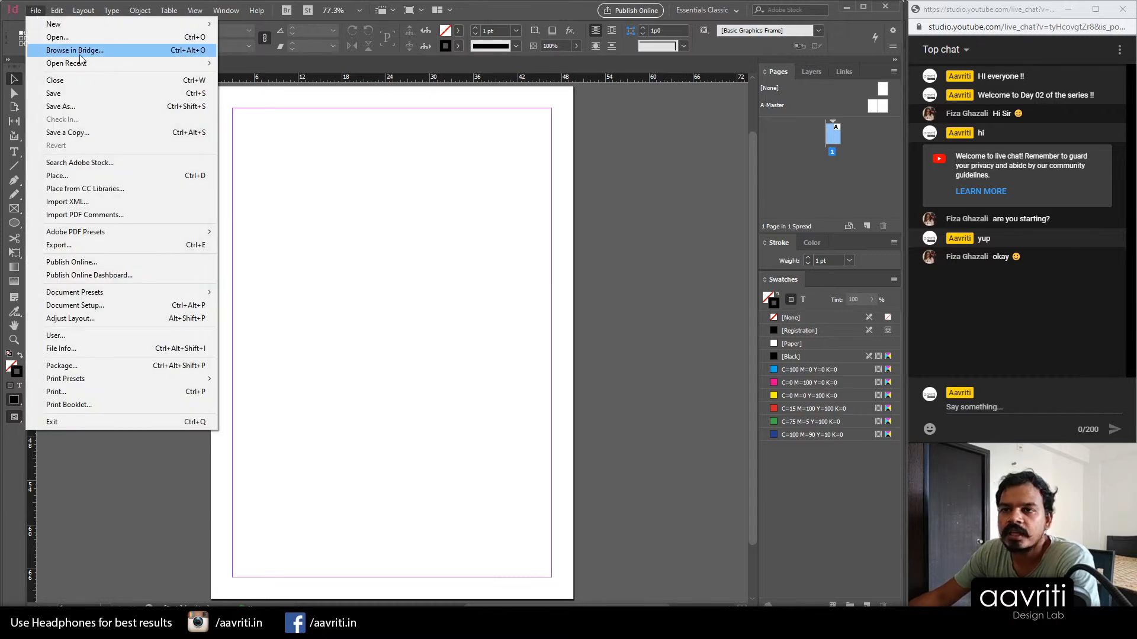
{"action": "mouse_move", "coordinate": [101, 63]}
{"action": "left_click", "coordinate": [282, 64]}
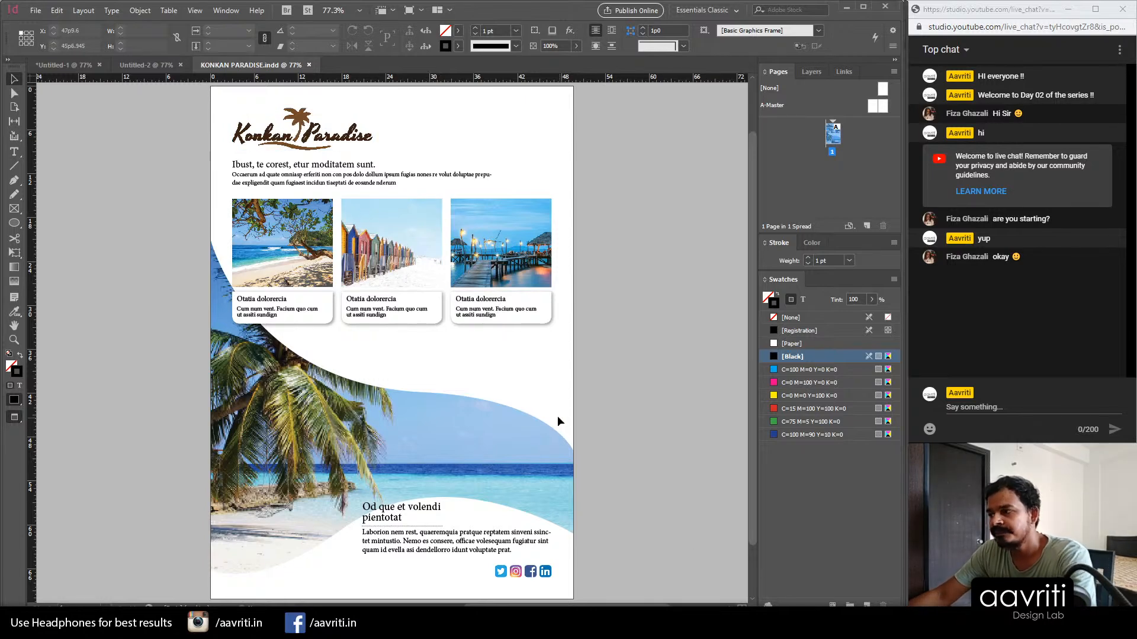
{"action": "left_click", "coordinate": [309, 65]}
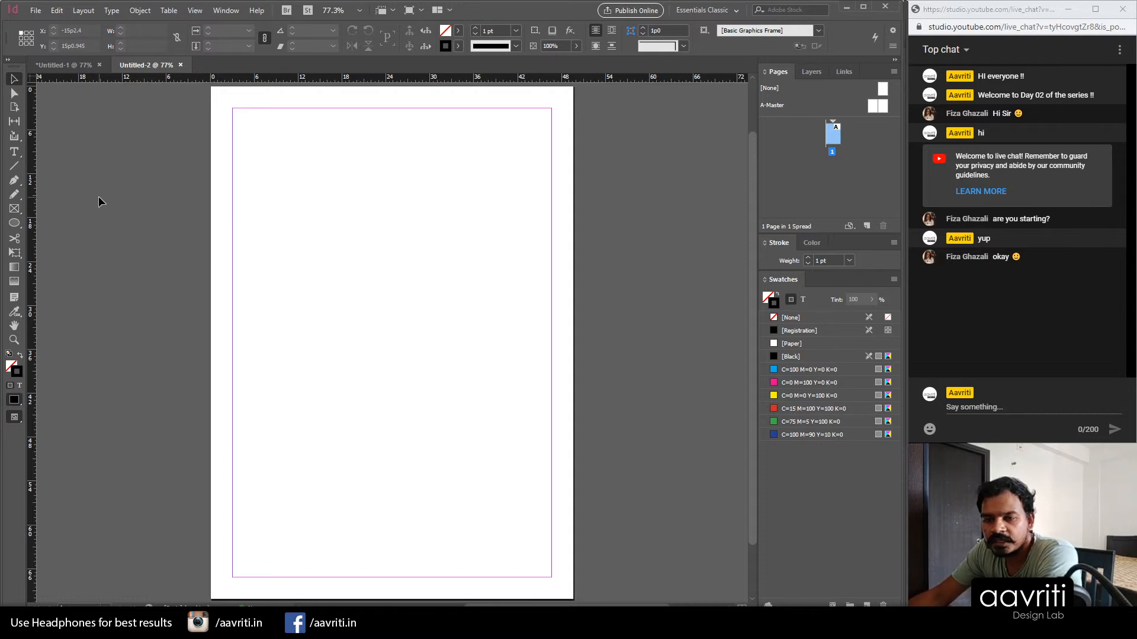
{"action": "left_click", "coordinate": [36, 11]}
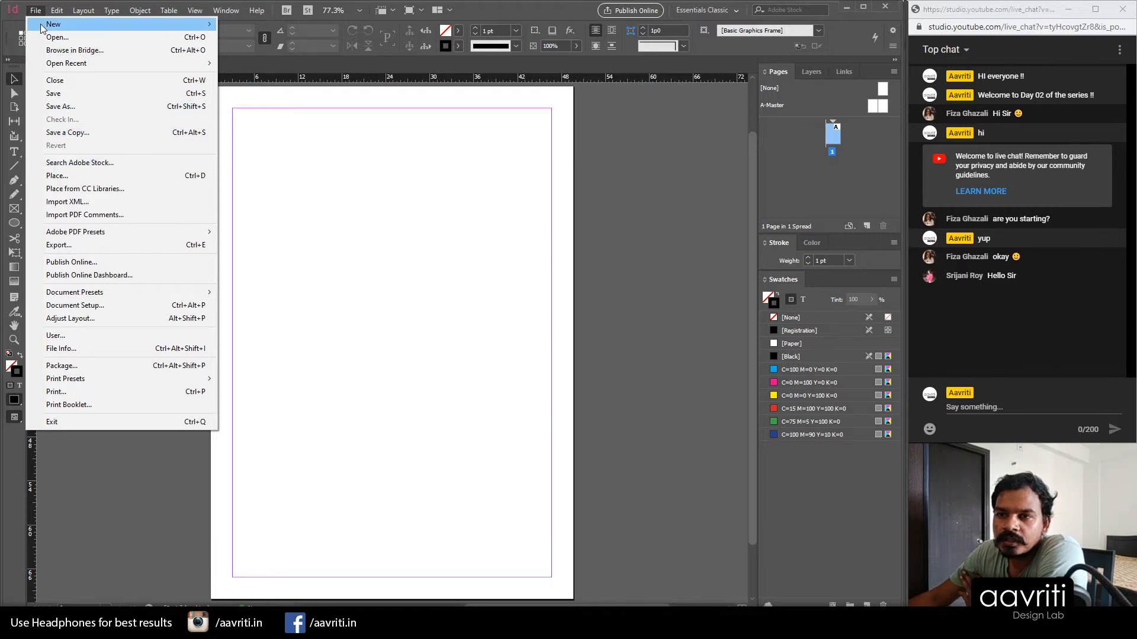
{"action": "mouse_move", "coordinate": [40, 24]}
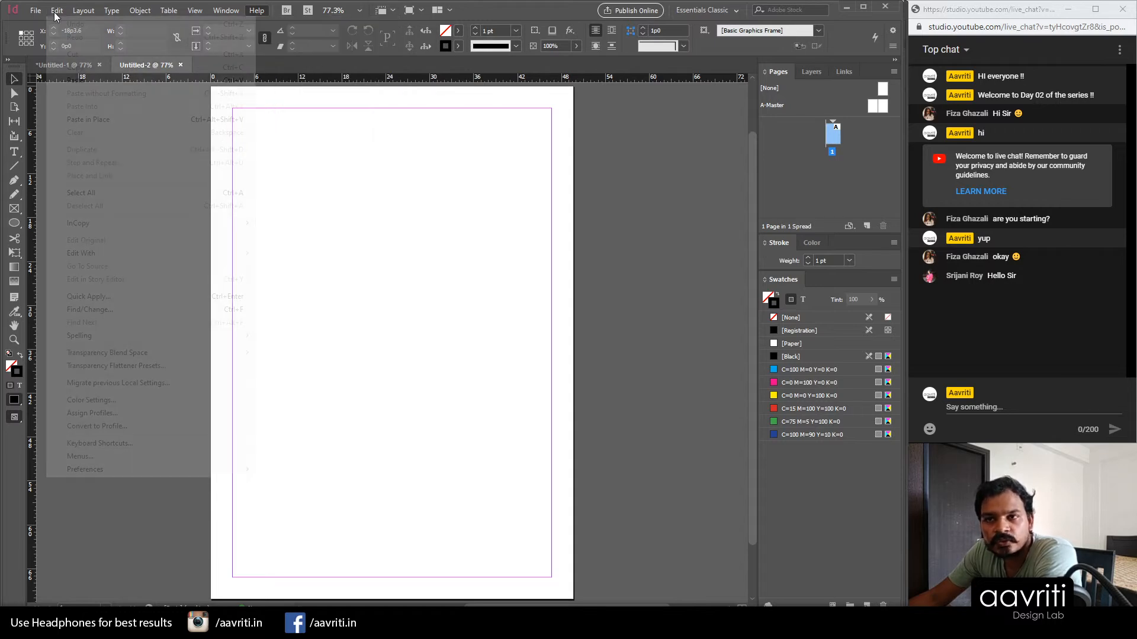
{"action": "mouse_move", "coordinate": [37, 13]}
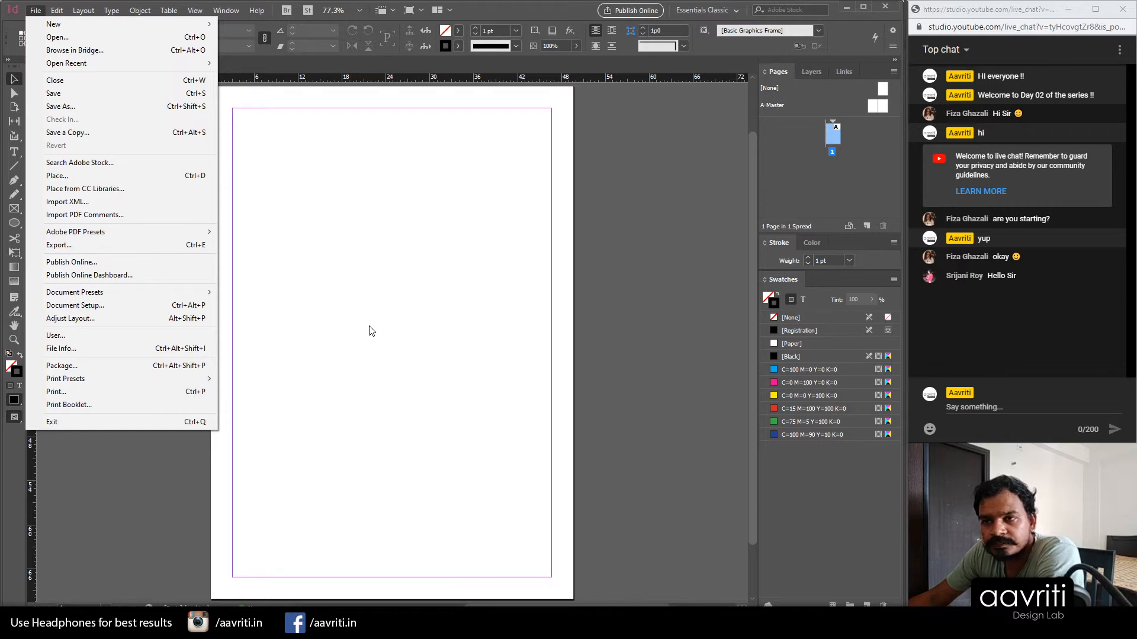
{"action": "left_click", "coordinate": [469, 3]}
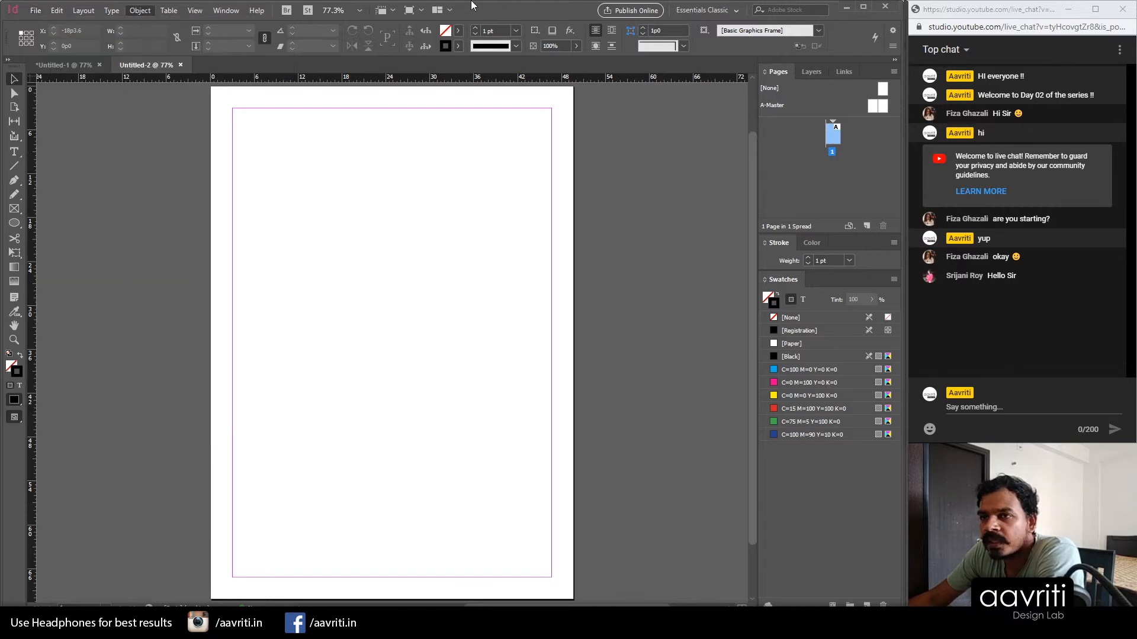
{"action": "left_click", "coordinate": [37, 11]}
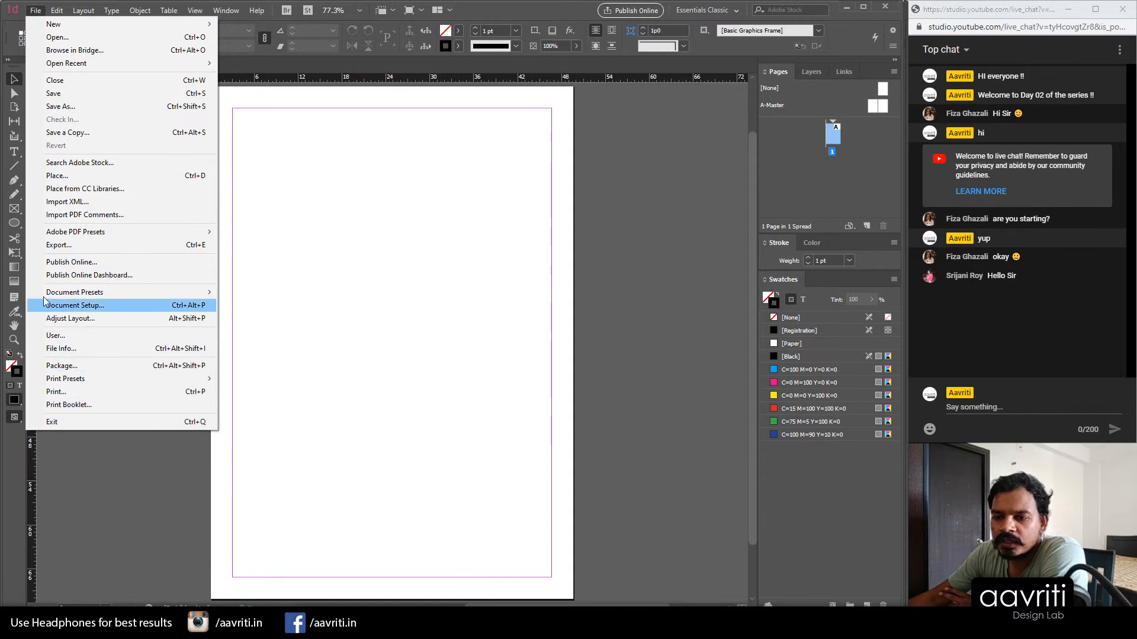
{"action": "mouse_move", "coordinate": [94, 296]}
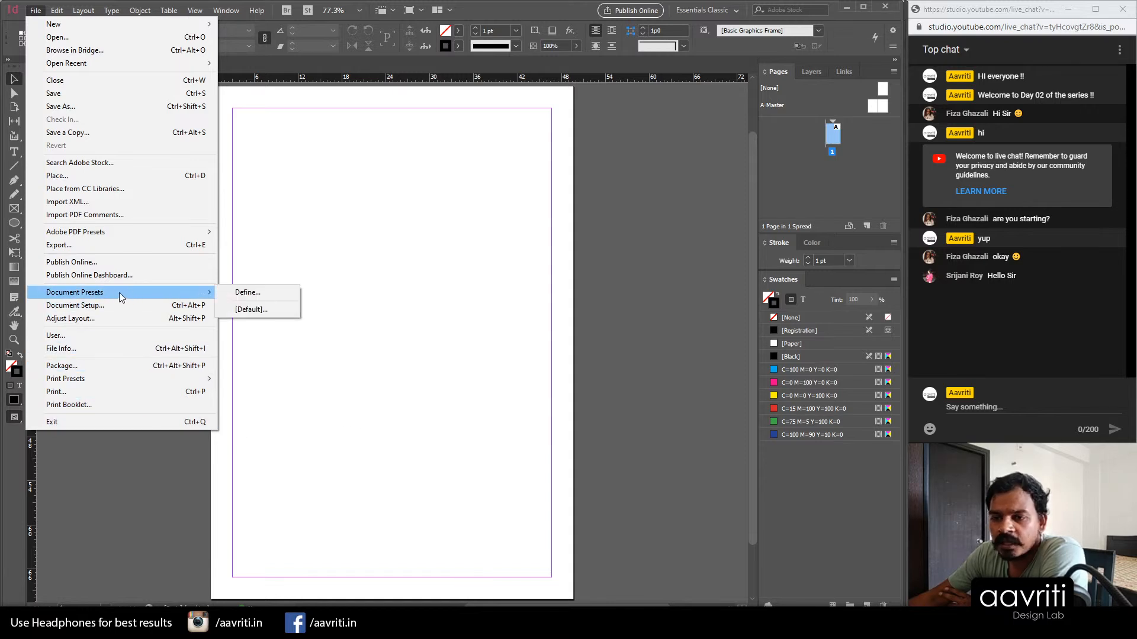
{"action": "mouse_move", "coordinate": [86, 236]}
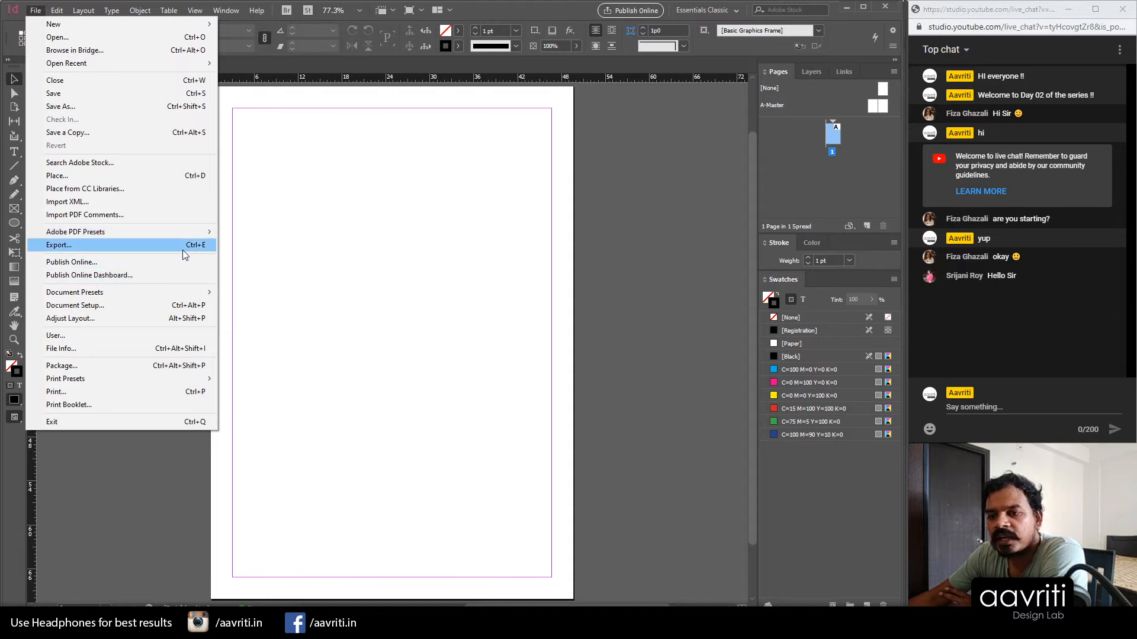
{"action": "key", "text": "Right"}
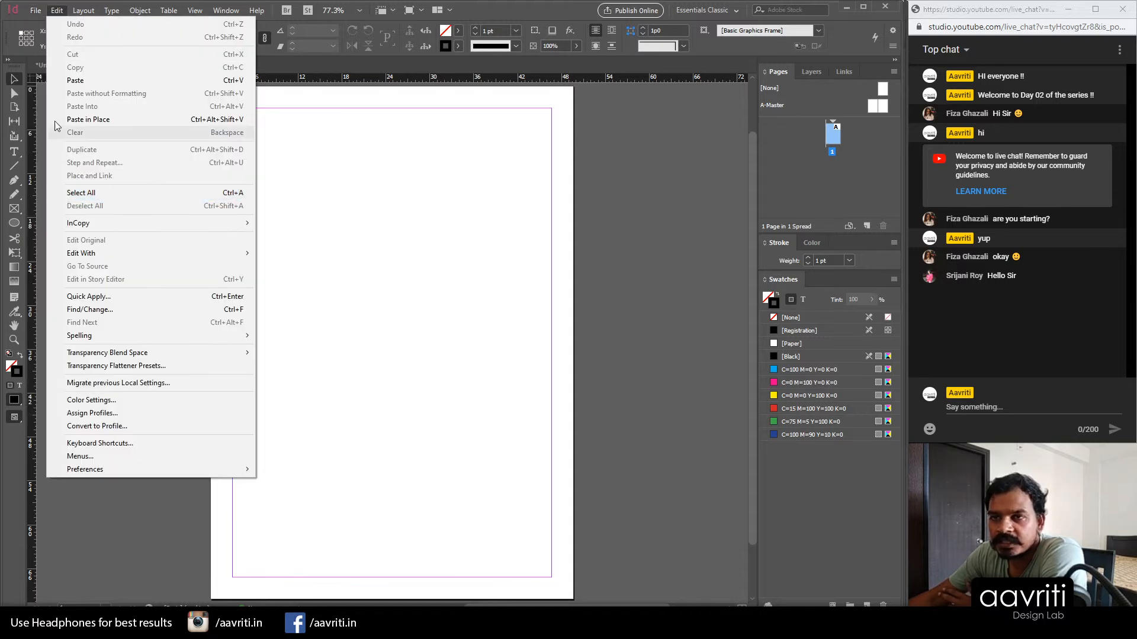
{"action": "key", "text": "Left"}
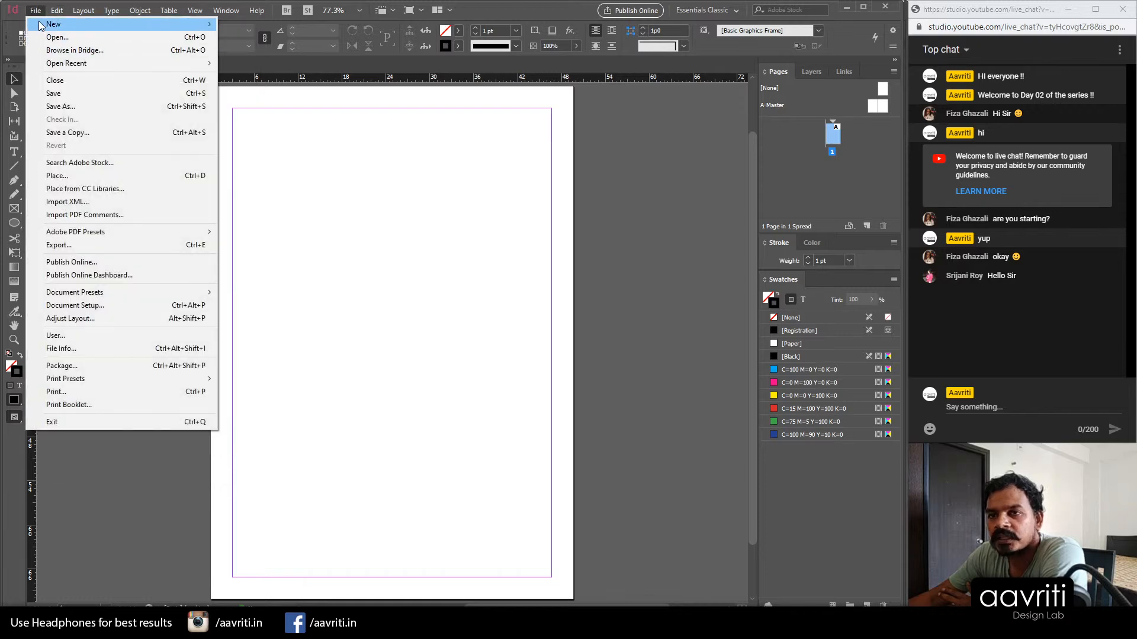
{"action": "mouse_move", "coordinate": [53, 12]}
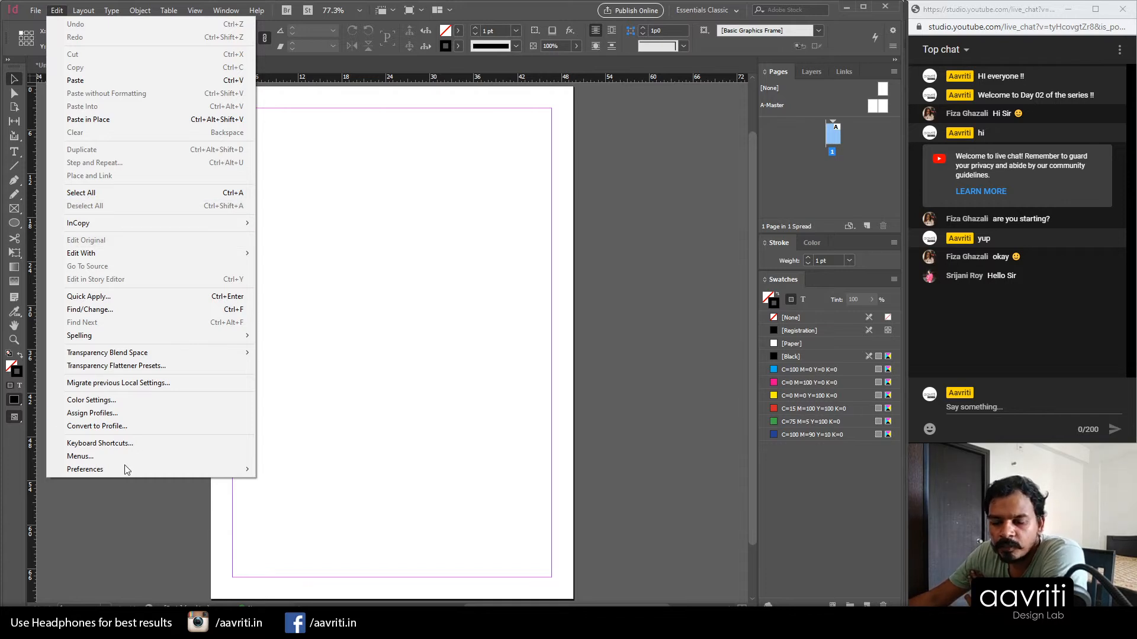
{"action": "mouse_move", "coordinate": [126, 474]}
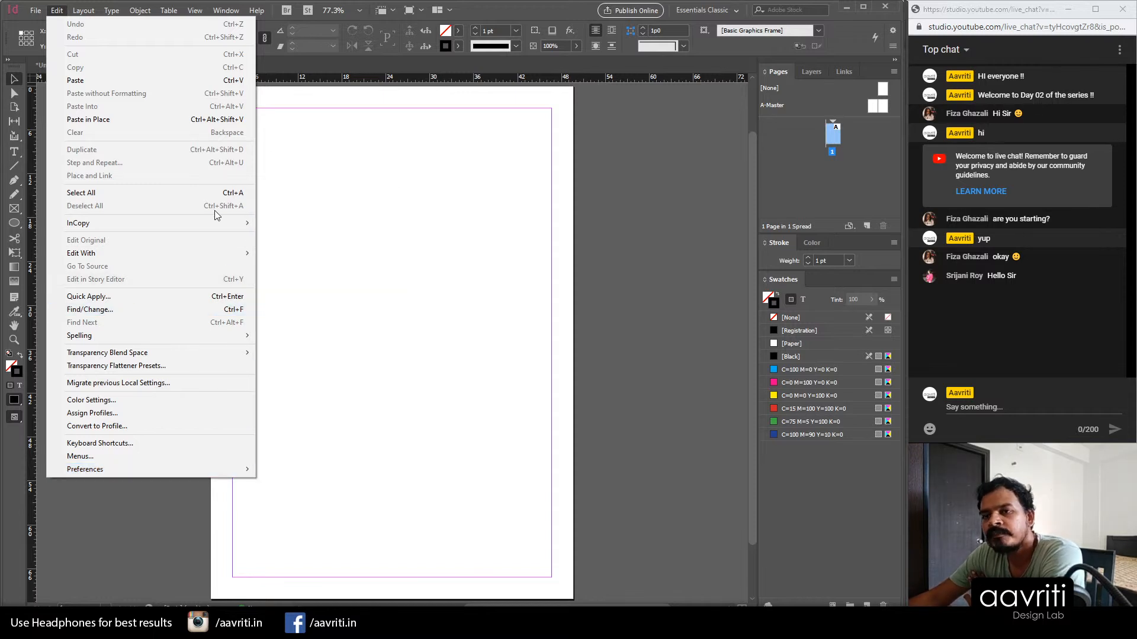
{"action": "mouse_move", "coordinate": [126, 13]}
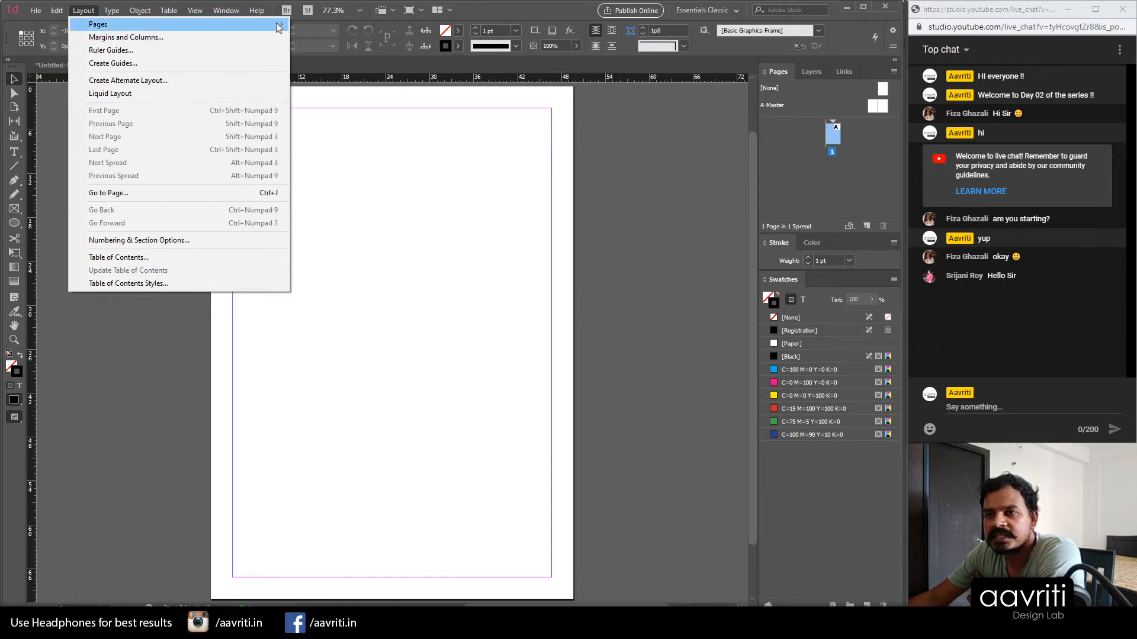
{"action": "mouse_move", "coordinate": [276, 23]}
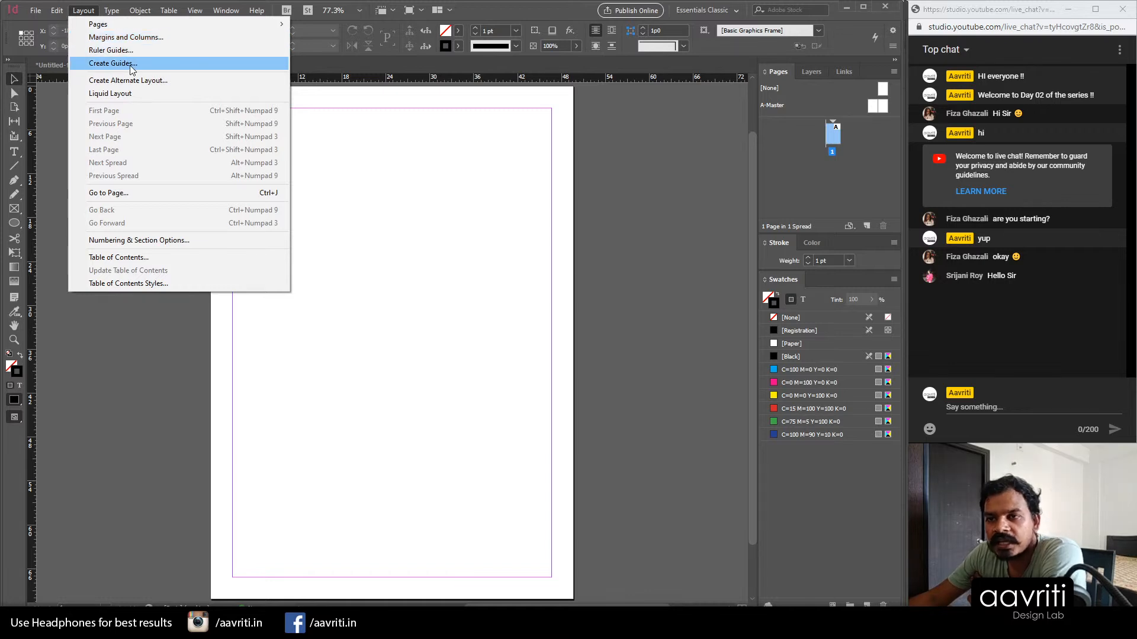
{"action": "mouse_move", "coordinate": [57, 10]}
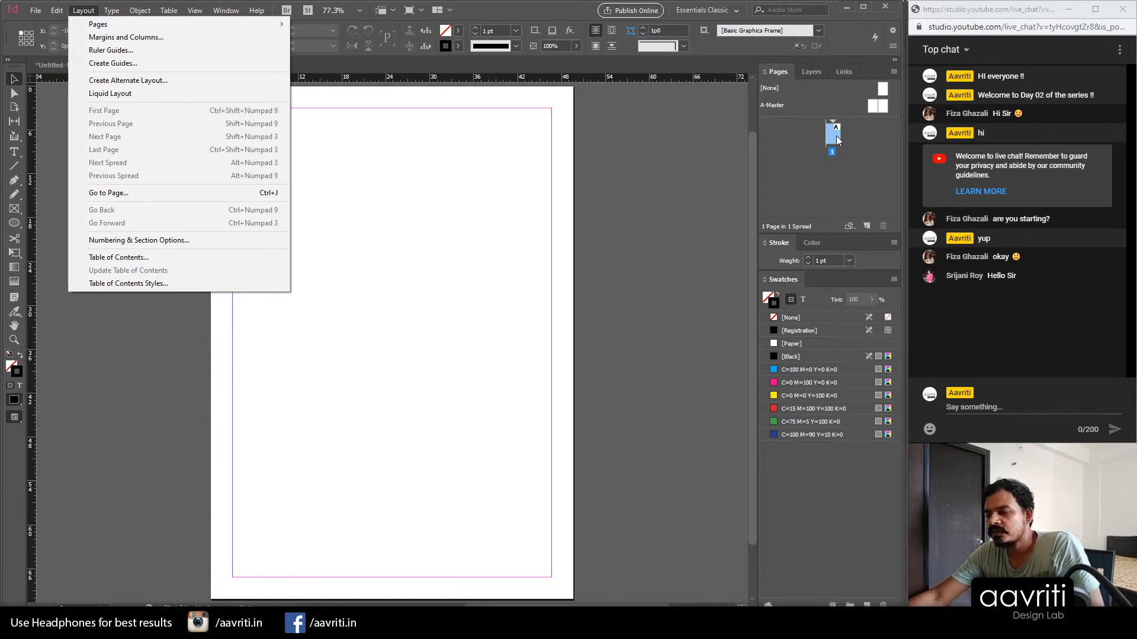
Step: Add three pages to the untitled document, enlarging the page thumbnail area to make room for them
{"action": "left_click", "coordinate": [866, 226]}
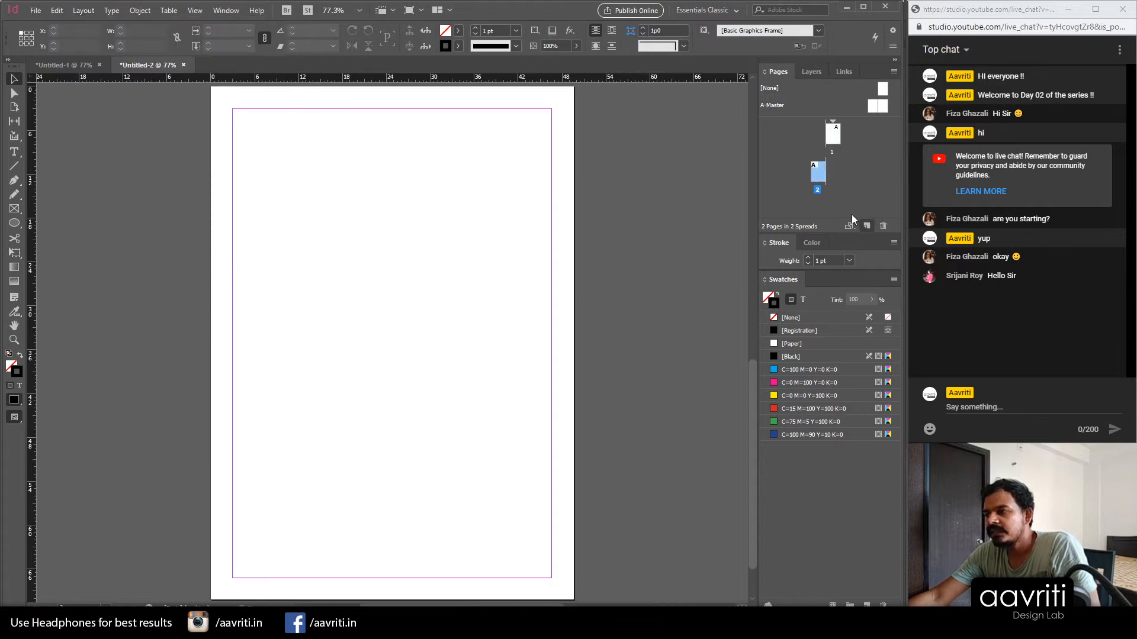
{"action": "mouse_move", "coordinate": [807, 232]}
{"action": "left_mouse_down"}
{"action": "mouse_move", "coordinate": [791, 410]}
{"action": "mouse_move", "coordinate": [792, 398]}
{"action": "left_mouse_up"}
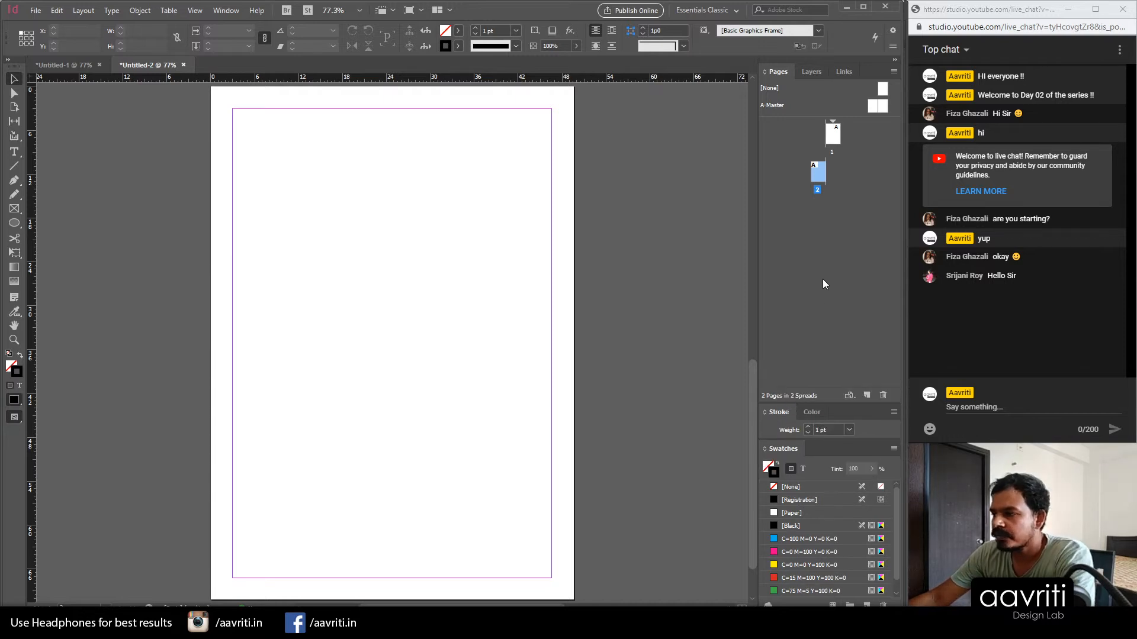
{"action": "left_click", "coordinate": [866, 395]}
{"action": "left_click", "coordinate": [865, 395]}
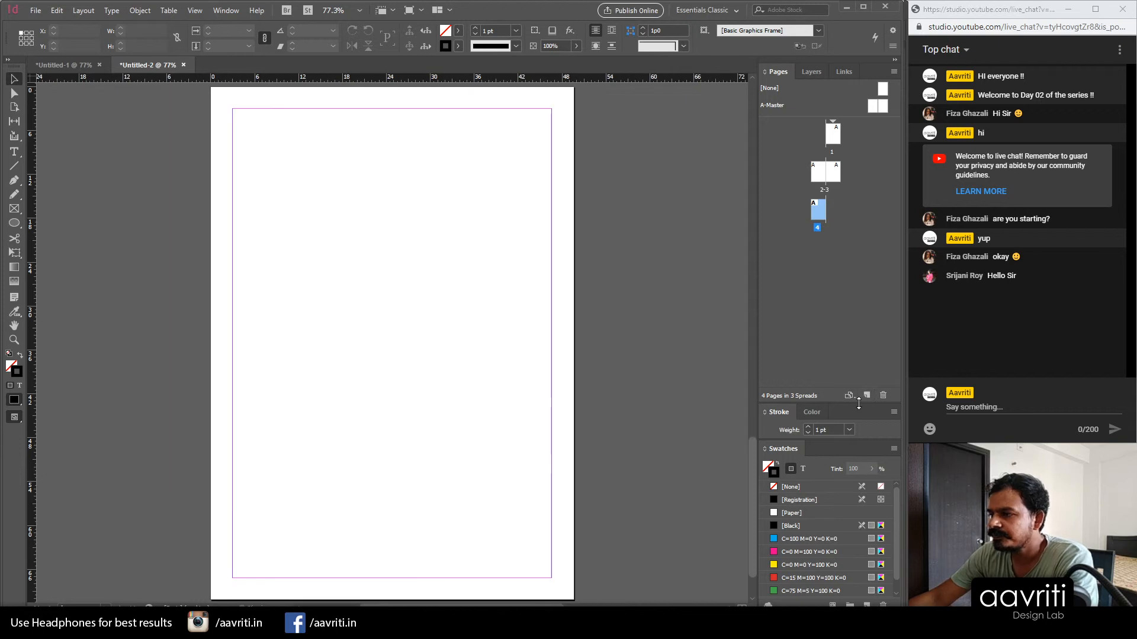
Step: Go to the first page of the document
{"action": "left_click", "coordinate": [81, 10]}
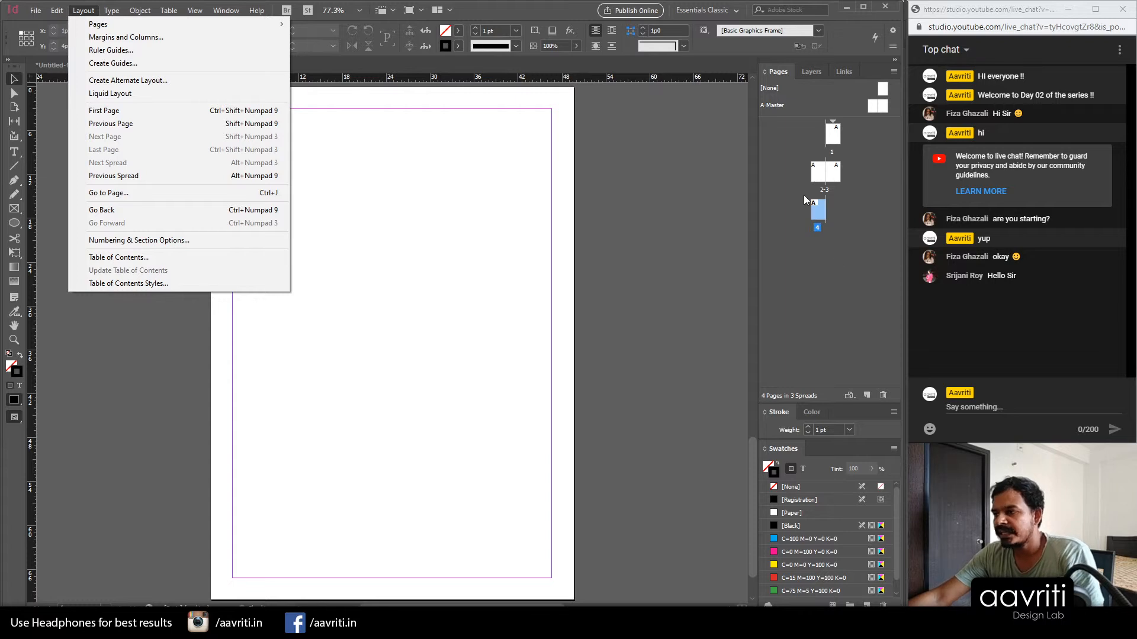
{"action": "left_click", "coordinate": [486, 273]}
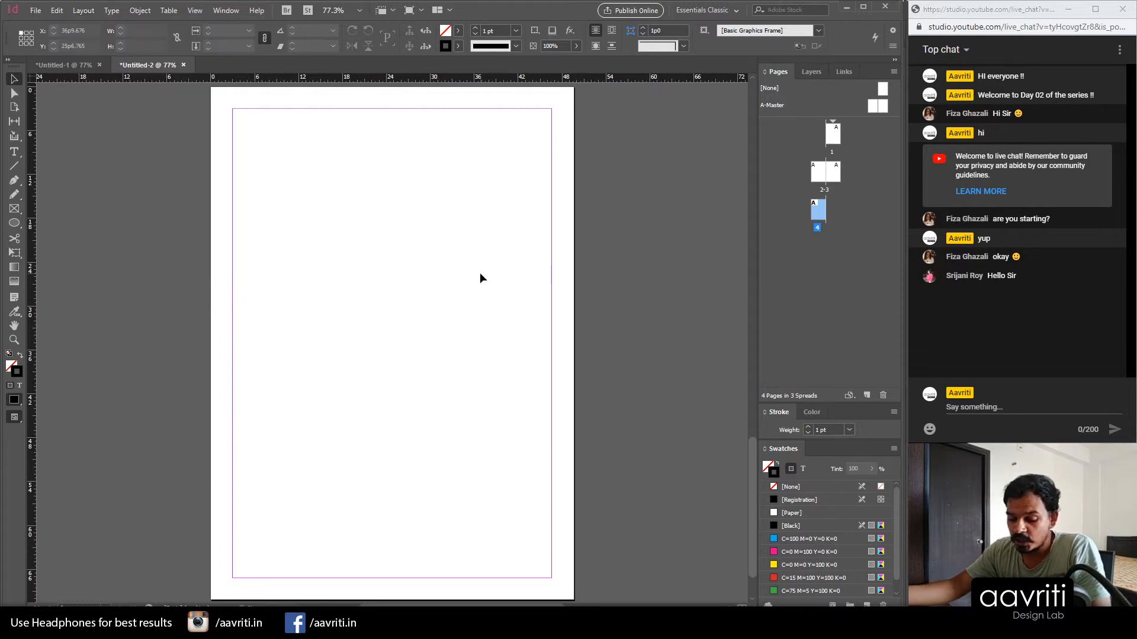
{"action": "key", "text": "super+space"}
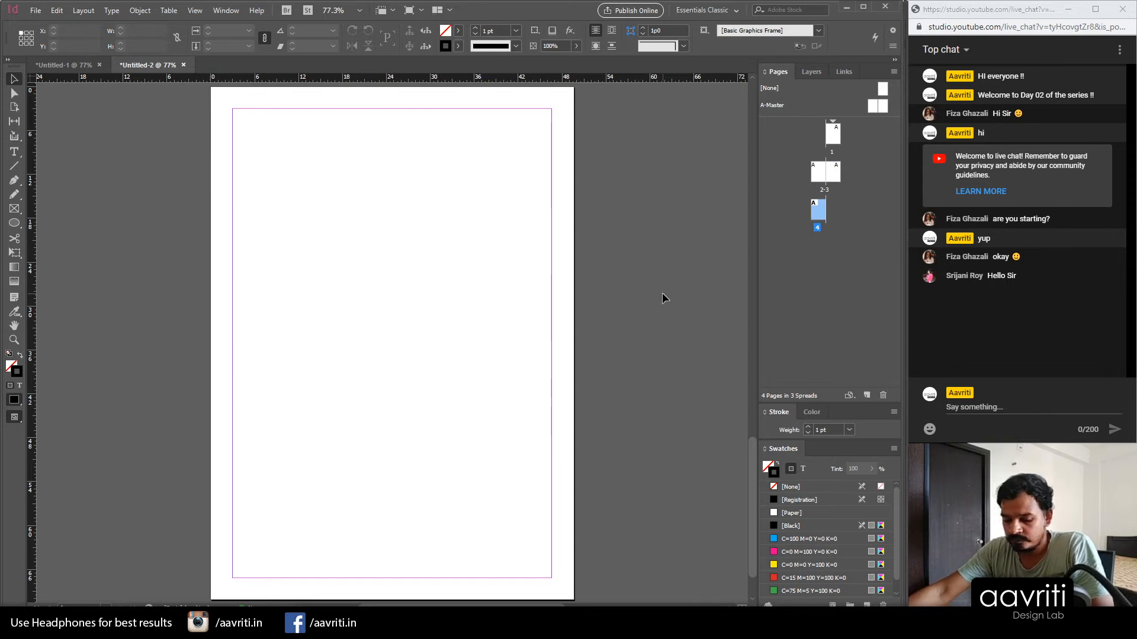
{"action": "key", "text": "super+space"}
{"action": "key", "text": "super+space"}
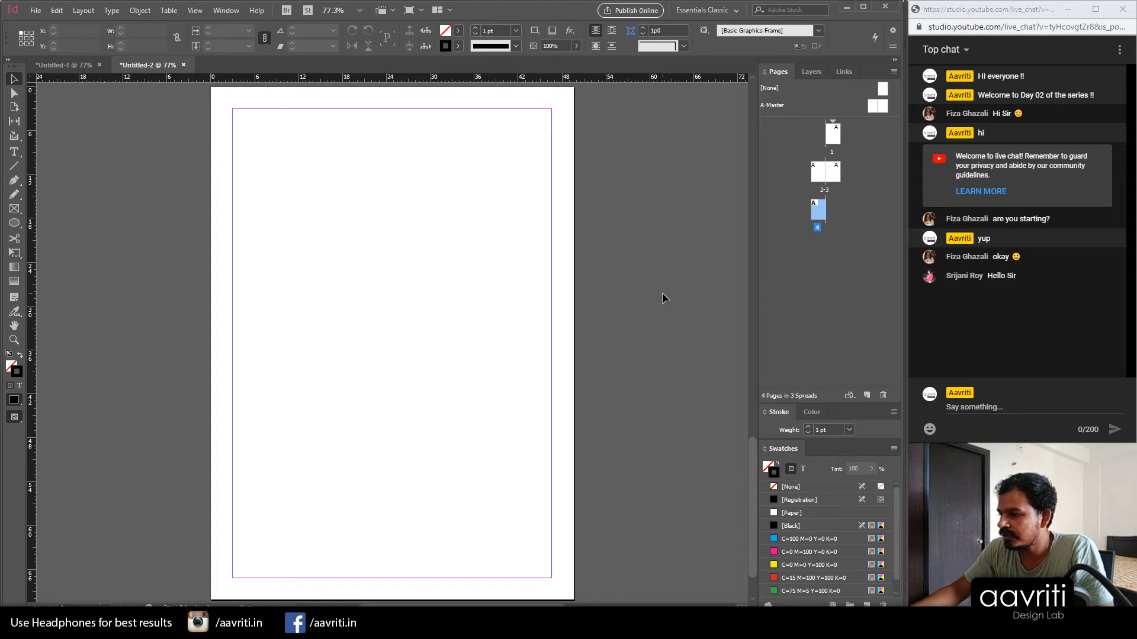
{"action": "key", "text": "ctrl+shift+Page_Up"}
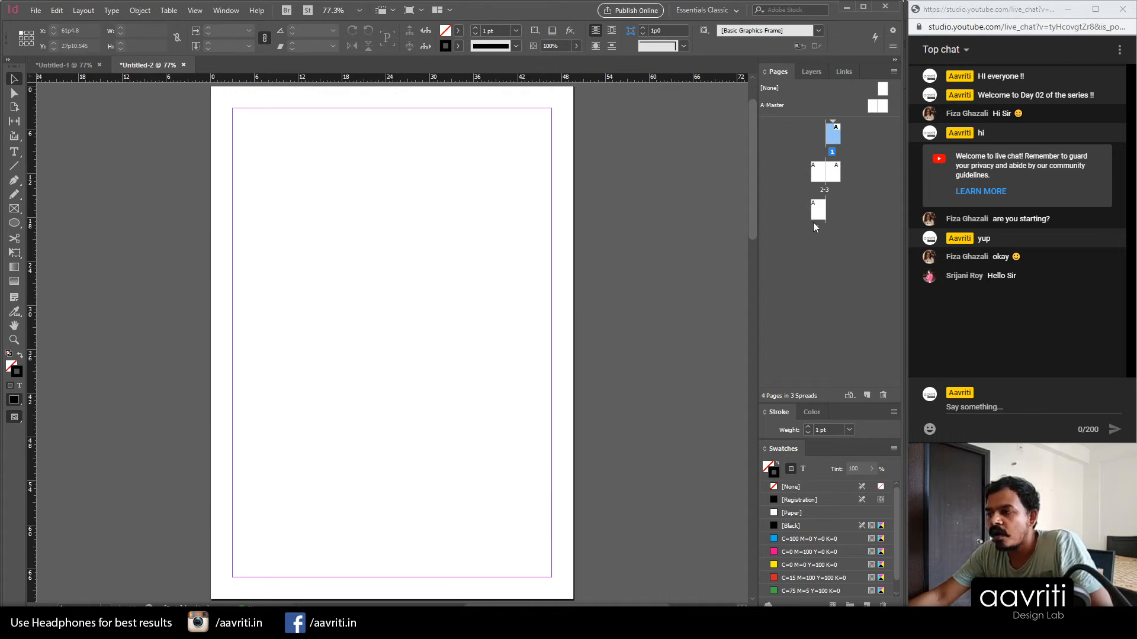
Step: Go to the last page of the document and select the page 1 thumbnail
{"action": "left_click", "coordinate": [84, 12]}
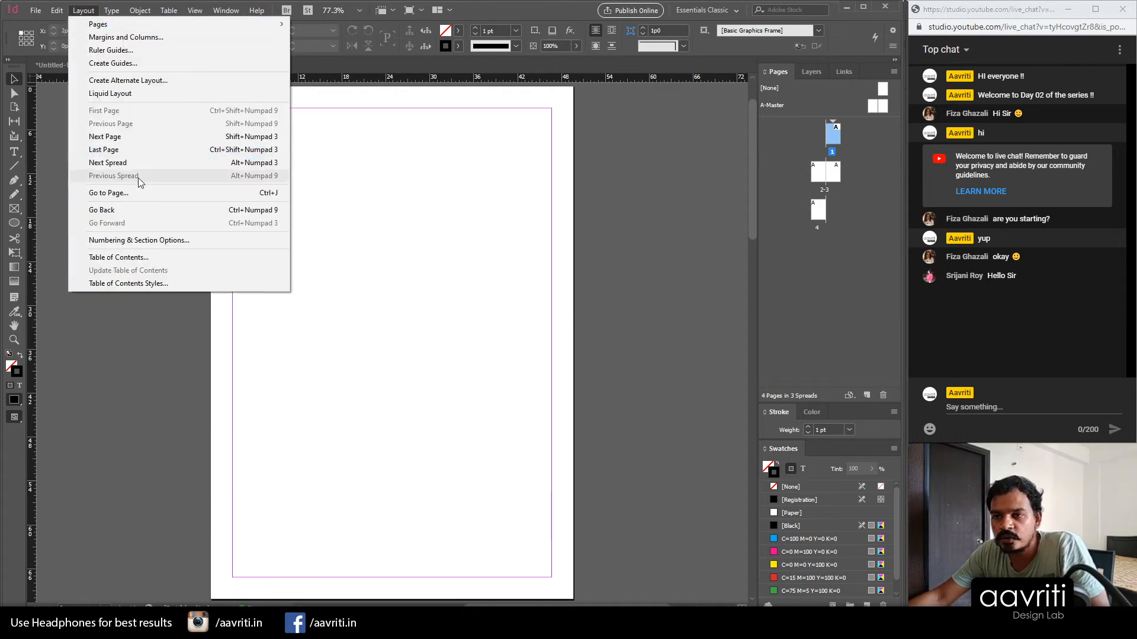
{"action": "left_click", "coordinate": [509, 220]}
{"action": "key", "text": "ctrl+shift+Page_Down"}
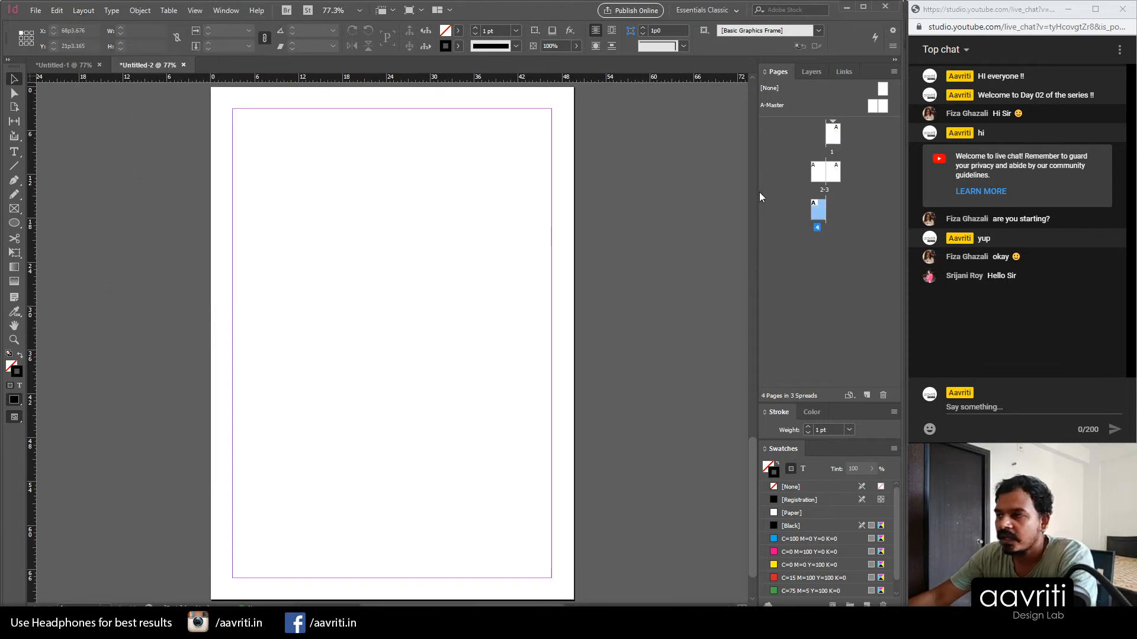
{"action": "left_click", "coordinate": [831, 141]}
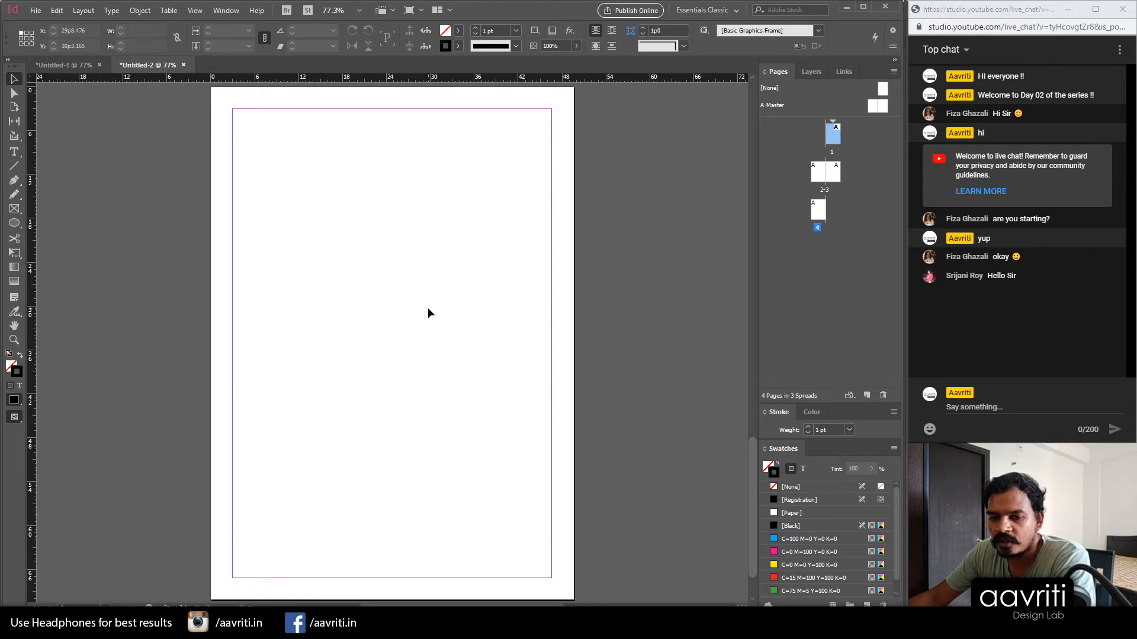
{"action": "left_click", "coordinate": [81, 10]}
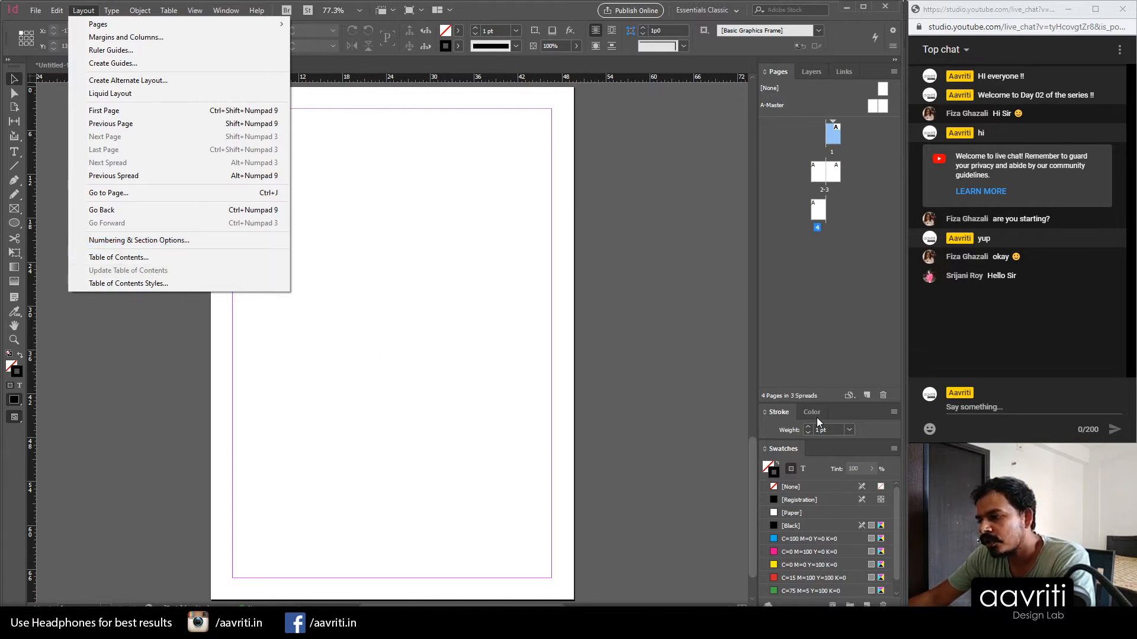
{"action": "left_click", "coordinate": [894, 71]}
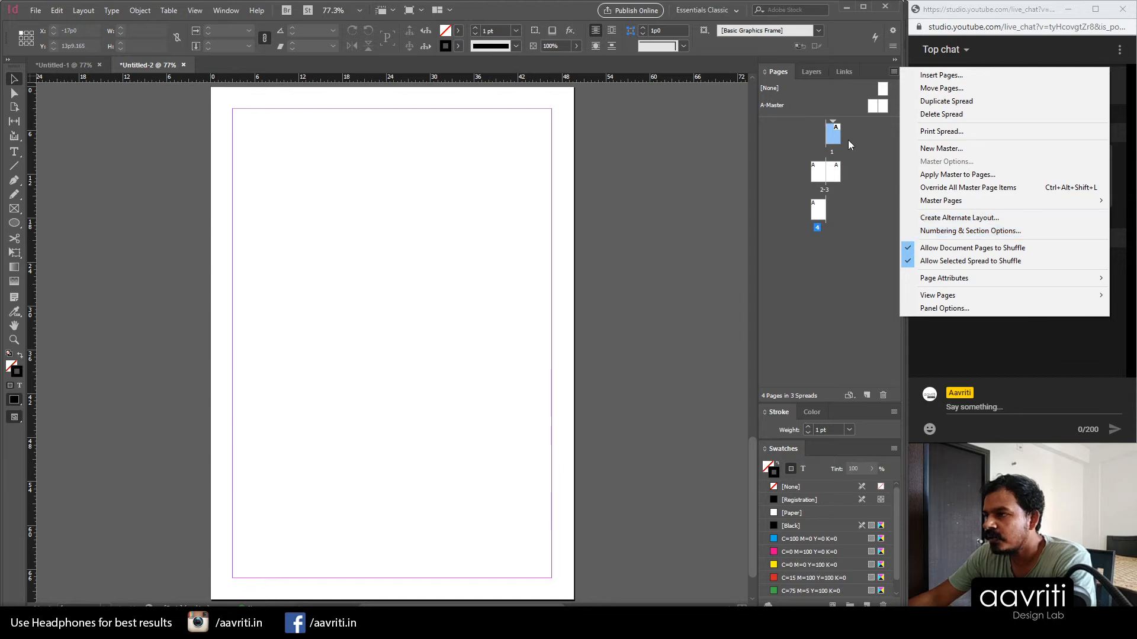
{"action": "left_click", "coordinate": [782, 71]}
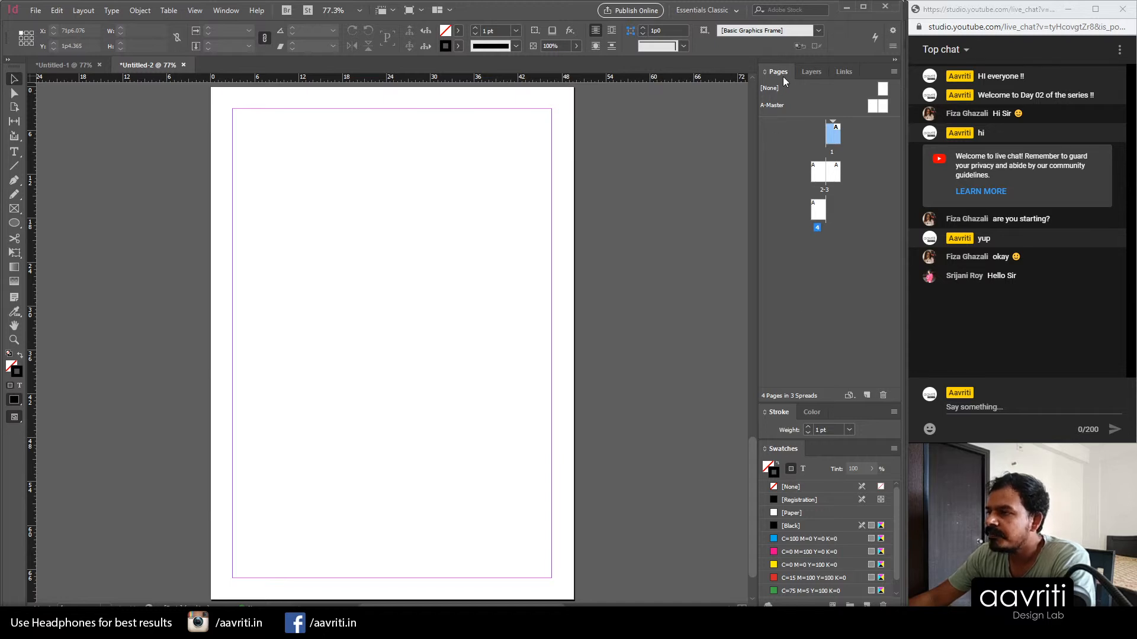
{"action": "left_click", "coordinate": [893, 71]}
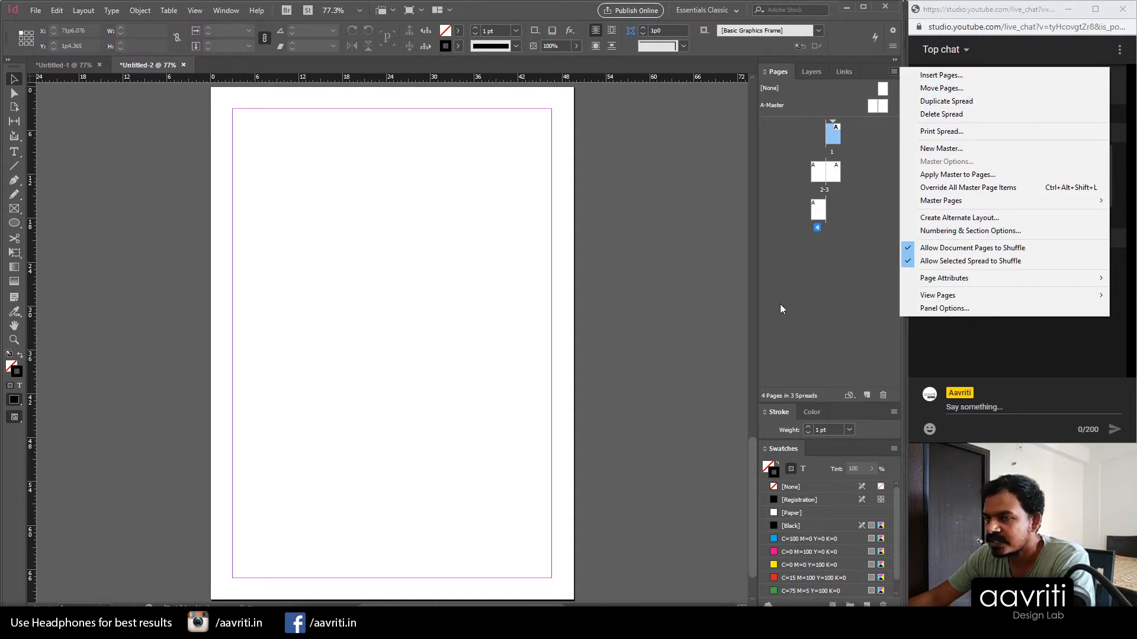
{"action": "left_click", "coordinate": [84, 12]}
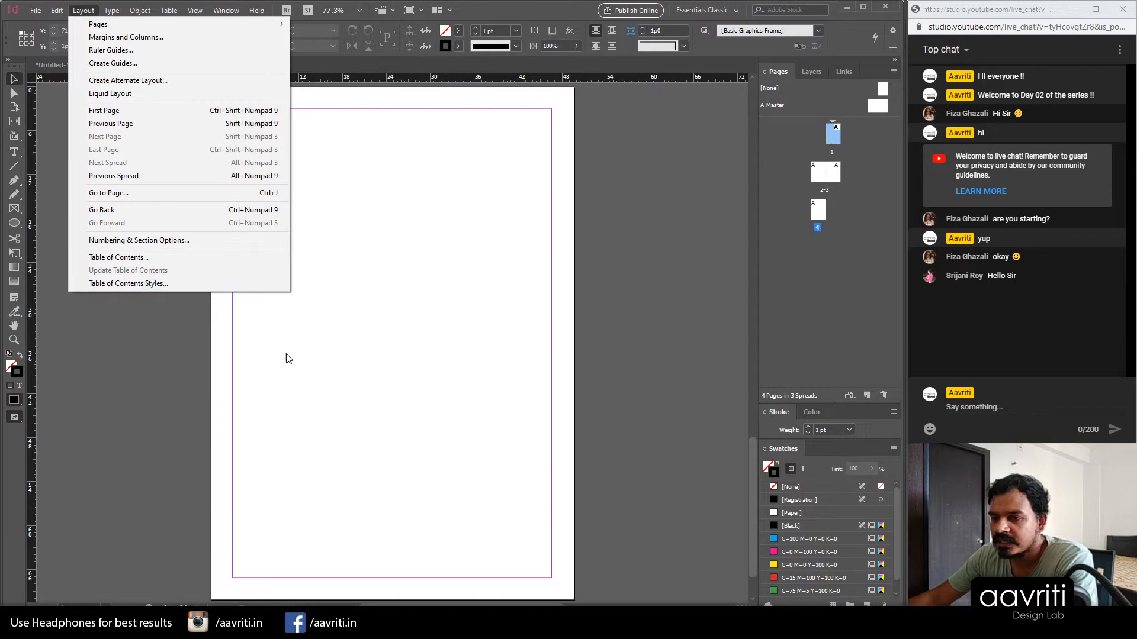
{"action": "left_click", "coordinate": [302, 362]}
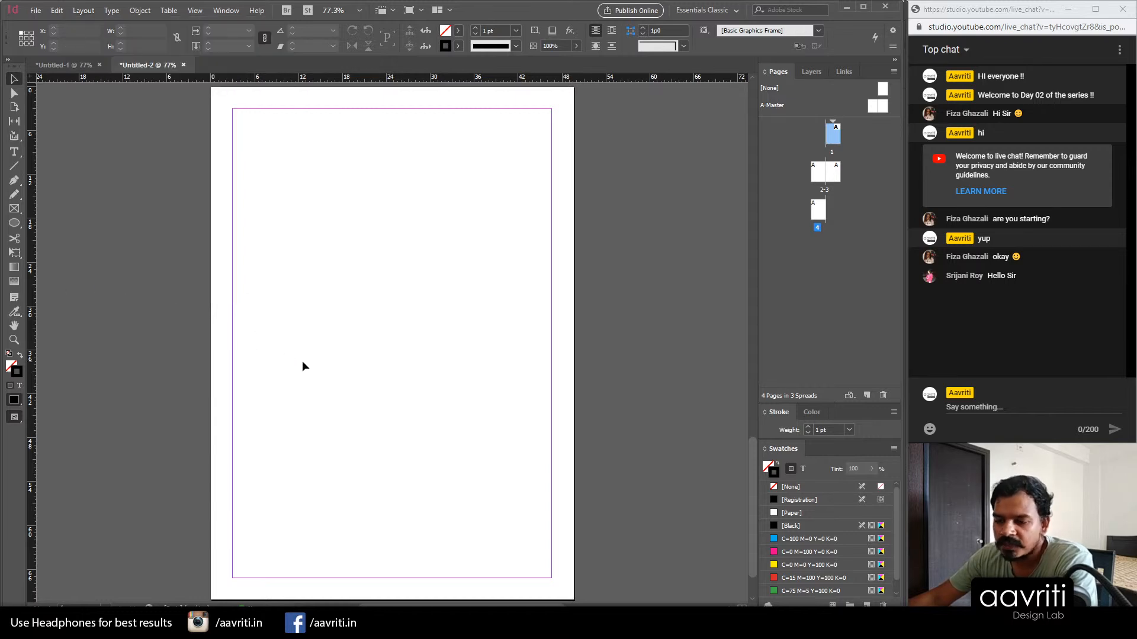
{"action": "left_click", "coordinate": [82, 11]}
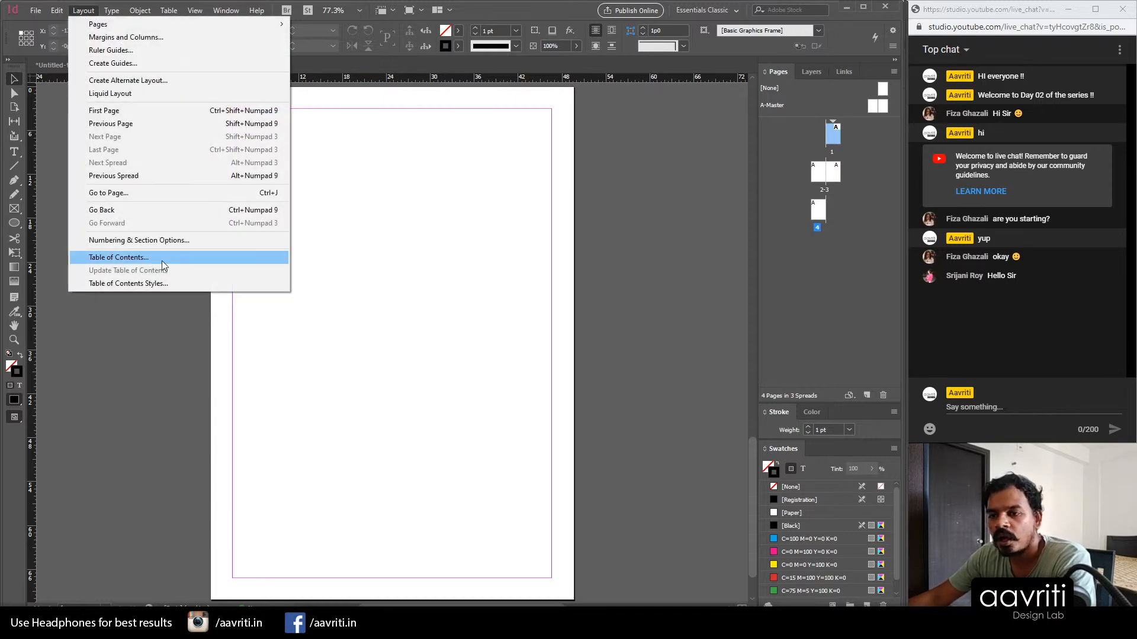
{"action": "left_click", "coordinate": [266, 337]}
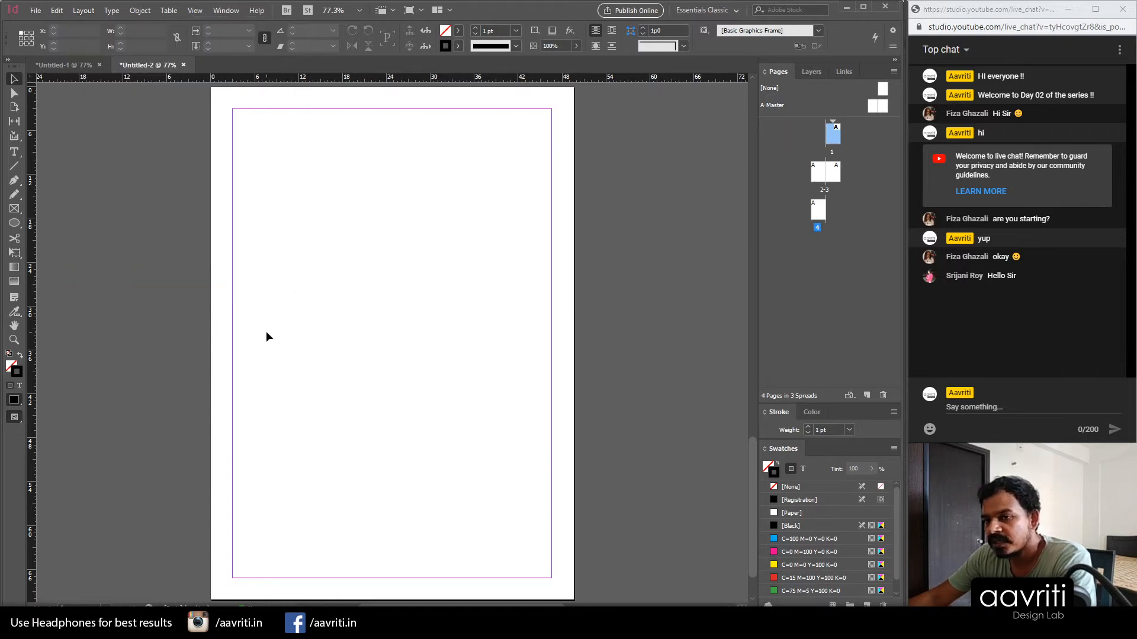
{"action": "left_click", "coordinate": [83, 12]}
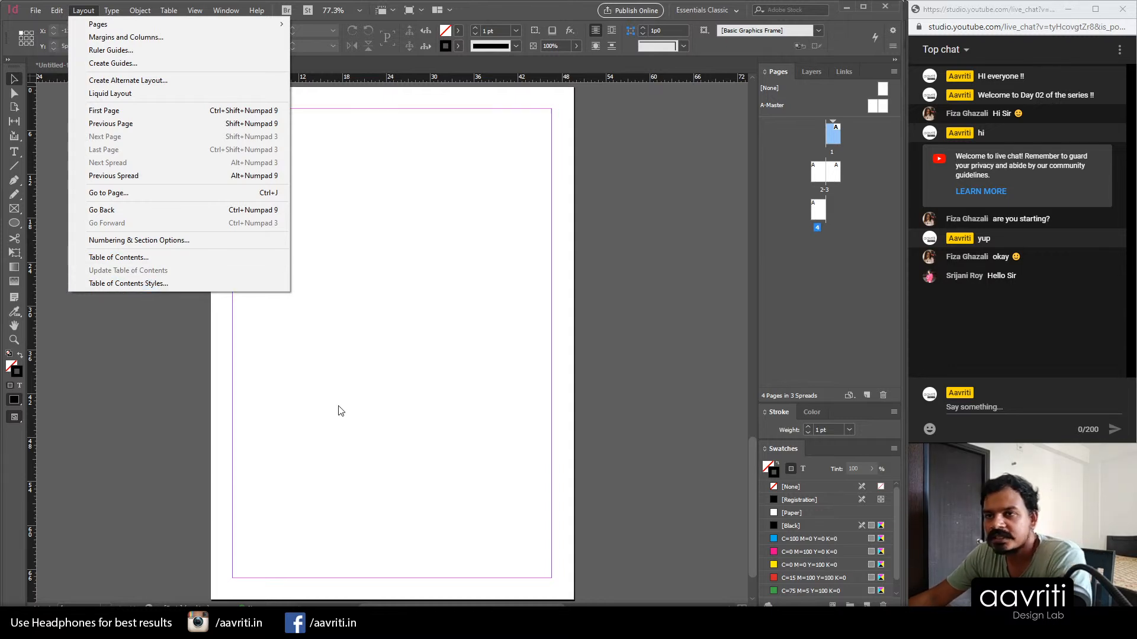
{"action": "left_click", "coordinate": [82, 10]}
{"action": "left_click", "coordinate": [110, 11]}
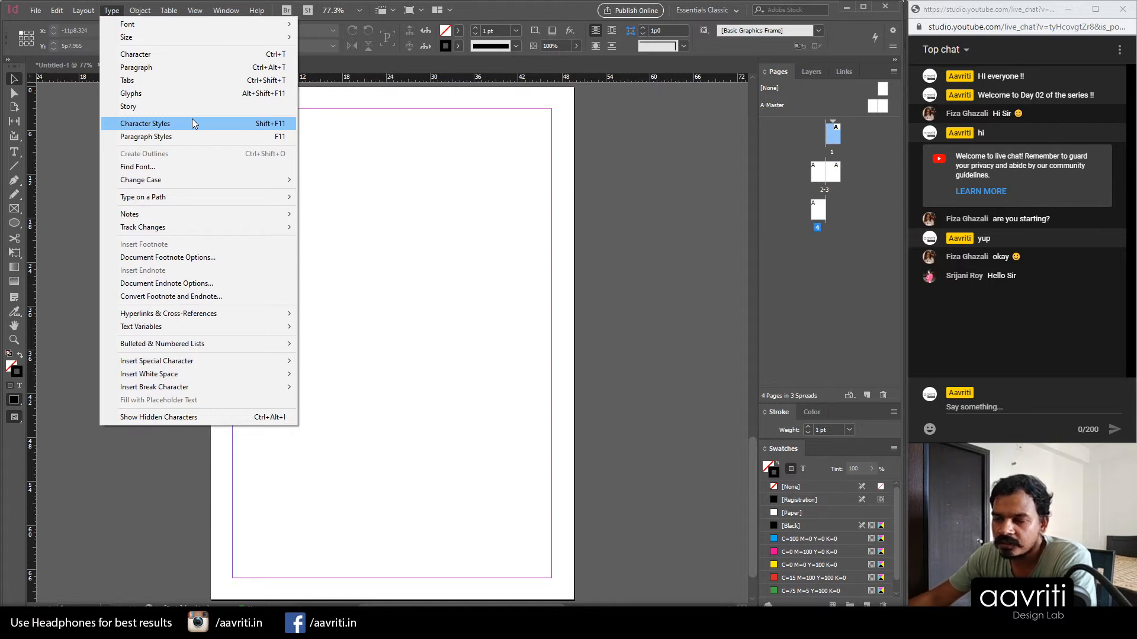
{"action": "mouse_move", "coordinate": [217, 227]}
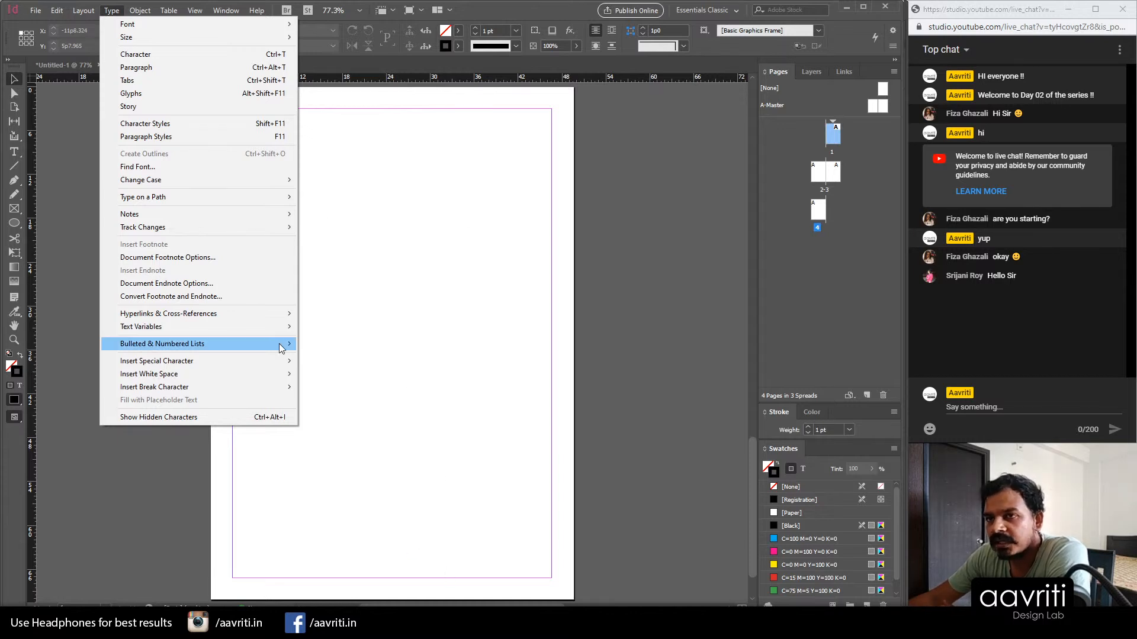
{"action": "mouse_move", "coordinate": [141, 11]}
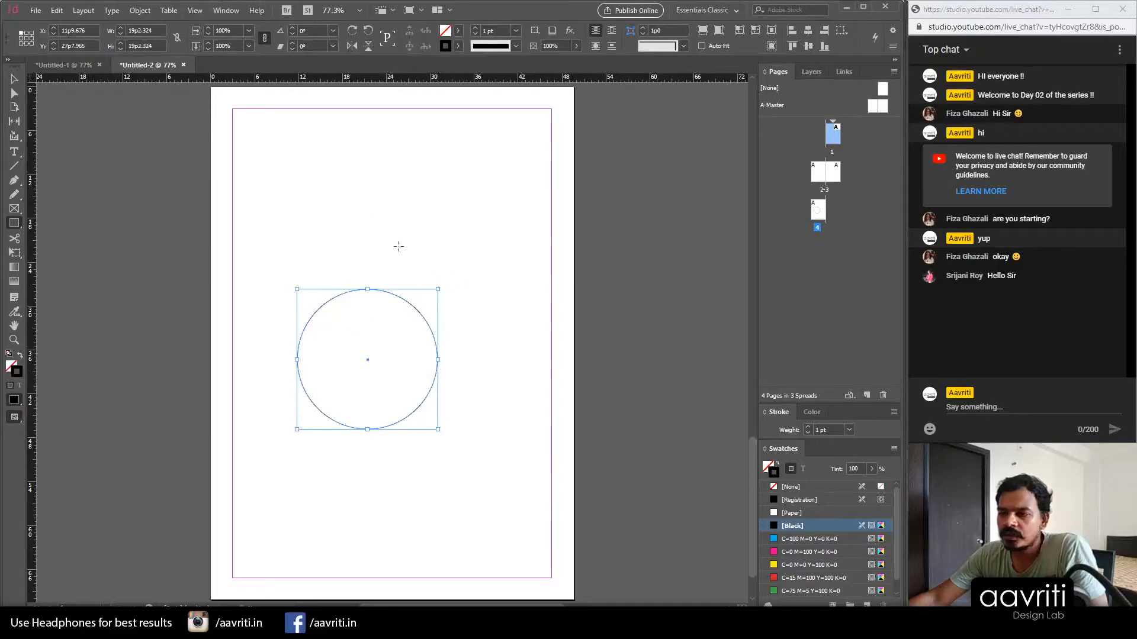
Step: Draw a square about 18p6 wide overlapping the existing circle, and a smaller circle about 14p1 wide overlapping both shapes
{"action": "left_click_drag", "start_coordinate": [356, 209], "coordinate": [491, 349]}
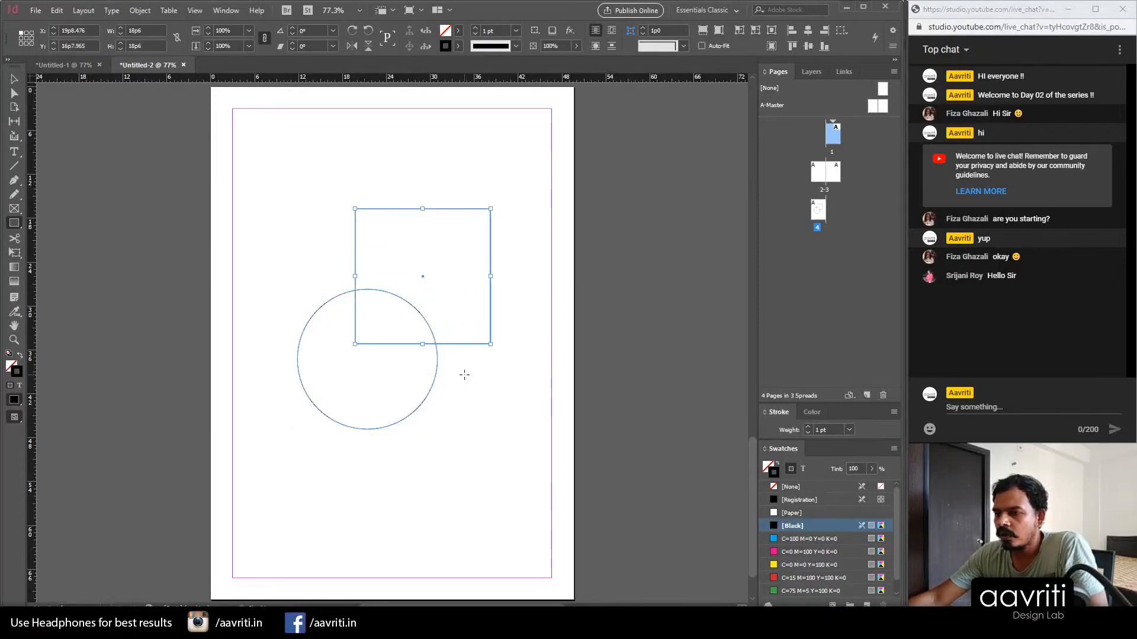
{"action": "right_click", "coordinate": [14, 221]}
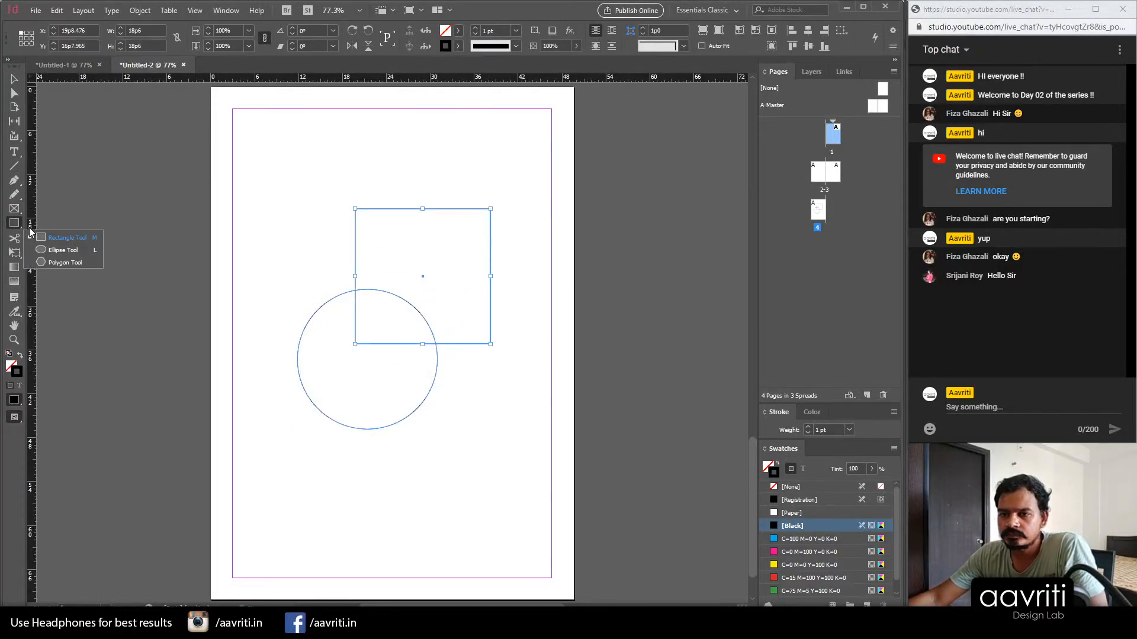
{"action": "left_click", "coordinate": [62, 250]}
{"action": "left_click_drag", "start_coordinate": [304, 263], "coordinate": [410, 382]}
{"action": "key", "text": "v"}
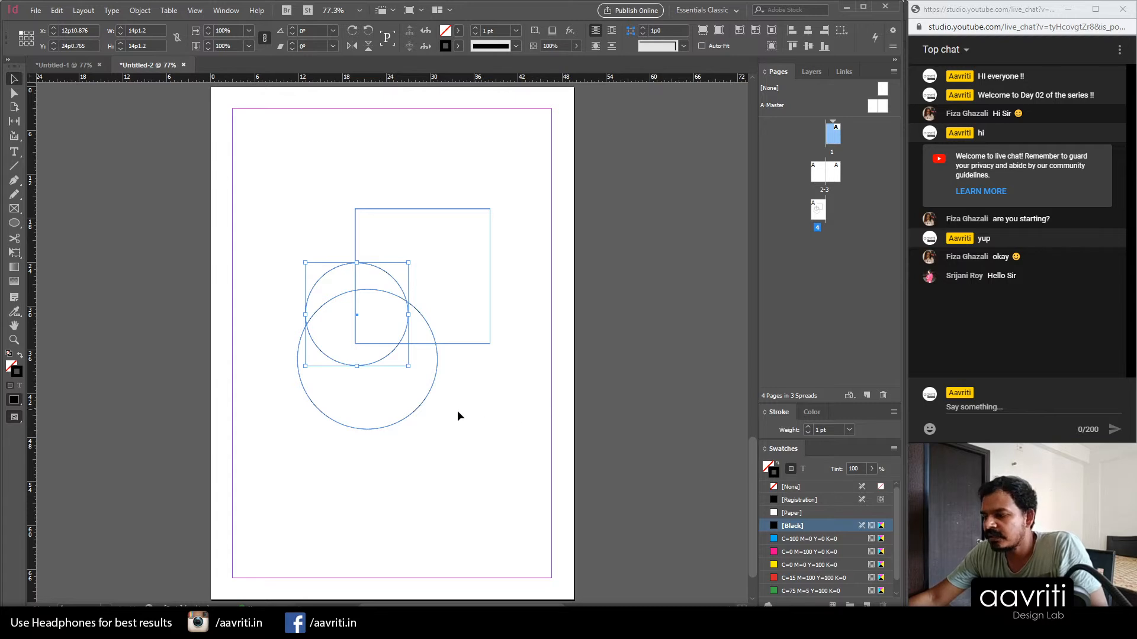
Step: Move the large circle slightly down the page and view the Arrange commands for stacking objects
{"action": "mouse_move", "coordinate": [421, 414]}
{"action": "left_mouse_down"}
{"action": "mouse_move", "coordinate": [436, 452]}
{"action": "mouse_move", "coordinate": [422, 435]}
{"action": "left_mouse_up"}
{"action": "left_click", "coordinate": [334, 365]}
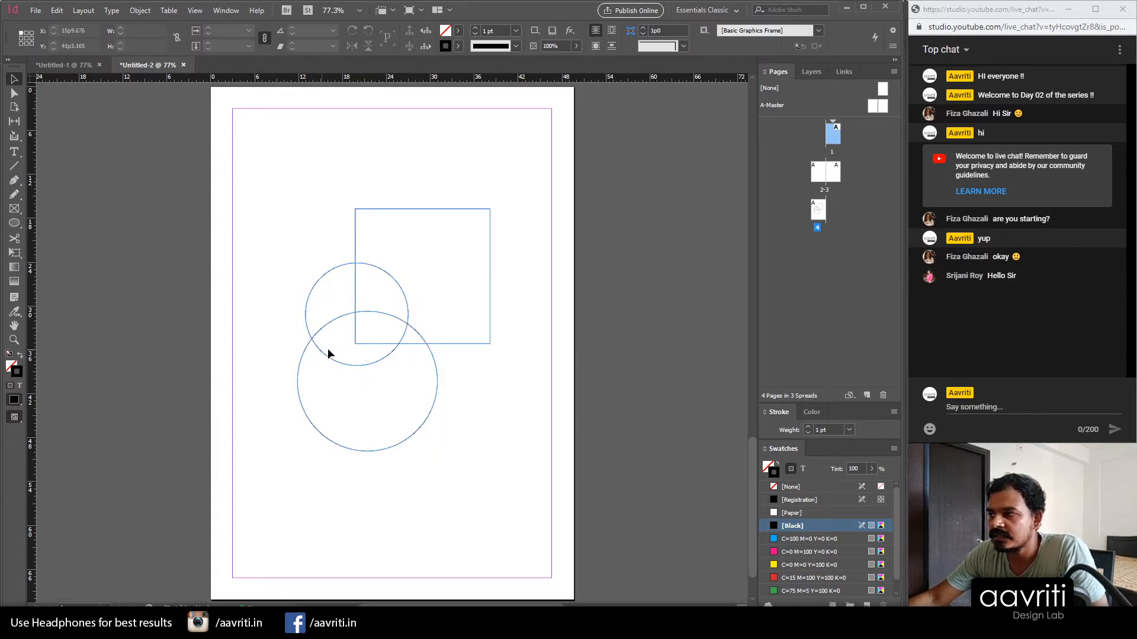
{"action": "left_click", "coordinate": [139, 10]}
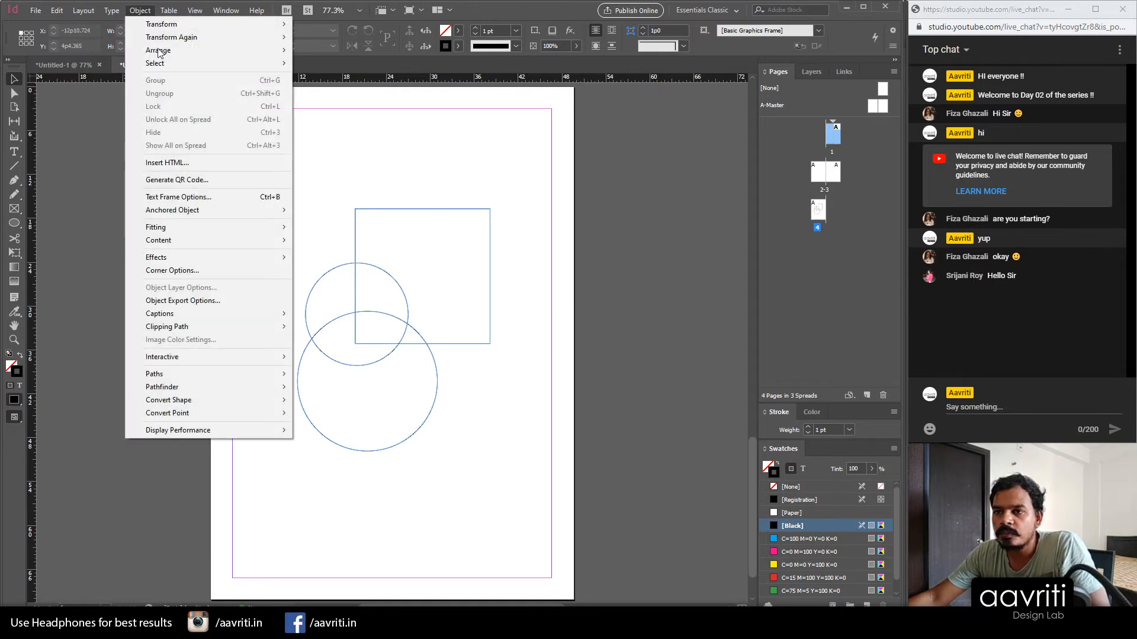
{"action": "mouse_move", "coordinate": [154, 52]}
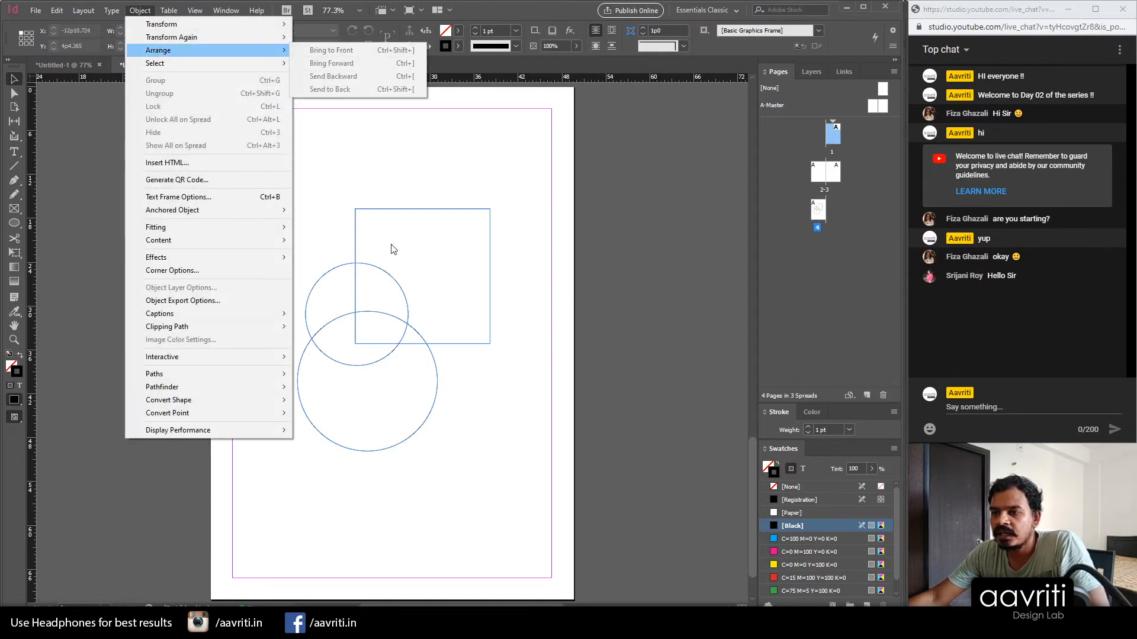
{"action": "left_click", "coordinate": [343, 315]}
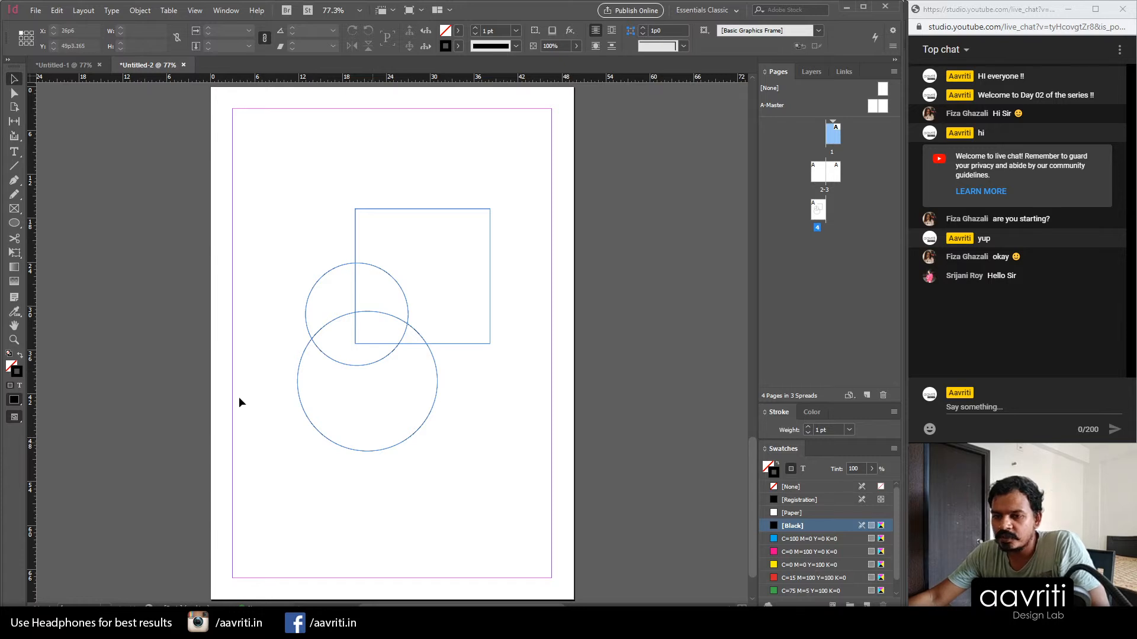
Step: Fill the large circle with the magenta swatch C=0 M=100 Y=0 K=0 and leave it without a stroke
{"action": "left_click", "coordinate": [415, 432]}
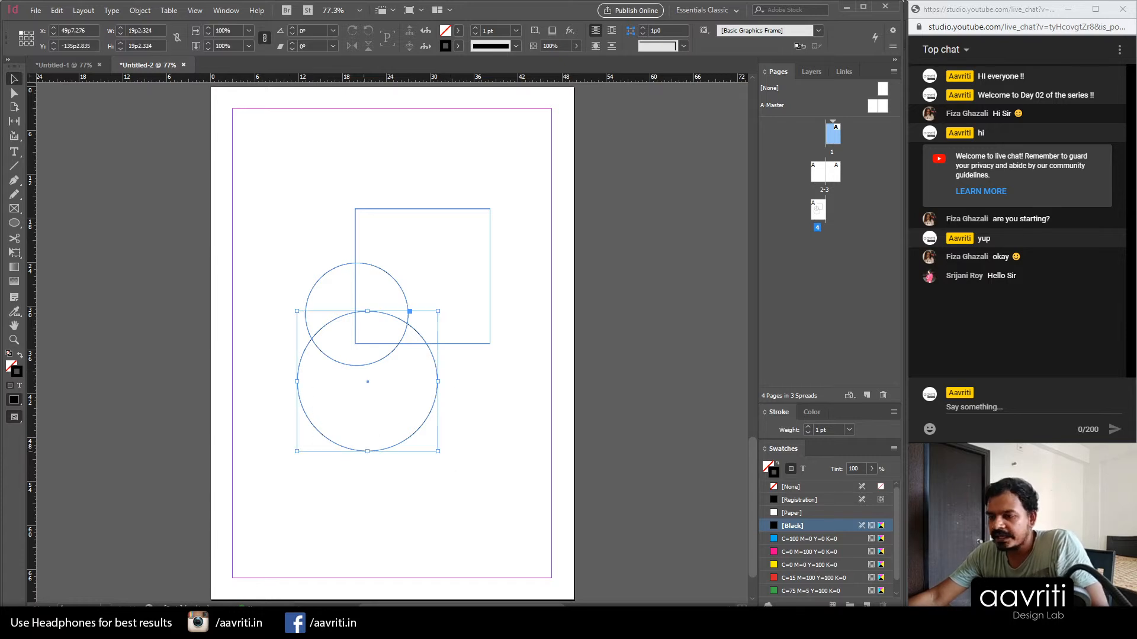
{"action": "left_click", "coordinate": [799, 552]}
{"action": "key", "text": "shift+x"}
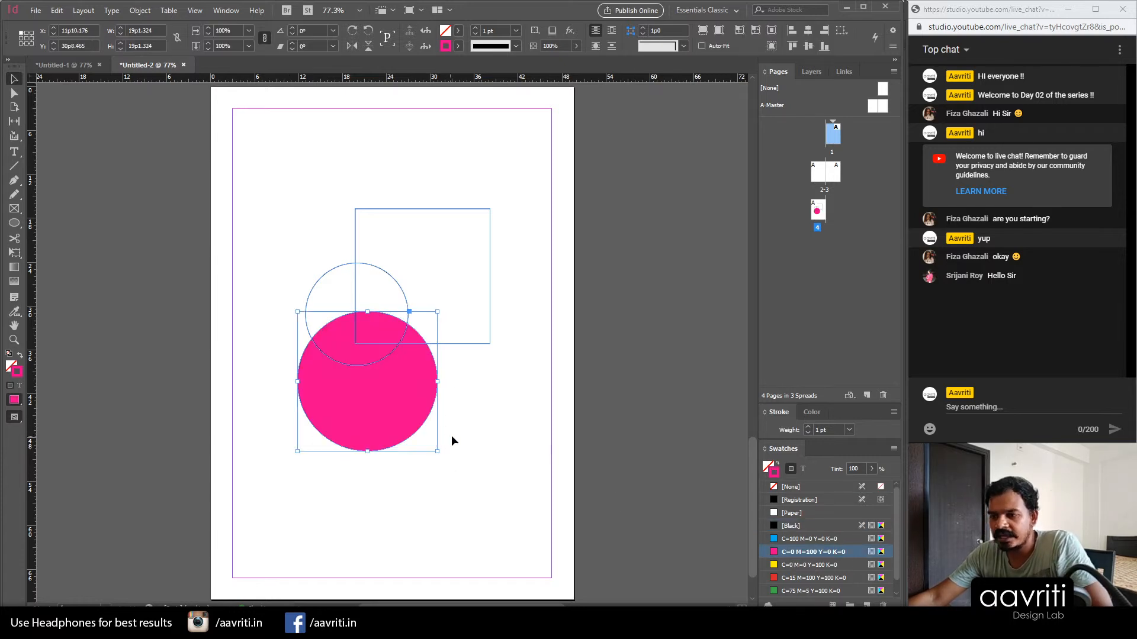
Step: Fill the small circle with the red swatch C=15 M=100 Y=100 K=0 and leave it without a stroke
{"action": "left_click", "coordinate": [331, 271]}
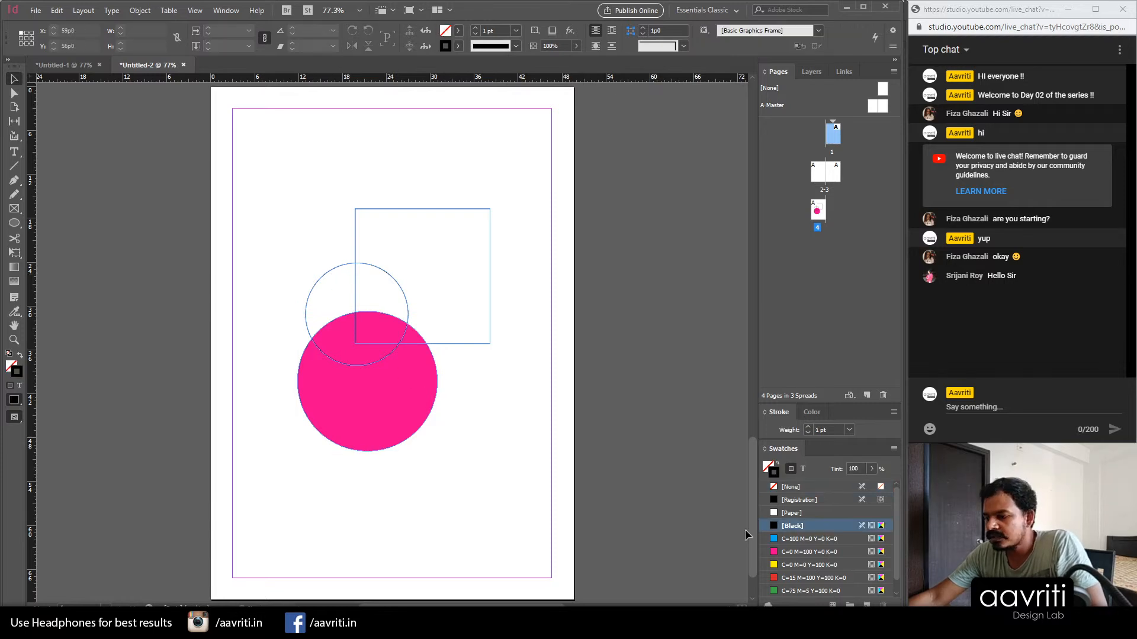
{"action": "left_click", "coordinate": [331, 266]}
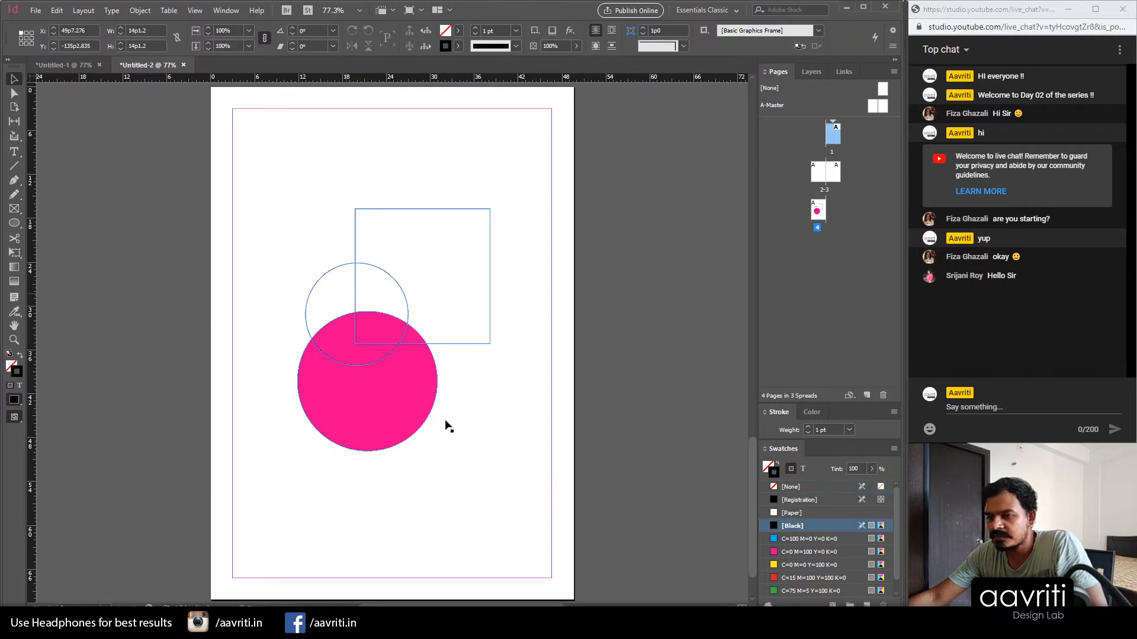
{"action": "left_click", "coordinate": [800, 578]}
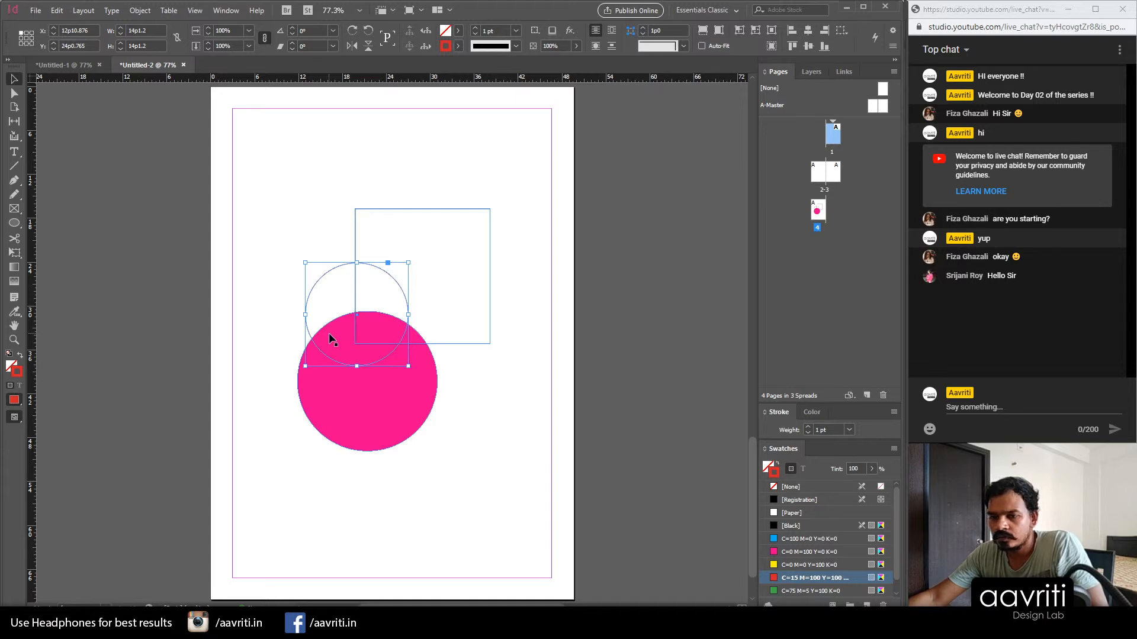
{"action": "key", "text": "shift+x"}
Step: Color the square's outline with the green swatch C=75 M=5 Y=100 K=0 and inspect the outline up close
{"action": "left_click", "coordinate": [491, 267]}
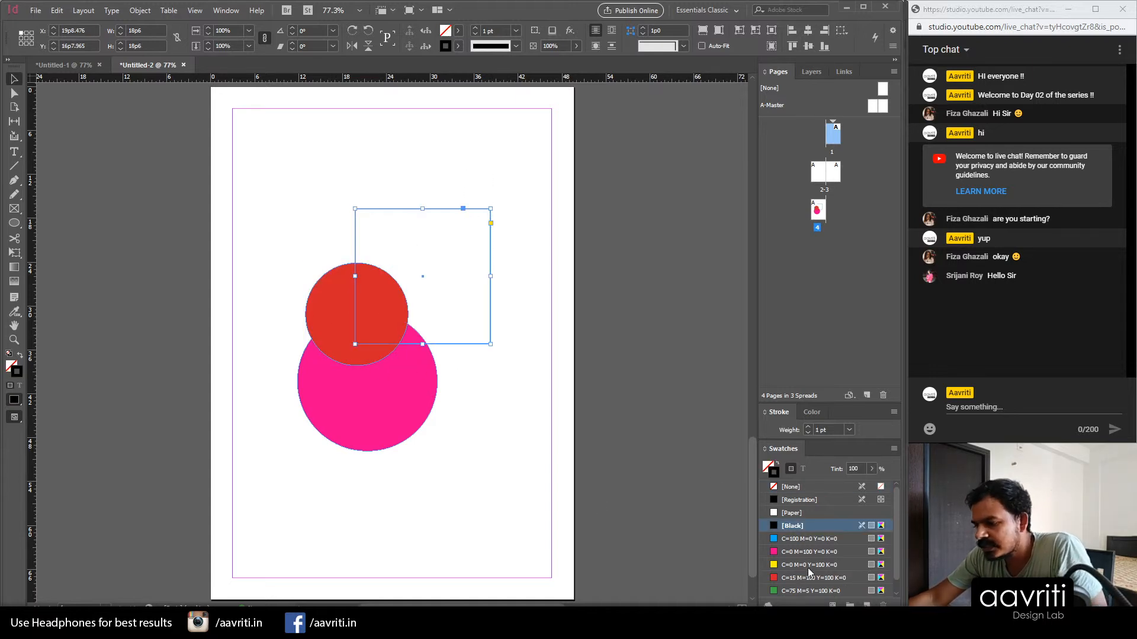
{"action": "left_click", "coordinate": [794, 589]}
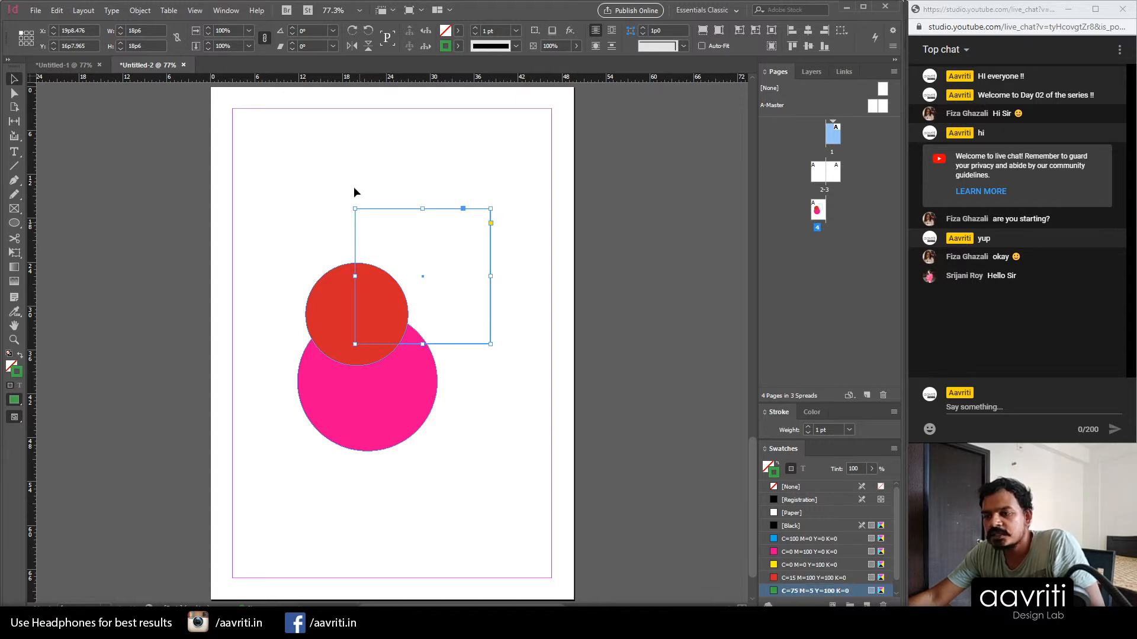
{"action": "left_click", "coordinate": [525, 254]}
{"action": "key", "text": "ctrl+2"}
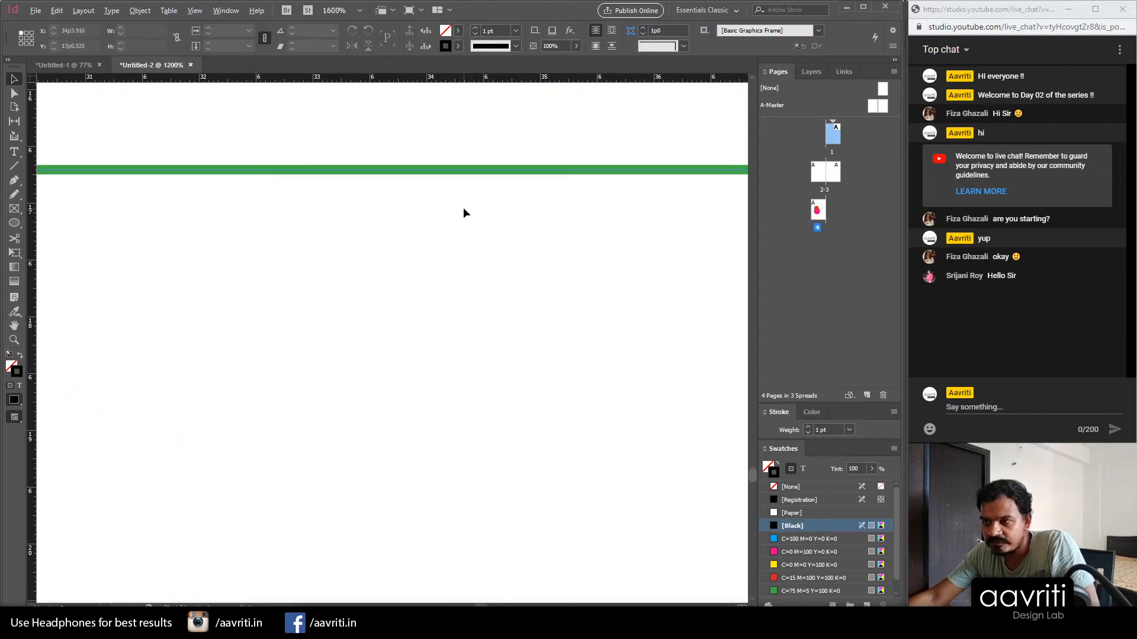
{"action": "key", "text": "ctrl+minus"}
{"action": "key", "text": "ctrl+minus"}
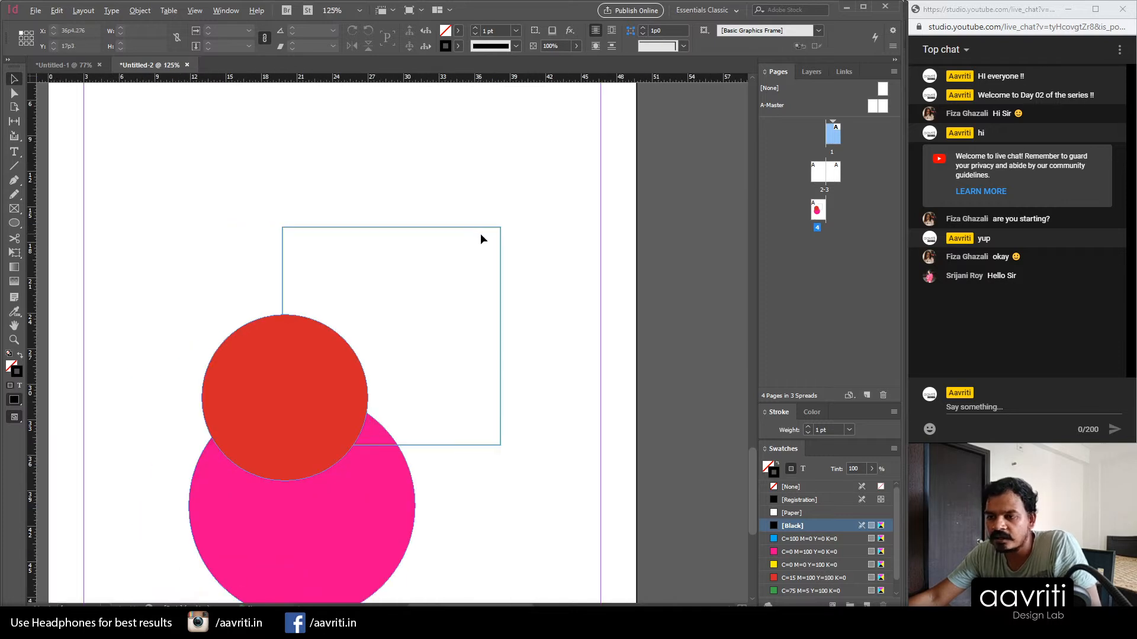
Step: Swap the square's fill and stroke repeatedly, ending with a green fill and no stroke, and deselect it
{"action": "left_click", "coordinate": [502, 320]}
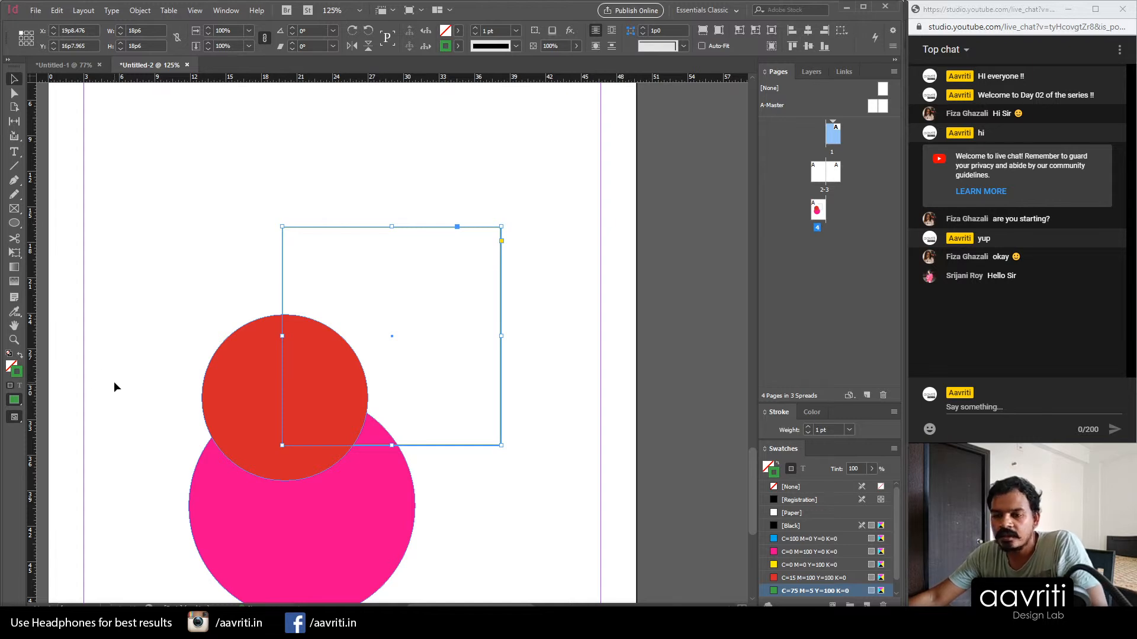
{"action": "key", "text": "shift+x"}
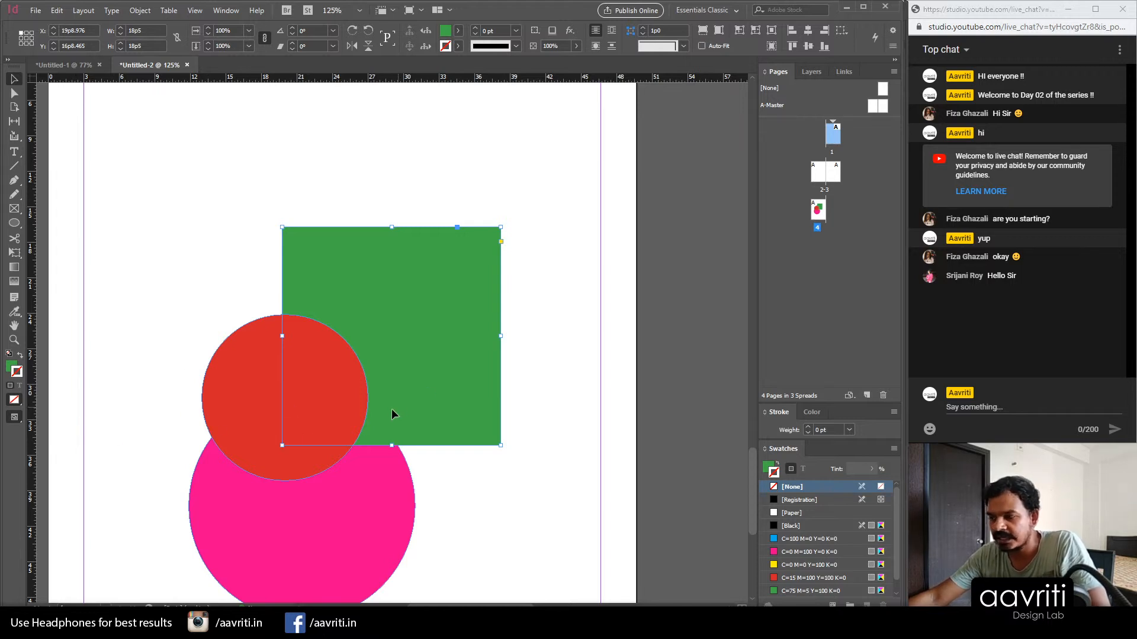
{"action": "key", "text": "shift+x"}
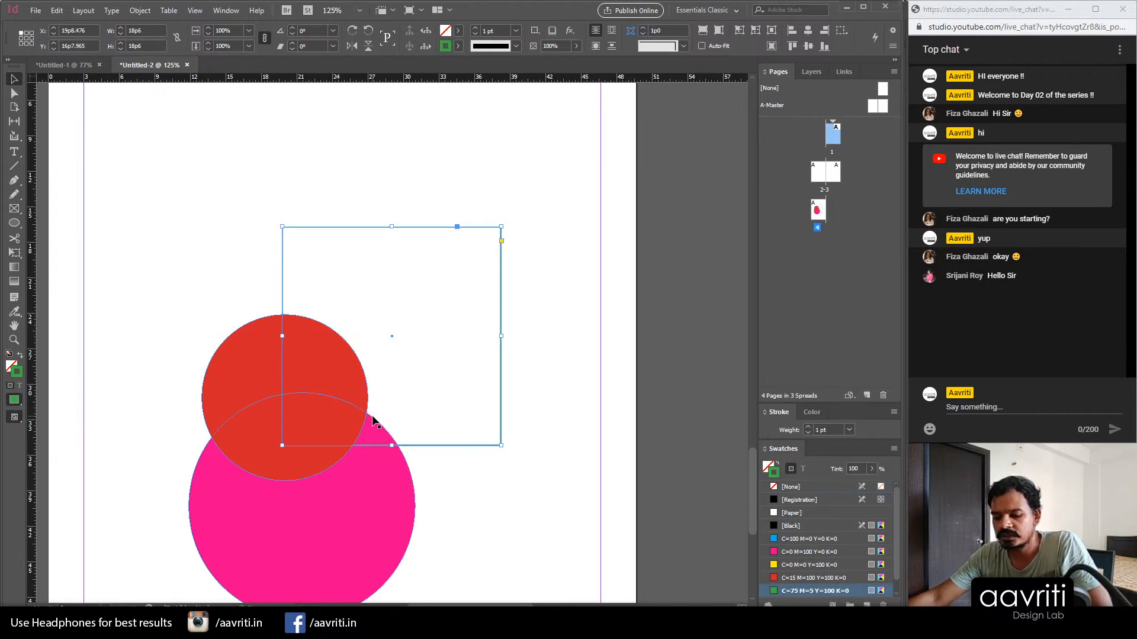
{"action": "key", "text": "shift+x"}
{"action": "left_click", "coordinate": [512, 491]}
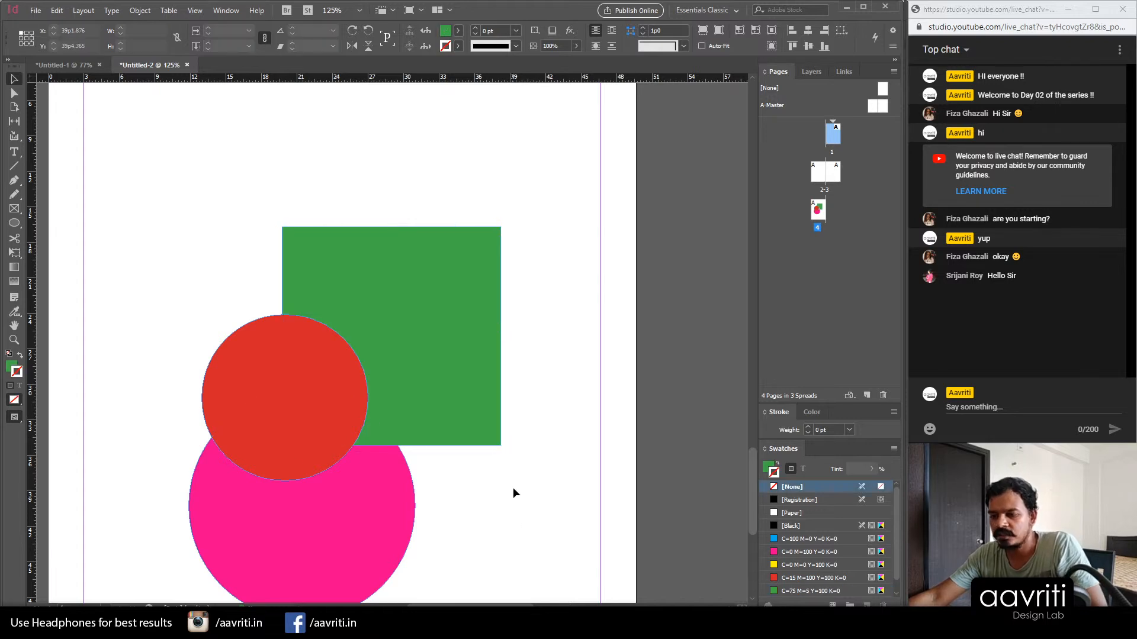
Step: Move the green square to about X 22p1, Y 23p1 so it overlaps both circles, and deselect it
{"action": "scroll", "coordinate": [379, 348], "scroll_direction": "down", "scroll_amount": 6}
{"action": "scroll", "coordinate": [379, 357], "scroll_direction": "up", "scroll_amount": 5}
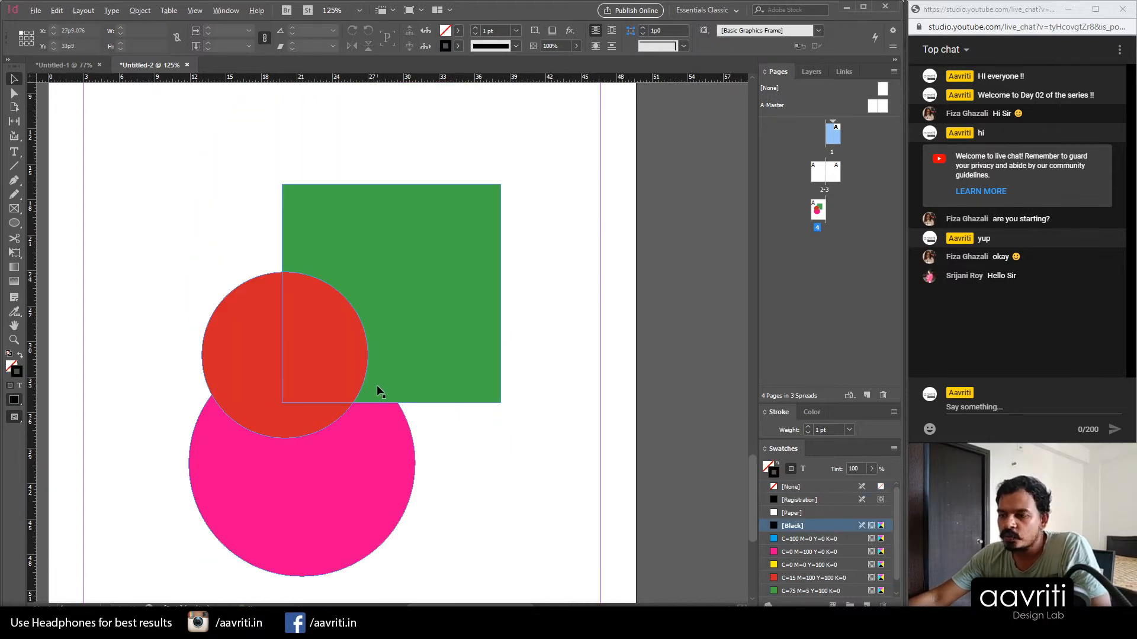
{"action": "scroll", "coordinate": [377, 387], "scroll_direction": "down", "scroll_amount": 1}
{"action": "scroll", "coordinate": [379, 414], "scroll_direction": "up", "scroll_amount": 2}
{"action": "scroll", "coordinate": [407, 394], "scroll_direction": "down", "scroll_amount": 1}
{"action": "left_click_drag", "start_coordinate": [473, 333], "coordinate": [501, 410]}
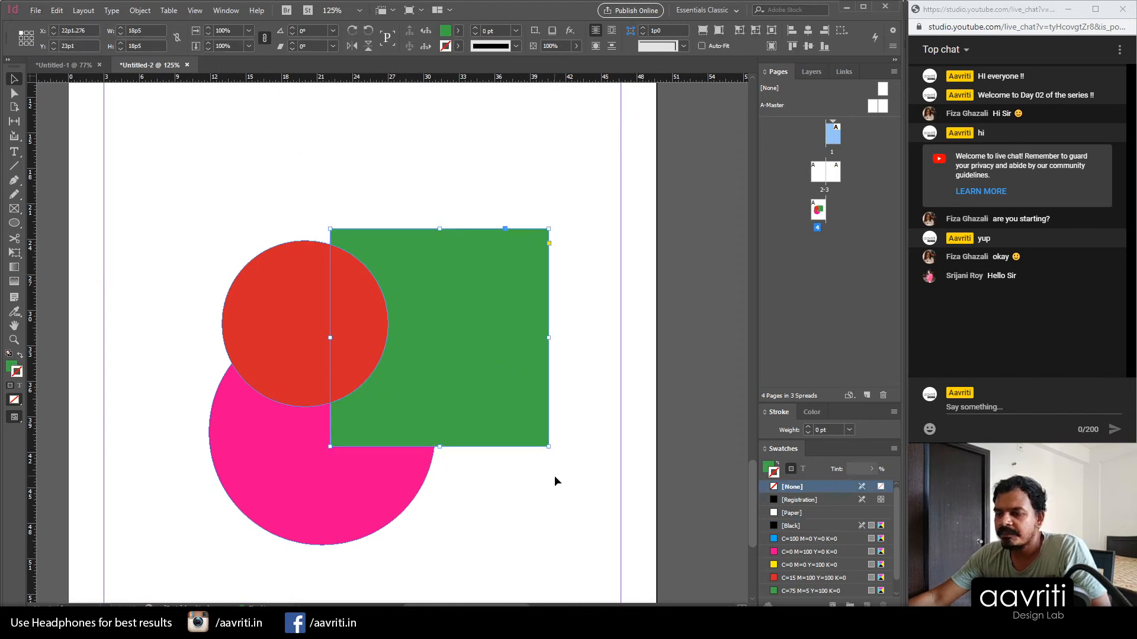
{"action": "left_click", "coordinate": [595, 515]}
Step: Send the red circle behind the other shapes, and bring it forward again until it is at the front
{"action": "left_click", "coordinate": [231, 444]}
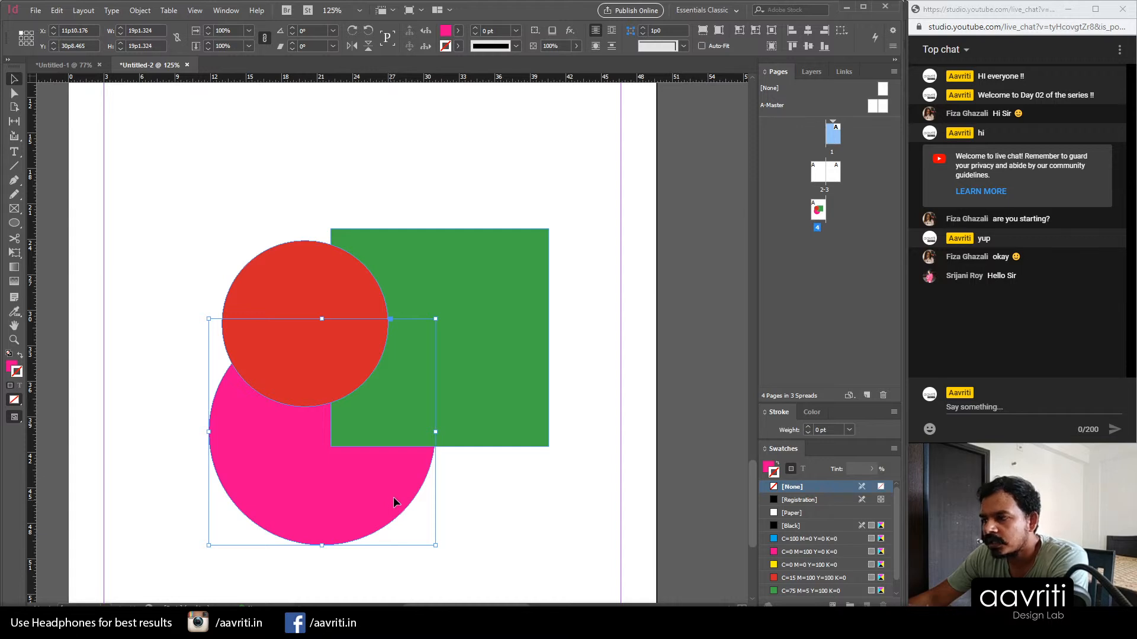
{"action": "left_click", "coordinate": [286, 275]}
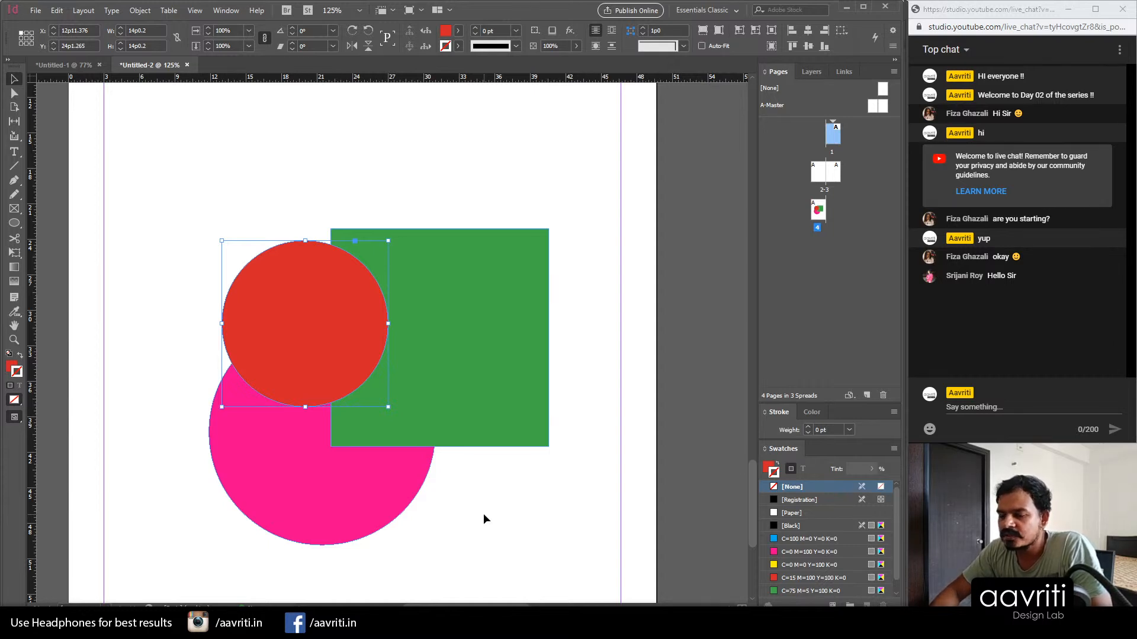
{"action": "key", "text": "ctrl+shift+bracketleft"}
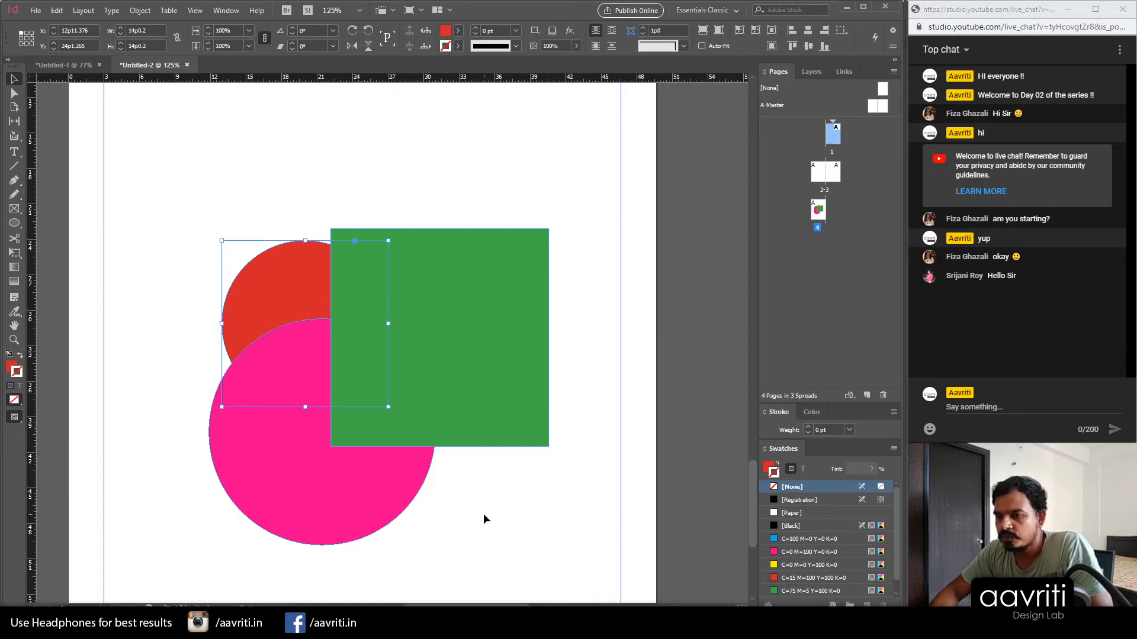
{"action": "key", "text": "ctrl+bracketright"}
{"action": "key", "text": "ctrl+shift+bracketright"}
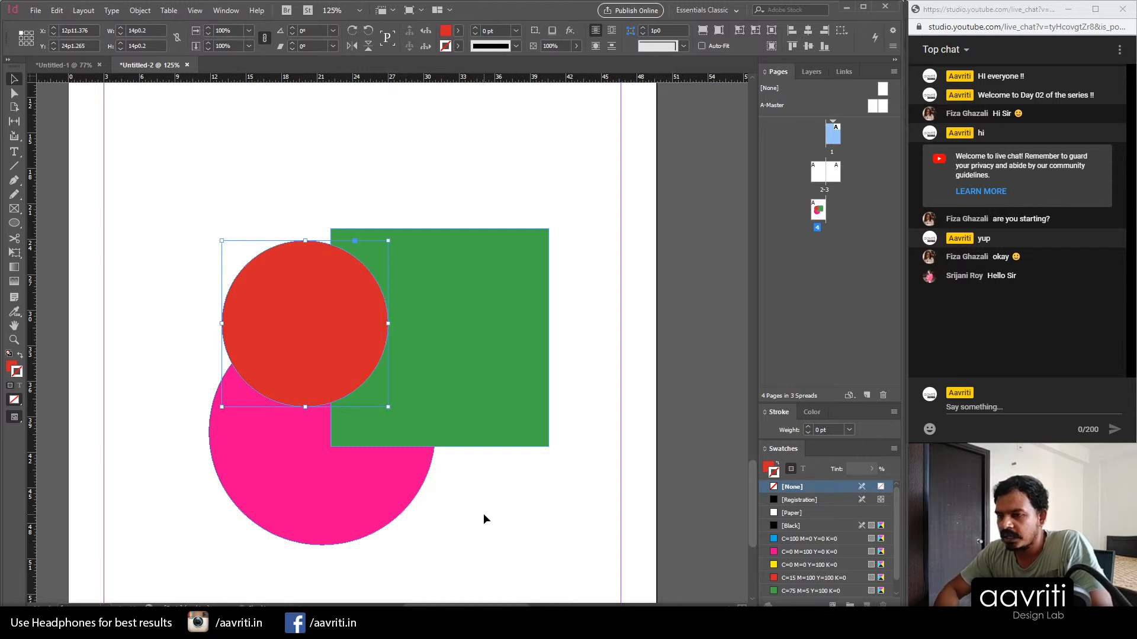
Step: Delete both circles and the square from page 4
{"action": "left_click_drag", "start_coordinate": [557, 546], "coordinate": [202, 253]}
{"action": "key", "text": "Delete"}
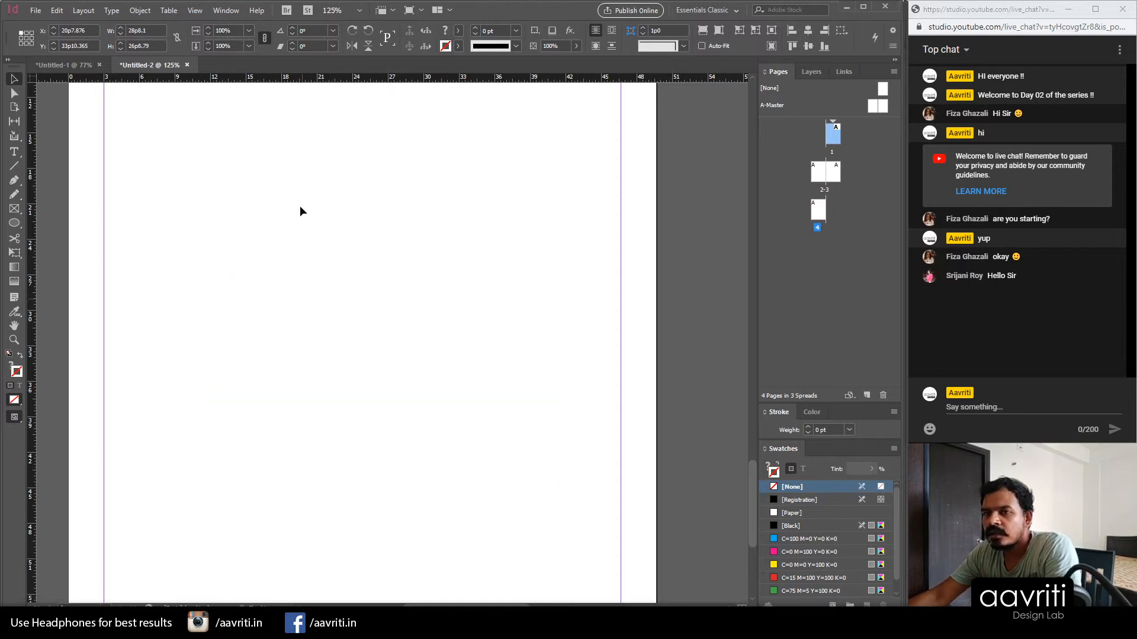
Step: Review the object commands for fitting content to frames, setting the content type and converting objects to interactive elements
{"action": "left_click", "coordinate": [140, 10]}
{"action": "mouse_move", "coordinate": [200, 52]}
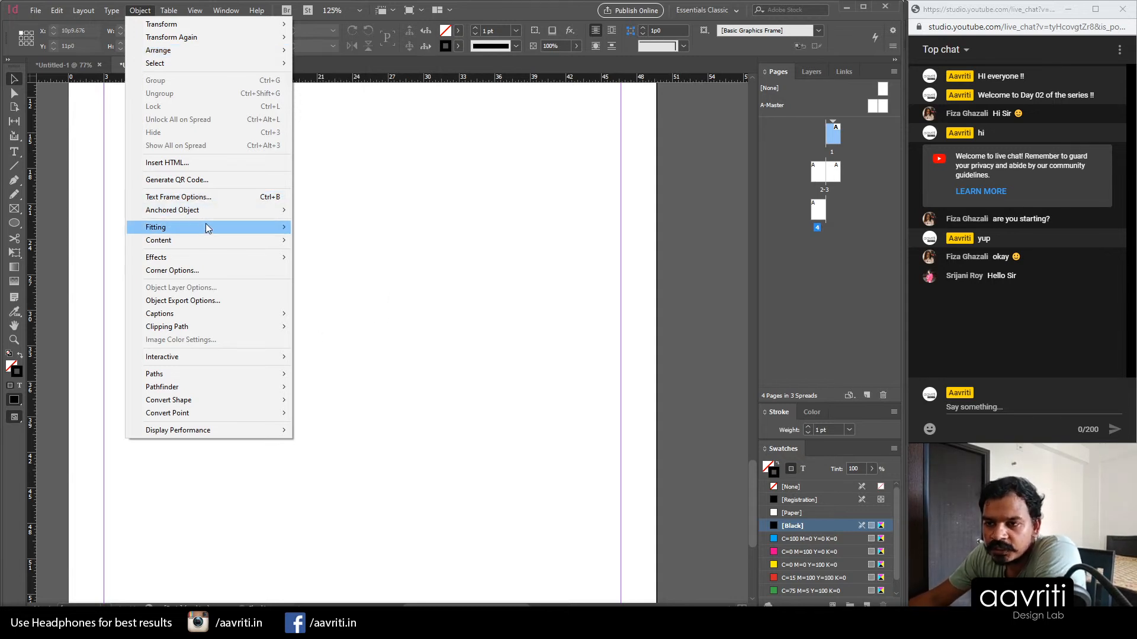
{"action": "mouse_move", "coordinate": [204, 224]}
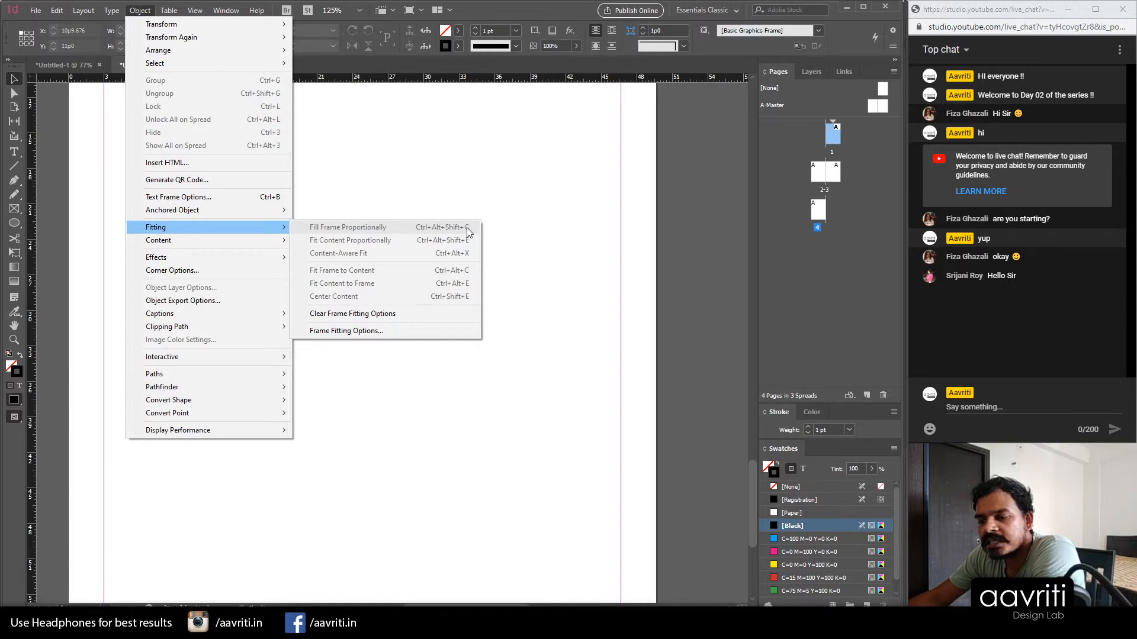
{"action": "left_click", "coordinate": [424, 208]}
{"action": "left_click", "coordinate": [144, 15]}
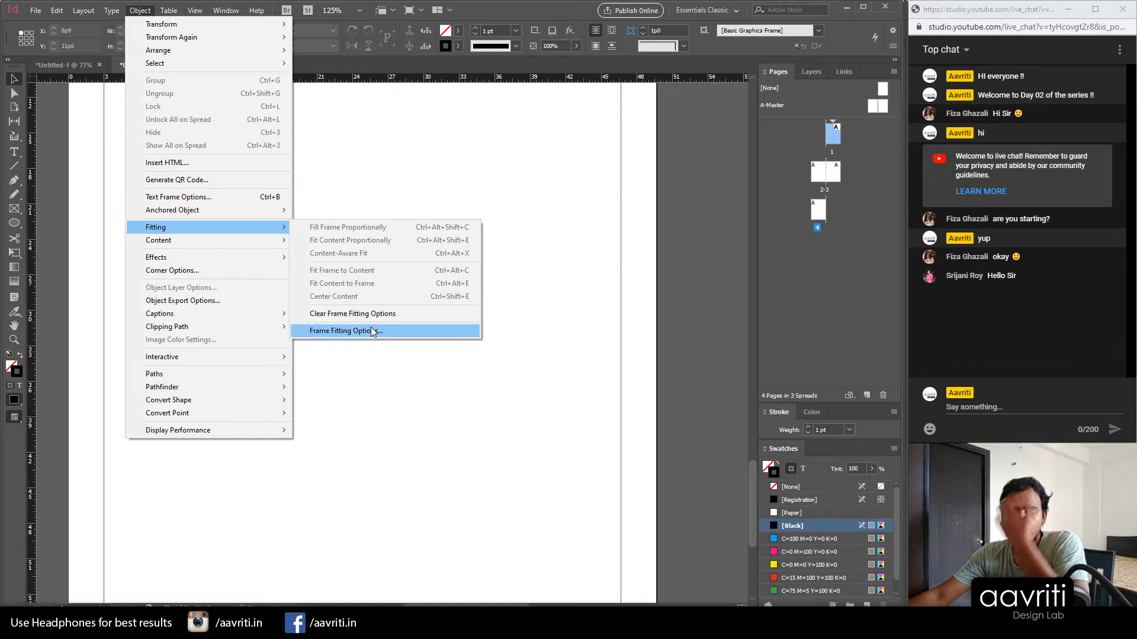
{"action": "mouse_move", "coordinate": [259, 245]}
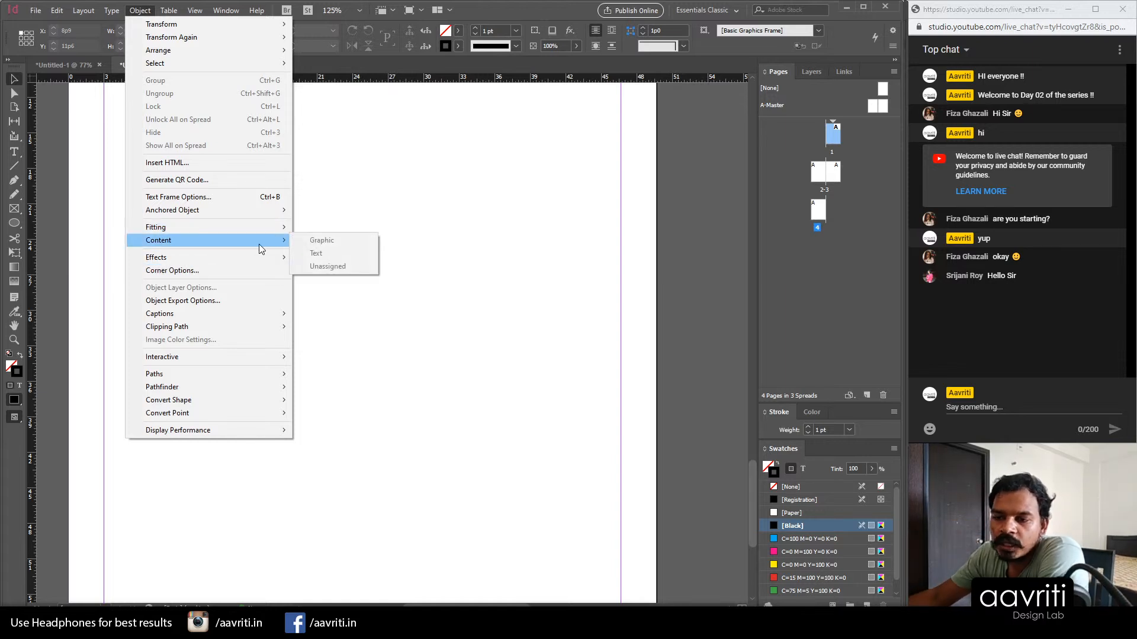
{"action": "mouse_move", "coordinate": [195, 358]}
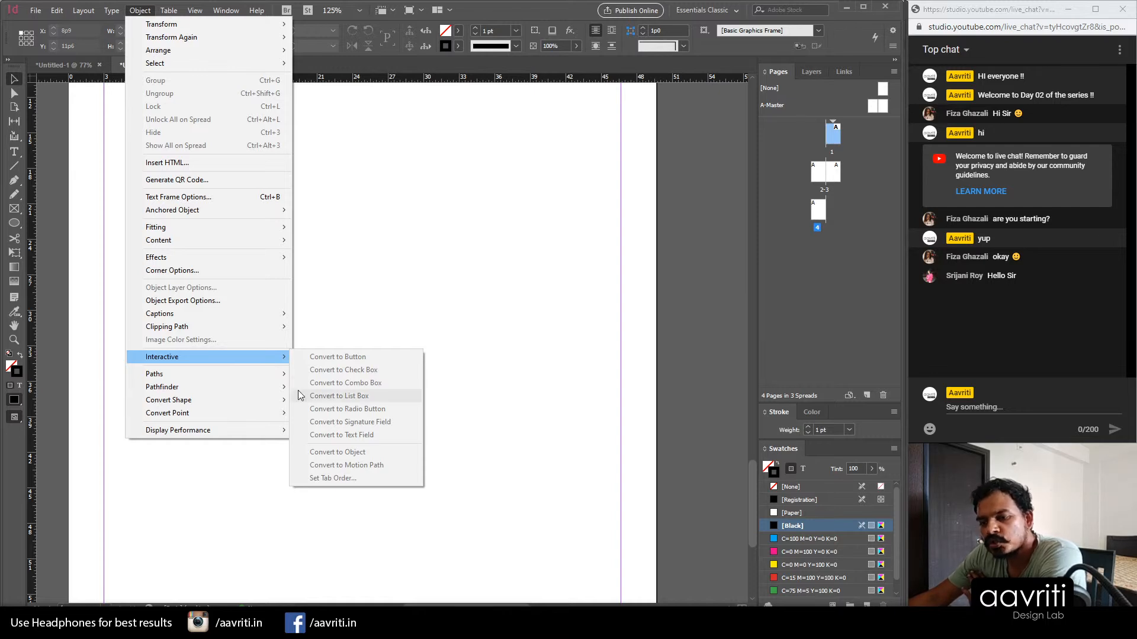
{"action": "mouse_move", "coordinate": [278, 360]}
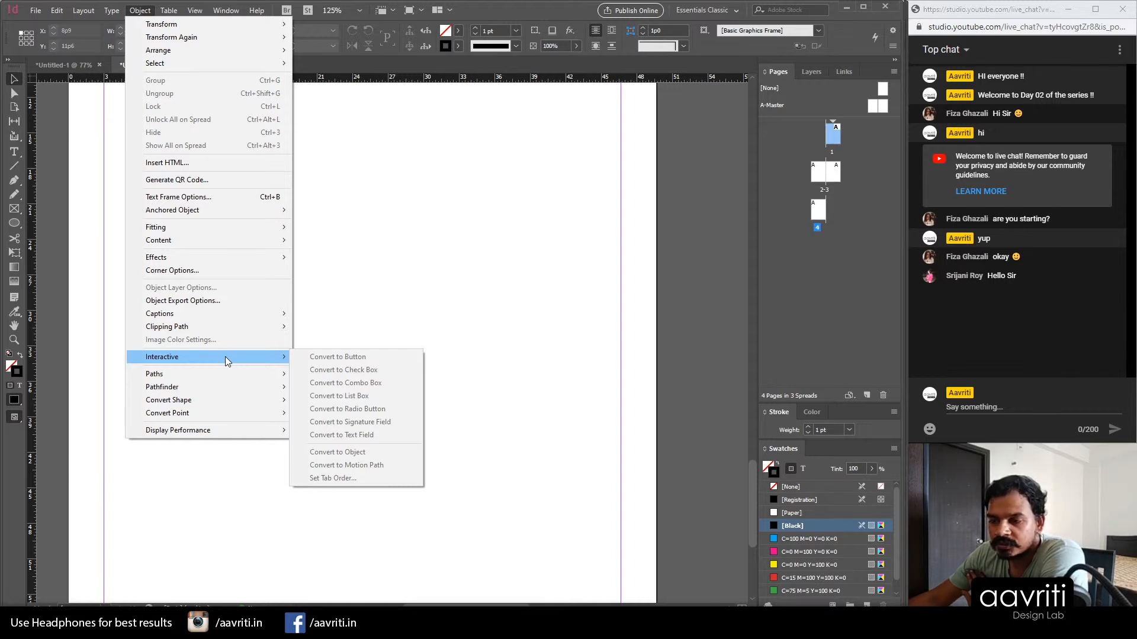
{"action": "left_click", "coordinate": [456, 280]}
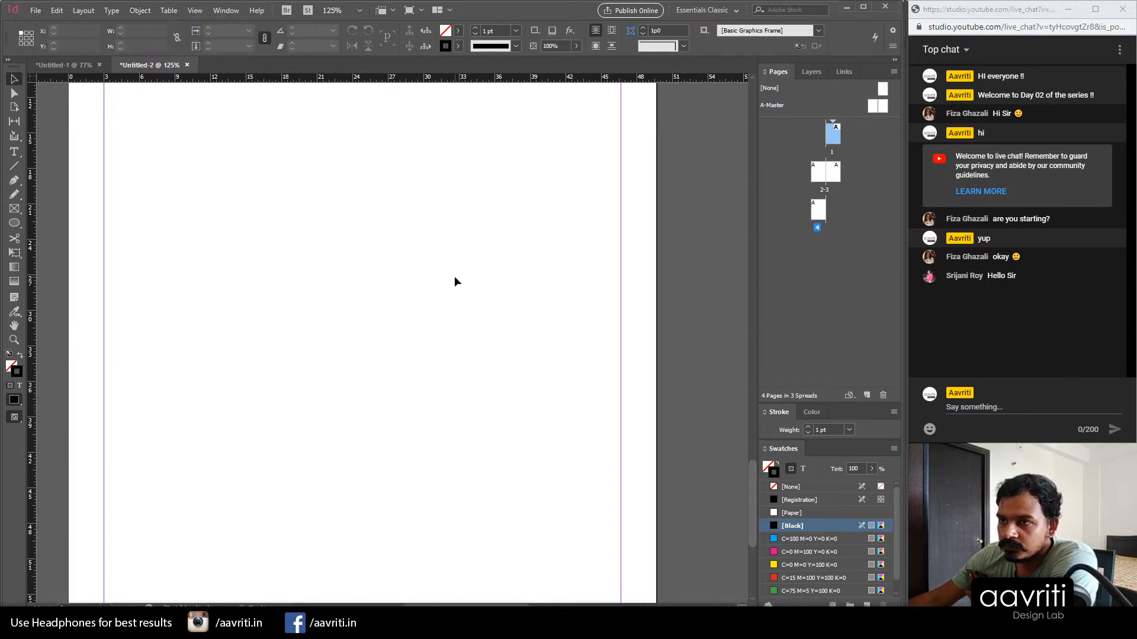
Step: Review the table creation and editing commands and the view options, including the grids and guides settings
{"action": "left_click", "coordinate": [168, 11]}
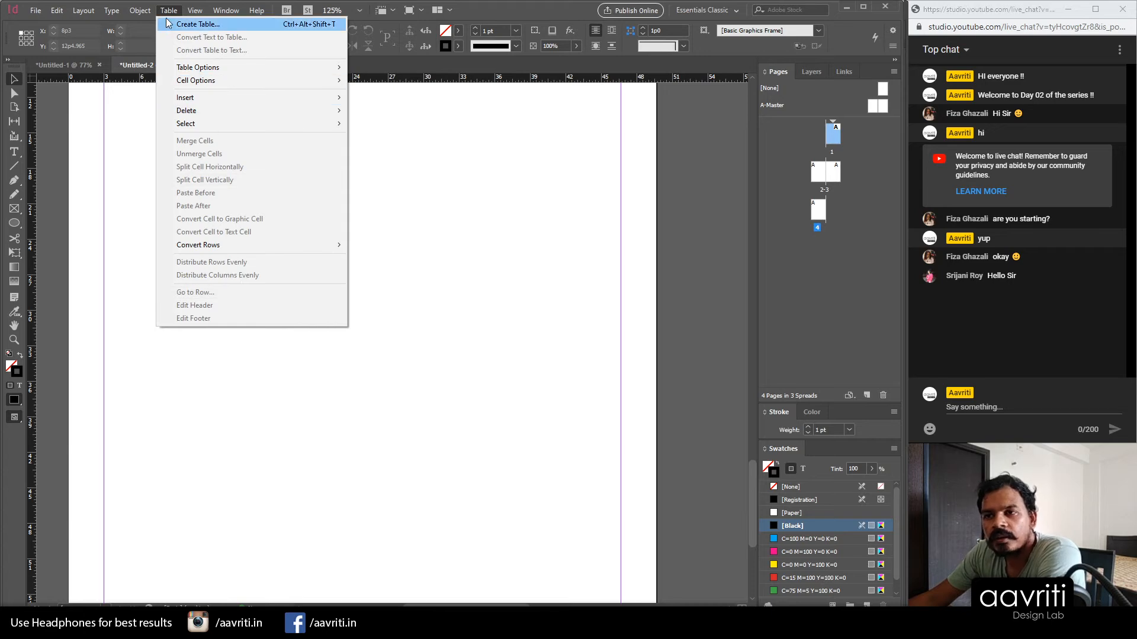
{"action": "mouse_move", "coordinate": [194, 14]}
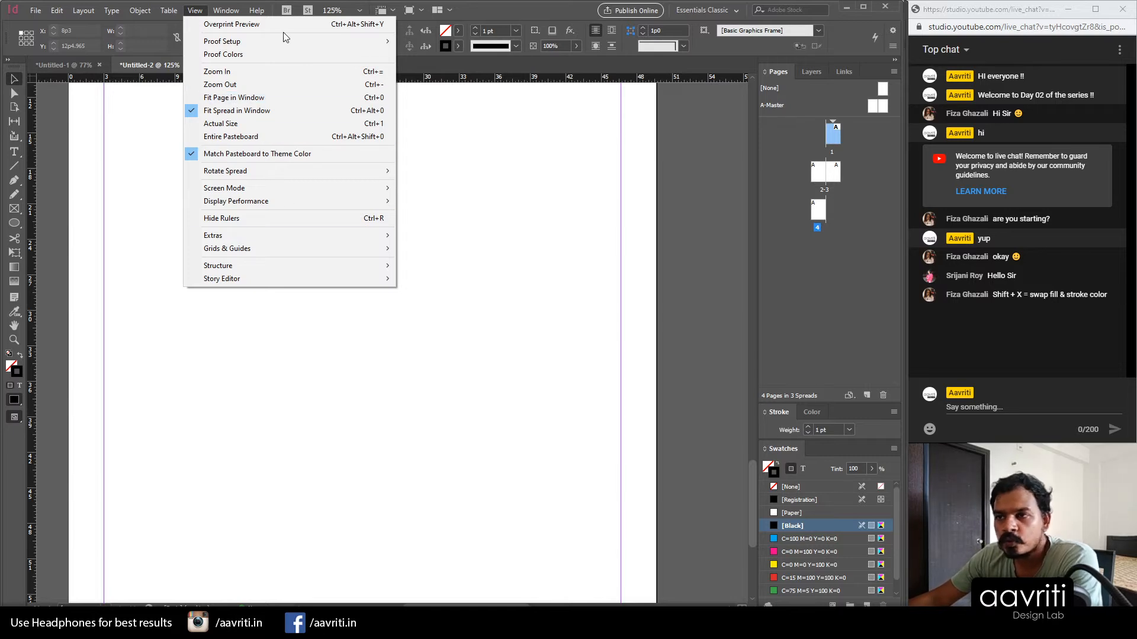
{"action": "mouse_move", "coordinate": [233, 50]}
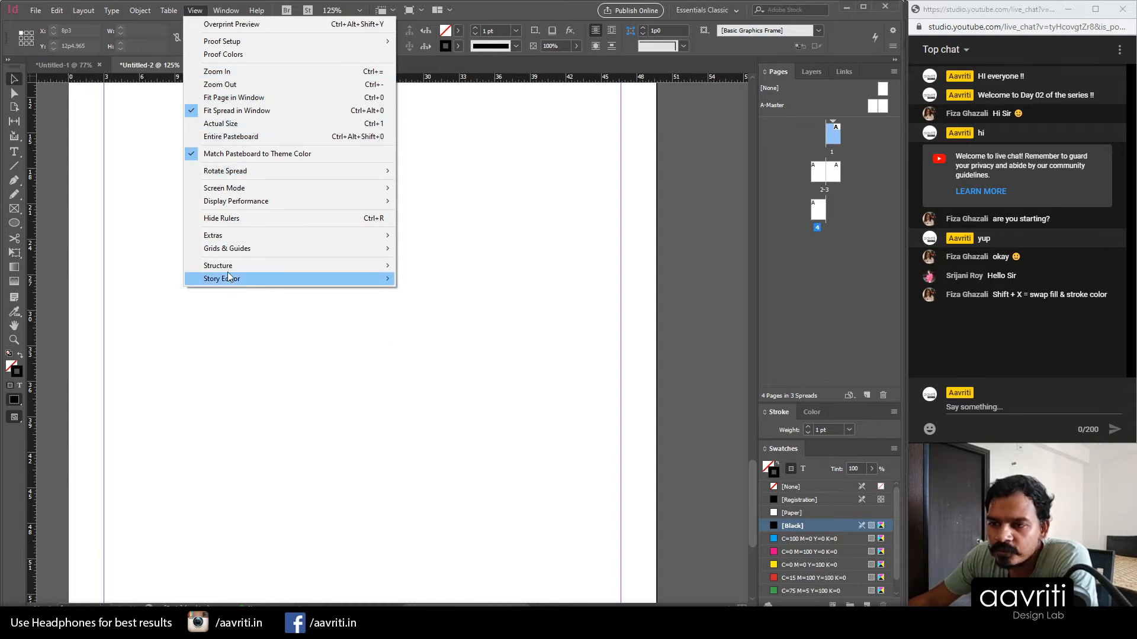
{"action": "mouse_move", "coordinate": [241, 247]}
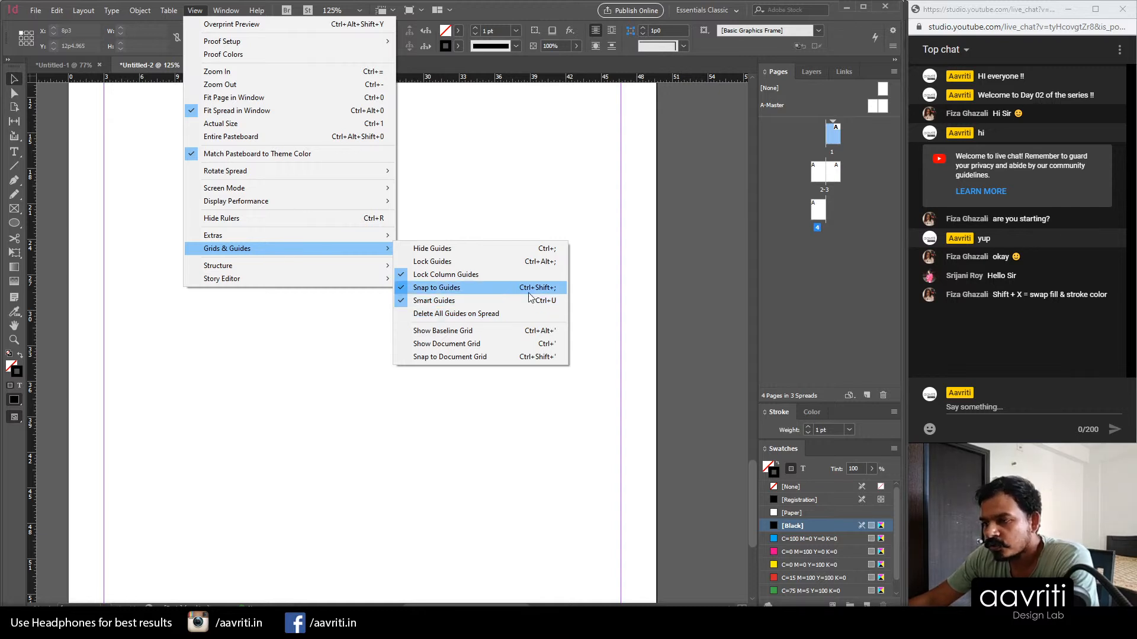
{"action": "left_click", "coordinate": [321, 355]}
Step: Draw two rectangular placeholder frames of about 7p7 by 9p4 side by side on page 4 with the Rectangle Frame tool
{"action": "left_click", "coordinate": [17, 221]}
{"action": "left_click", "coordinate": [17, 215]}
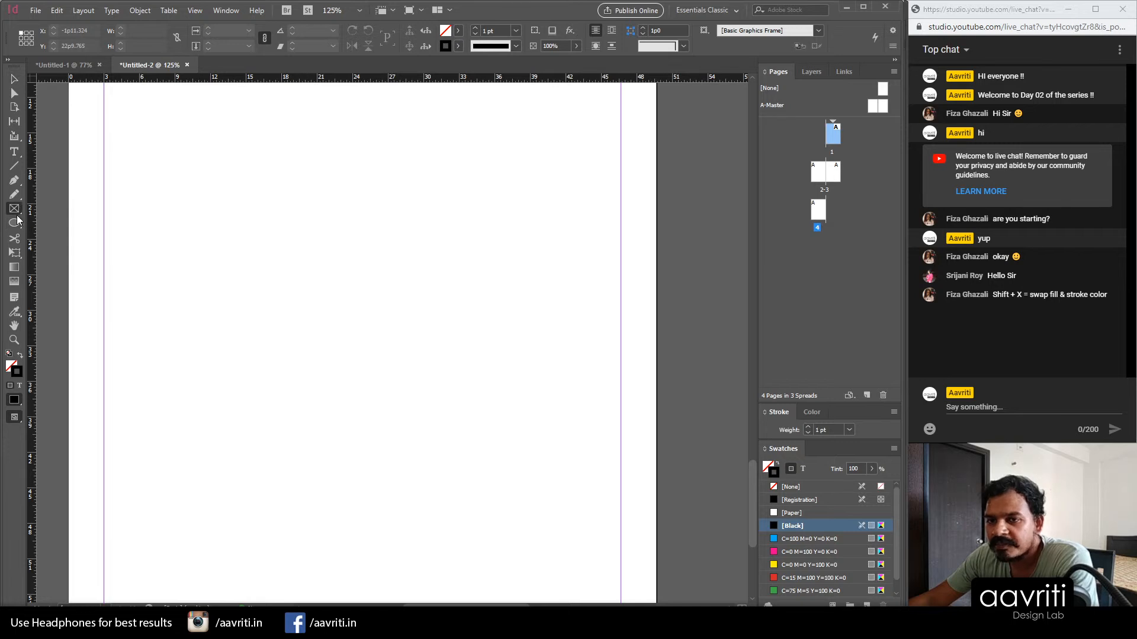
{"action": "left_click_drag", "start_coordinate": [20, 214], "coordinate": [65, 217]}
{"action": "left_click_drag", "start_coordinate": [181, 218], "coordinate": [272, 329]}
{"action": "mouse_move", "coordinate": [293, 218]}
{"action": "left_mouse_down"}
{"action": "mouse_move", "coordinate": [348, 320]}
{"action": "mouse_move", "coordinate": [393, 325]}
{"action": "mouse_move", "coordinate": [391, 335]}
{"action": "mouse_move", "coordinate": [375, 289]}
{"action": "mouse_move", "coordinate": [380, 333]}
{"action": "mouse_move", "coordinate": [371, 332]}
{"action": "mouse_move", "coordinate": [382, 330]}
{"action": "left_mouse_up"}
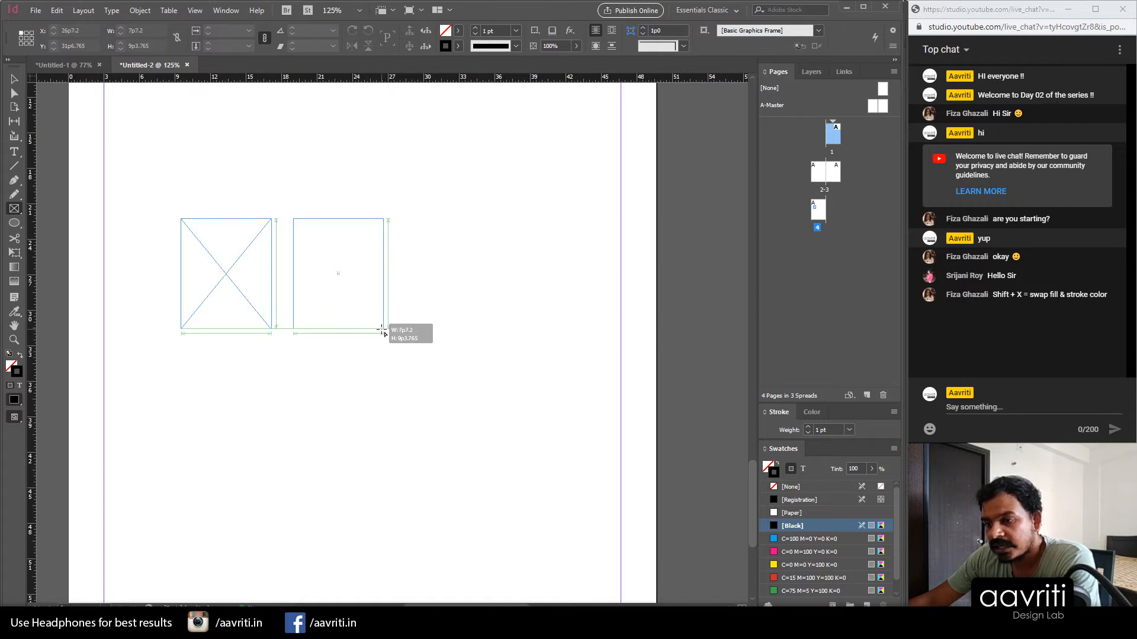
{"action": "left_click_drag", "start_coordinate": [384, 333], "coordinate": [384, 332]}
Step: Delete both rectangular frames from page 4 and restore the default fill and stroke
{"action": "left_click_drag", "start_coordinate": [8, 71], "coordinate": [3, 67]}
{"action": "key", "text": "ctrl+0"}
{"action": "left_click", "coordinate": [16, 81]}
{"action": "left_click_drag", "start_coordinate": [289, 212], "coordinate": [452, 406]}
{"action": "key", "text": "Delete"}
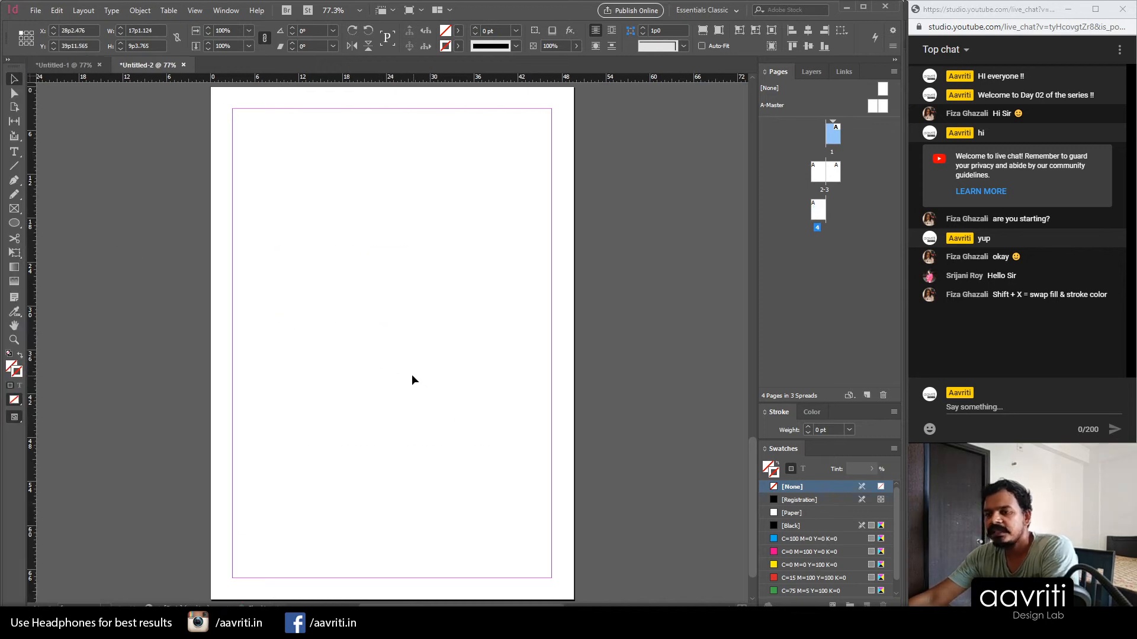
{"action": "key", "text": "d"}
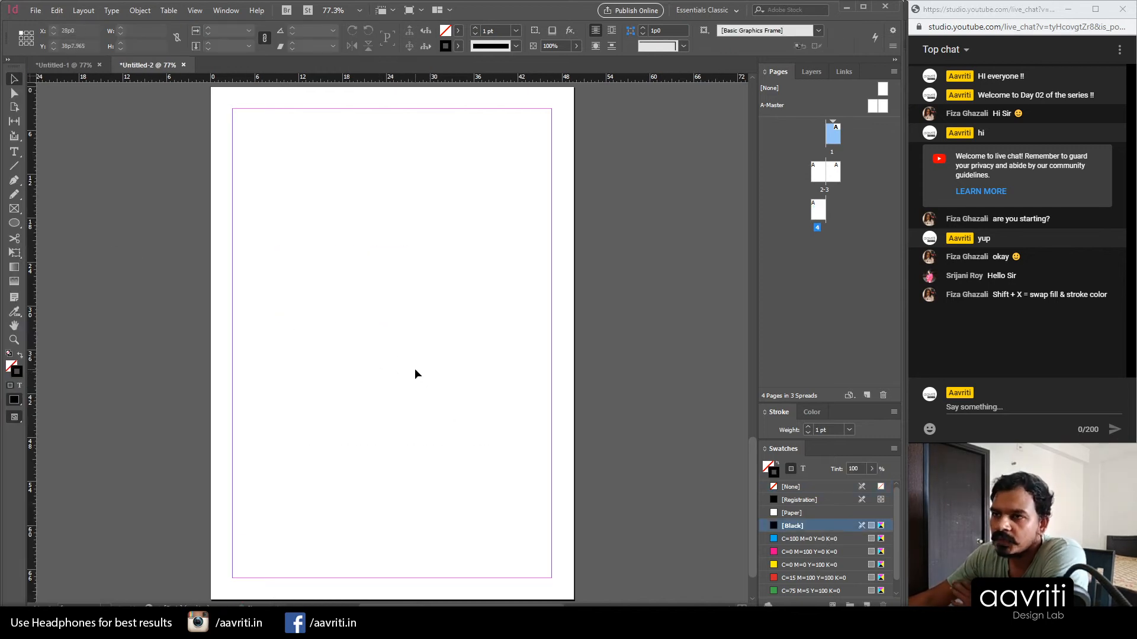
Step: Detach the Stroke panel from the dock, float it over the page, and close it
{"action": "left_click", "coordinate": [223, 12]}
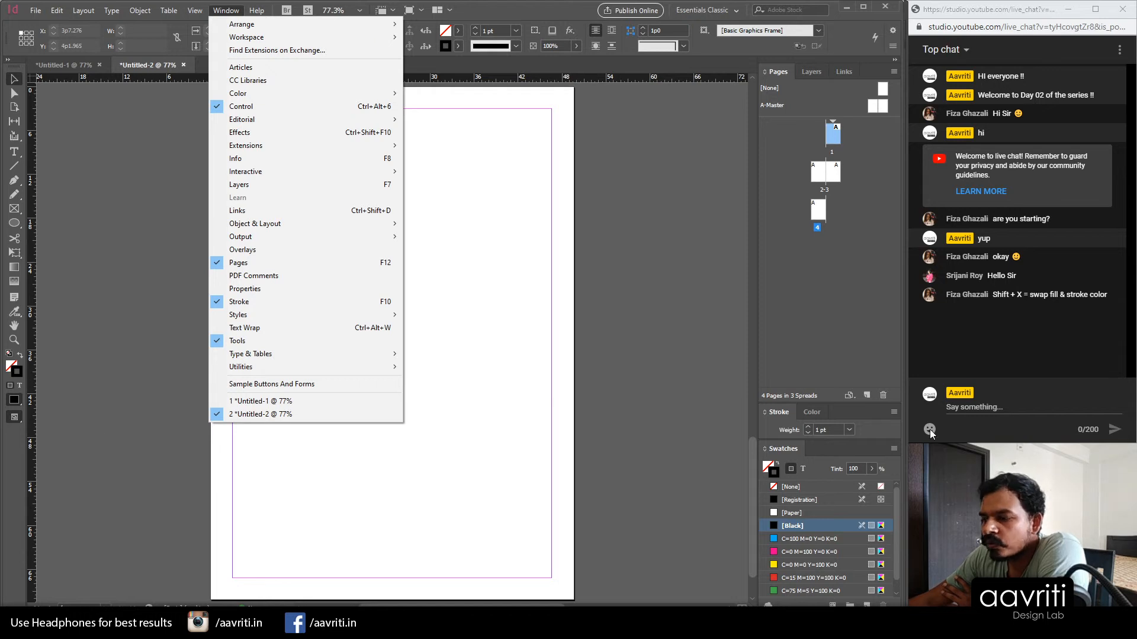
{"action": "mouse_move", "coordinate": [779, 413]}
{"action": "left_mouse_down"}
{"action": "mouse_move", "coordinate": [628, 355]}
{"action": "mouse_move", "coordinate": [595, 325]}
{"action": "left_mouse_up"}
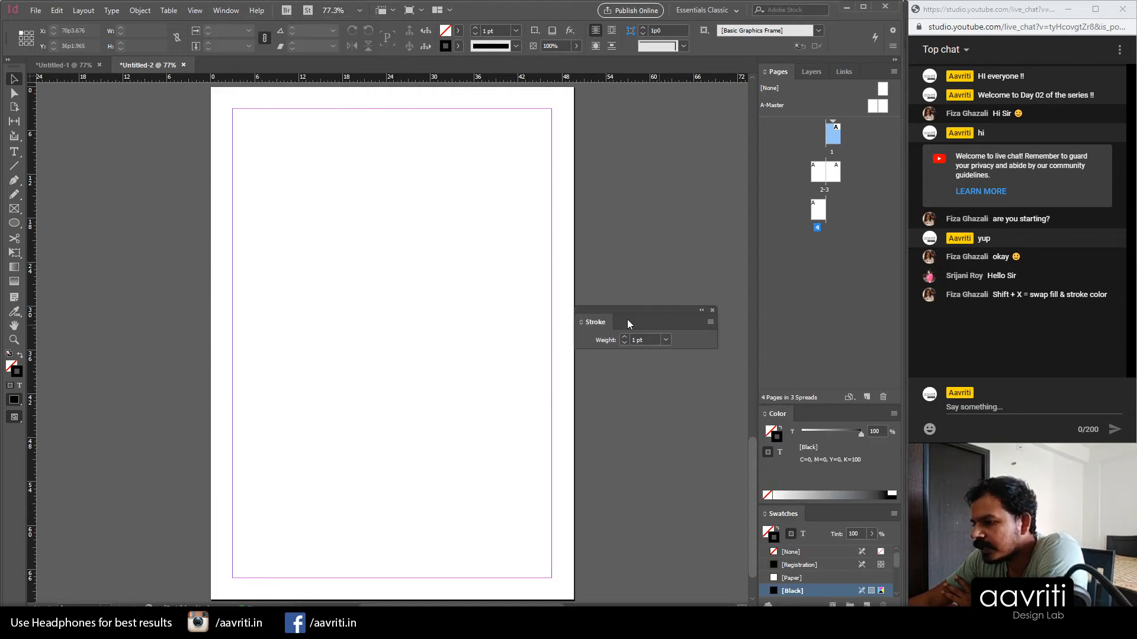
{"action": "left_click_drag", "start_coordinate": [605, 323], "coordinate": [422, 261]}
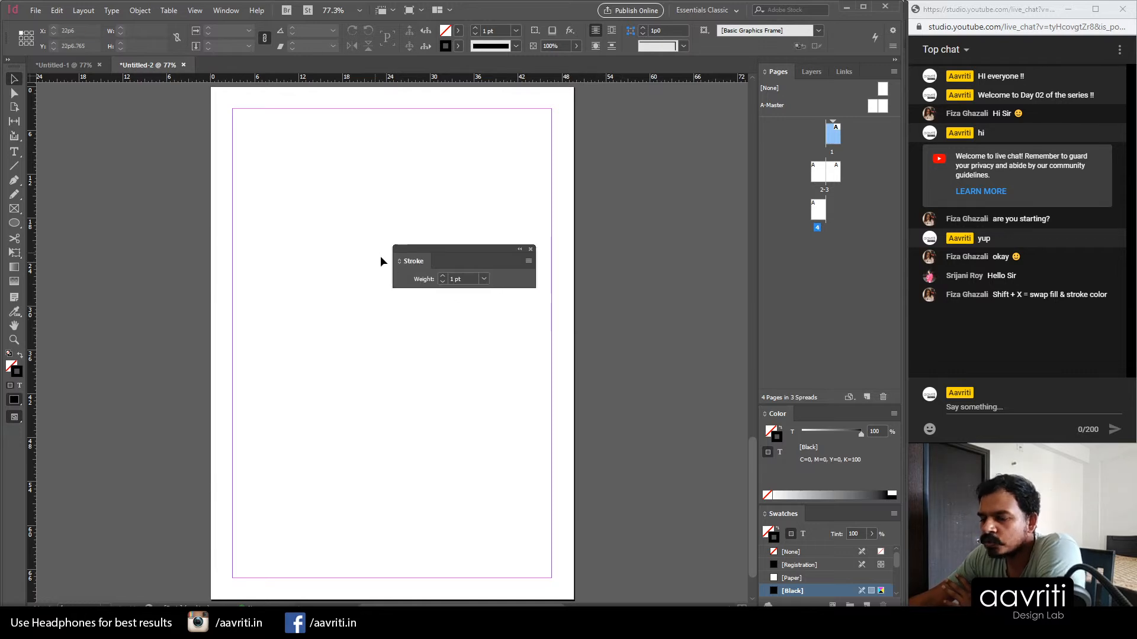
{"action": "left_click", "coordinate": [530, 249]}
Step: Draw an open S-shaped curve about 27p8 wide and 32p5 high on page 4 with the Pen tool, and select it
{"action": "left_click", "coordinate": [13, 182]}
{"action": "left_click", "coordinate": [280, 223]}
{"action": "left_click_drag", "start_coordinate": [356, 307], "coordinate": [365, 428]}
{"action": "left_click_drag", "start_coordinate": [483, 445], "coordinate": [535, 419]}
{"action": "left_click", "coordinate": [14, 81]}
{"action": "left_click", "coordinate": [332, 270]}
{"action": "left_click", "coordinate": [358, 325]}
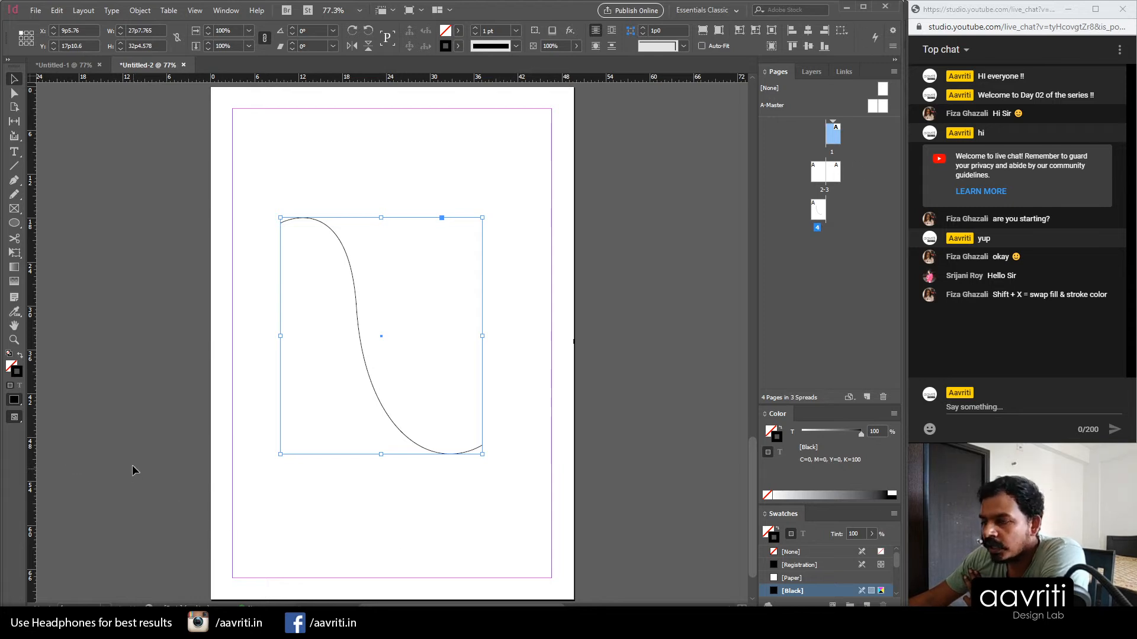
Step: Deselect the curve, reopen the Stroke panel, and dock it beside the Color panel
{"action": "left_click", "coordinate": [226, 11]}
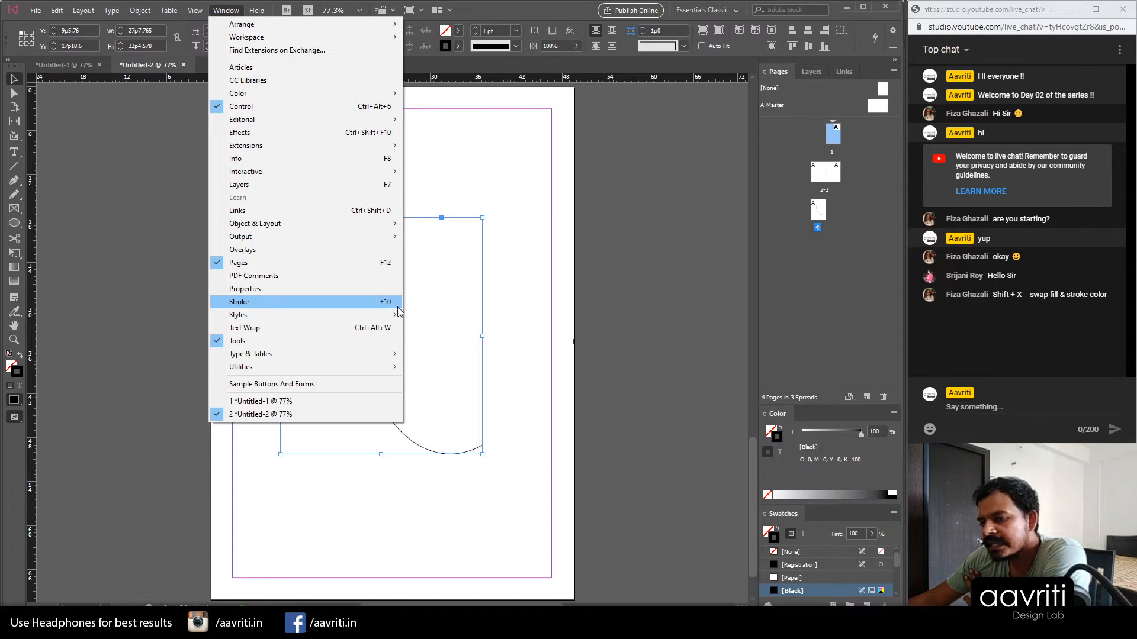
{"action": "left_click", "coordinate": [634, 306]}
{"action": "left_click", "coordinate": [634, 299]}
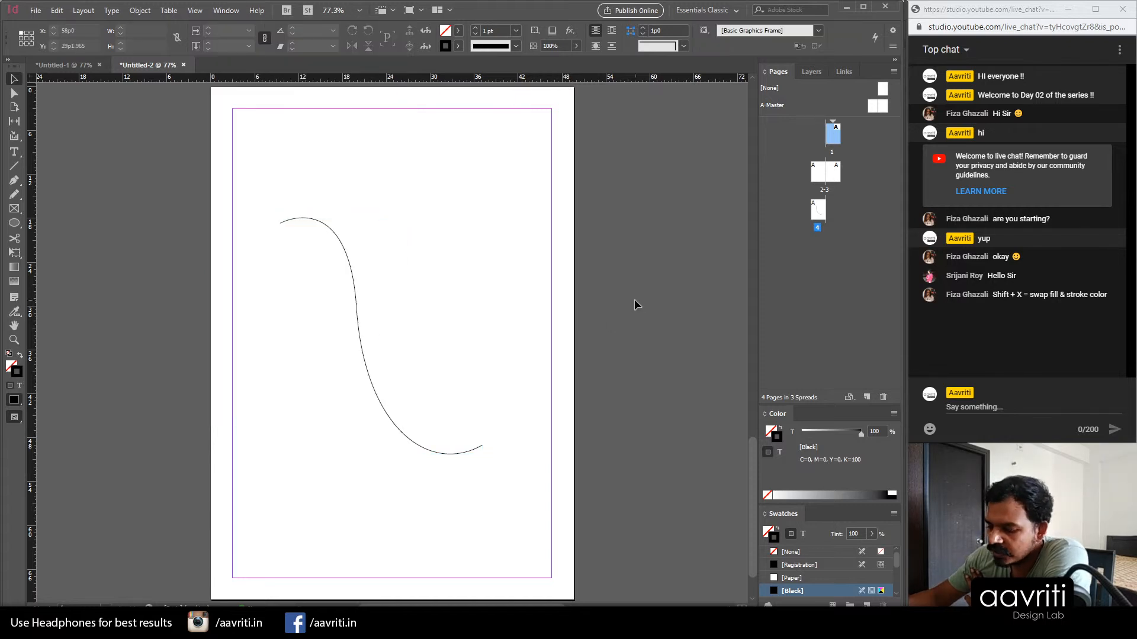
{"action": "key", "text": "F10"}
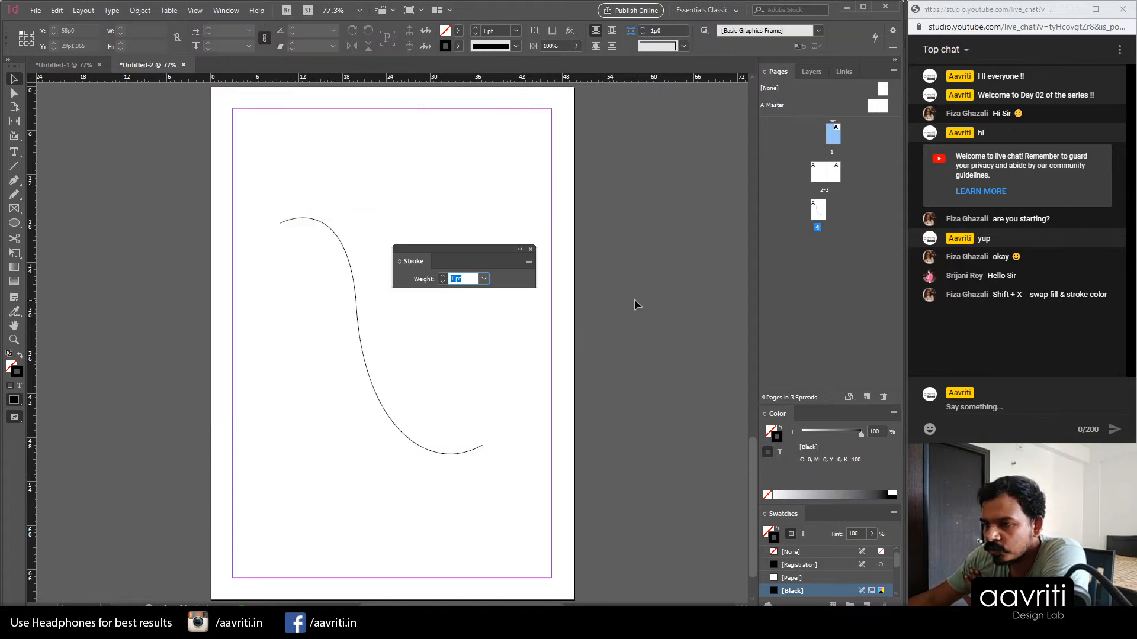
{"action": "mouse_move", "coordinate": [411, 249]}
{"action": "left_mouse_down"}
{"action": "mouse_move", "coordinate": [454, 403]}
{"action": "mouse_move", "coordinate": [708, 439]}
{"action": "mouse_move", "coordinate": [772, 417]}
{"action": "left_mouse_up"}
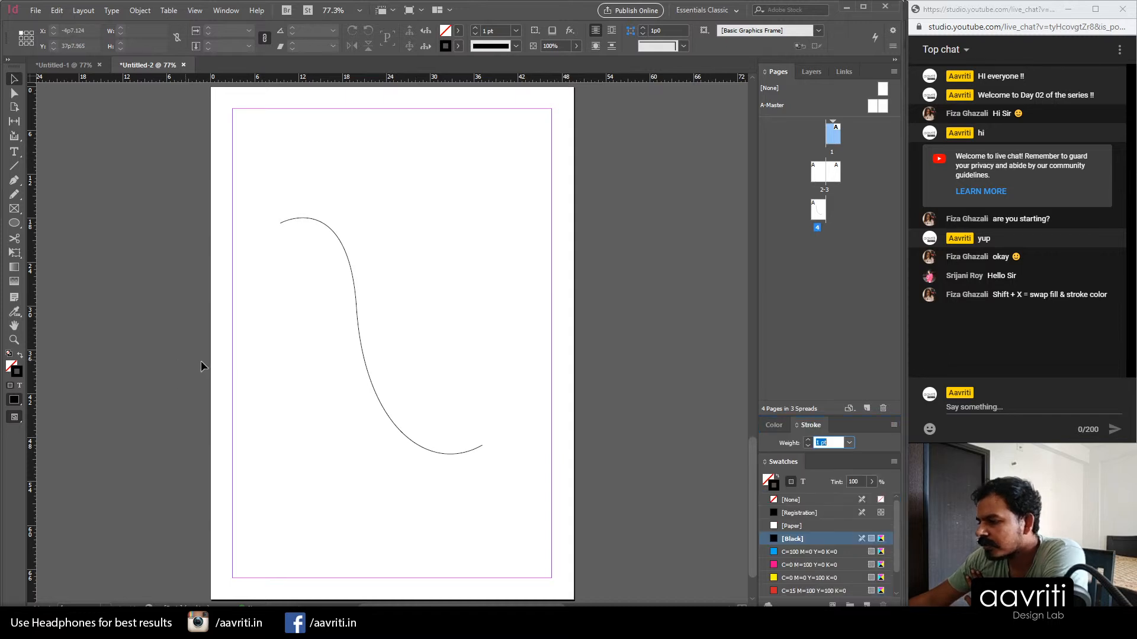
Step: Set the default stroke weight to 6 pt with nothing selected, and give the S-shaped curve a 6 pt stroke as well
{"action": "left_click", "coordinate": [849, 444]}
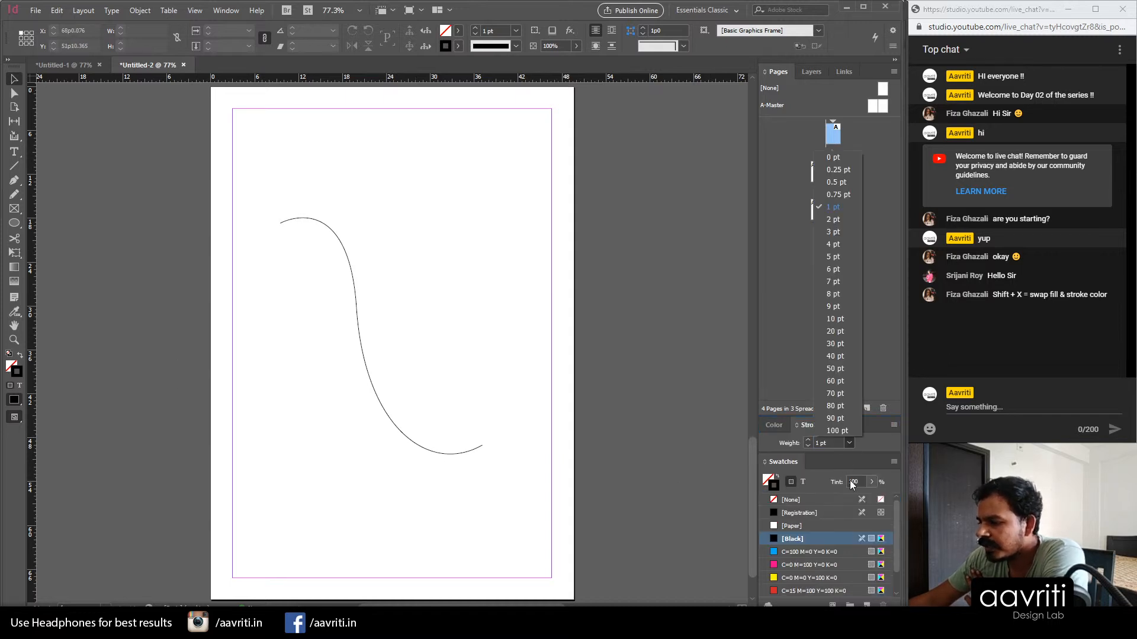
{"action": "left_click", "coordinate": [824, 271]}
{"action": "left_click", "coordinate": [358, 320]}
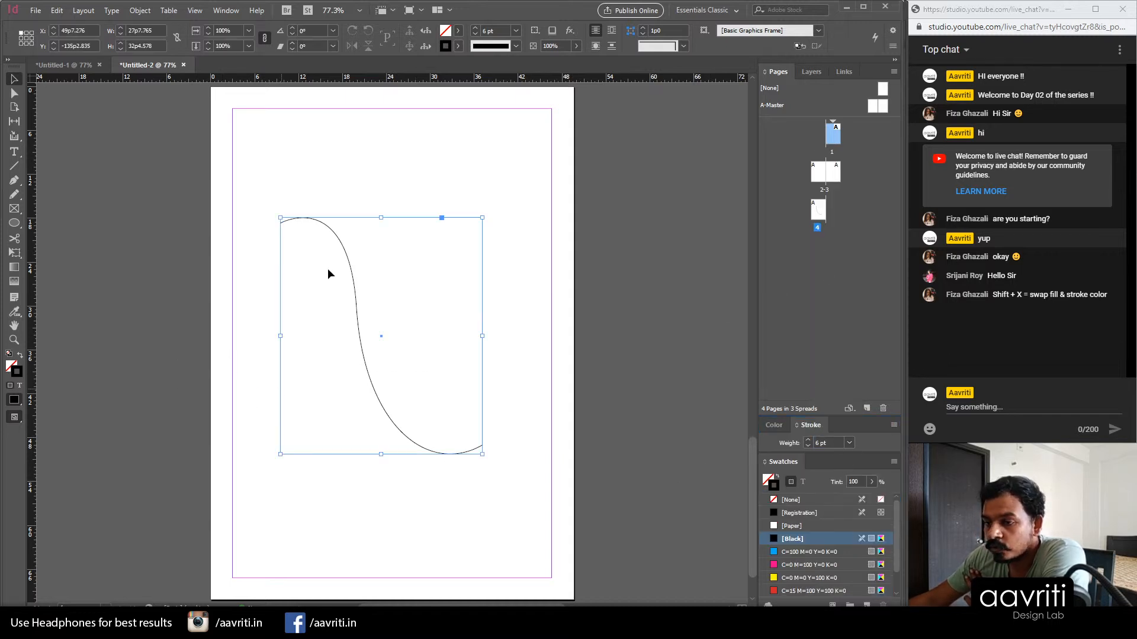
{"action": "left_click", "coordinate": [849, 444]}
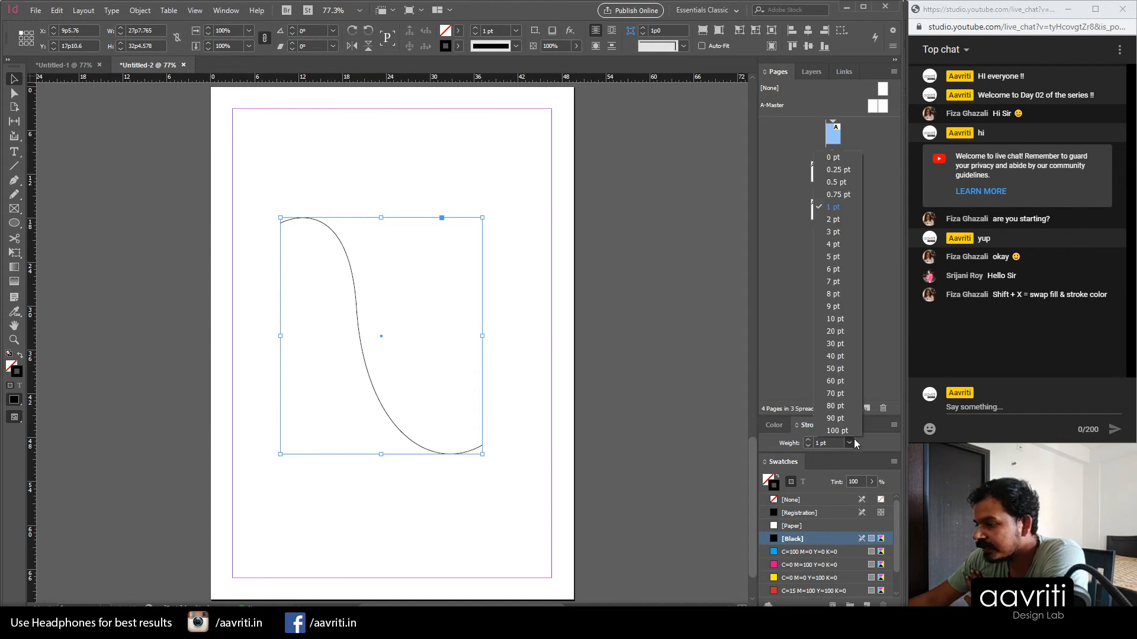
{"action": "left_click", "coordinate": [824, 271]}
Step: Delete the S-shaped curve from page 4
{"action": "left_click_drag", "start_coordinate": [507, 501], "coordinate": [231, 239]}
{"action": "key", "text": "Delete"}
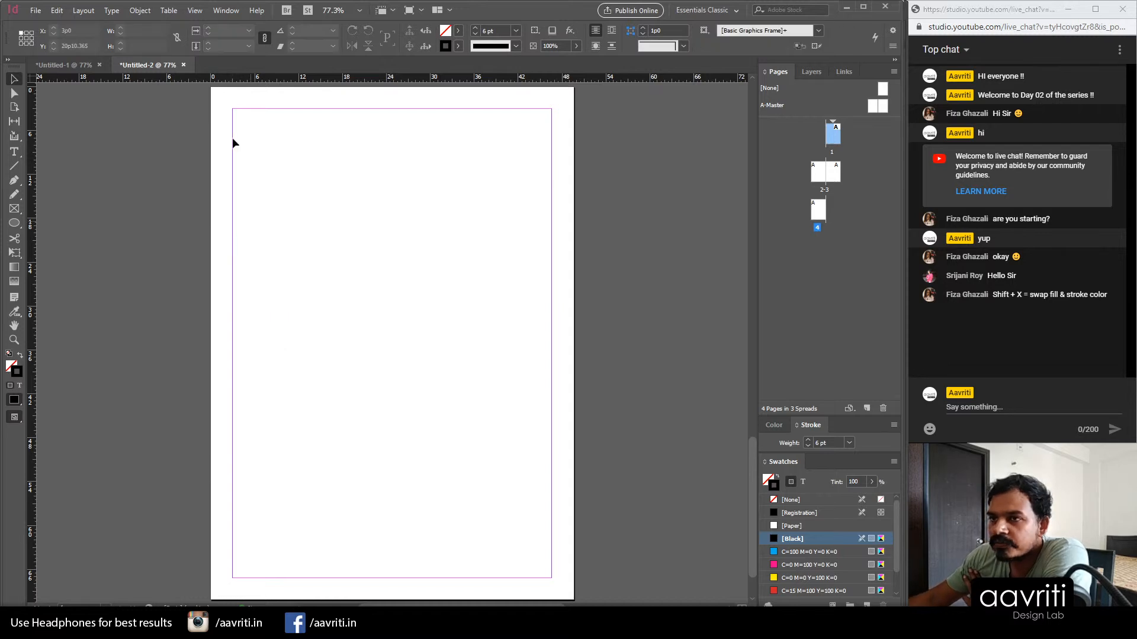
Step: Review the help and support commands and the object parts that effects can be applied to
{"action": "left_click", "coordinate": [225, 10]}
{"action": "left_click", "coordinate": [218, 12]}
{"action": "left_click", "coordinate": [224, 13]}
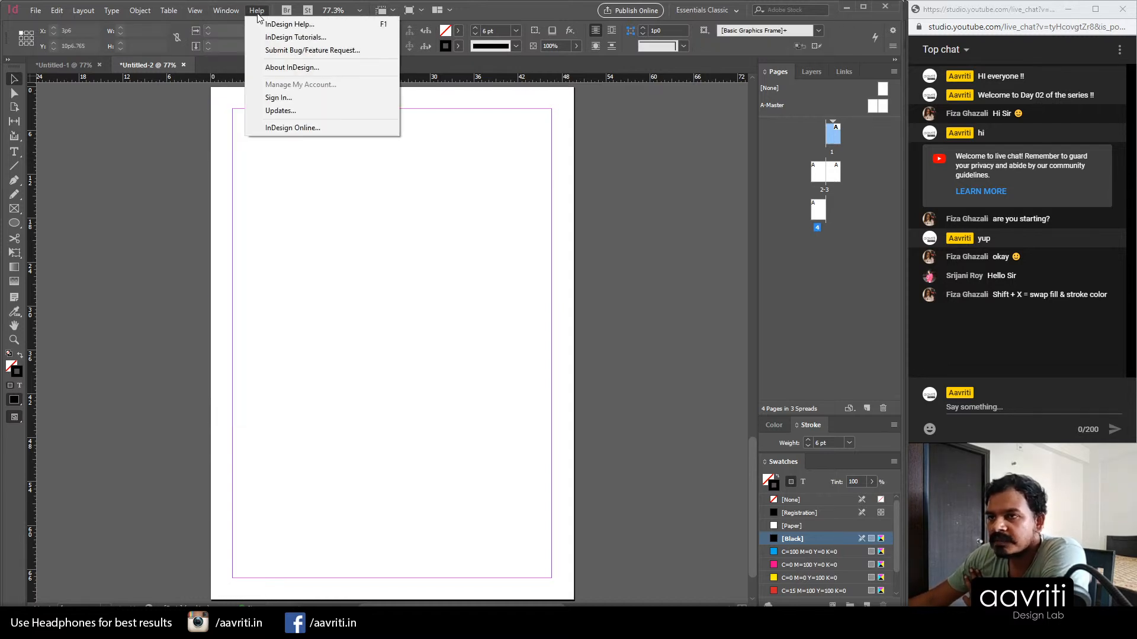
{"action": "mouse_move", "coordinate": [257, 11]}
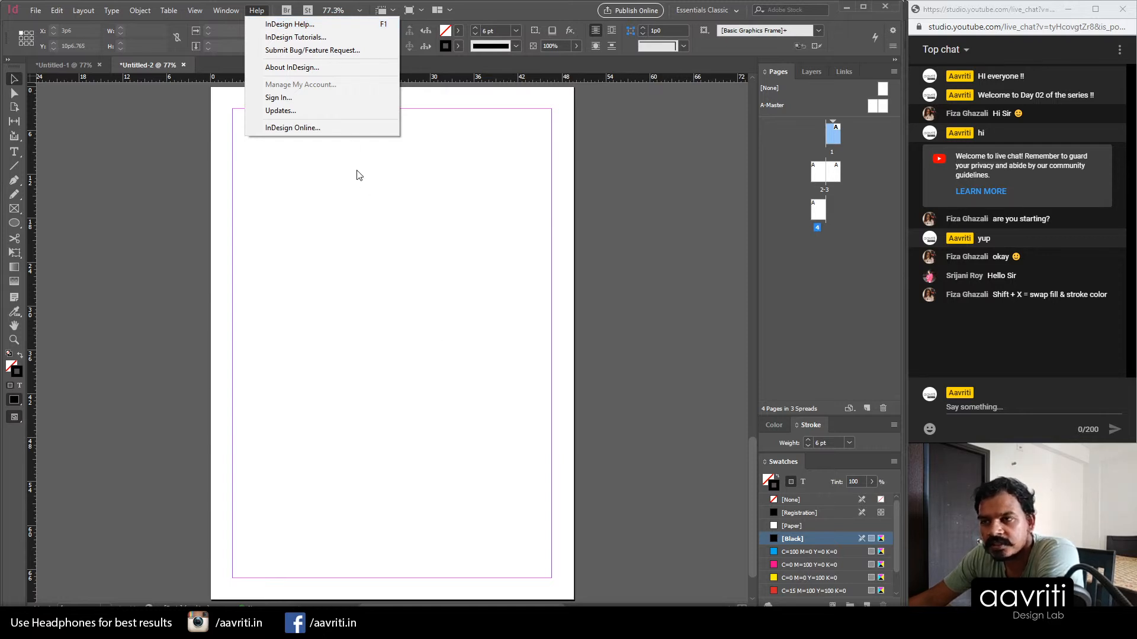
{"action": "left_click", "coordinate": [354, 281]}
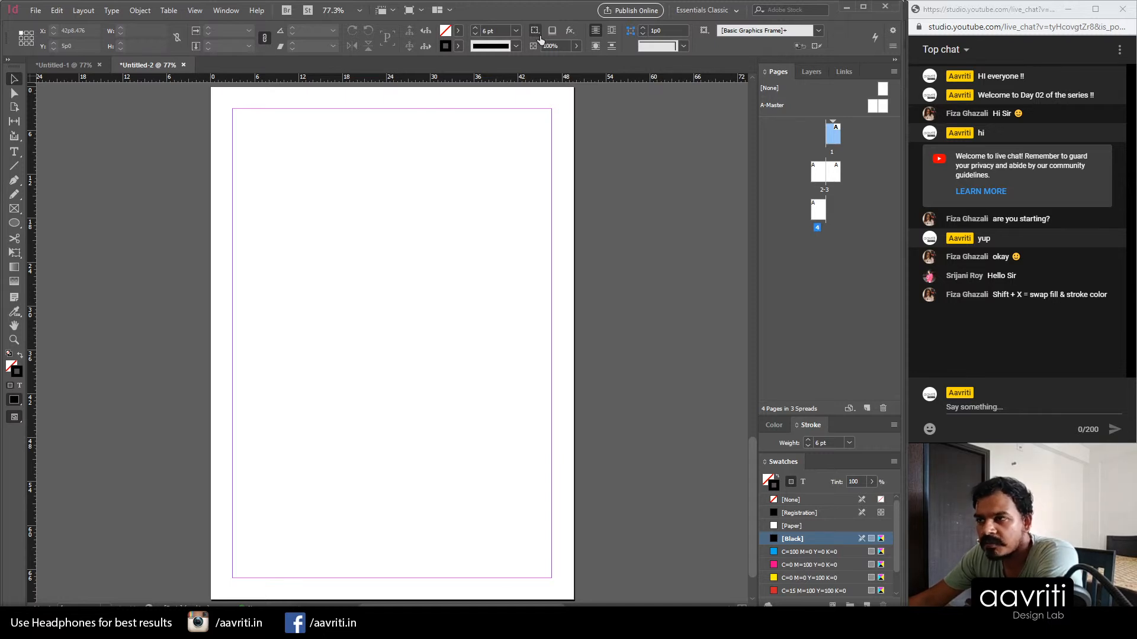
{"action": "left_click", "coordinate": [538, 36]}
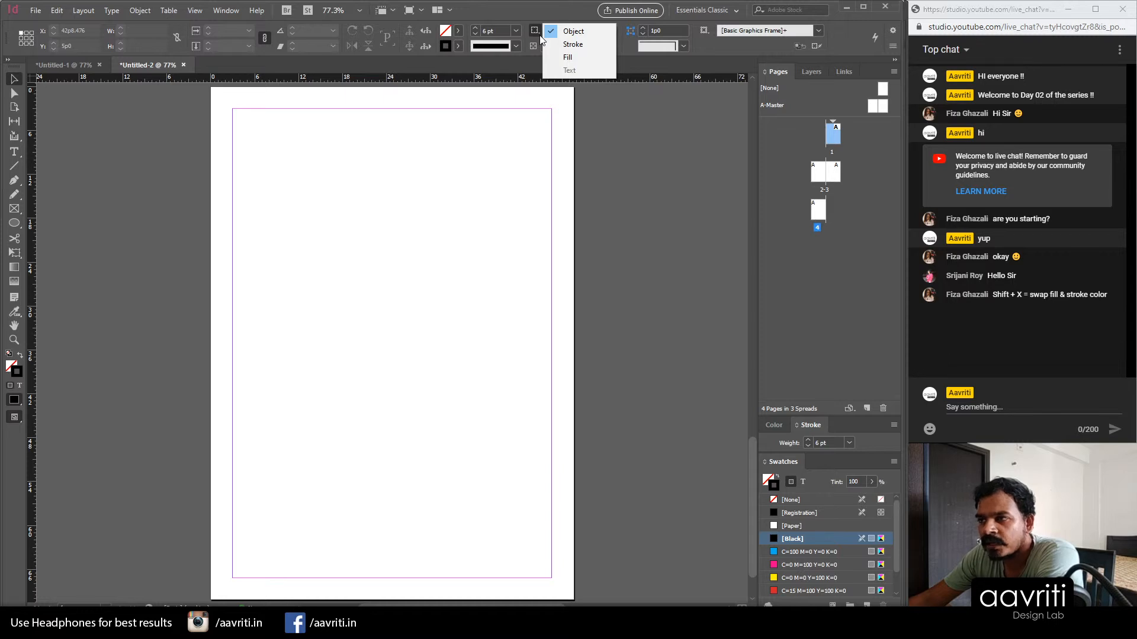
{"action": "left_click", "coordinate": [539, 8]}
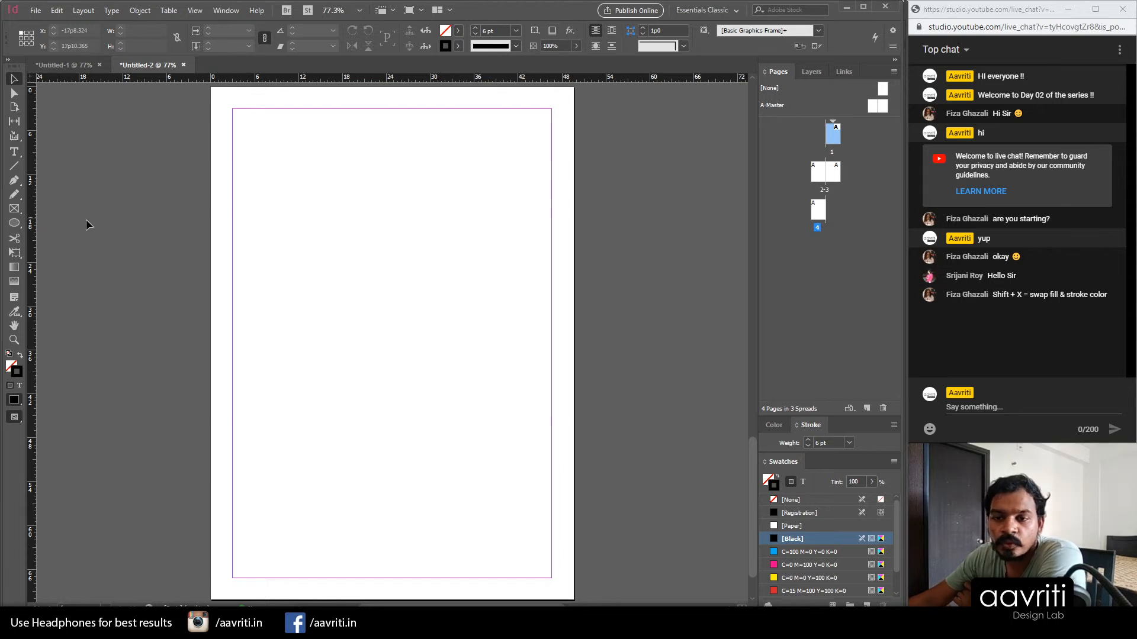
Step: Activate the Pencil tool and set the effects target to Stroke
{"action": "left_click", "coordinate": [20, 202]}
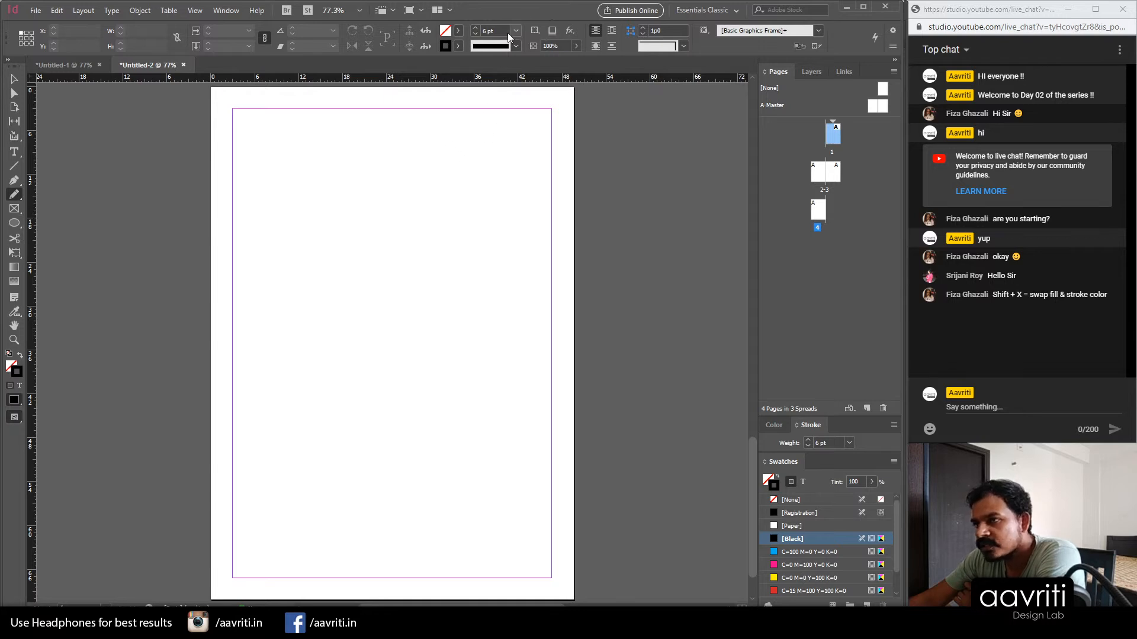
{"action": "left_click", "coordinate": [540, 34]}
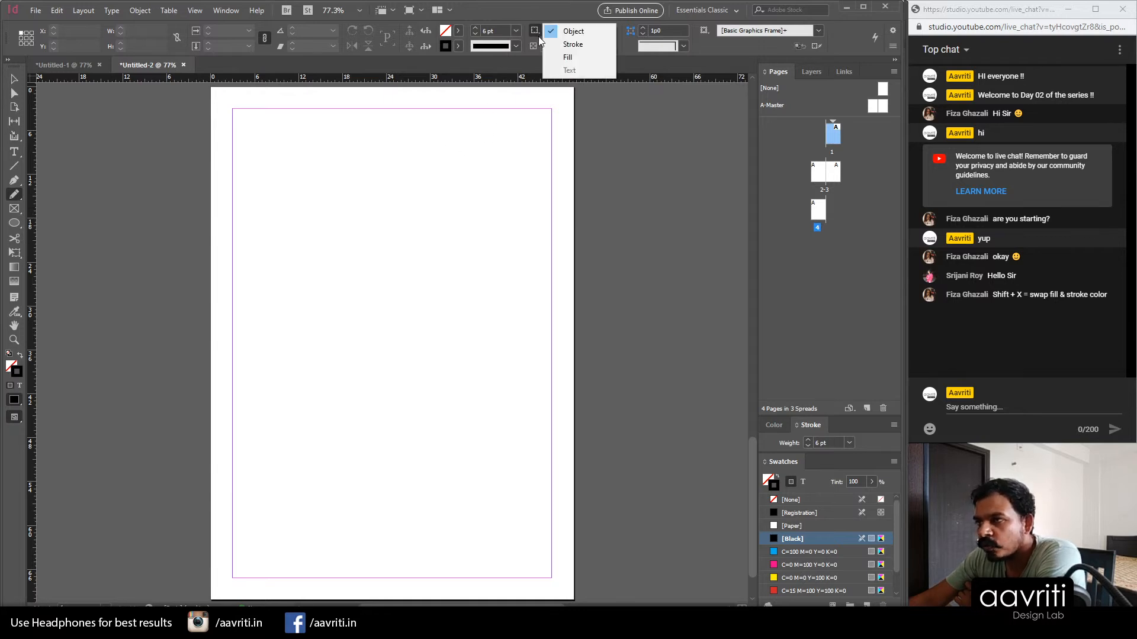
{"action": "left_click", "coordinate": [573, 45]}
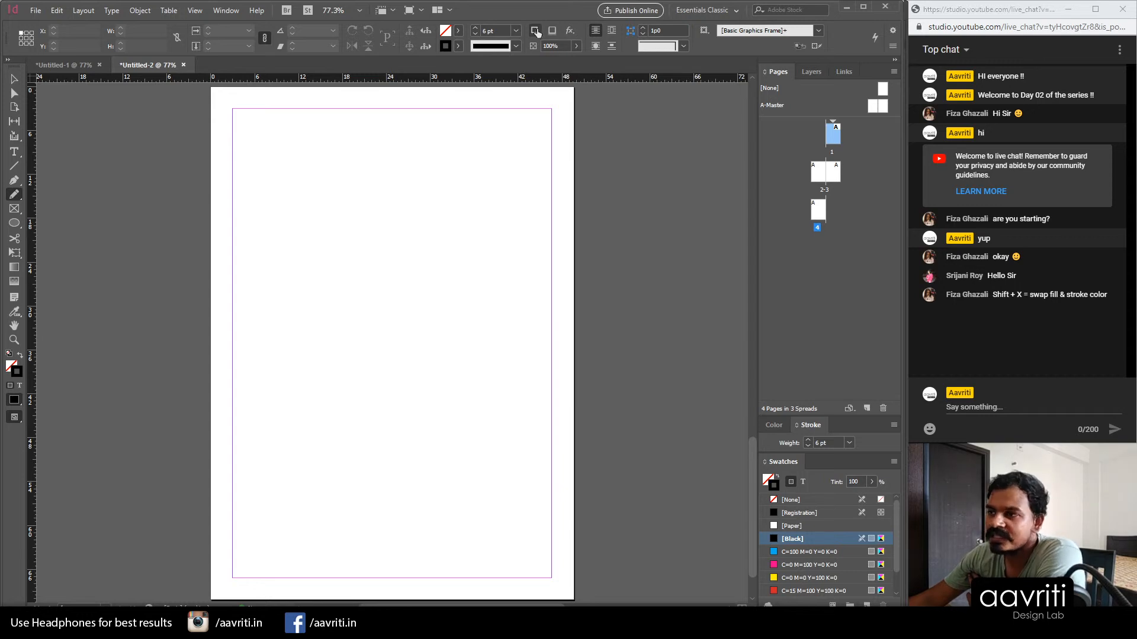
Step: Set the effects target to Object and review the list of available effects
{"action": "left_click", "coordinate": [571, 32]}
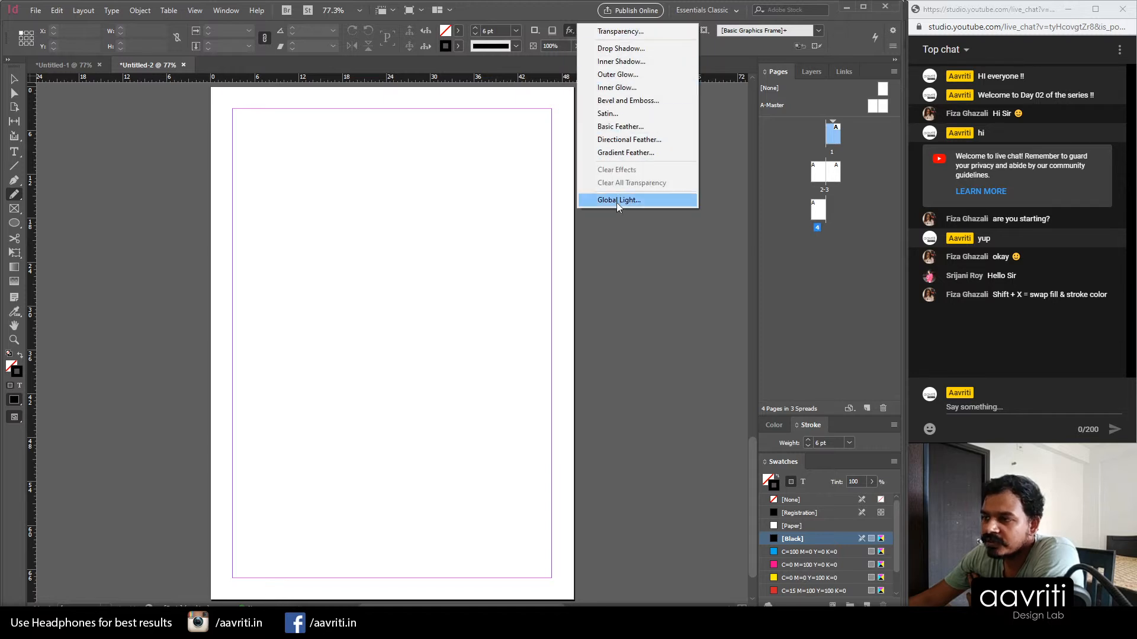
{"action": "left_click", "coordinate": [535, 30]}
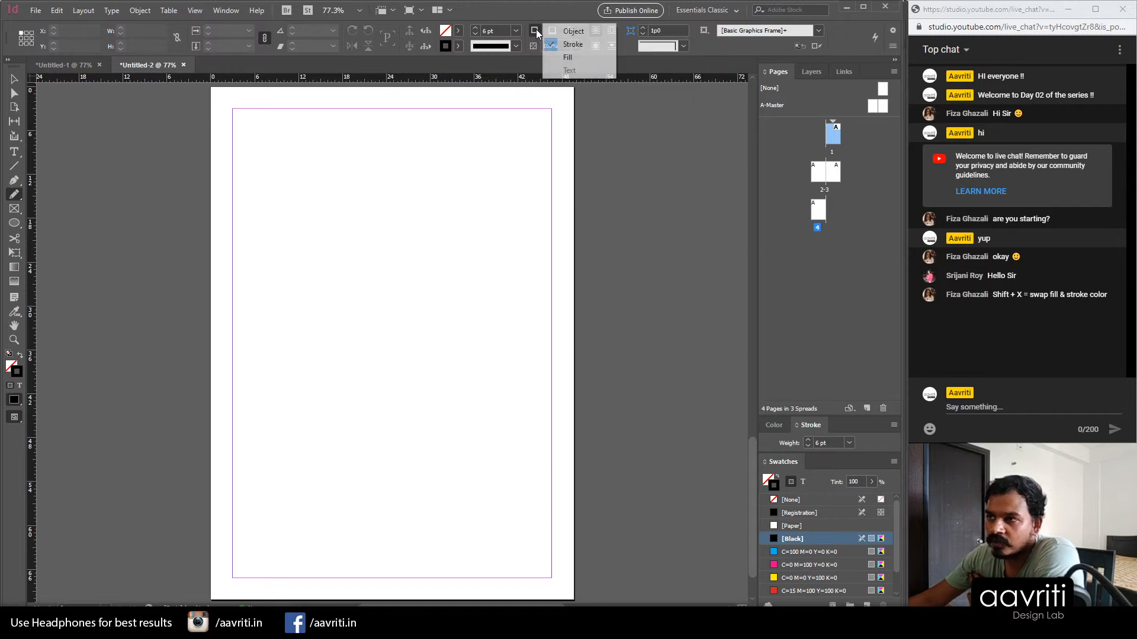
{"action": "left_click", "coordinate": [570, 32]}
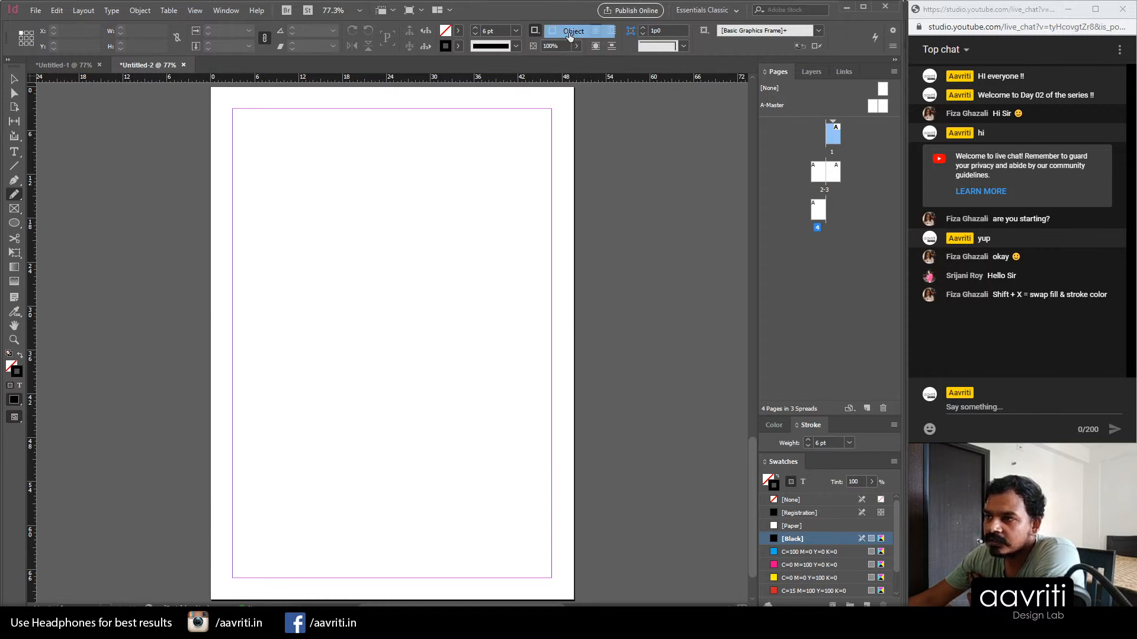
{"action": "left_click", "coordinate": [570, 31]}
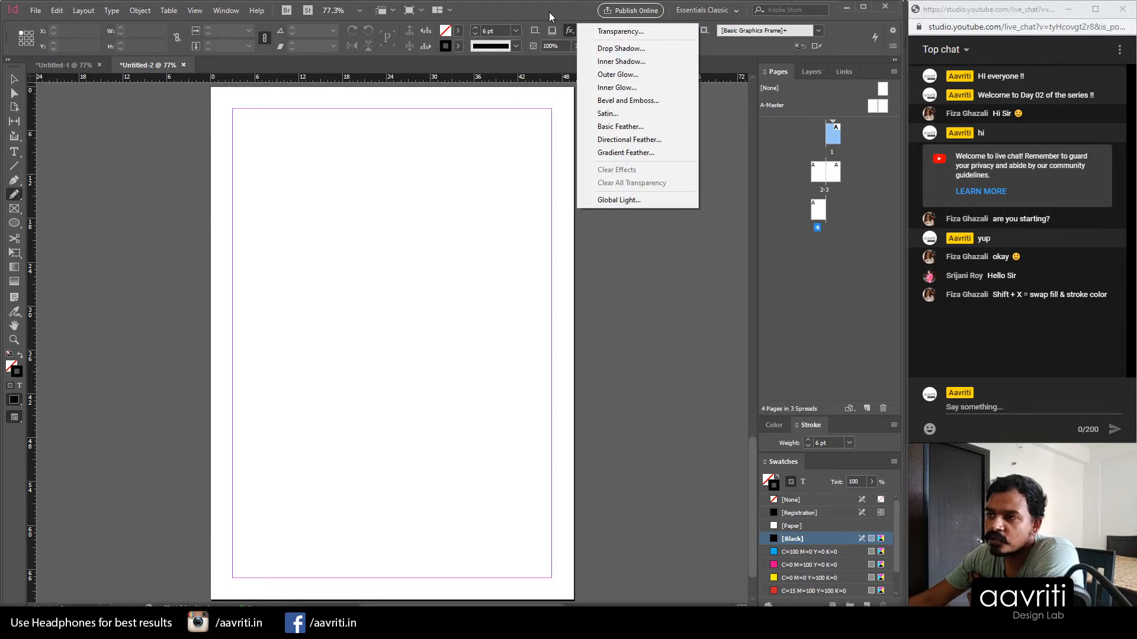
{"action": "left_click", "coordinate": [550, 28]}
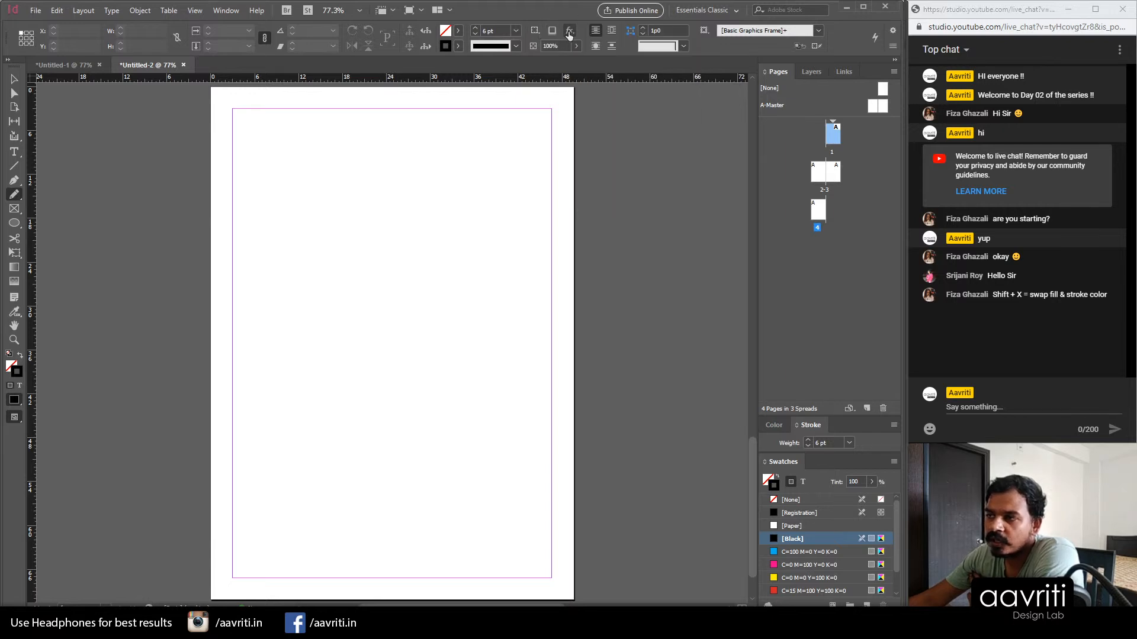
{"action": "left_click", "coordinate": [535, 32]}
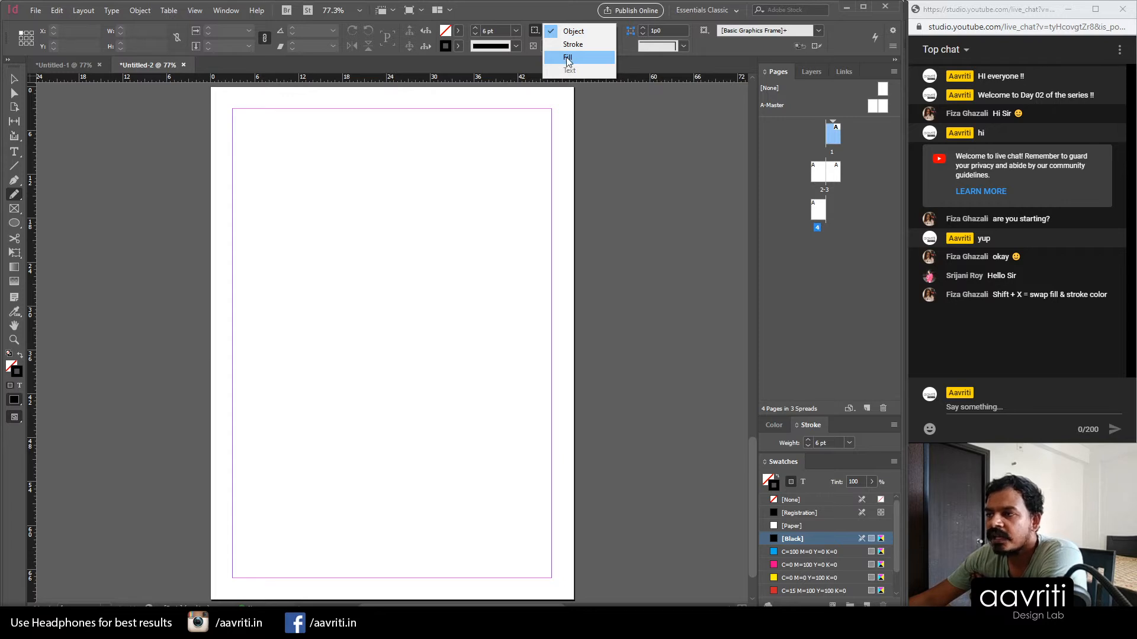
{"action": "left_click", "coordinate": [553, 6]}
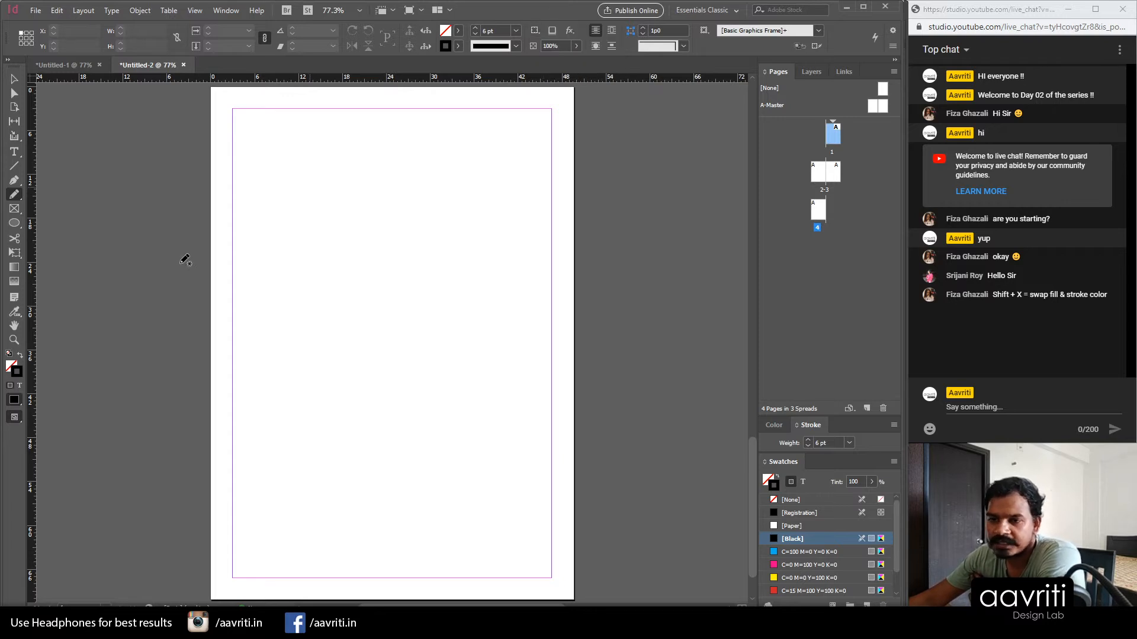
Step: In the Untitled-1 document, examine the "Hats Unlimited" title frame, the paragraph frame below it and the placeholder text command
{"action": "left_click", "coordinate": [15, 83]}
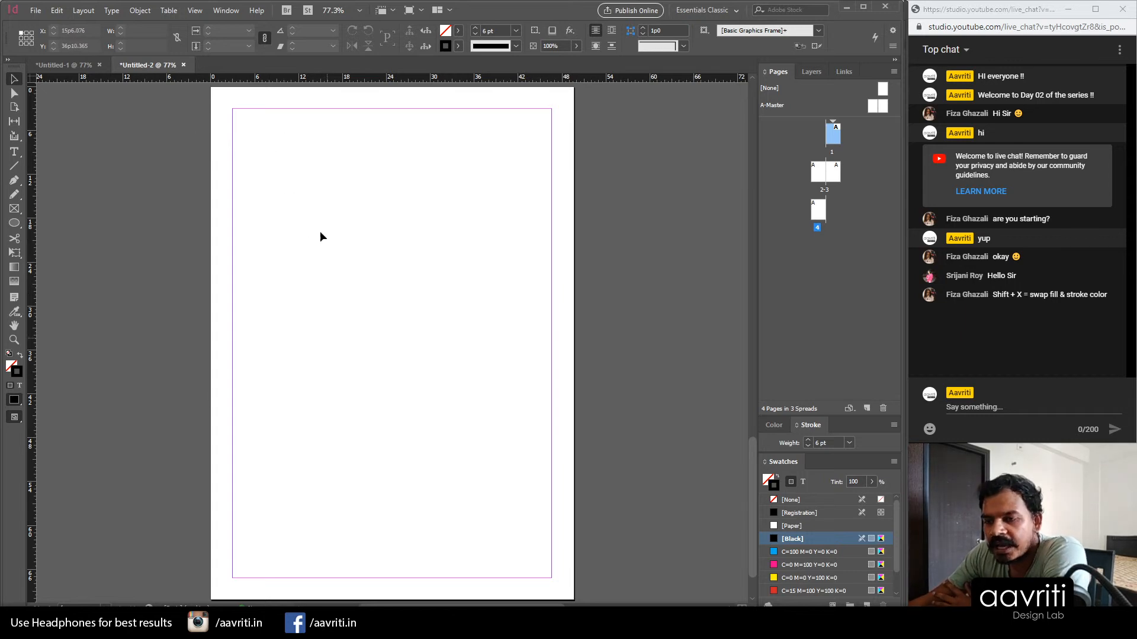
{"action": "left_click", "coordinate": [80, 67]}
{"action": "left_click_drag", "start_coordinate": [325, 174], "coordinate": [506, 548]}
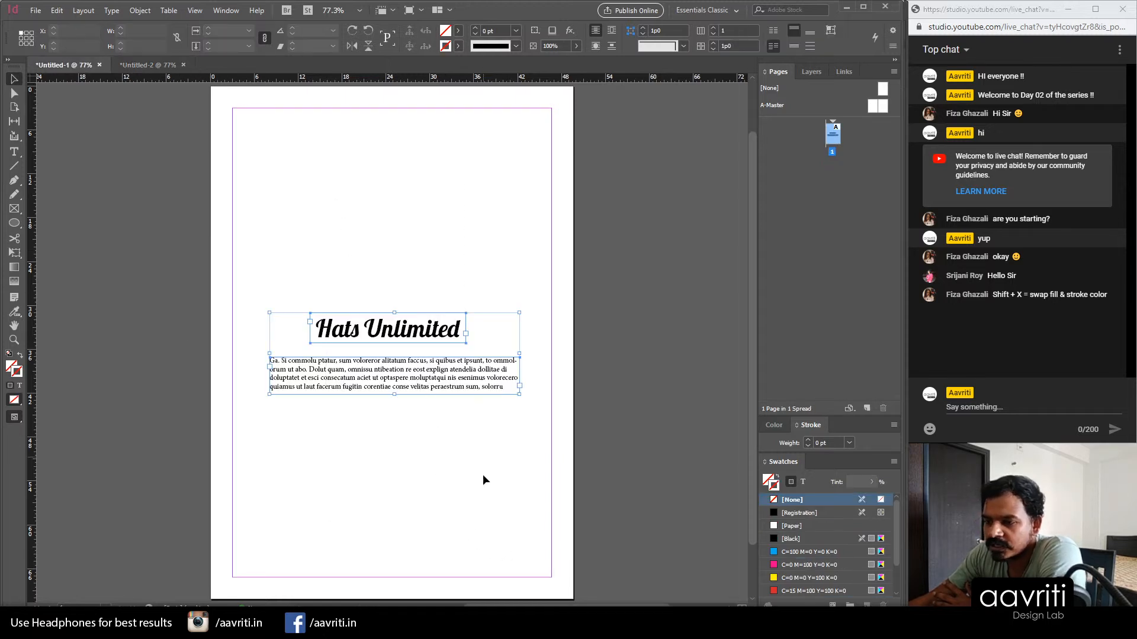
{"action": "left_click_drag", "start_coordinate": [279, 290], "coordinate": [497, 340]}
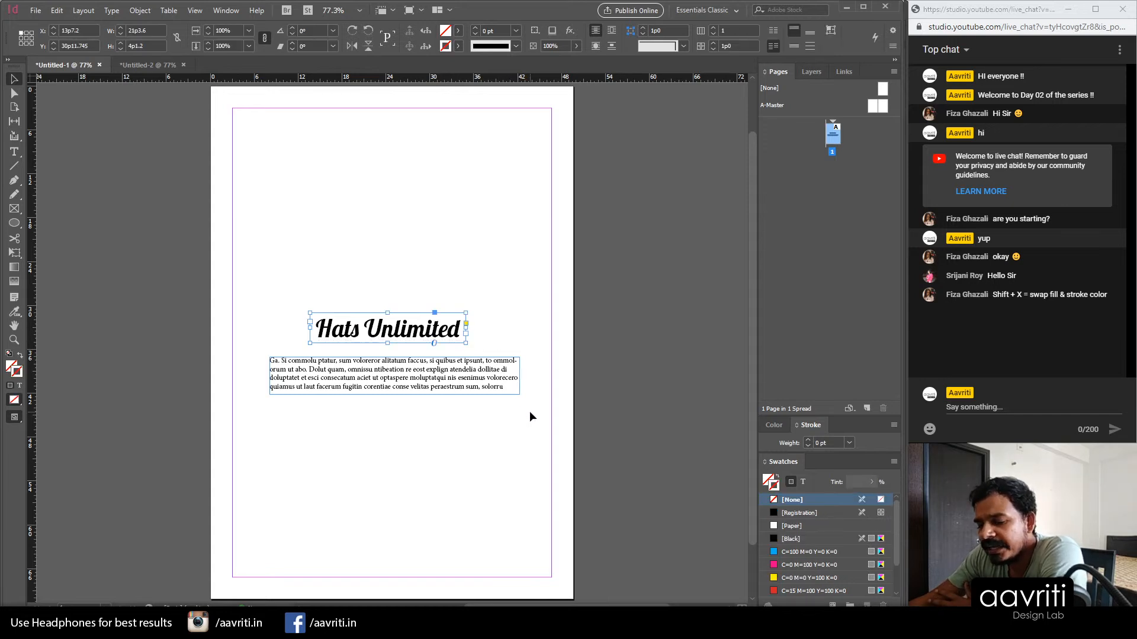
{"action": "left_click", "coordinate": [384, 375]}
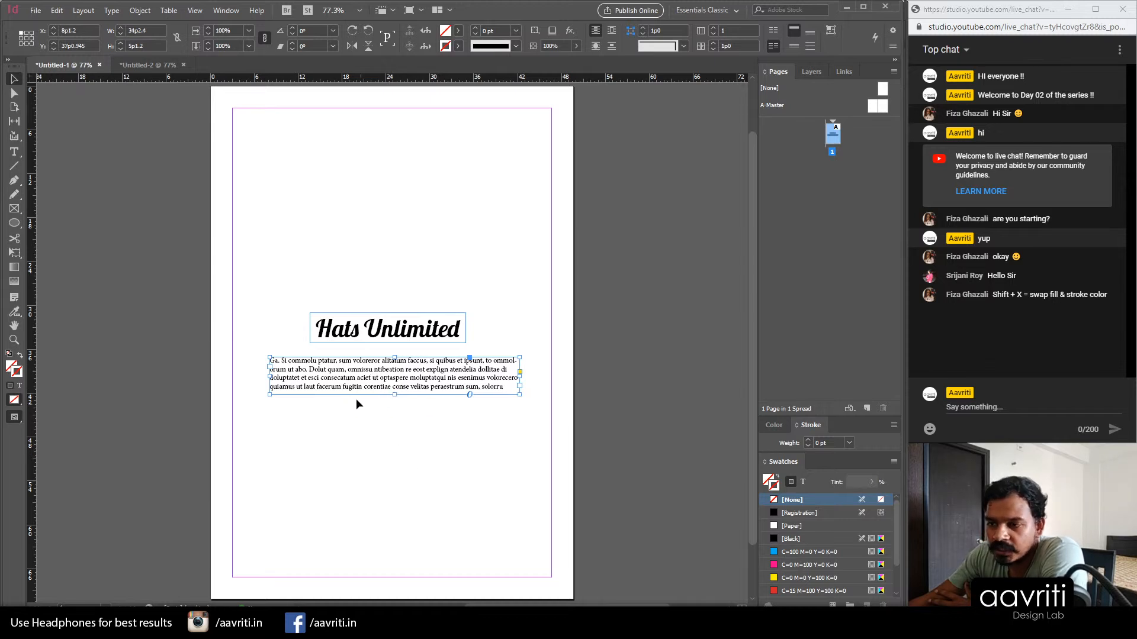
{"action": "left_click", "coordinate": [112, 10]}
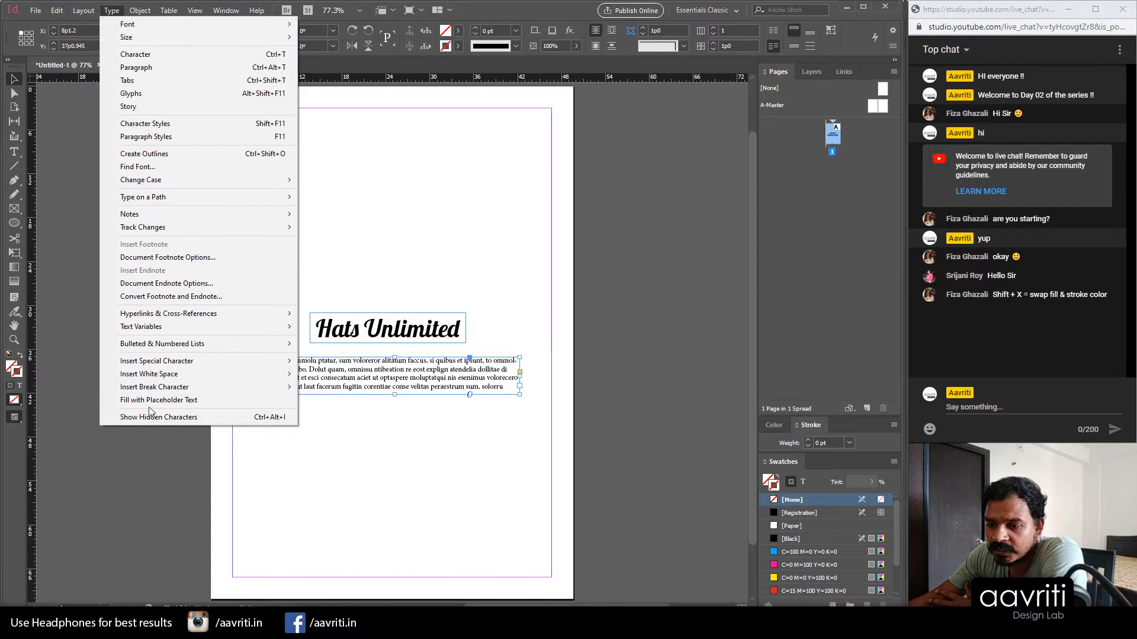
{"action": "left_click", "coordinate": [365, 460]}
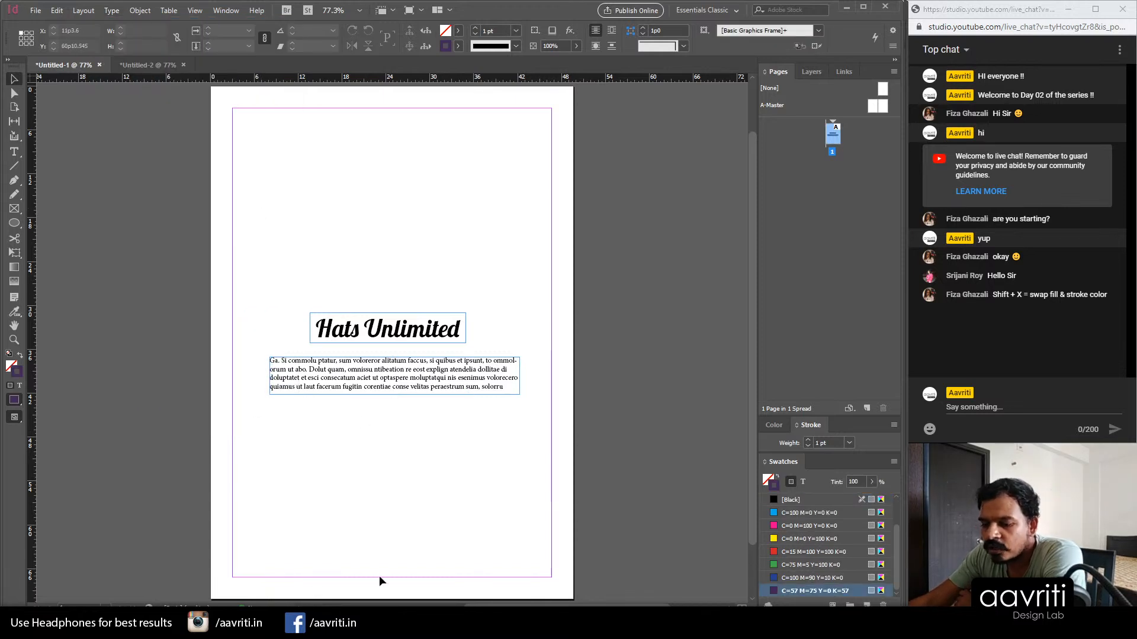
Step: Switch to Illustrator to examine the hat image and the moustache artwork up close, and return to InDesign's "Hats Unlimited" title frame
{"action": "key", "text": "alt+Tab"}
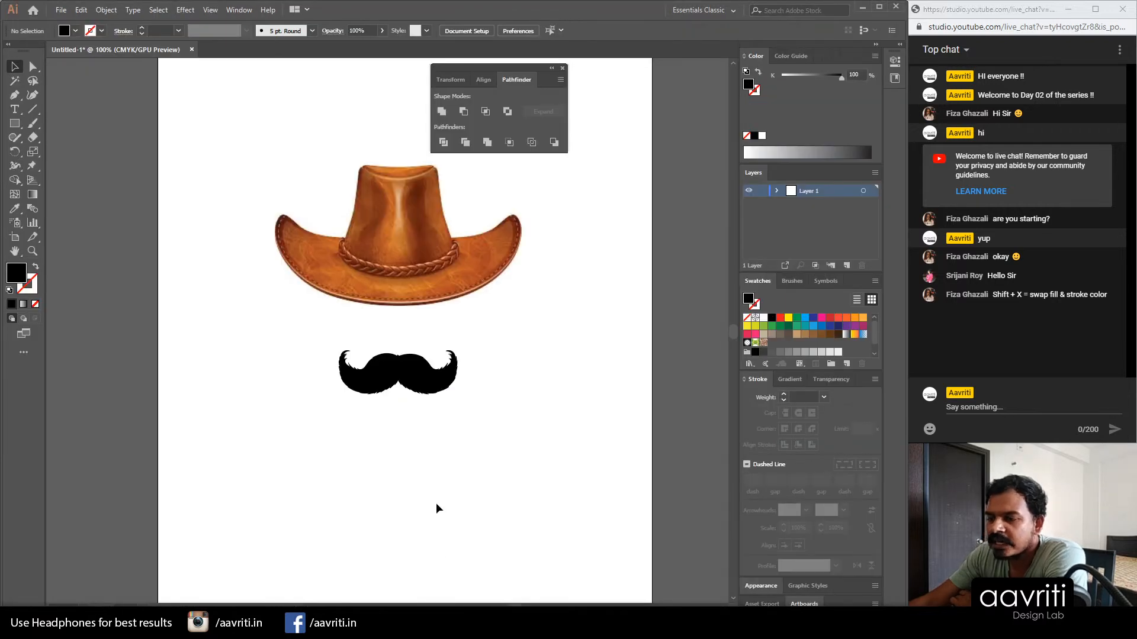
{"action": "left_click", "coordinate": [436, 239]}
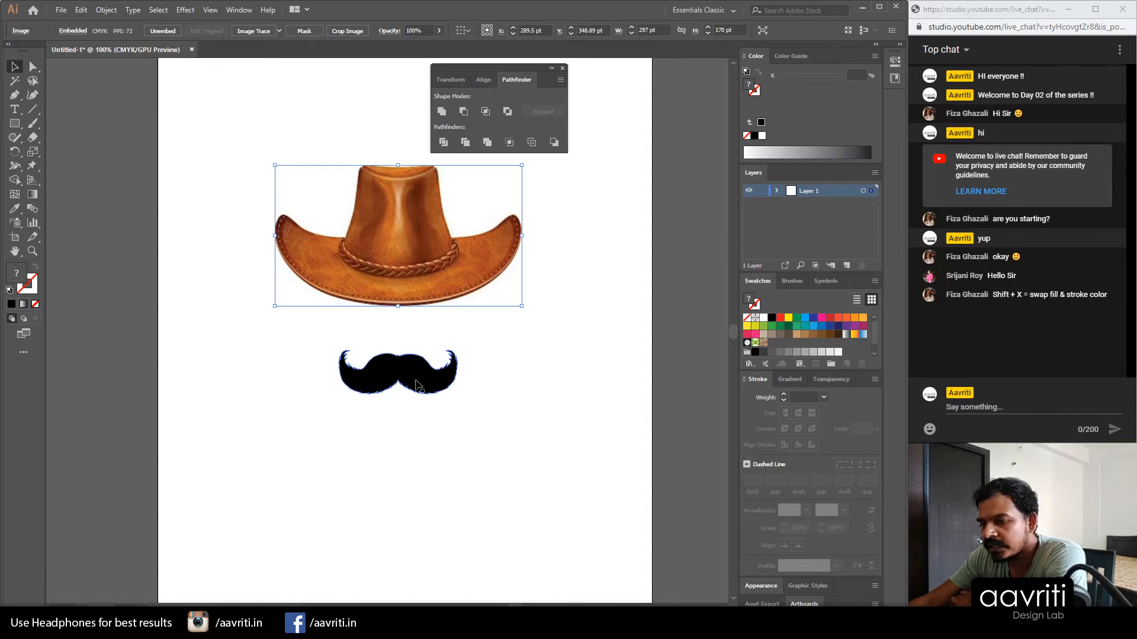
{"action": "left_click", "coordinate": [417, 386]}
{"action": "key", "text": "ctrl+equal"}
{"action": "key", "text": "ctrl+equal"}
{"action": "key", "text": "ctrl+equal"}
{"action": "key", "text": "ctrl+equal"}
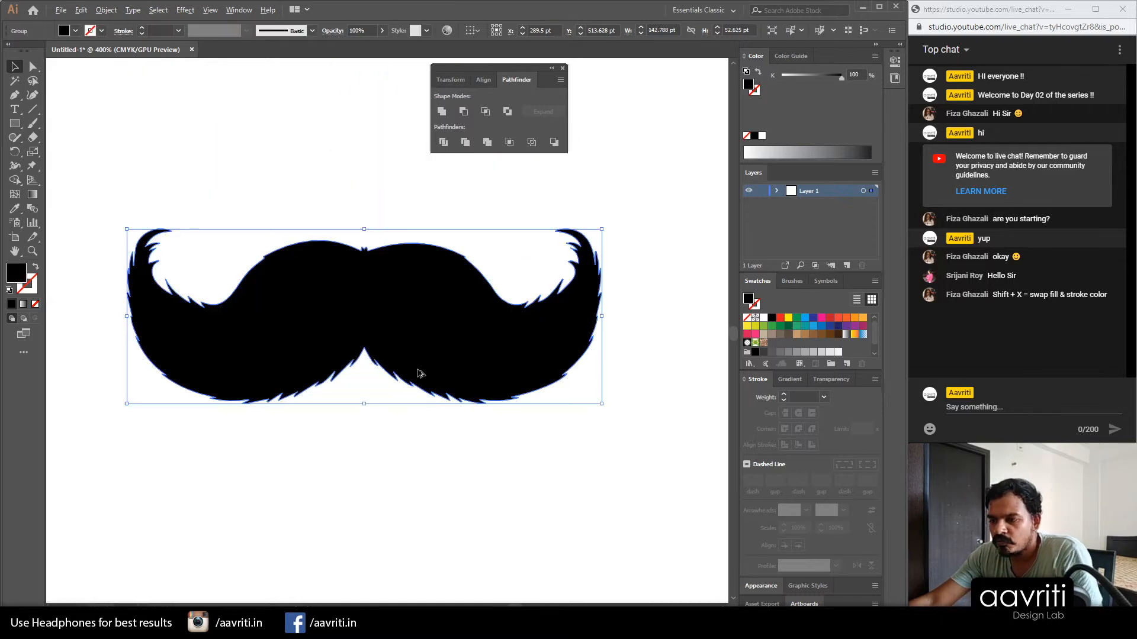
{"action": "scroll", "coordinate": [412, 359], "scroll_direction": "up", "scroll_amount": 1}
{"action": "scroll", "coordinate": [430, 344], "scroll_direction": "down", "scroll_amount": 3}
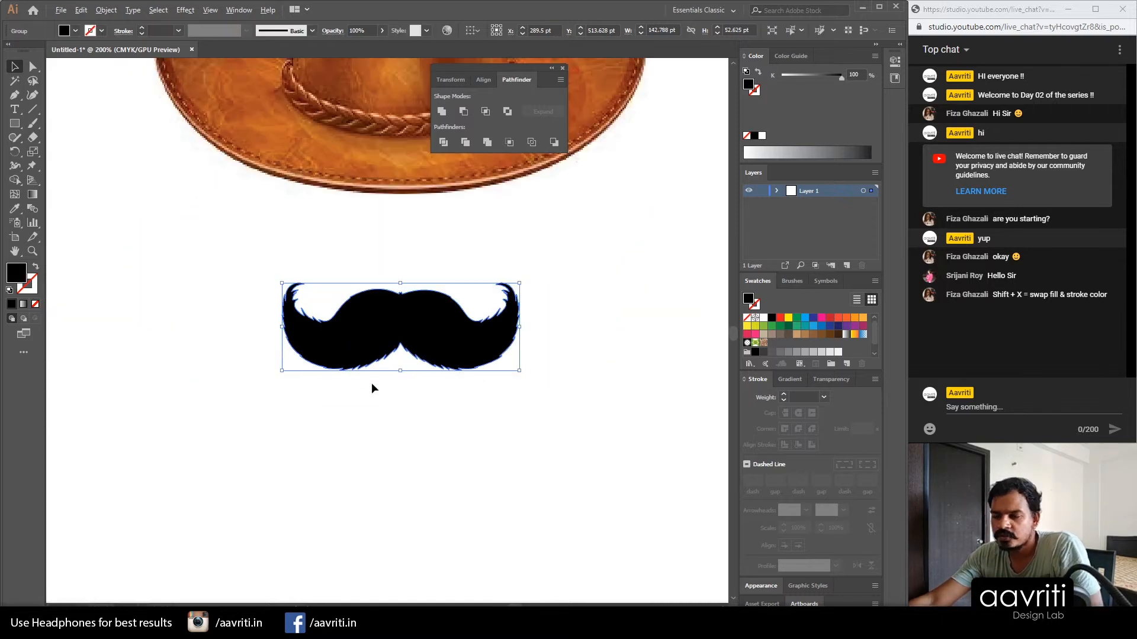
{"action": "scroll", "coordinate": [372, 384], "scroll_direction": "down", "scroll_amount": 1}
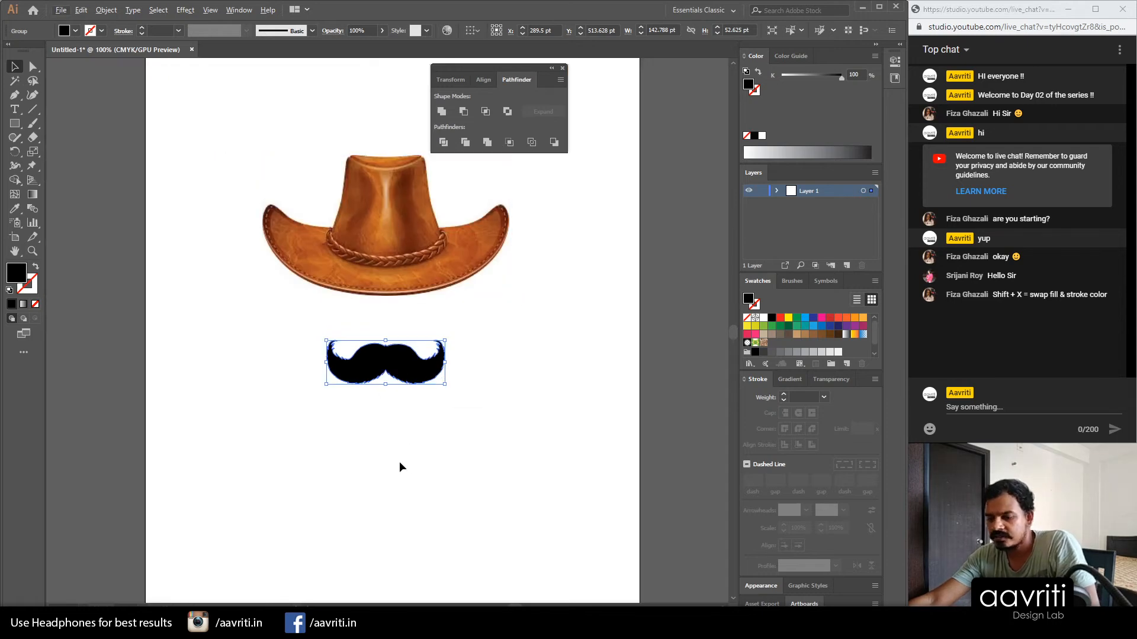
{"action": "key", "text": "alt+Tab"}
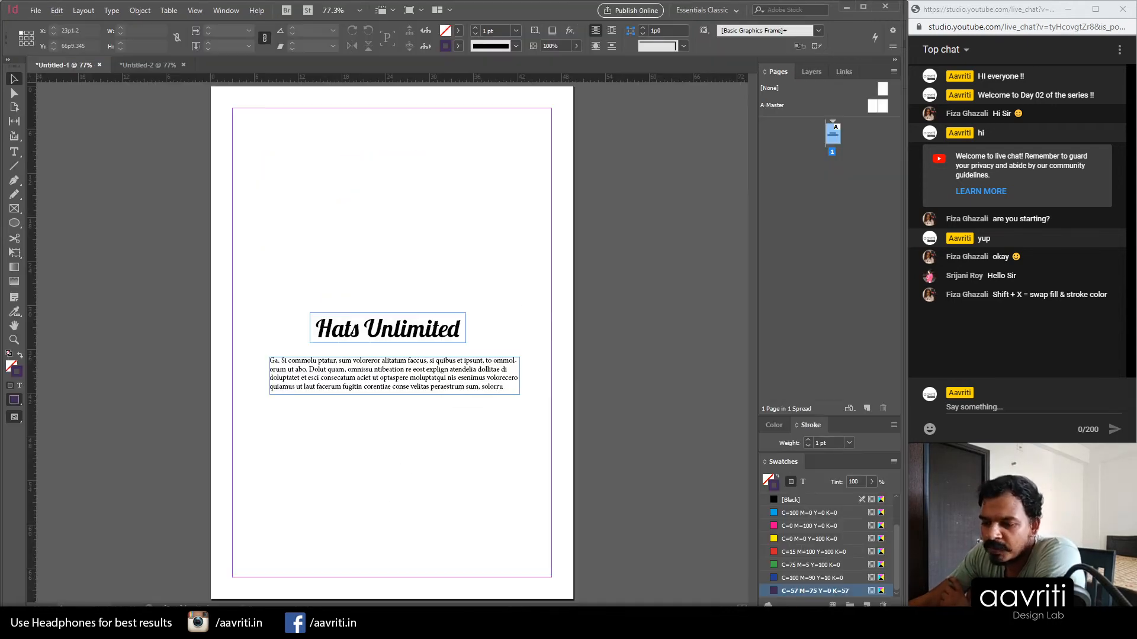
{"action": "left_click_drag", "start_coordinate": [305, 280], "coordinate": [485, 329]}
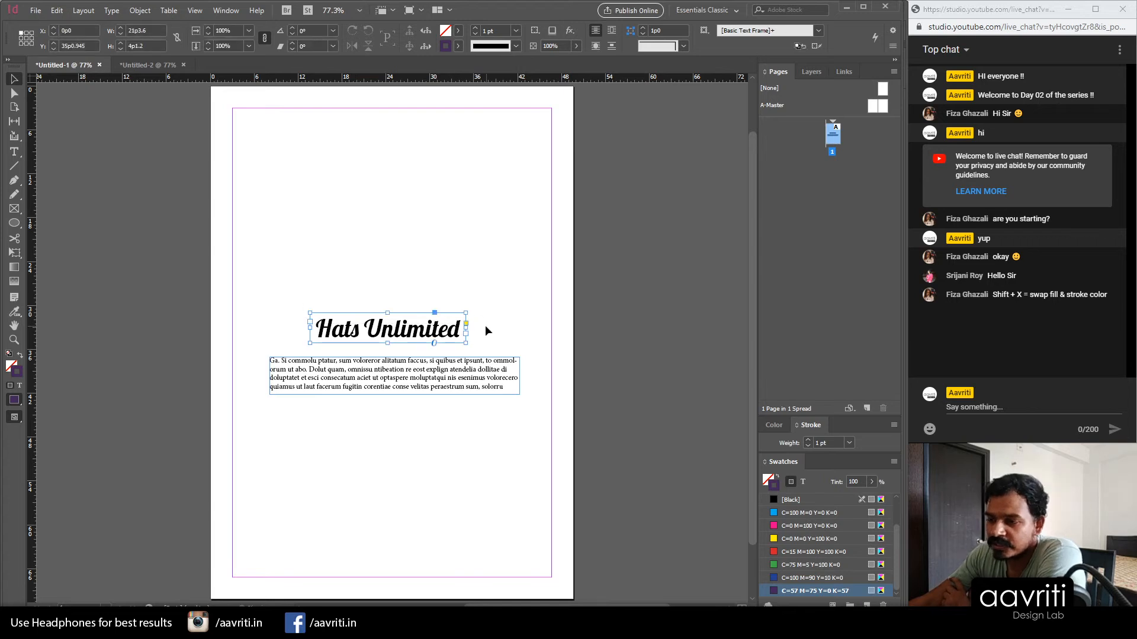
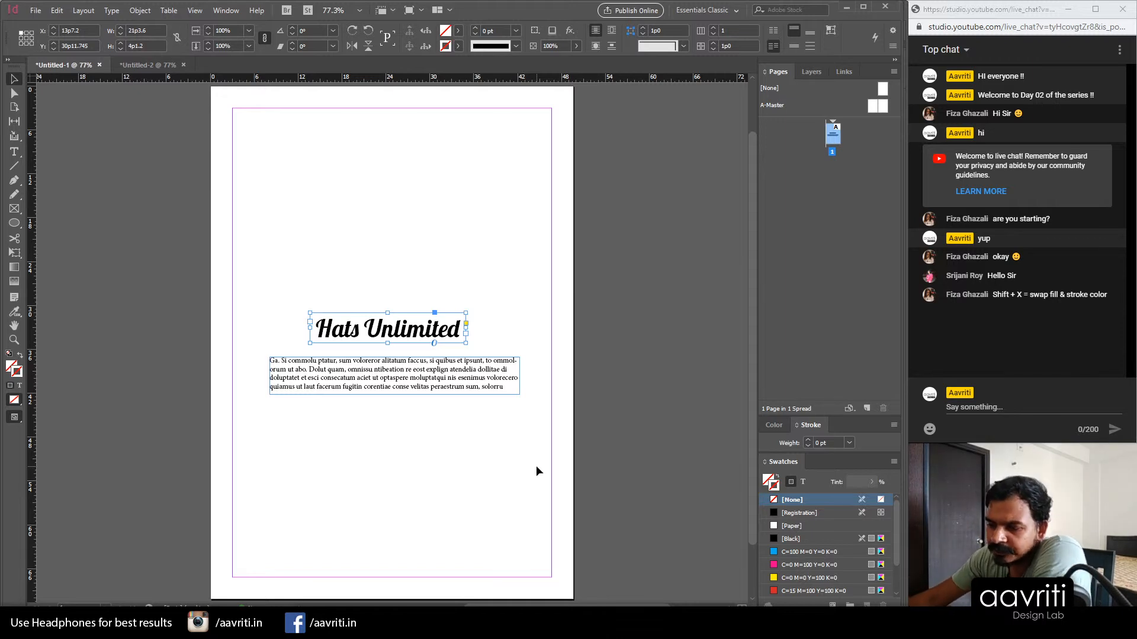
Step: Switch to Illustrator and trace the hat brim with the Pen tool, from the crown's left base around the lower edge past the right tip
{"action": "key", "text": "alt+Tab"}
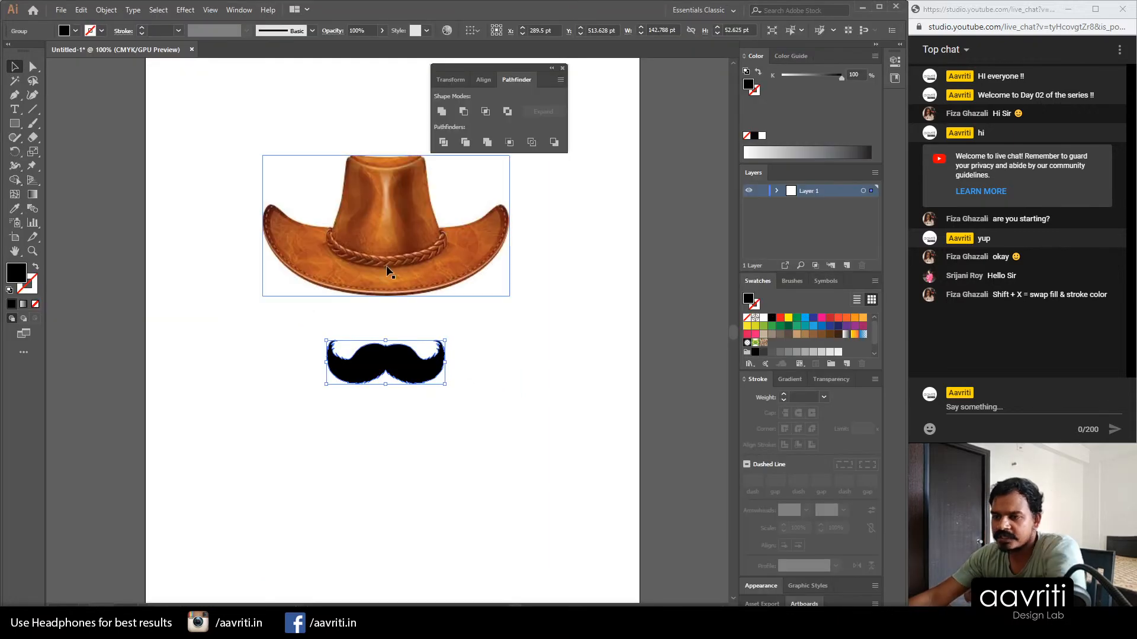
{"action": "scroll", "coordinate": [388, 172], "scroll_direction": "up", "scroll_amount": 3}
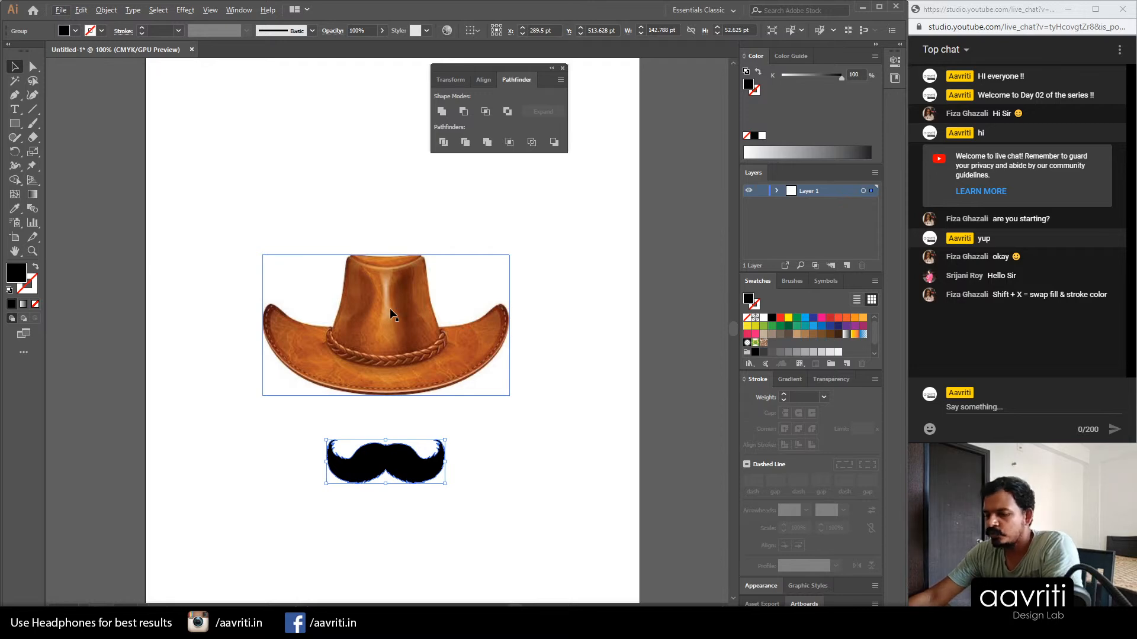
{"action": "key", "text": "ctrl+plus"}
{"action": "scroll", "coordinate": [403, 331], "scroll_direction": "up", "scroll_amount": 4}
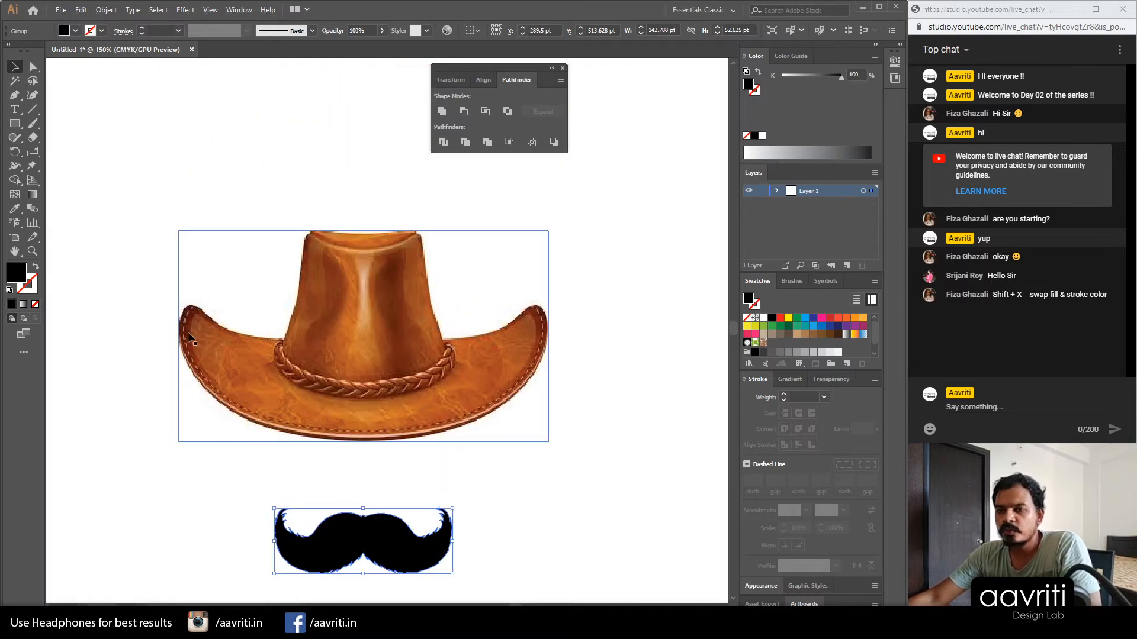
{"action": "left_click", "coordinate": [18, 96]}
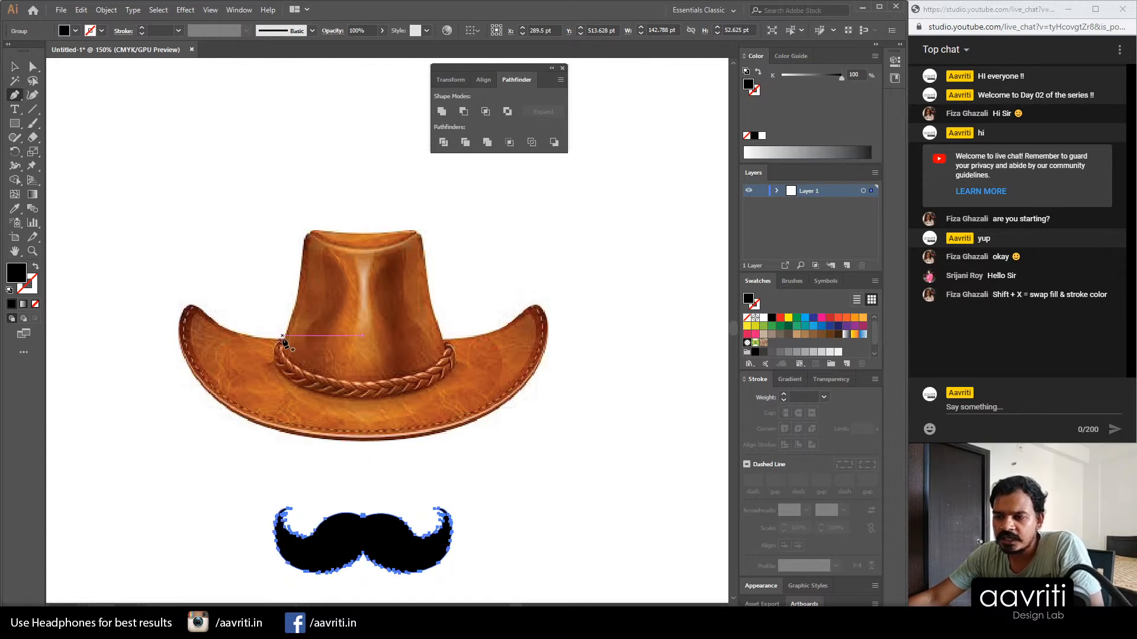
{"action": "left_click_drag", "start_coordinate": [282, 339], "coordinate": [182, 339]}
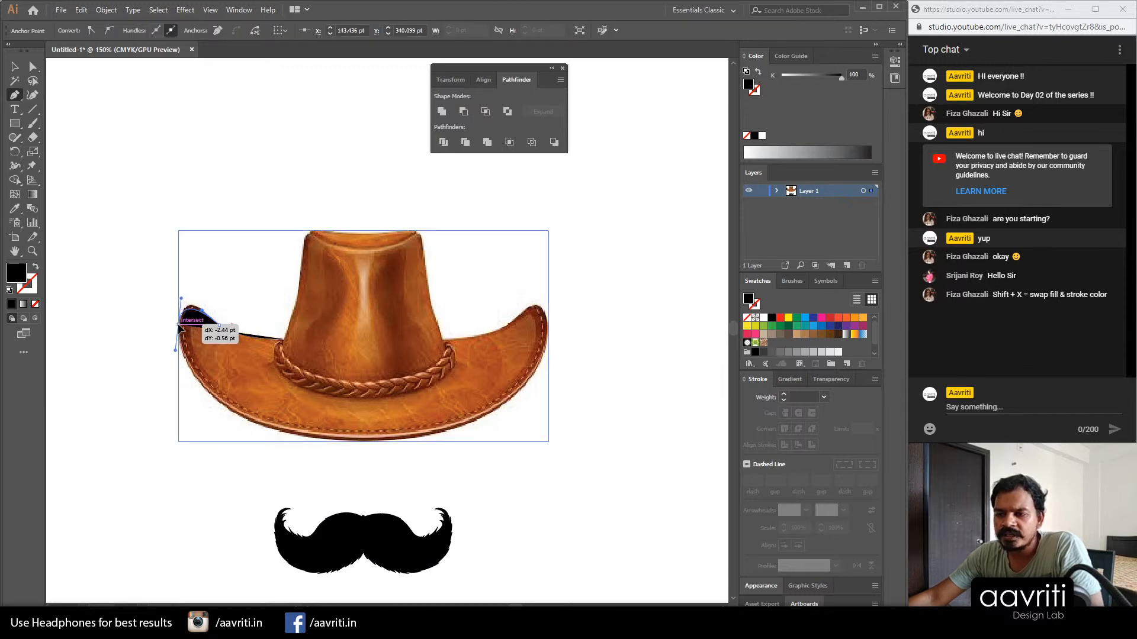
{"action": "left_click_drag", "start_coordinate": [198, 304], "coordinate": [508, 441]}
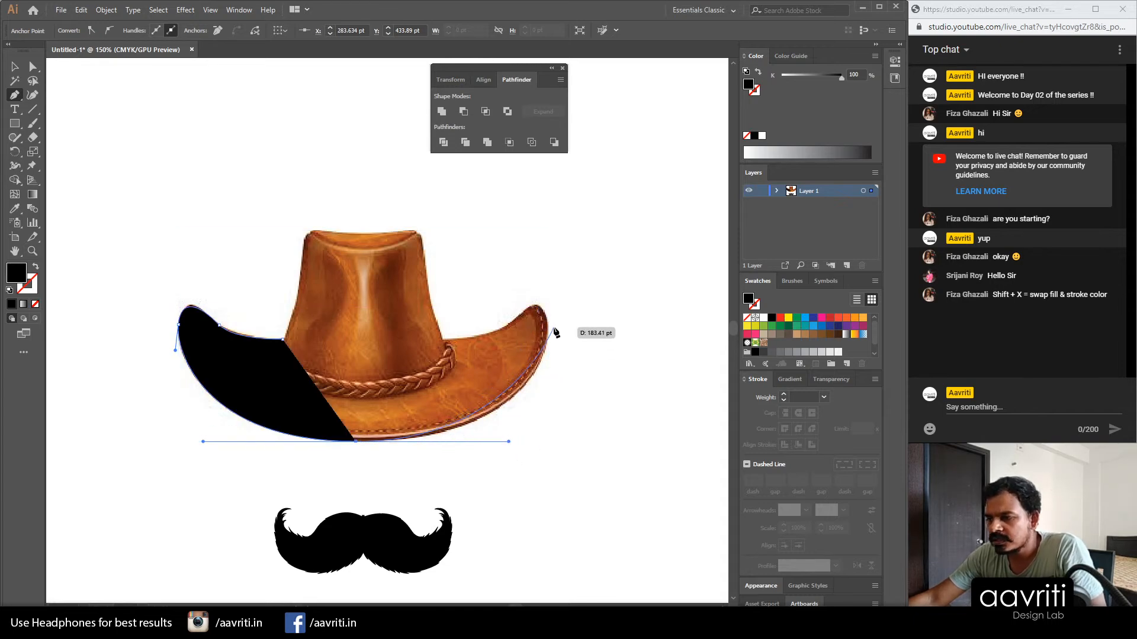
{"action": "left_click_drag", "start_coordinate": [549, 333], "coordinate": [504, 335]}
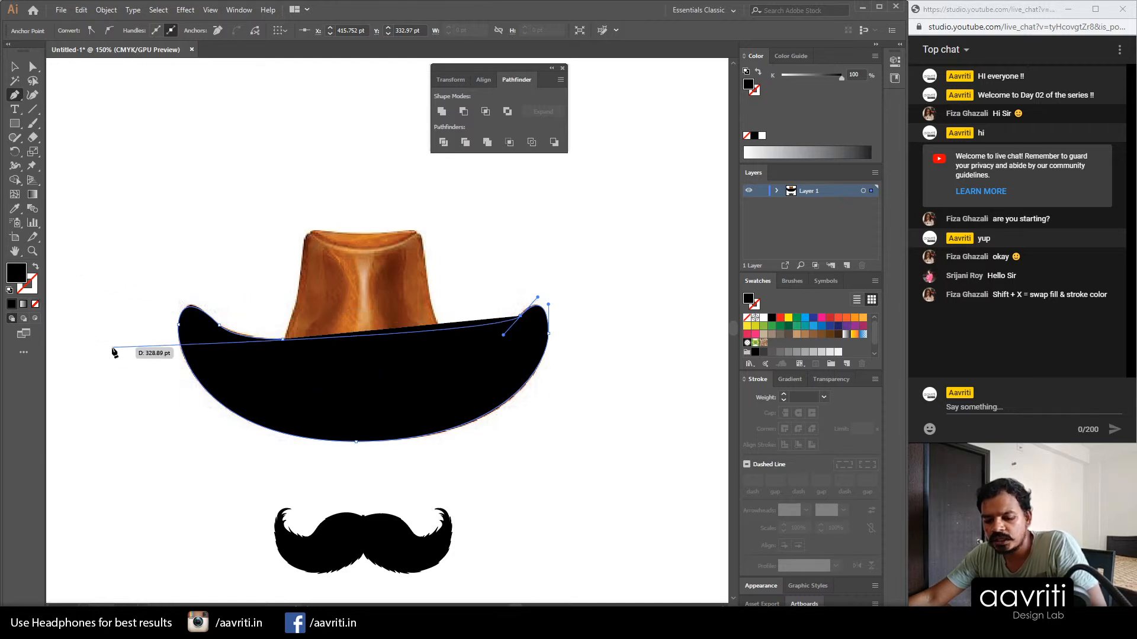
Step: Swap the brim path's fill and stroke, end the path at the crown's right base and deselect it
{"action": "key", "text": "shift"}
{"action": "key", "text": "shift+x"}
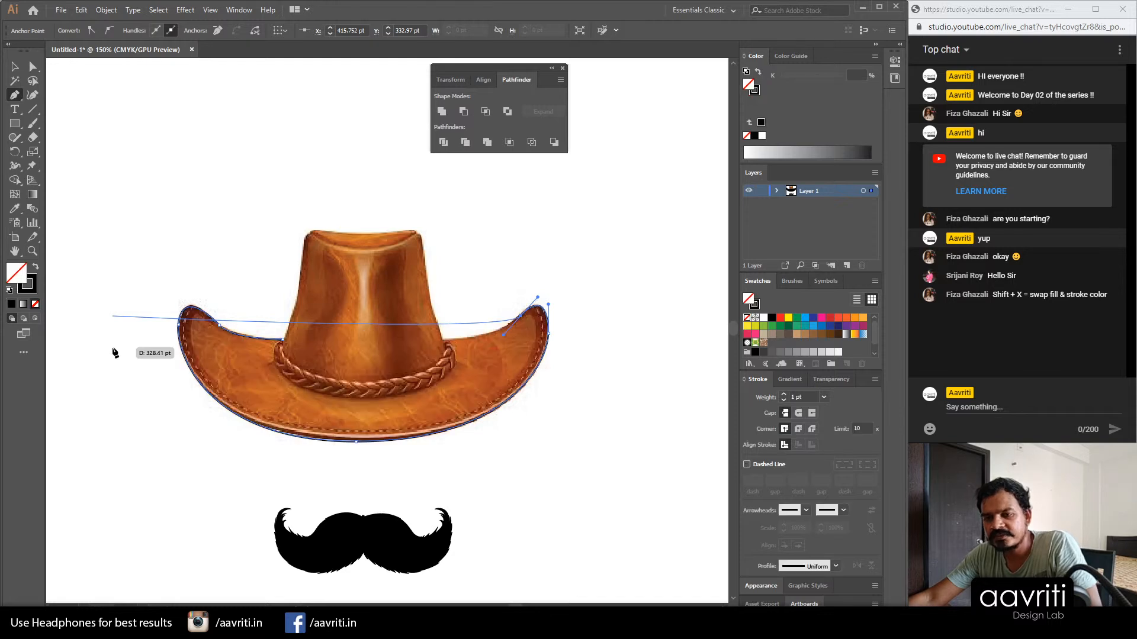
{"action": "left_click", "coordinate": [441, 337]}
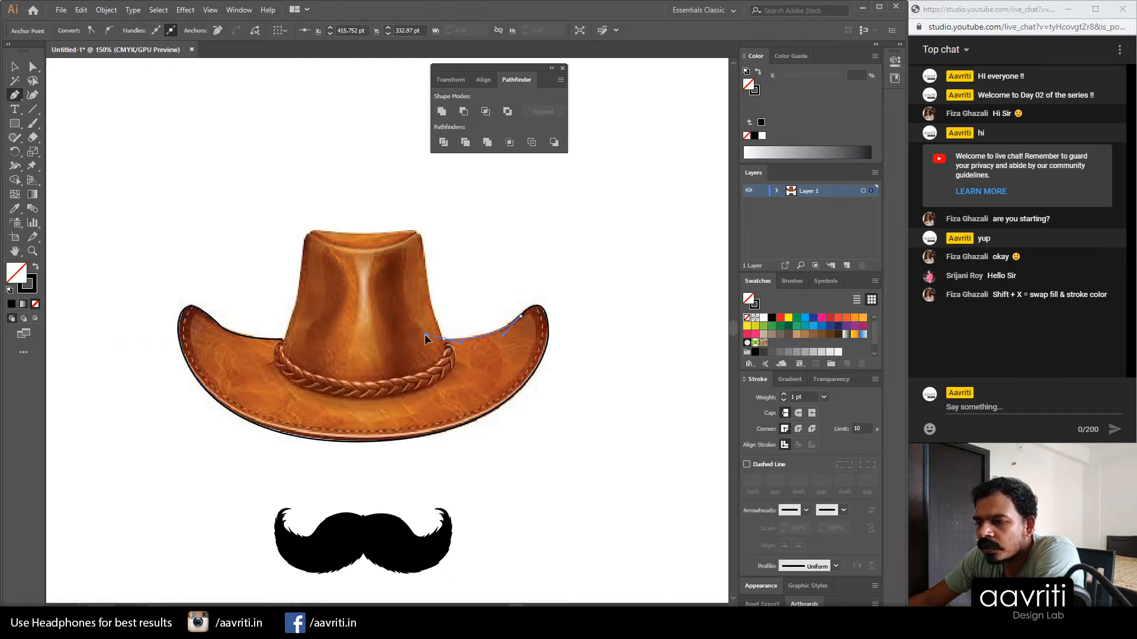
{"action": "left_click", "coordinate": [13, 67]}
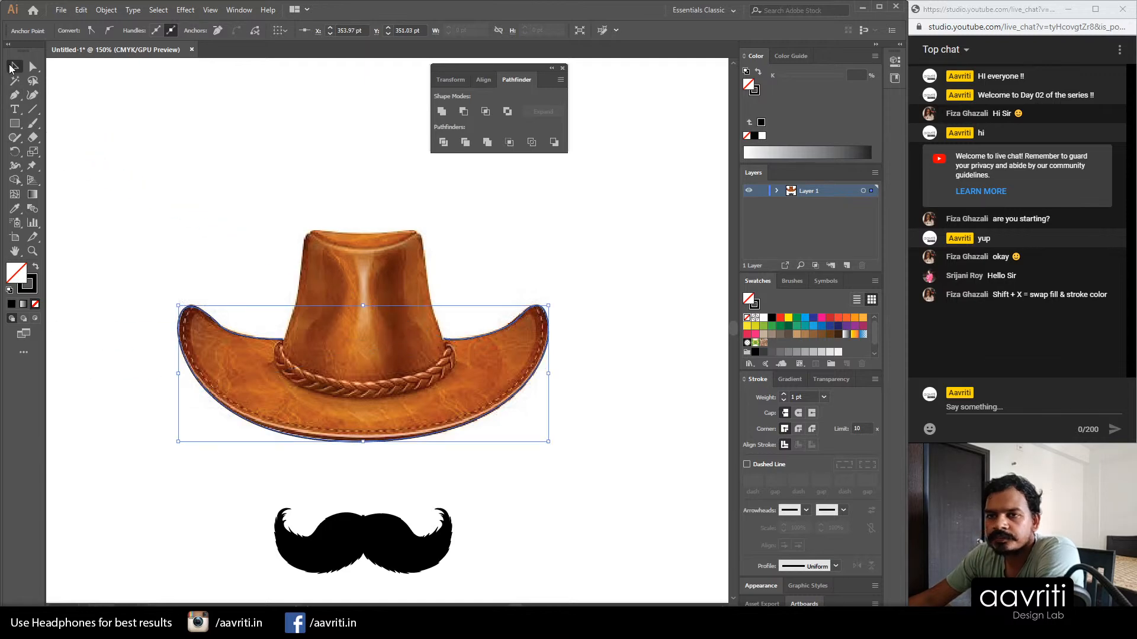
{"action": "left_click", "coordinate": [358, 222]}
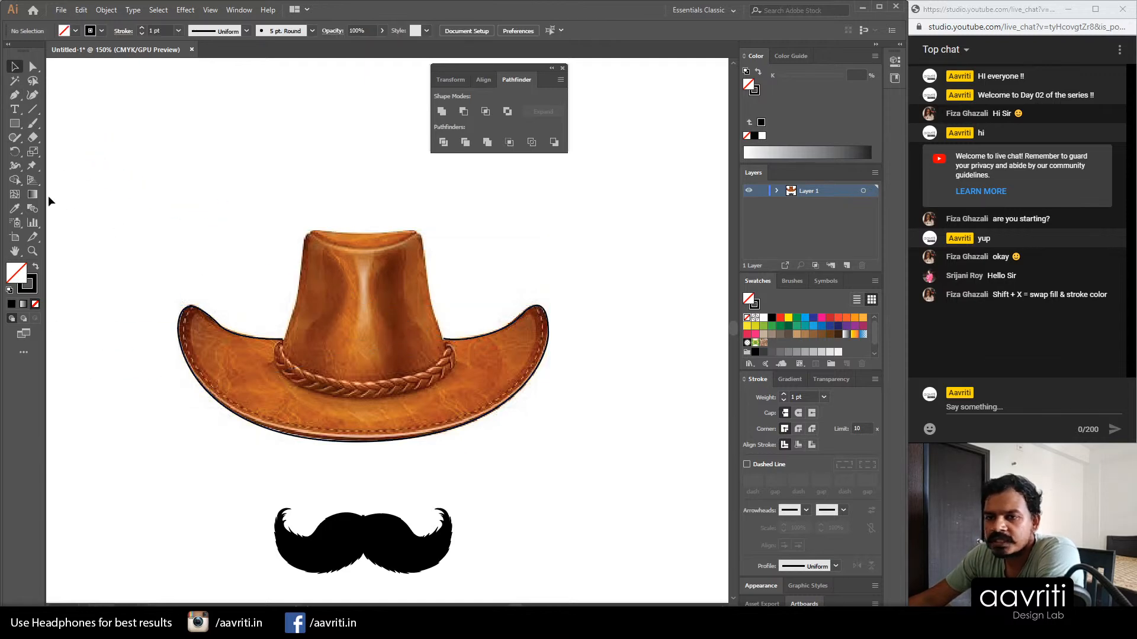
Step: Trace the hat crown with the Pen tool, from its left base over the top edge to its right base, and end the path
{"action": "left_click", "coordinate": [15, 95]}
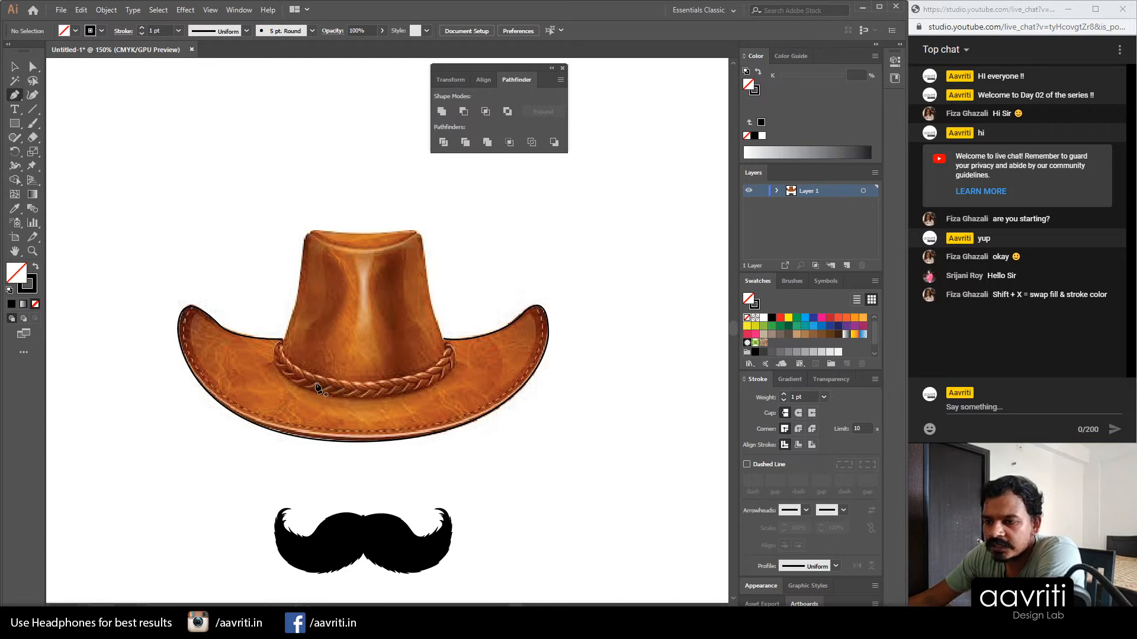
{"action": "left_click", "coordinate": [300, 370]}
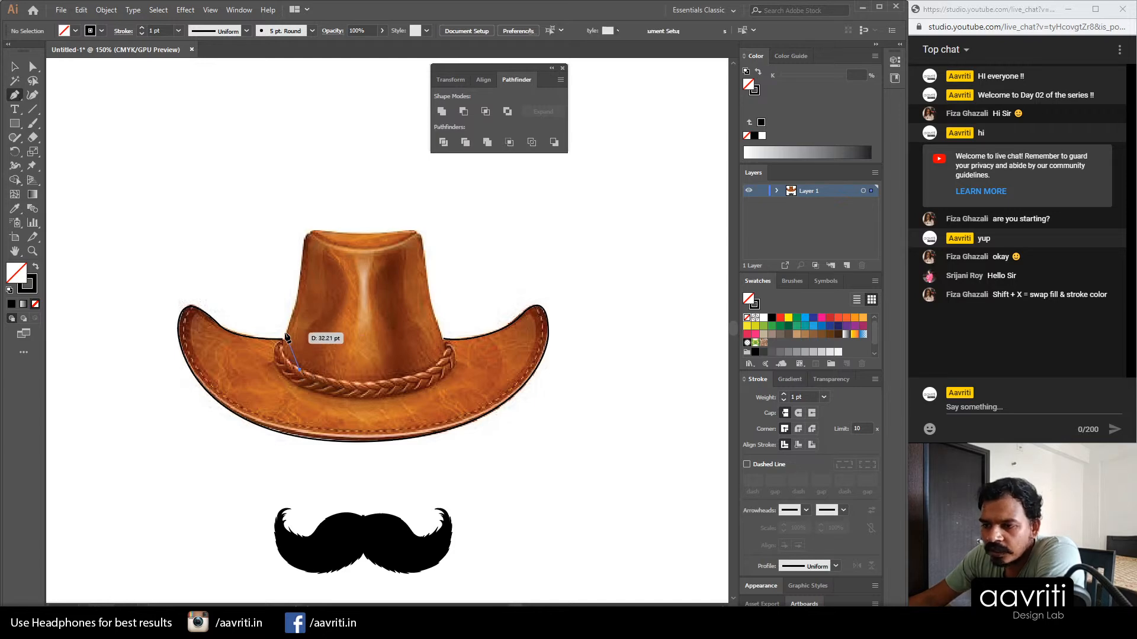
{"action": "left_click_drag", "start_coordinate": [286, 331], "coordinate": [418, 227]}
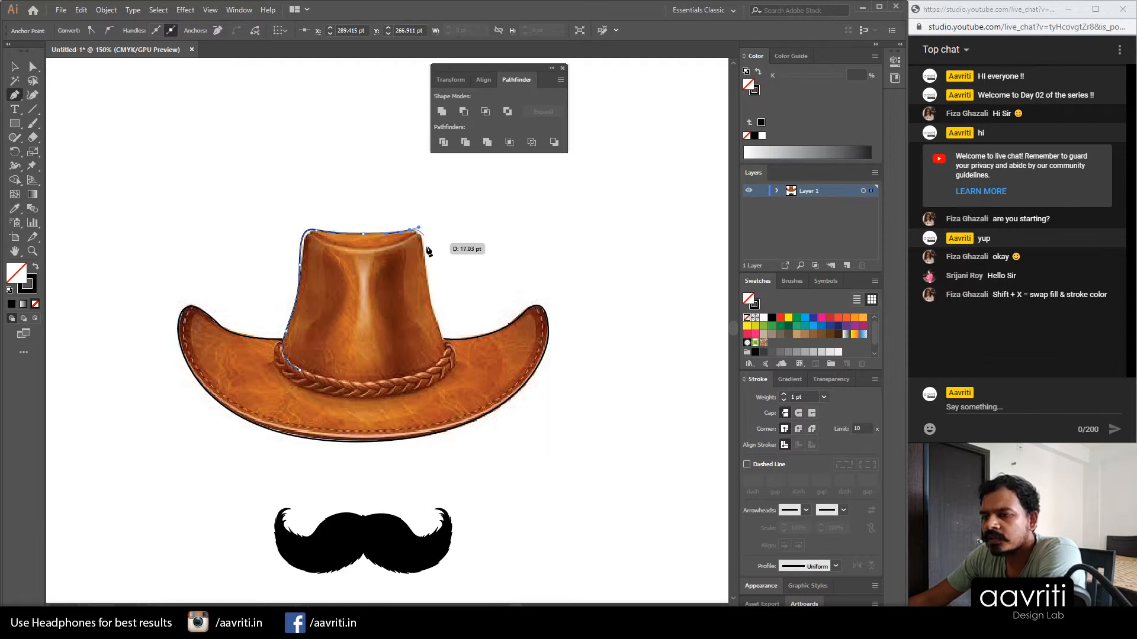
{"action": "left_click", "coordinate": [423, 258]}
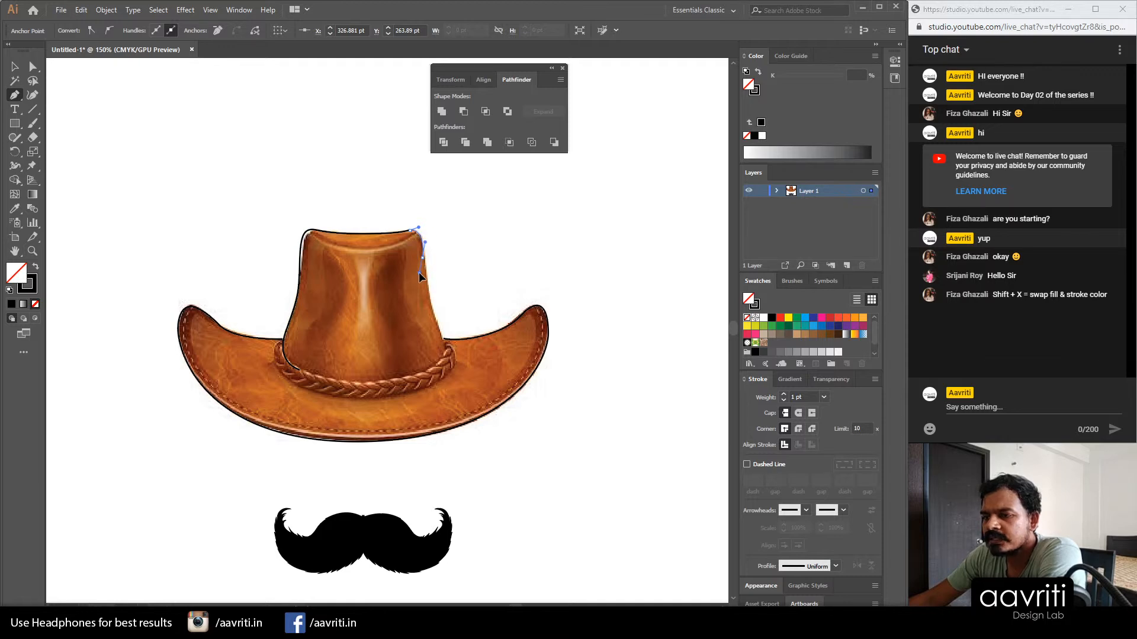
{"action": "left_click", "coordinate": [421, 272]}
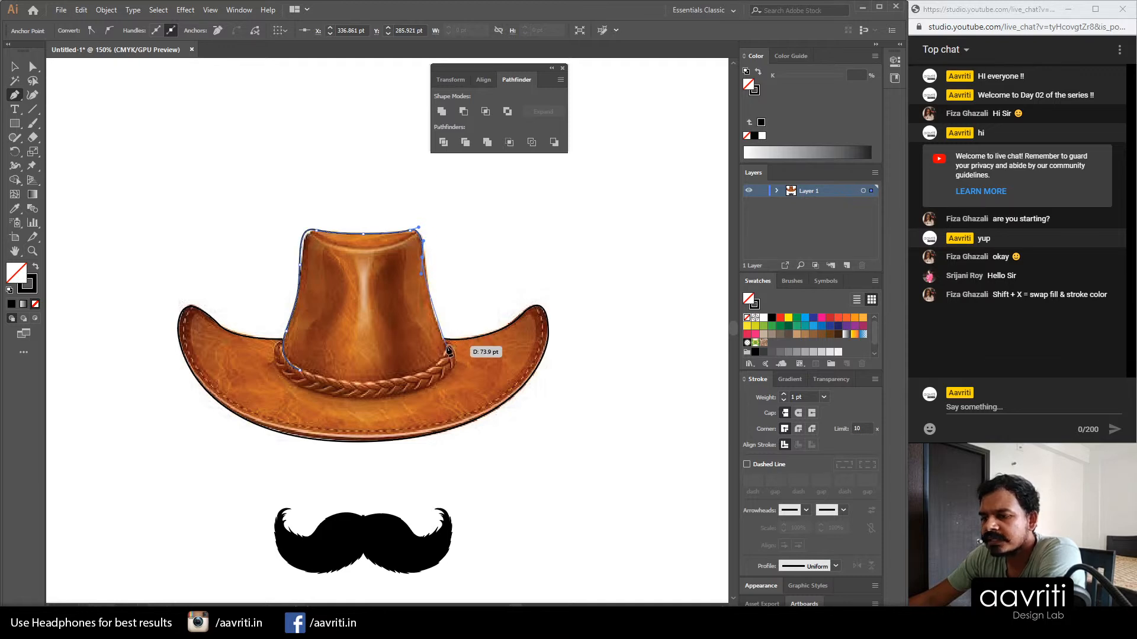
{"action": "left_click", "coordinate": [438, 339]}
{"action": "left_click_drag", "start_coordinate": [438, 367], "coordinate": [427, 368]}
{"action": "left_click", "coordinate": [425, 370]}
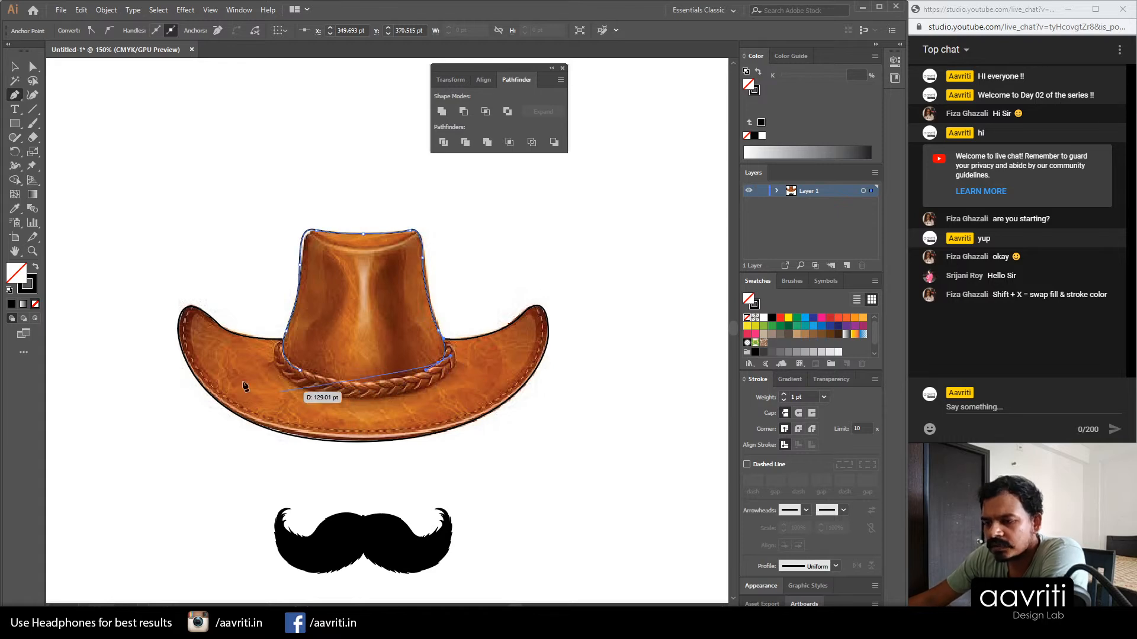
{"action": "key", "text": "v"}
Step: Trace the braided band's lower edge as an open curve with the Pen tool, from the crown's left base to its right base, and deselect it
{"action": "left_click", "coordinate": [15, 94]}
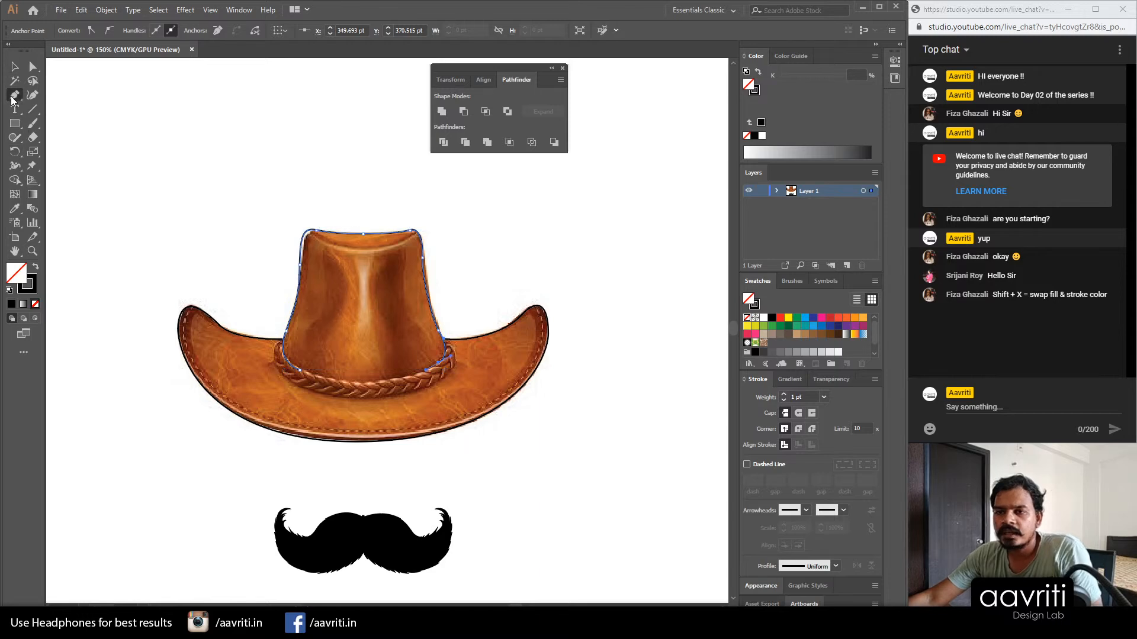
{"action": "left_click", "coordinate": [274, 345]}
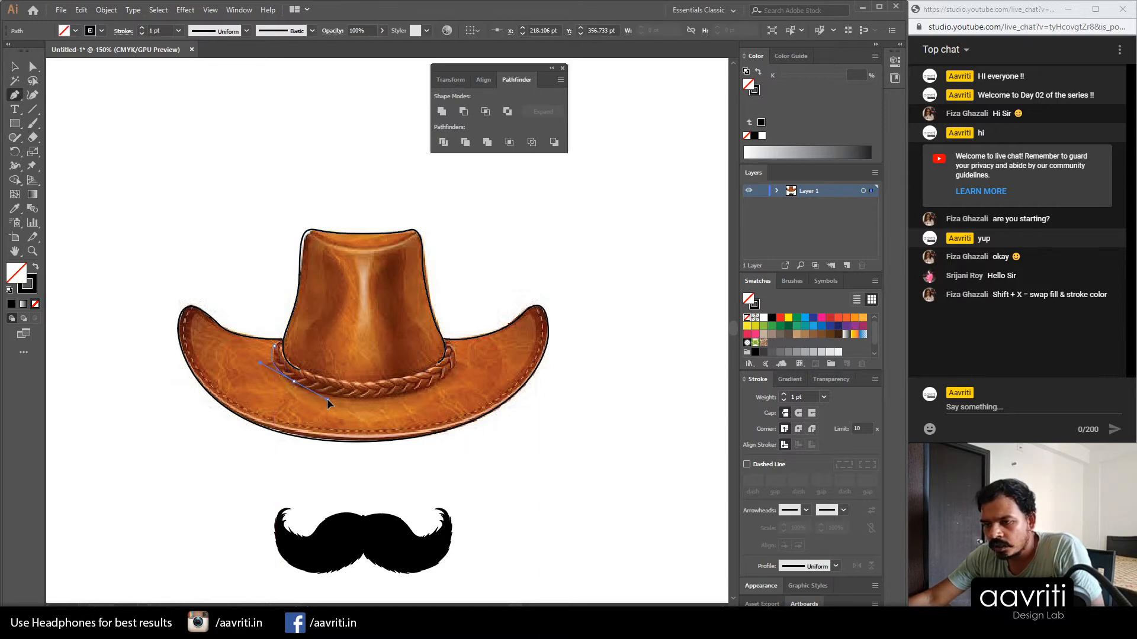
{"action": "left_click_drag", "start_coordinate": [367, 400], "coordinate": [393, 399]}
{"action": "left_click_drag", "start_coordinate": [455, 353], "coordinate": [448, 319]}
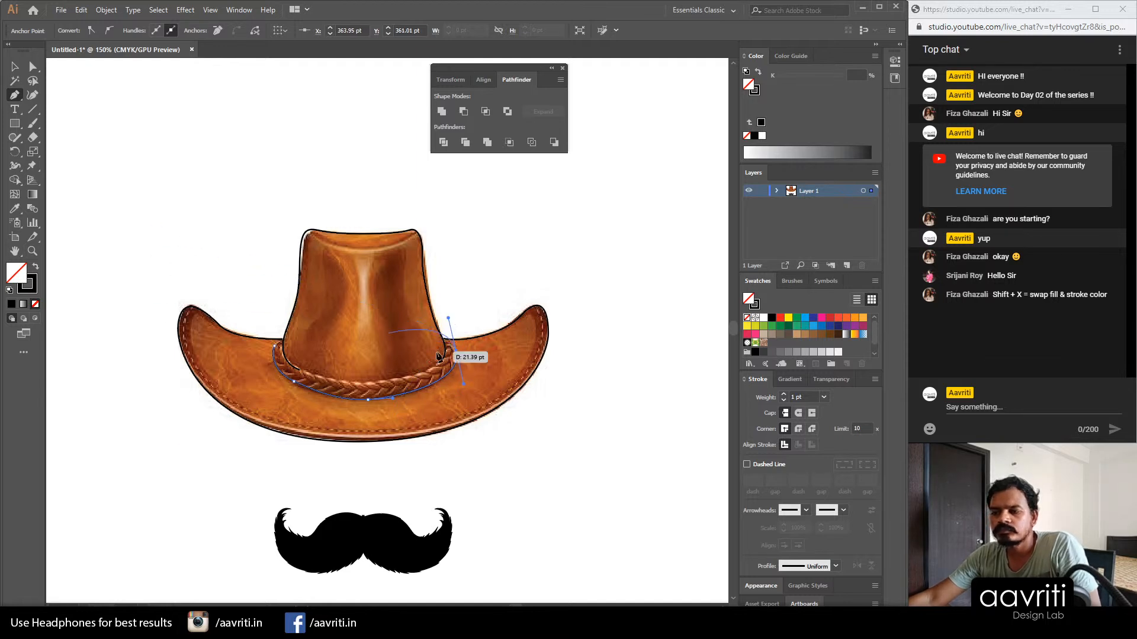
{"action": "left_click", "coordinate": [15, 69]}
{"action": "left_click", "coordinate": [156, 198]}
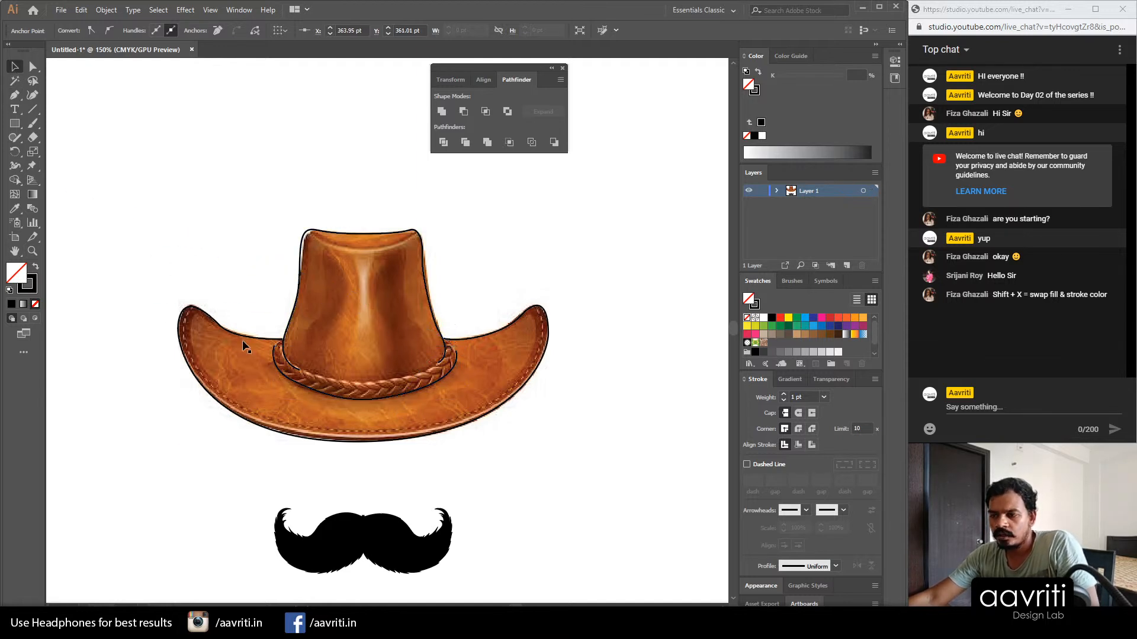
Step: Select the traced brim, crown and band outlines without the hat image, and place a copy of them above the image
{"action": "scroll", "coordinate": [155, 323], "scroll_direction": "down", "scroll_amount": 1}
{"action": "scroll", "coordinate": [154, 327], "scroll_direction": "down", "scroll_amount": 2}
{"action": "scroll", "coordinate": [119, 314], "scroll_direction": "up", "scroll_amount": 2}
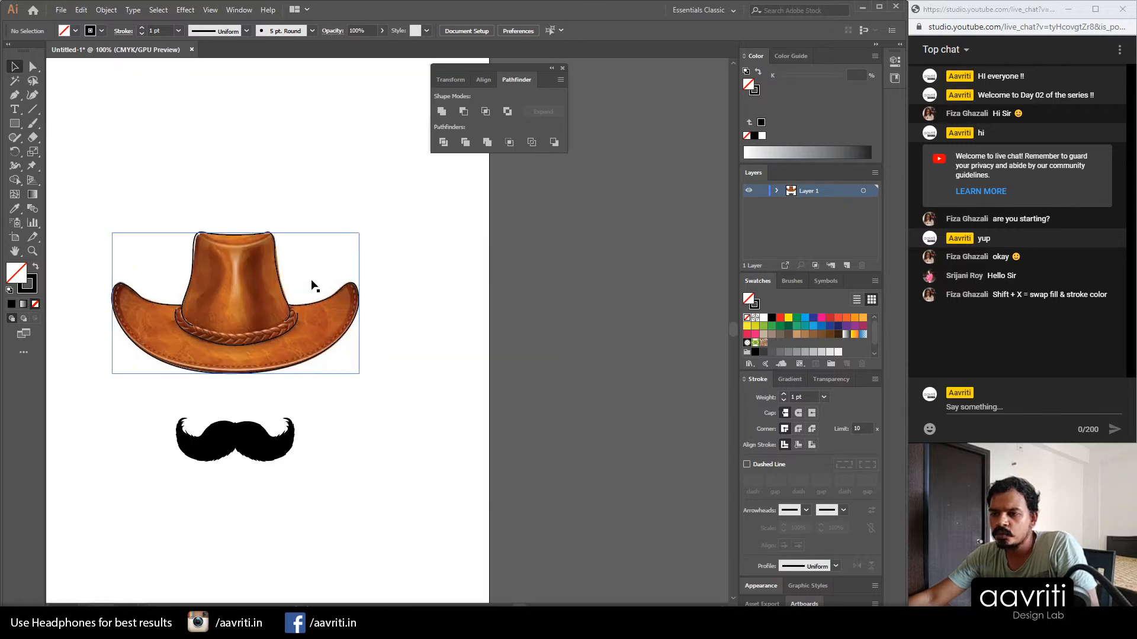
{"action": "left_click_drag", "start_coordinate": [405, 380], "coordinate": [95, 212]}
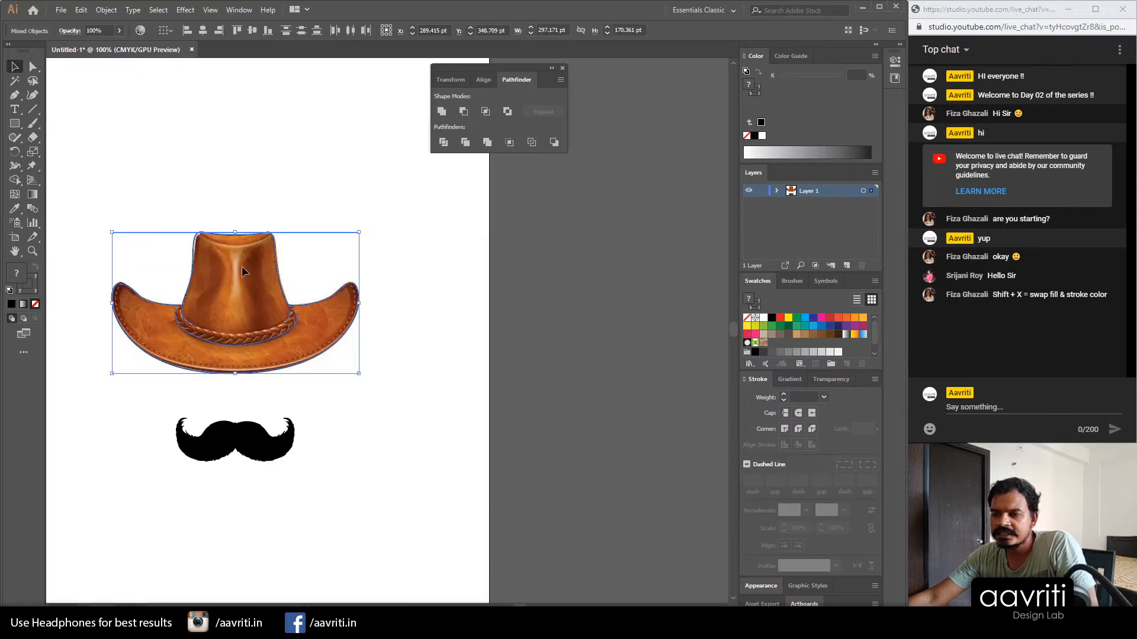
{"action": "left_click", "coordinate": [348, 342]}
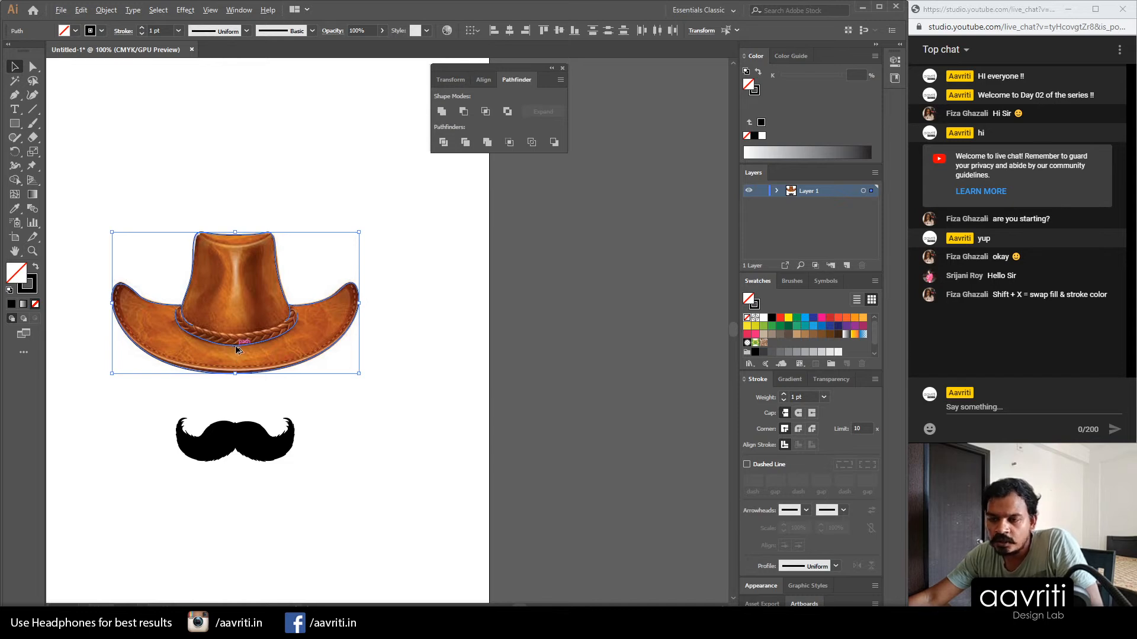
{"action": "left_click_drag", "start_coordinate": [235, 346], "coordinate": [208, 178]}
{"action": "left_click", "coordinate": [355, 233]}
{"action": "scroll", "coordinate": [181, 207], "scroll_direction": "up", "scroll_amount": 2}
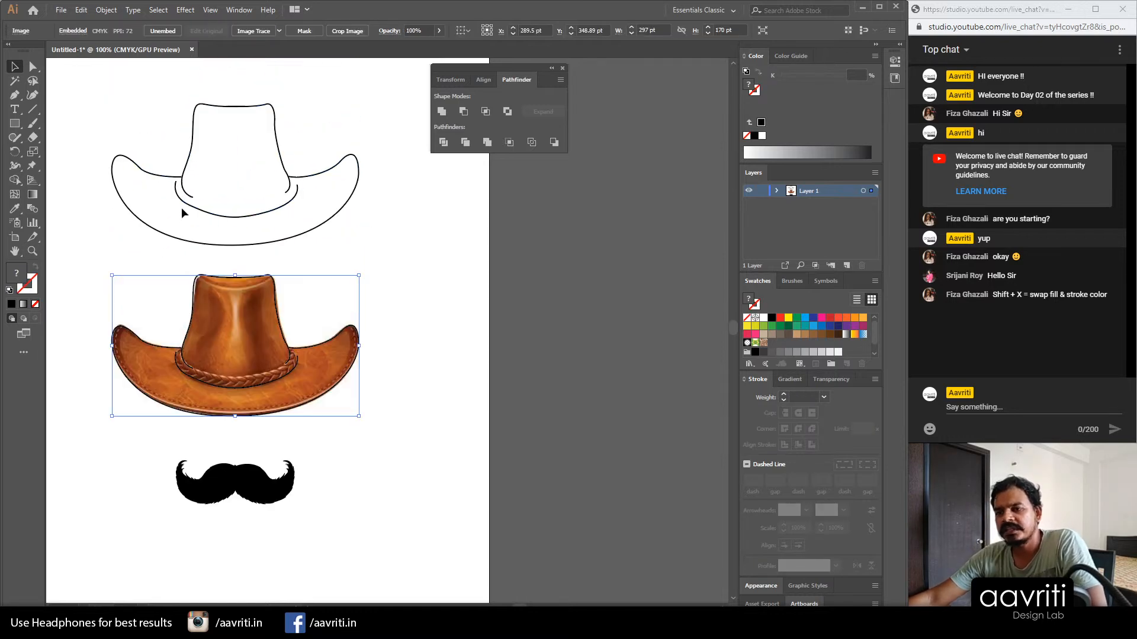
{"action": "left_click", "coordinate": [492, 251]}
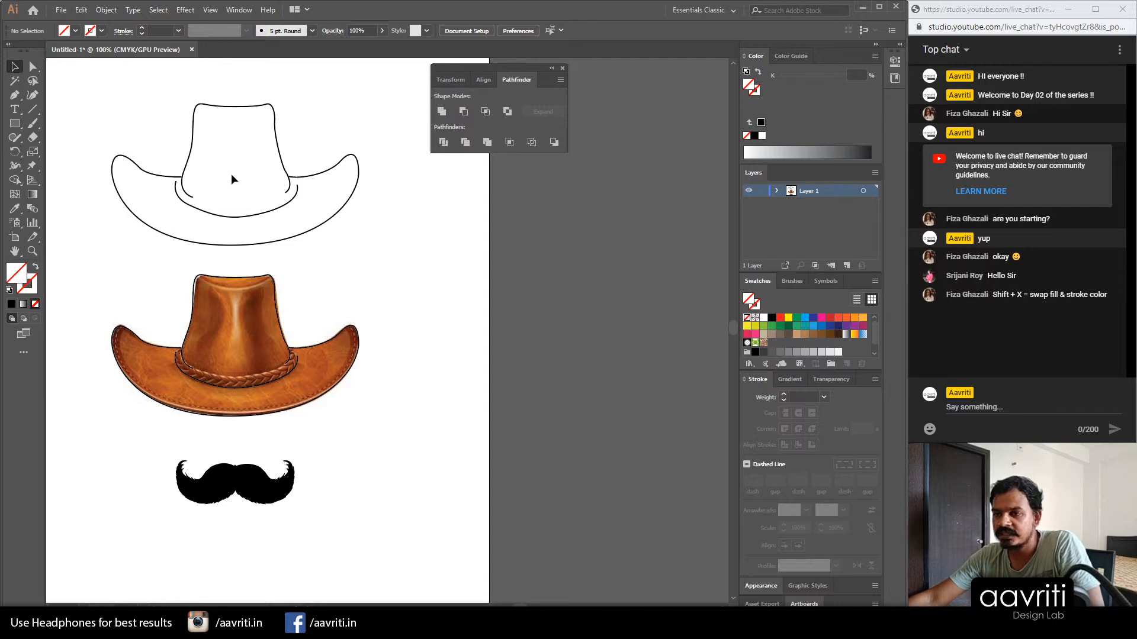
Step: Draw a shallow downward-sagging crease curve with the Pen tool inside the copied crown, just below its top edge, and deselect it
{"action": "scroll", "coordinate": [126, 111], "scroll_direction": "up", "scroll_amount": 1}
{"action": "scroll", "coordinate": [249, 155], "scroll_direction": "down", "scroll_amount": 1}
{"action": "scroll", "coordinate": [276, 155], "scroll_direction": "up", "scroll_amount": 1}
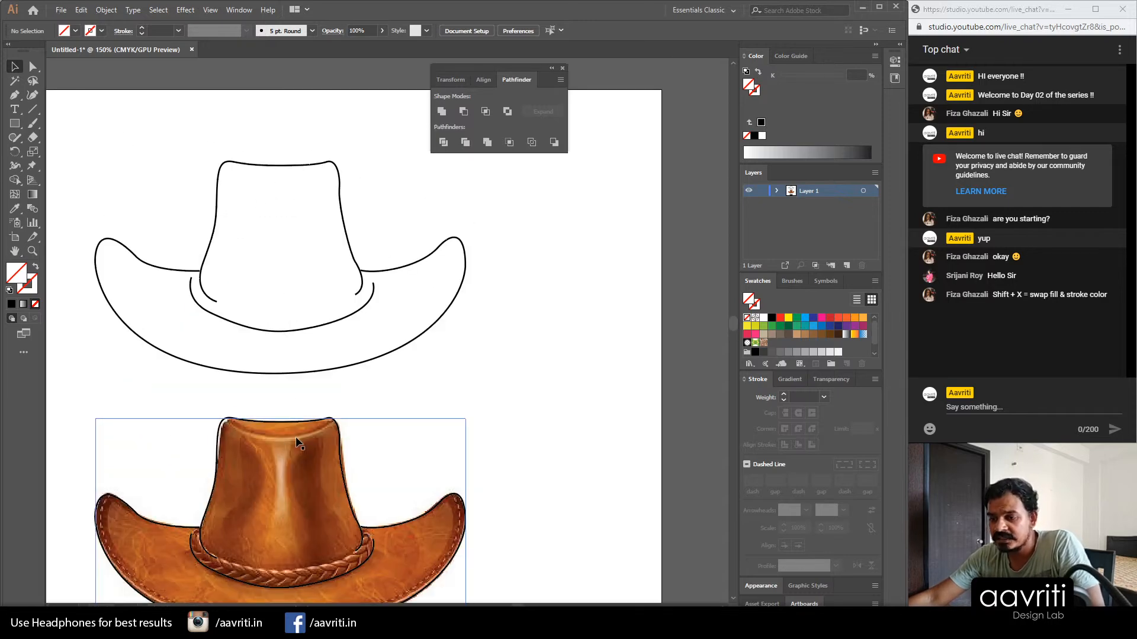
{"action": "scroll", "coordinate": [262, 153], "scroll_direction": "up", "scroll_amount": 1}
{"action": "key", "text": "p"}
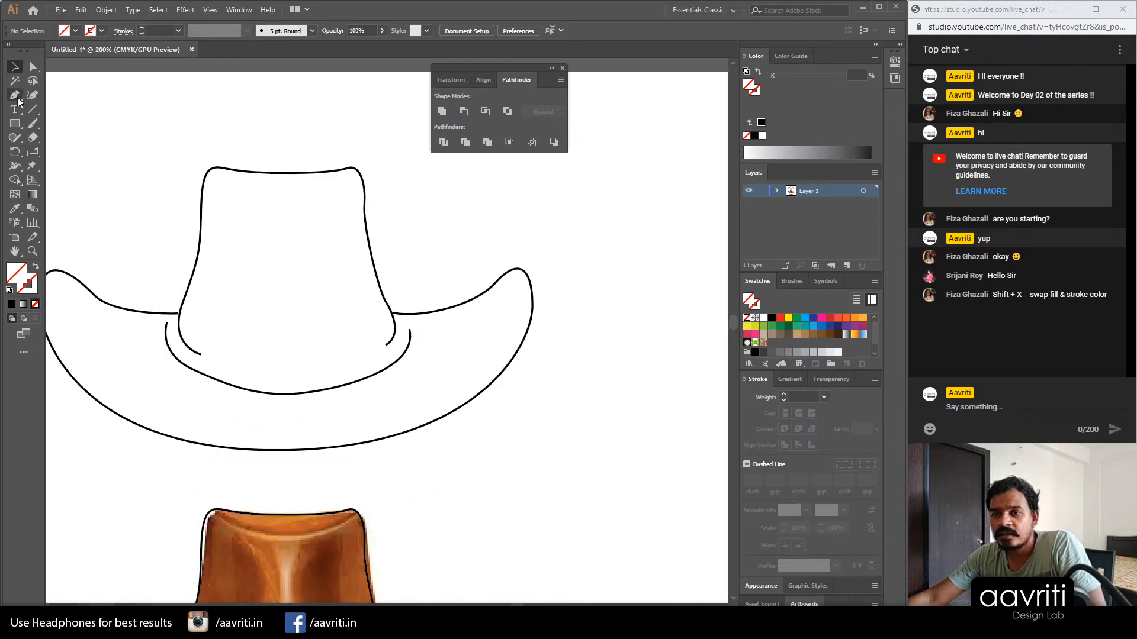
{"action": "left_click", "coordinate": [212, 178]}
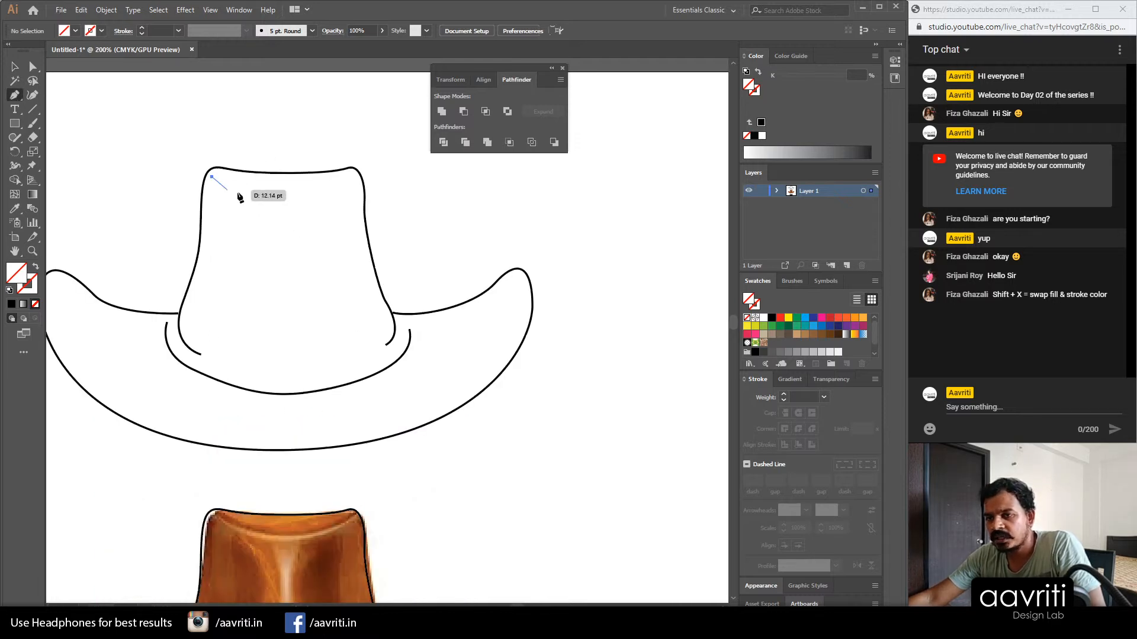
{"action": "left_click_drag", "start_coordinate": [282, 193], "coordinate": [142, 140]}
{"action": "left_click", "coordinate": [14, 66]}
{"action": "left_click", "coordinate": [183, 157]}
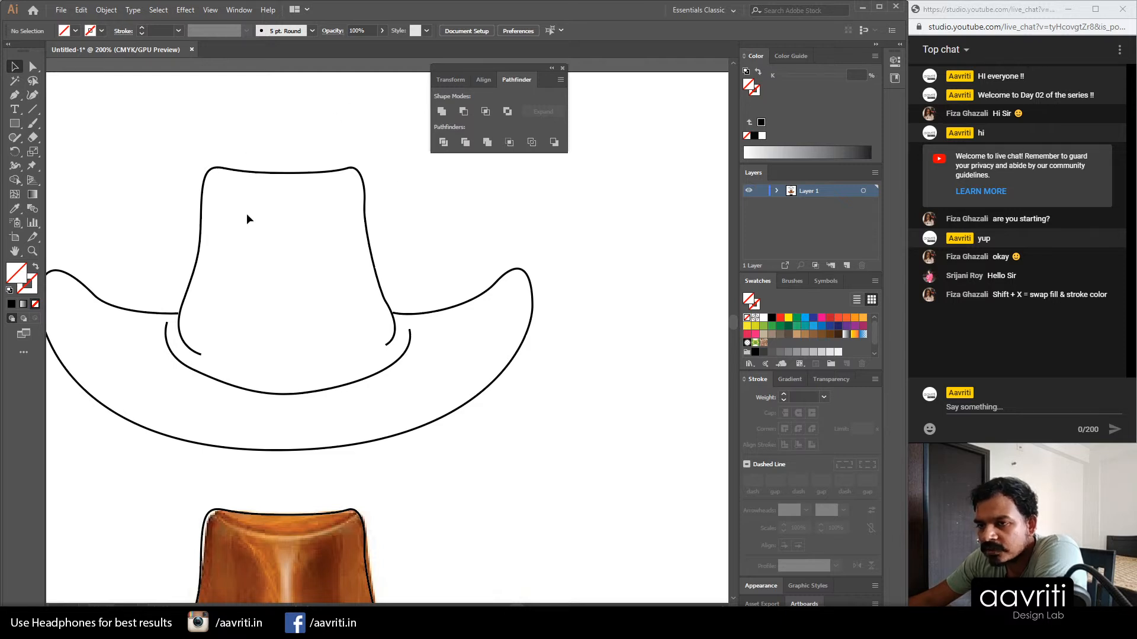
Step: Give the crease curve the crown outline's black 1 pt stroke with the Eyedropper, and deselect it
{"action": "left_click", "coordinate": [265, 191]}
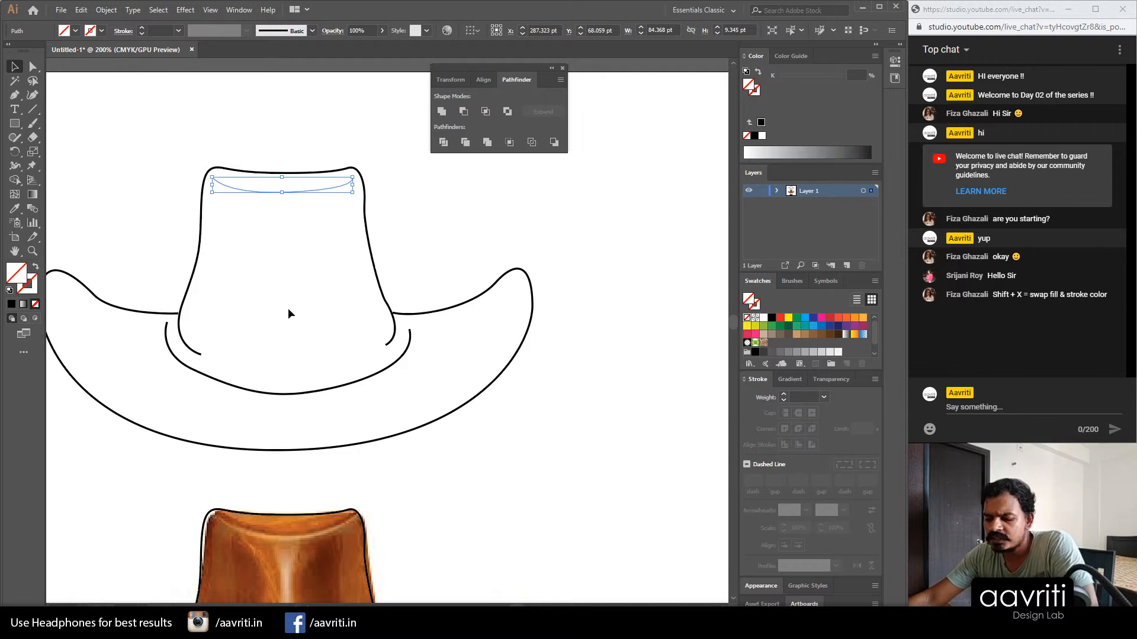
{"action": "key", "text": "i"}
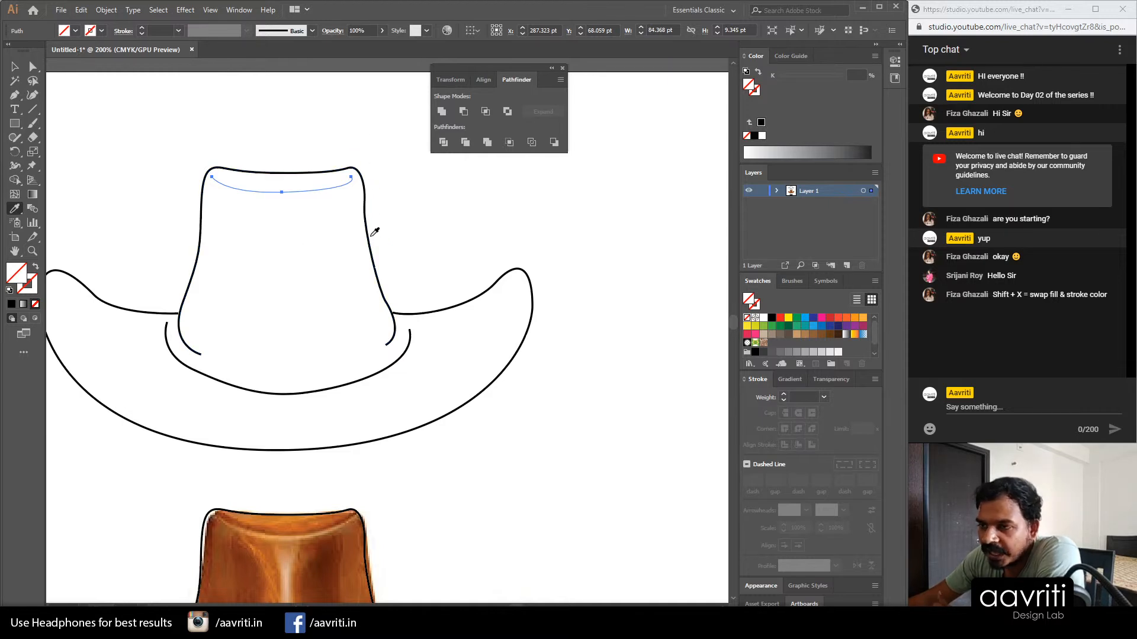
{"action": "left_click", "coordinate": [372, 194]}
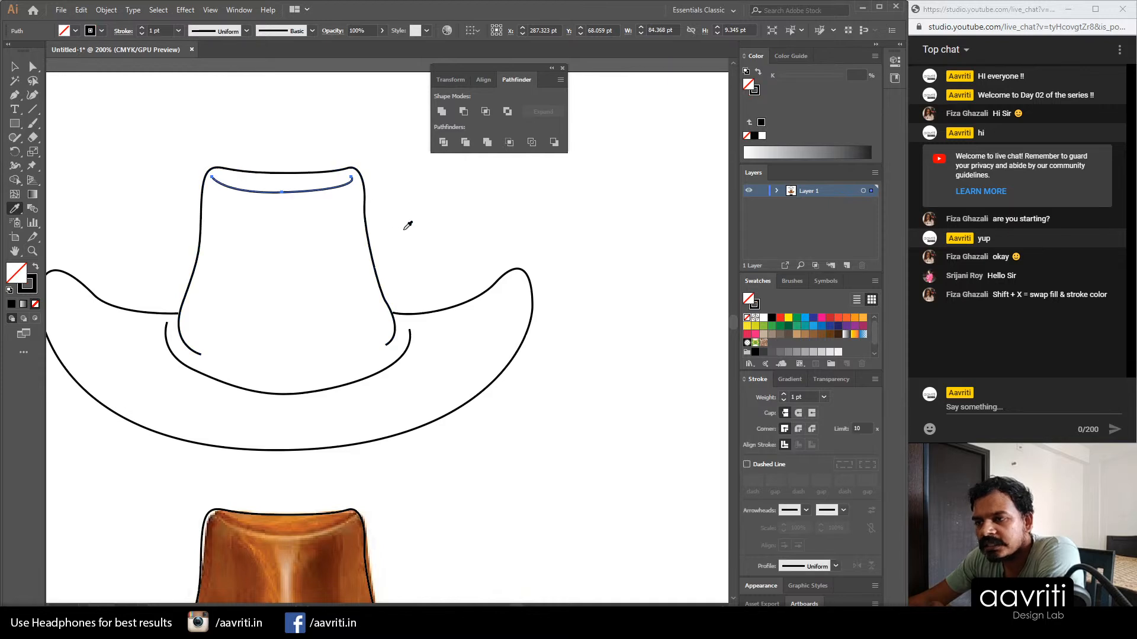
{"action": "left_click", "coordinate": [15, 66]}
{"action": "left_click", "coordinate": [461, 237]}
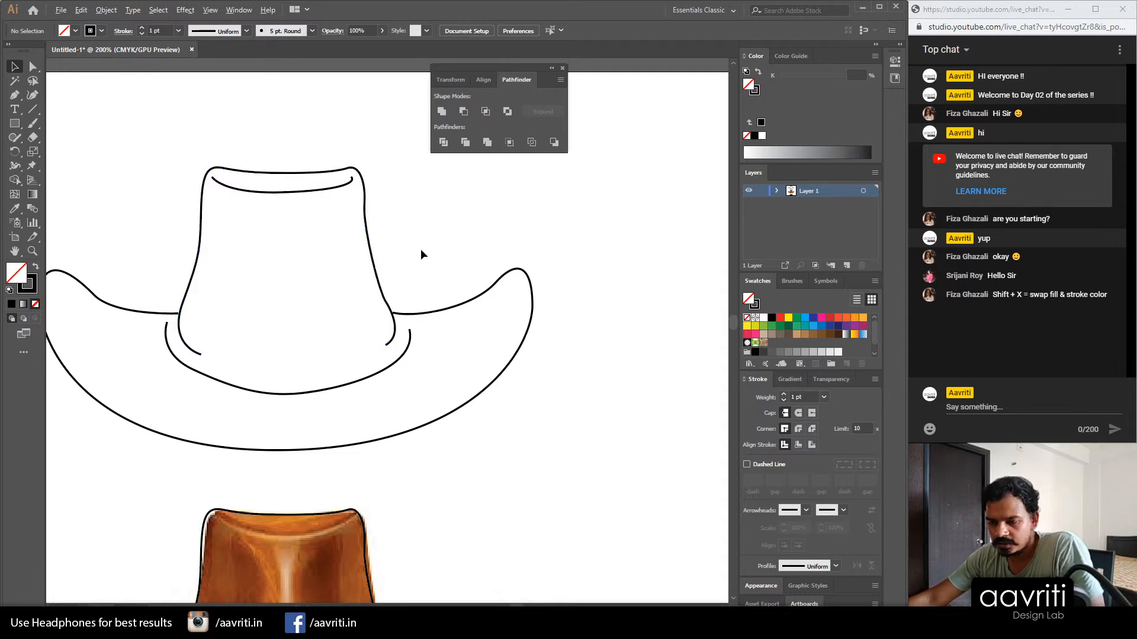
{"action": "scroll", "coordinate": [419, 254], "scroll_direction": "down", "scroll_amount": 1}
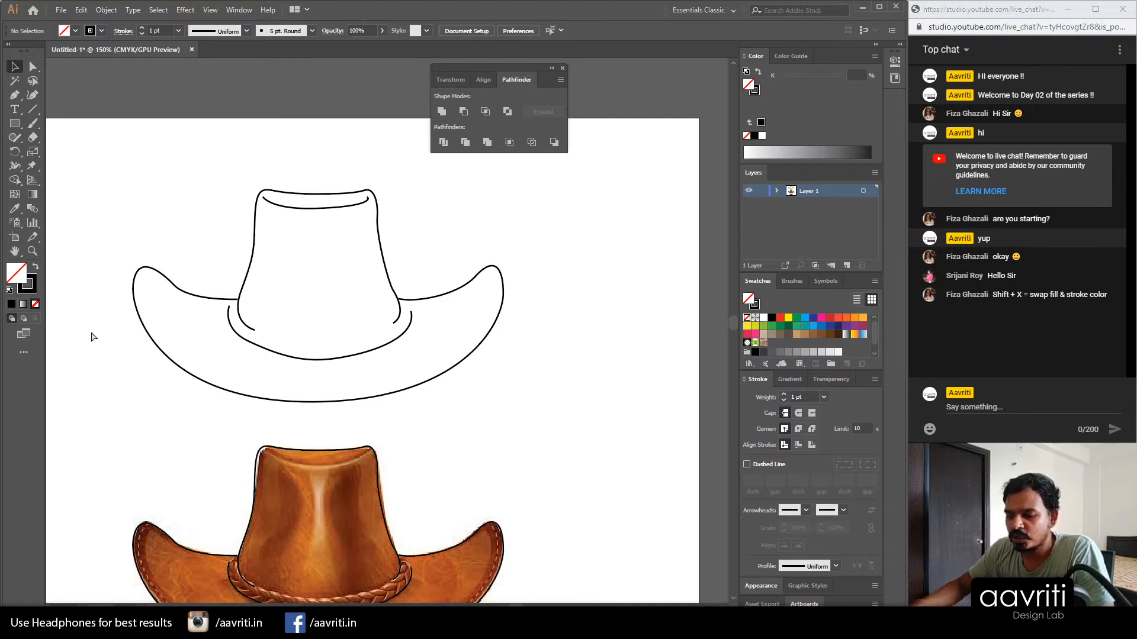
{"action": "left_click", "coordinate": [306, 628]}
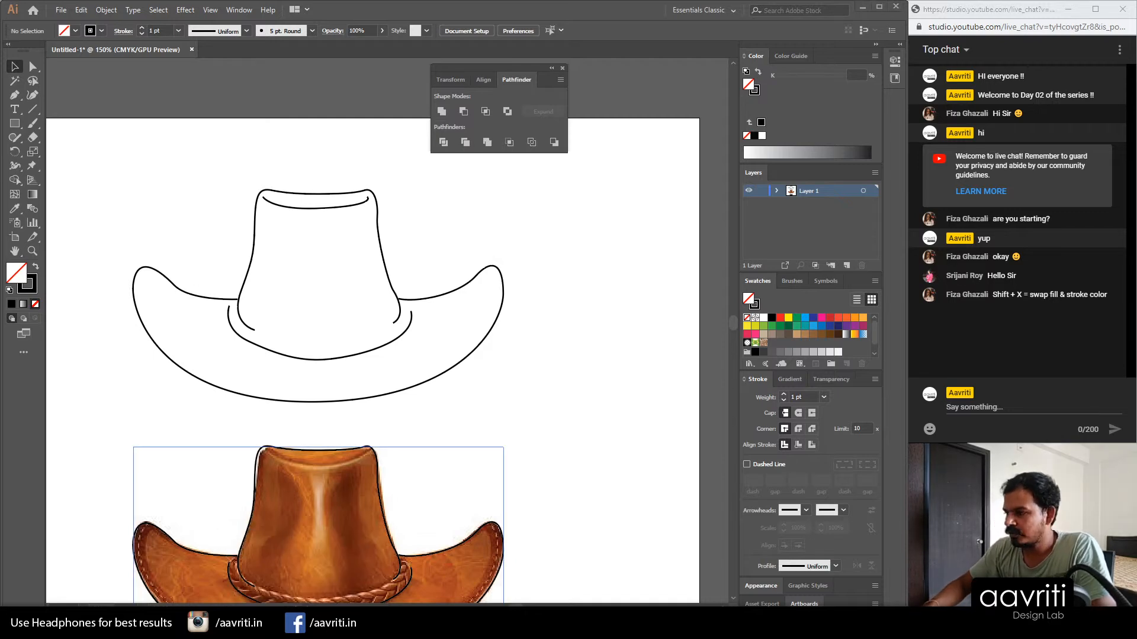
{"action": "key", "text": "ctrl+super+Right"}
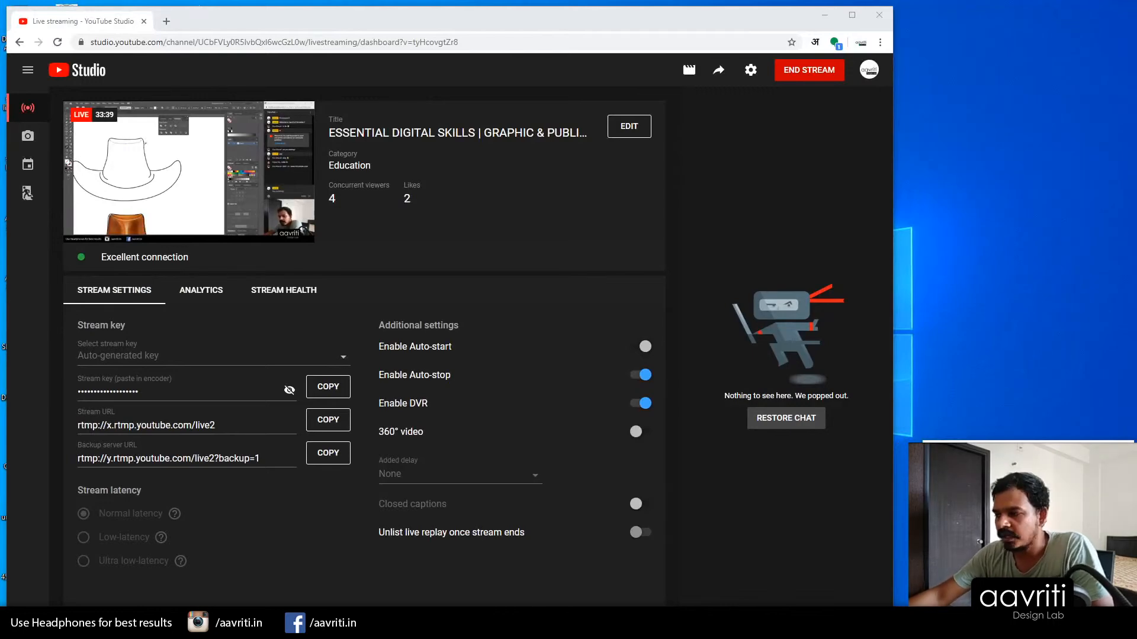
{"action": "key", "text": "ctrl+super+Left"}
{"action": "left_click", "coordinate": [513, 491]}
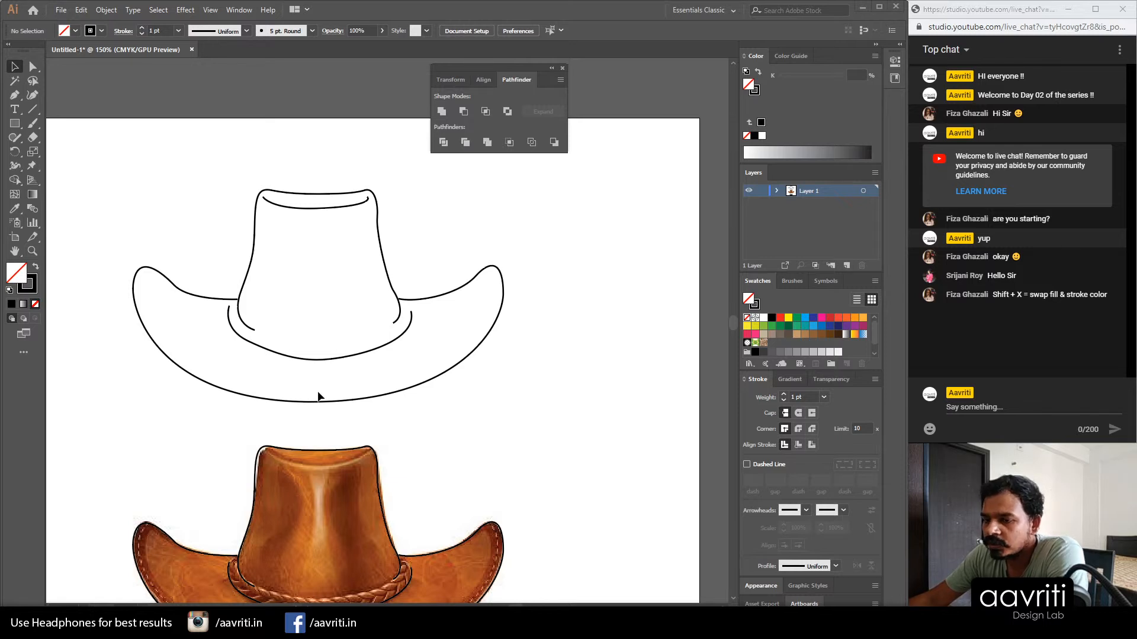
Step: Thicken the copied brim outline at its lower centre to about 5.56 pt with the Width tool
{"action": "left_click_drag", "start_coordinate": [157, 252], "coordinate": [179, 383]}
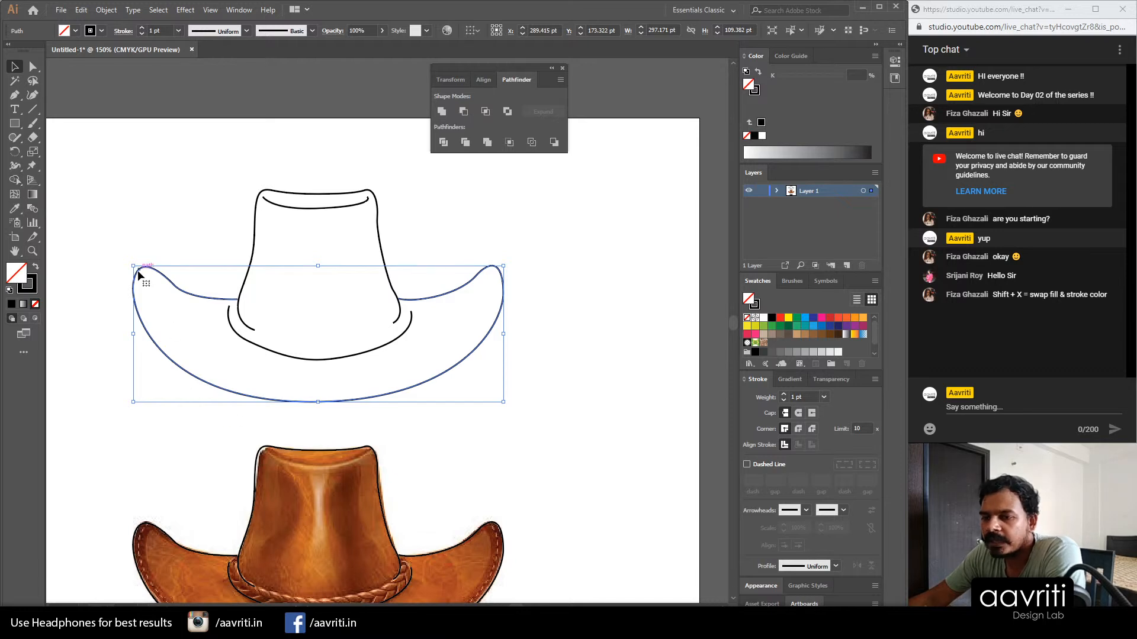
{"action": "left_click", "coordinate": [15, 166]}
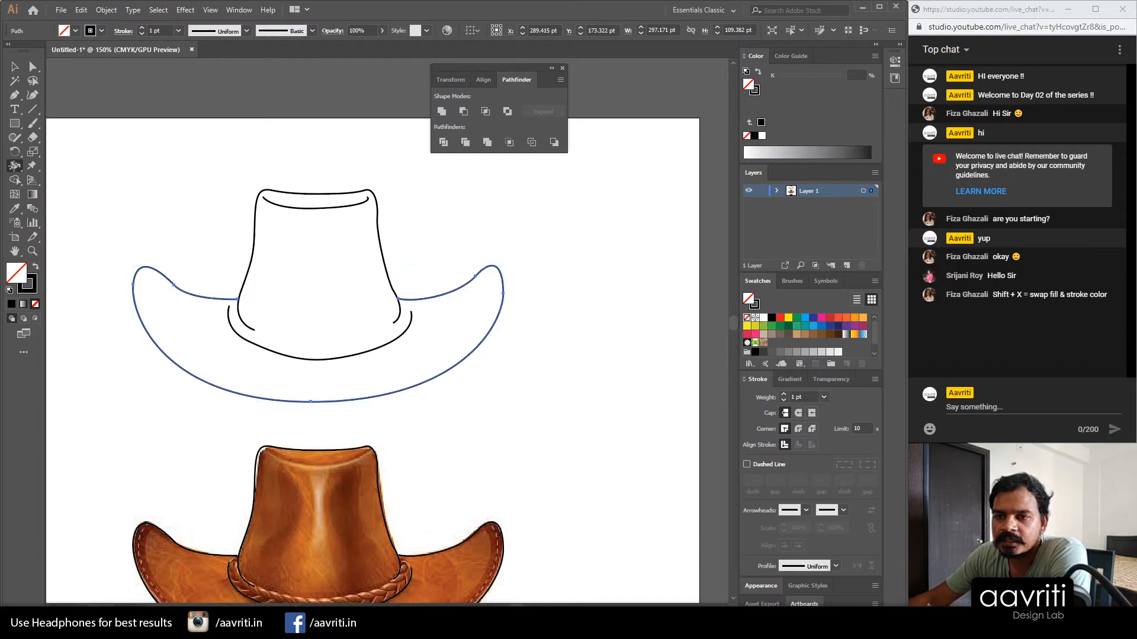
{"action": "left_click_drag", "start_coordinate": [310, 404], "coordinate": [312, 404]}
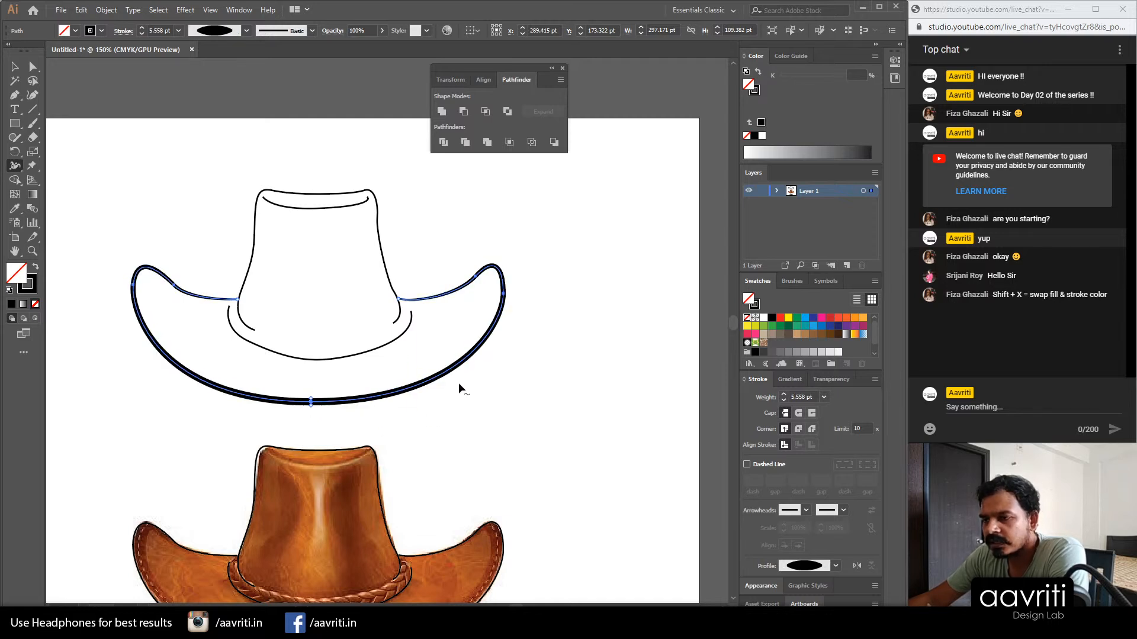
Step: Thicken the band curve, the crease curve and the crown outline's left side with the Width tool, and deselect the artwork
{"action": "left_click_drag", "start_coordinate": [317, 360], "coordinate": [319, 360]}
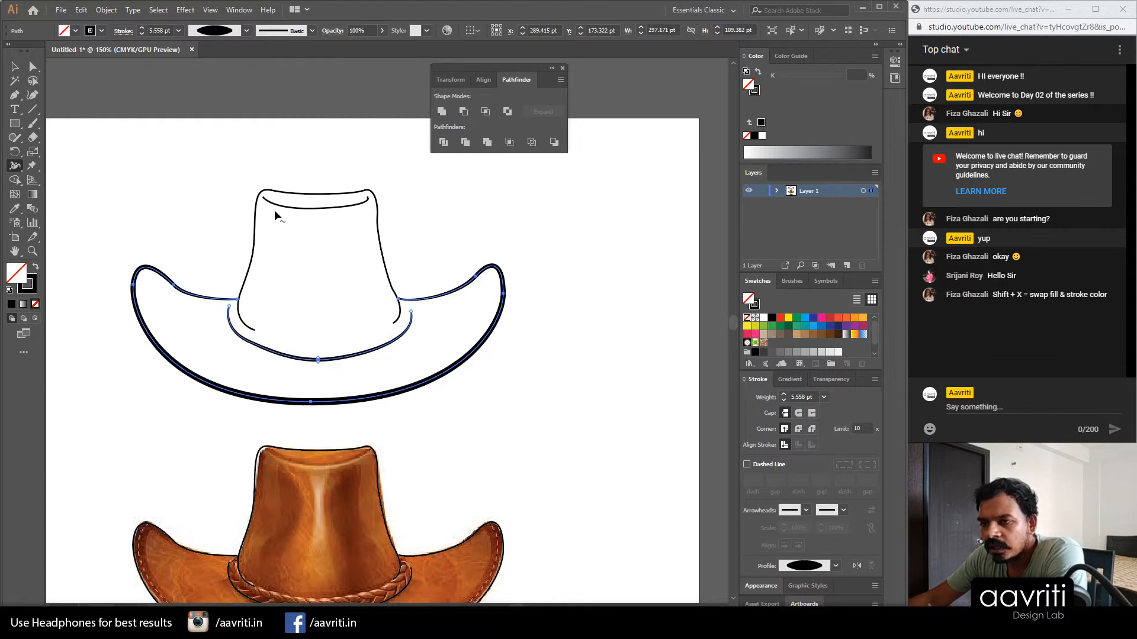
{"action": "left_click_drag", "start_coordinate": [282, 207], "coordinate": [281, 207]}
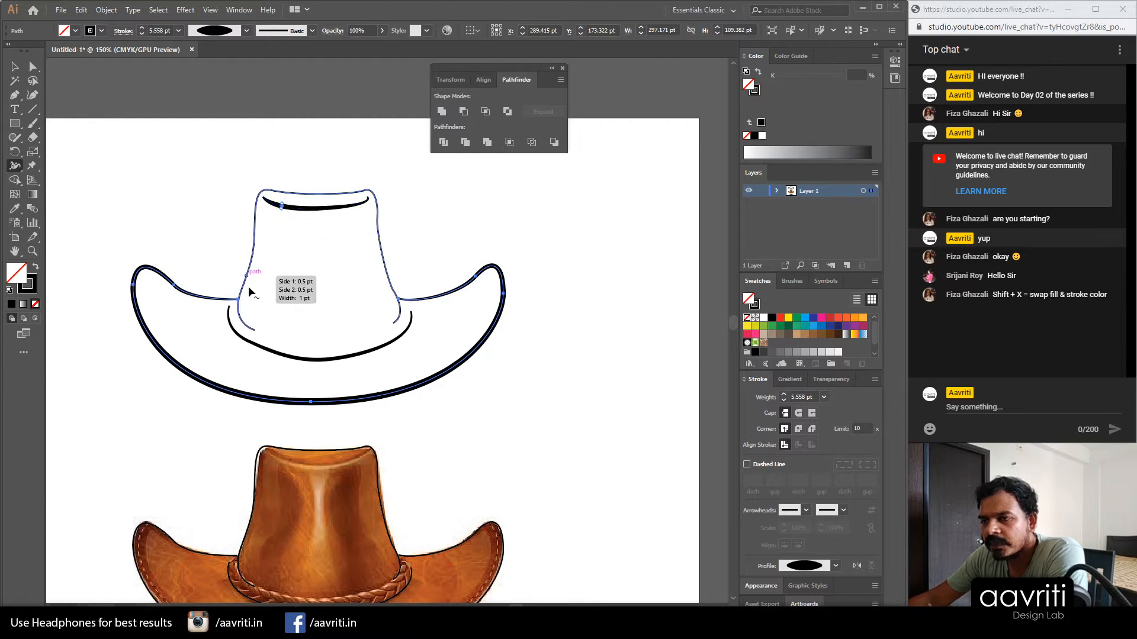
{"action": "left_click_drag", "start_coordinate": [246, 283], "coordinate": [245, 280]}
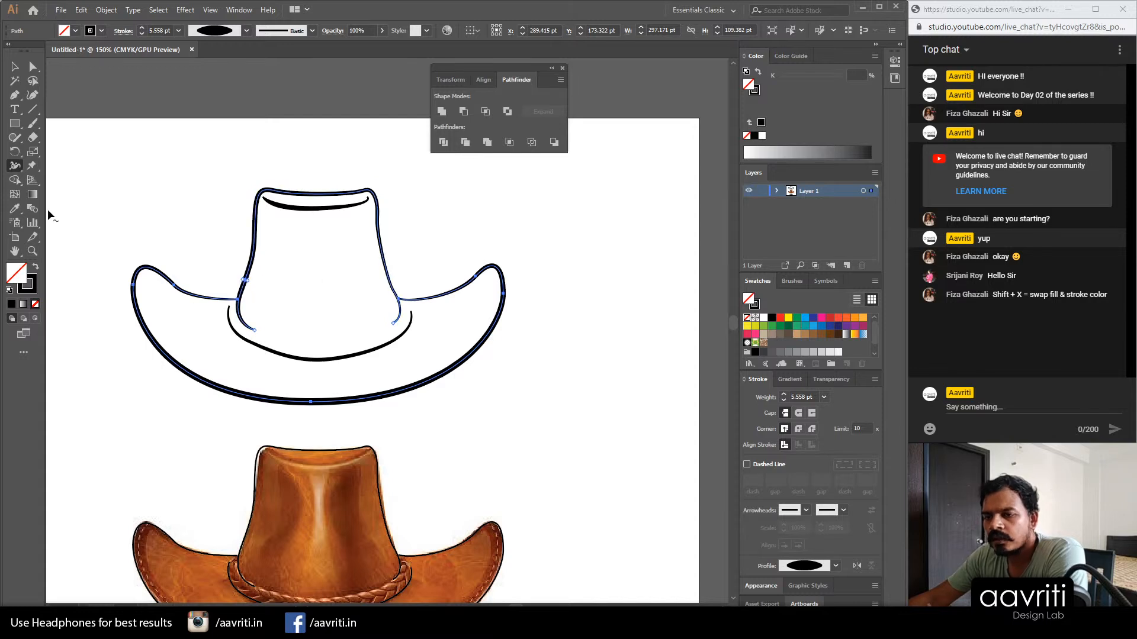
{"action": "left_click", "coordinate": [15, 68]}
{"action": "left_click", "coordinate": [169, 212]}
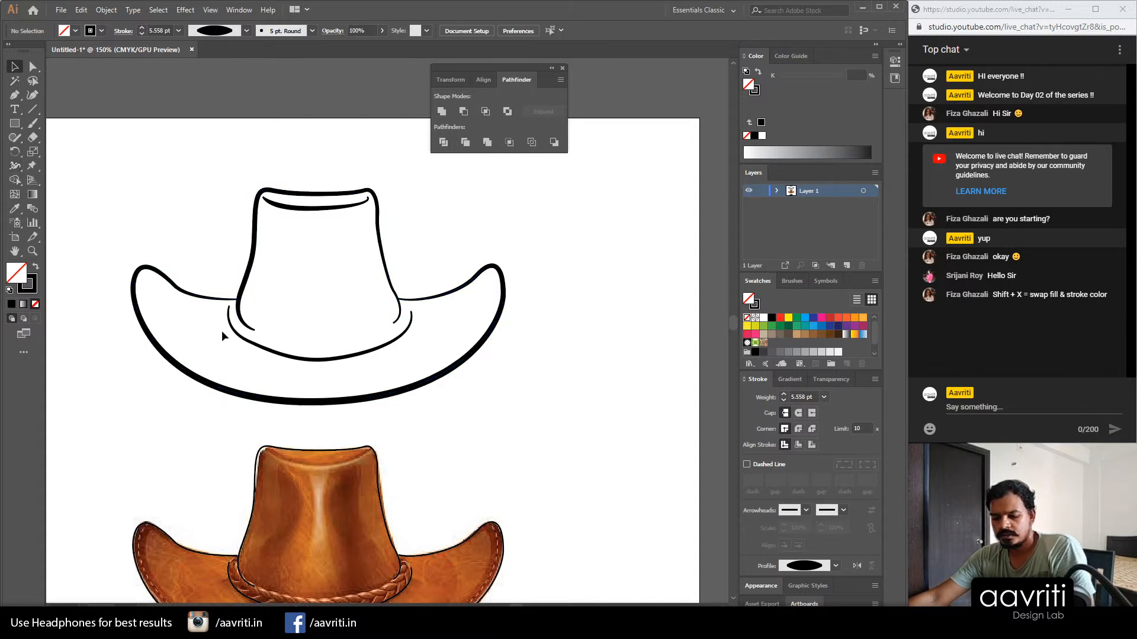
{"action": "scroll", "coordinate": [563, 380], "scroll_direction": "down", "scroll_amount": 2}
{"action": "scroll", "coordinate": [572, 407], "scroll_direction": "down", "scroll_amount": 2}
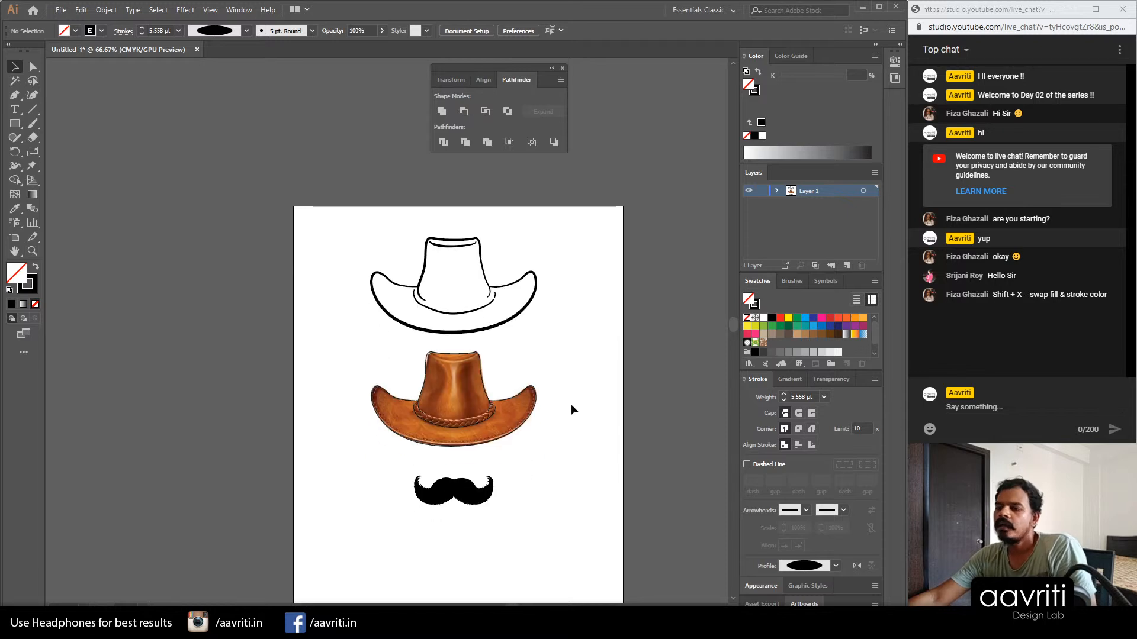
{"action": "scroll", "coordinate": [502, 299], "scroll_direction": "up", "scroll_amount": 2}
{"action": "scroll", "coordinate": [321, 277], "scroll_direction": "down", "scroll_amount": 1}
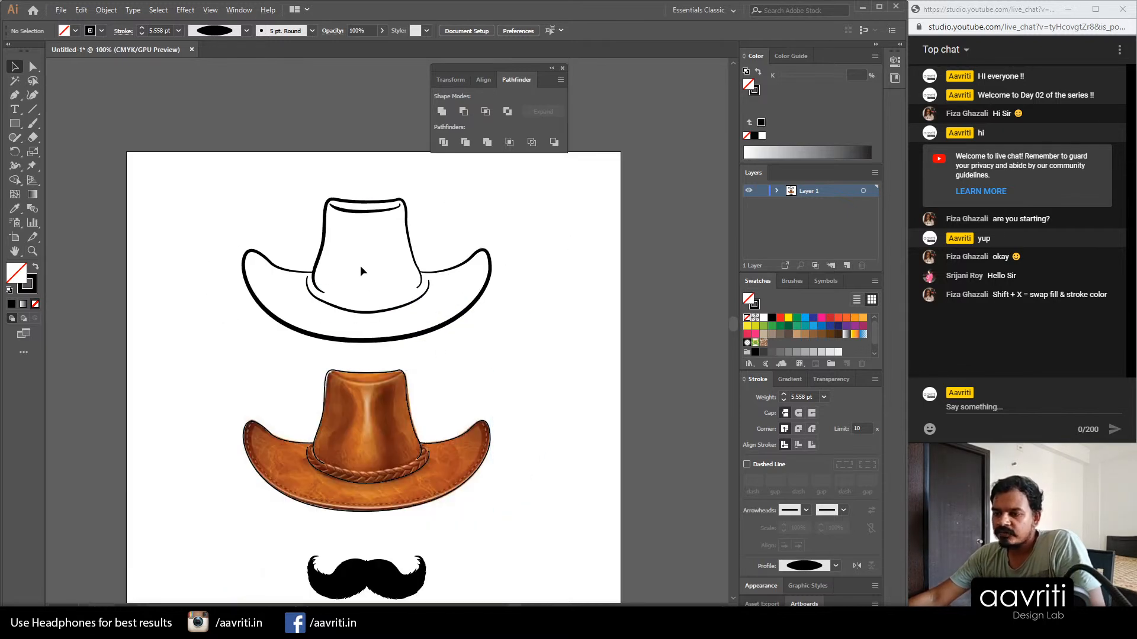
{"action": "scroll", "coordinate": [403, 266], "scroll_direction": "up", "scroll_amount": 1}
{"action": "left_click_drag", "start_coordinate": [493, 367], "coordinate": [126, 201]}
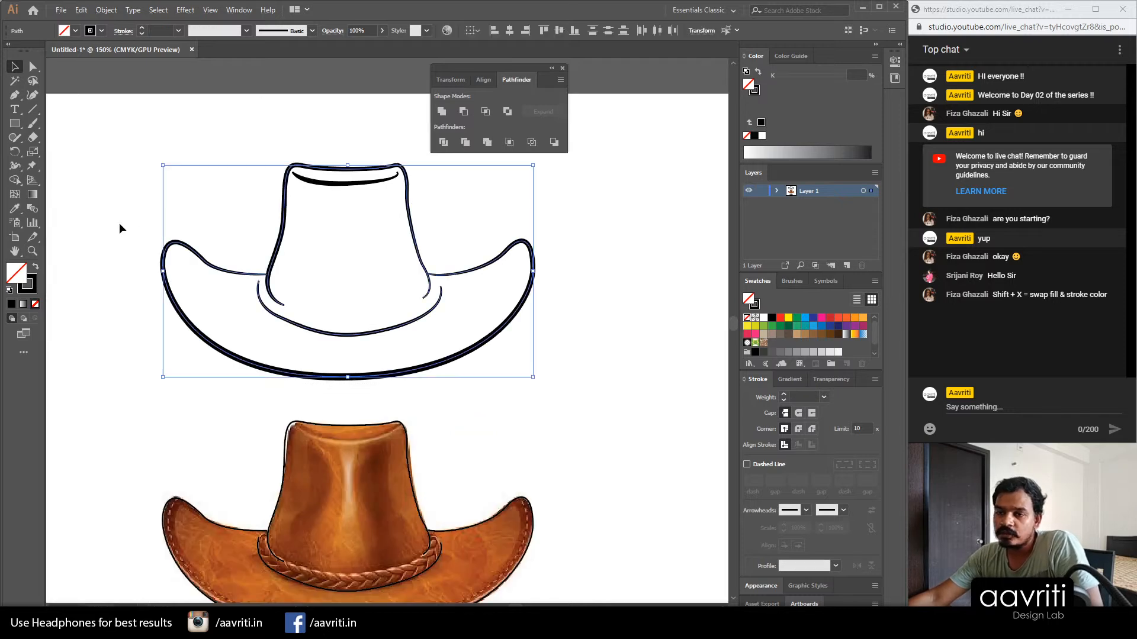
{"action": "left_click", "coordinate": [15, 180]}
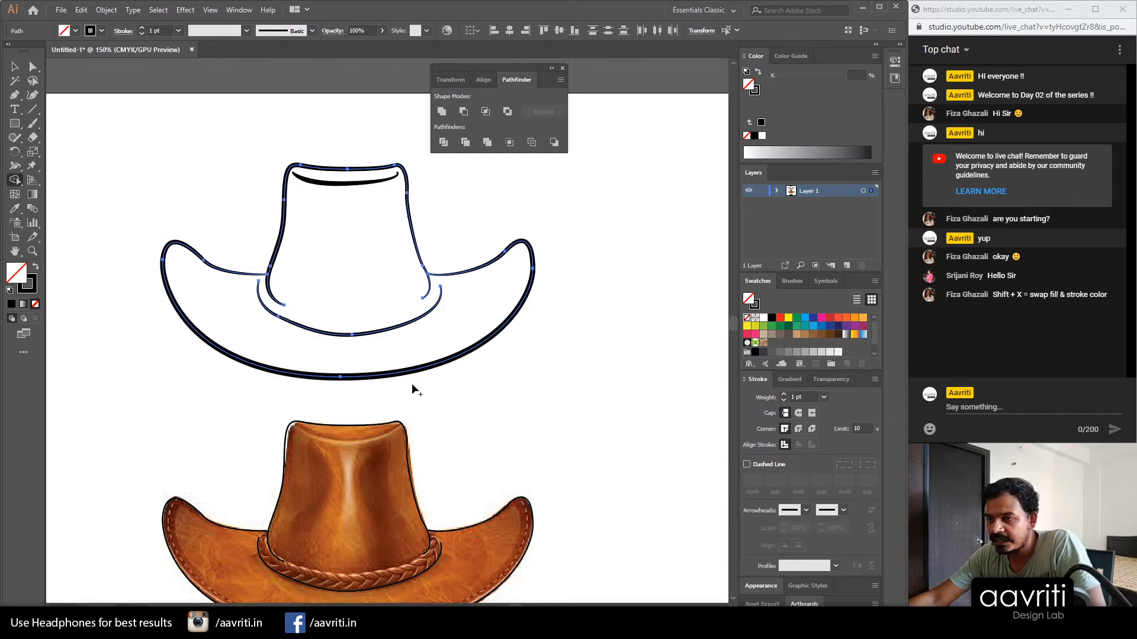
{"action": "left_click", "coordinate": [15, 67]}
{"action": "left_click", "coordinate": [119, 139]}
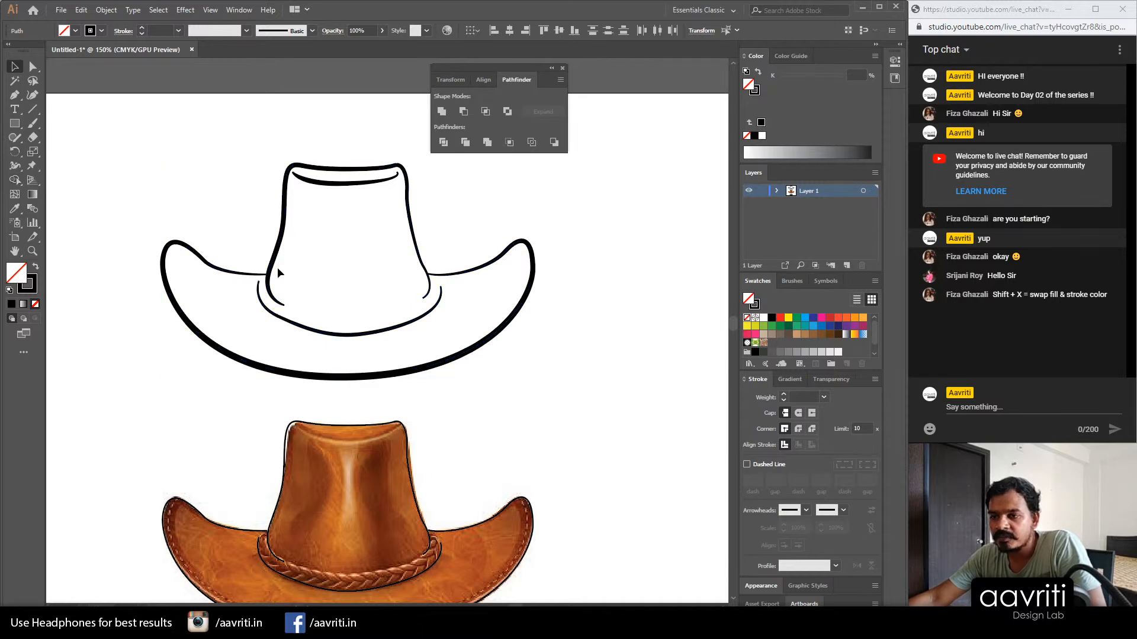
Step: Extend both inner ends of the brim outline inward across the crown outline's sides, moving the left end about 3 pt
{"action": "scroll", "coordinate": [280, 270], "scroll_direction": "up", "scroll_amount": 4}
{"action": "left_click", "coordinate": [235, 295]}
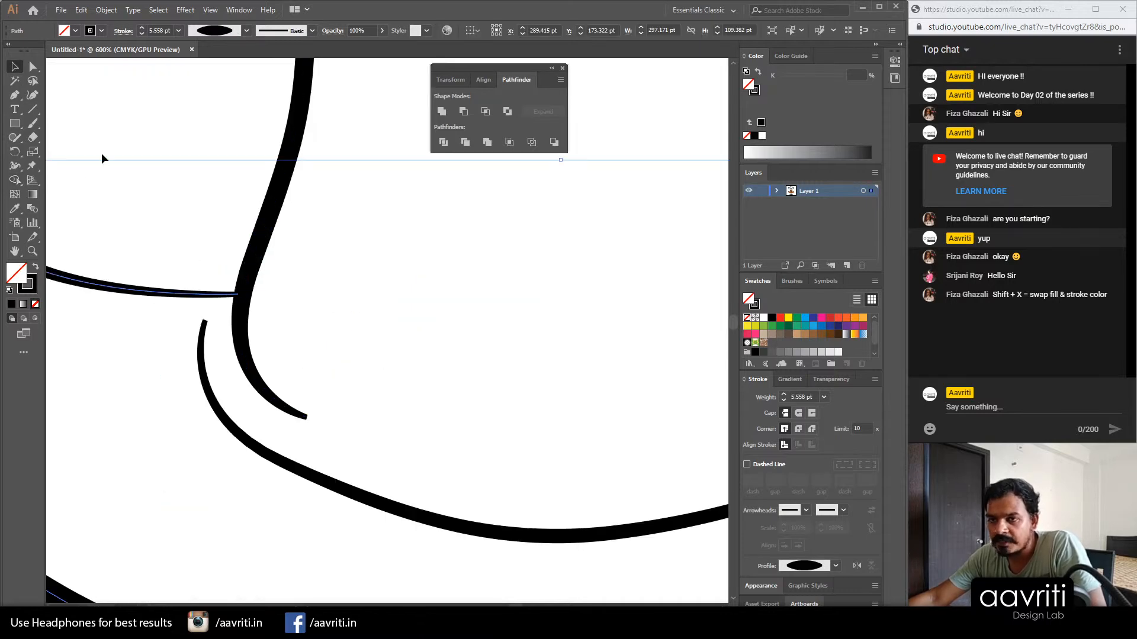
{"action": "left_click", "coordinate": [240, 299]}
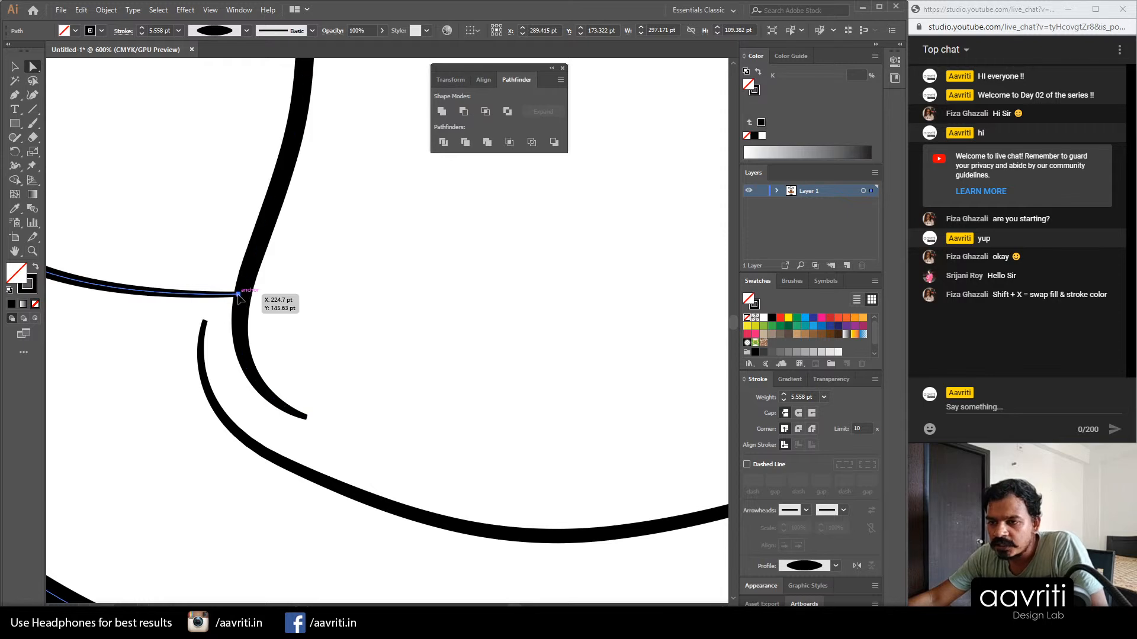
{"action": "left_click_drag", "start_coordinate": [241, 295], "coordinate": [253, 293]}
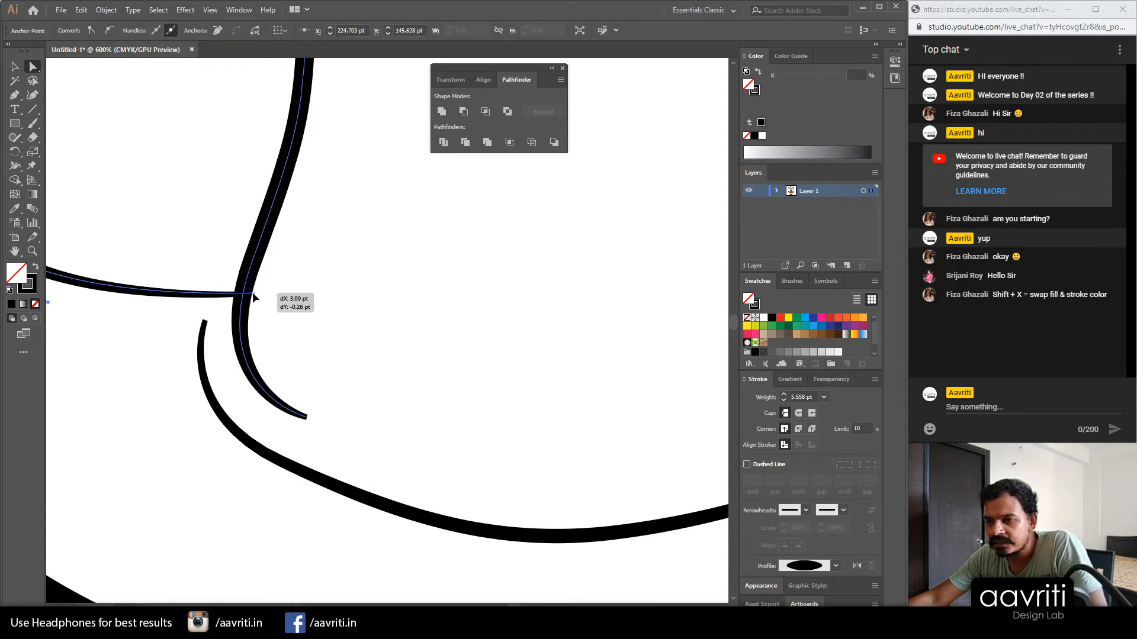
{"action": "key", "text": "ctrl+1"}
{"action": "scroll", "coordinate": [282, 304], "scroll_direction": "up", "scroll_amount": 5}
{"action": "left_click_drag", "start_coordinate": [198, 296], "coordinate": [188, 294]}
{"action": "scroll", "coordinate": [472, 342], "scroll_direction": "down", "scroll_amount": 6}
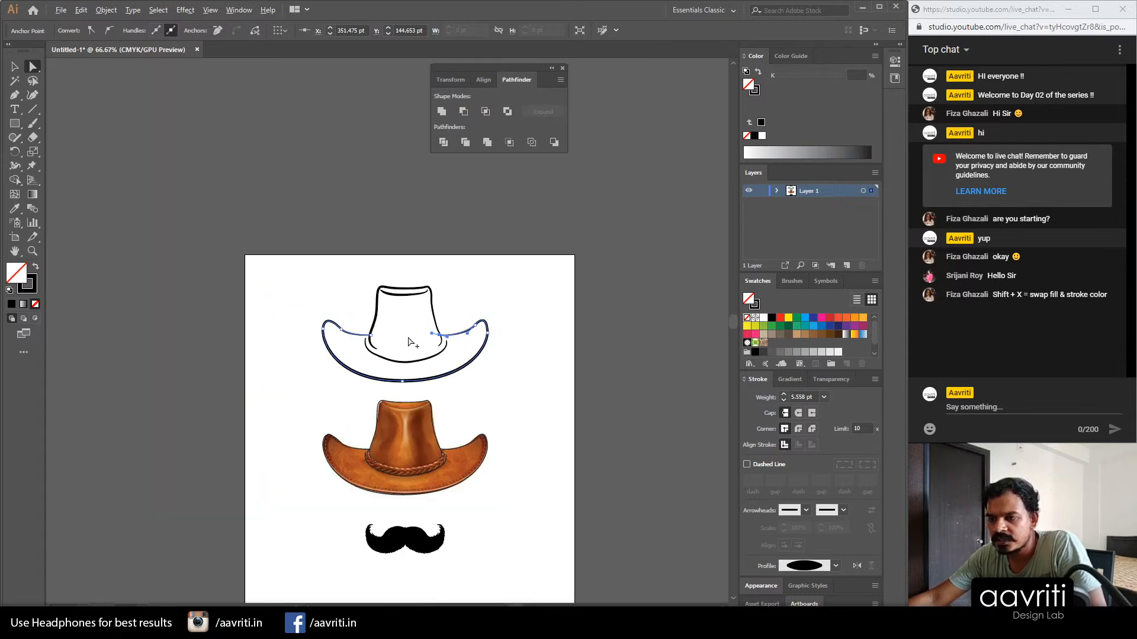
{"action": "scroll", "coordinate": [395, 342], "scroll_direction": "up", "scroll_amount": 2}
Step: Try to merge the copied brim and crown outlines into one closed shape with the Shape Builder tool
{"action": "key", "text": "v"}
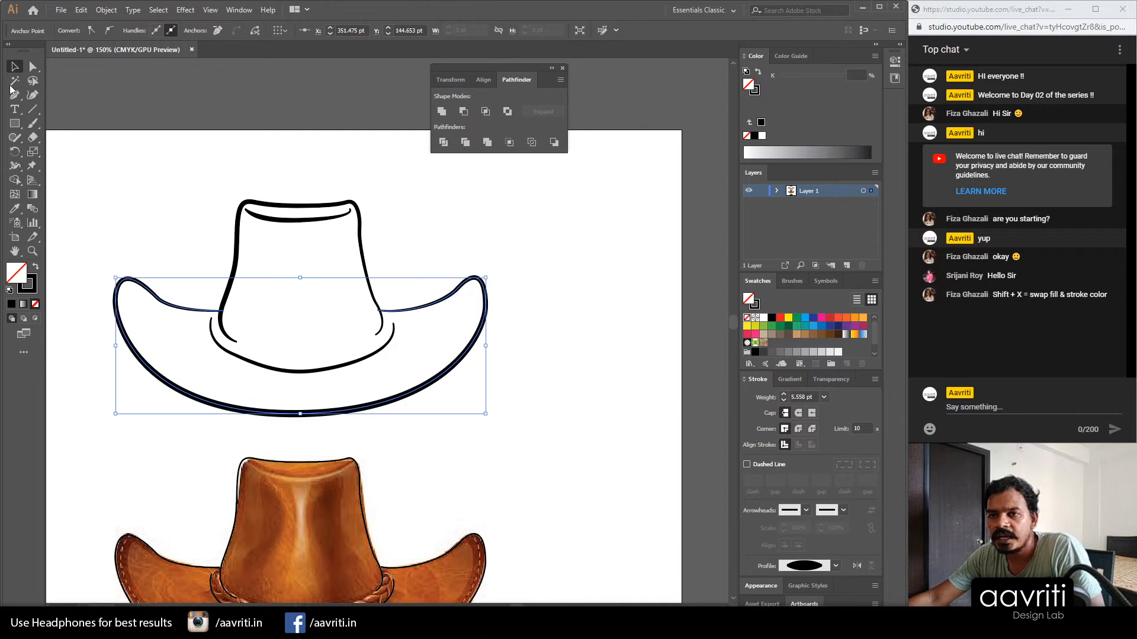
{"action": "left_click", "coordinate": [363, 255], "text": "shift"}
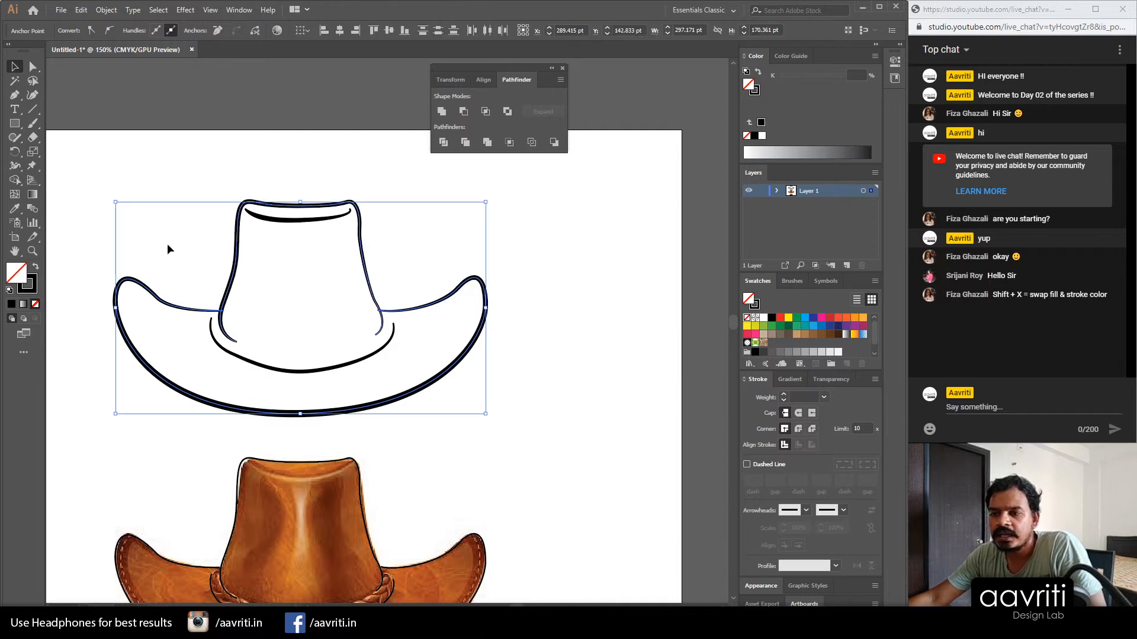
{"action": "left_click", "coordinate": [14, 180]}
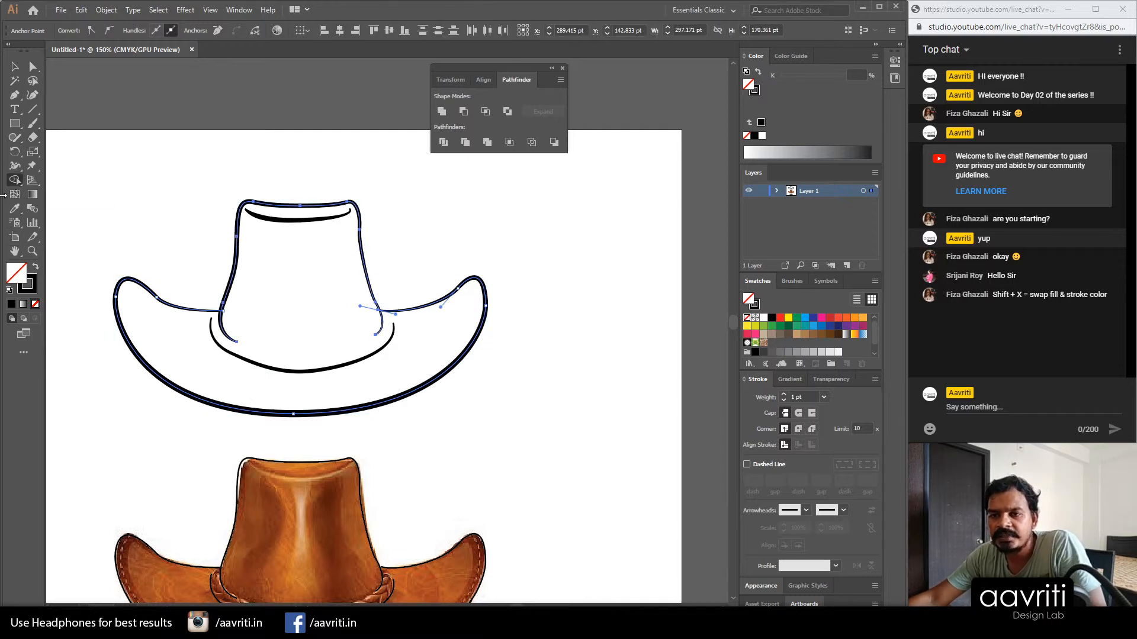
{"action": "left_click", "coordinate": [183, 344]}
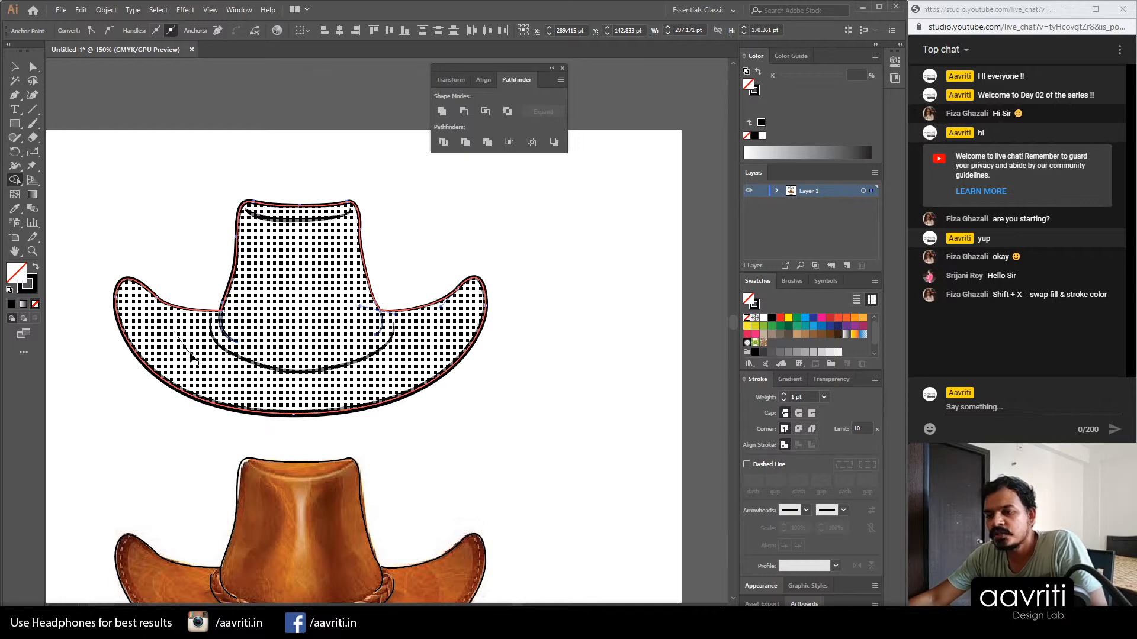
{"action": "left_click_drag", "start_coordinate": [215, 369], "coordinate": [225, 375]}
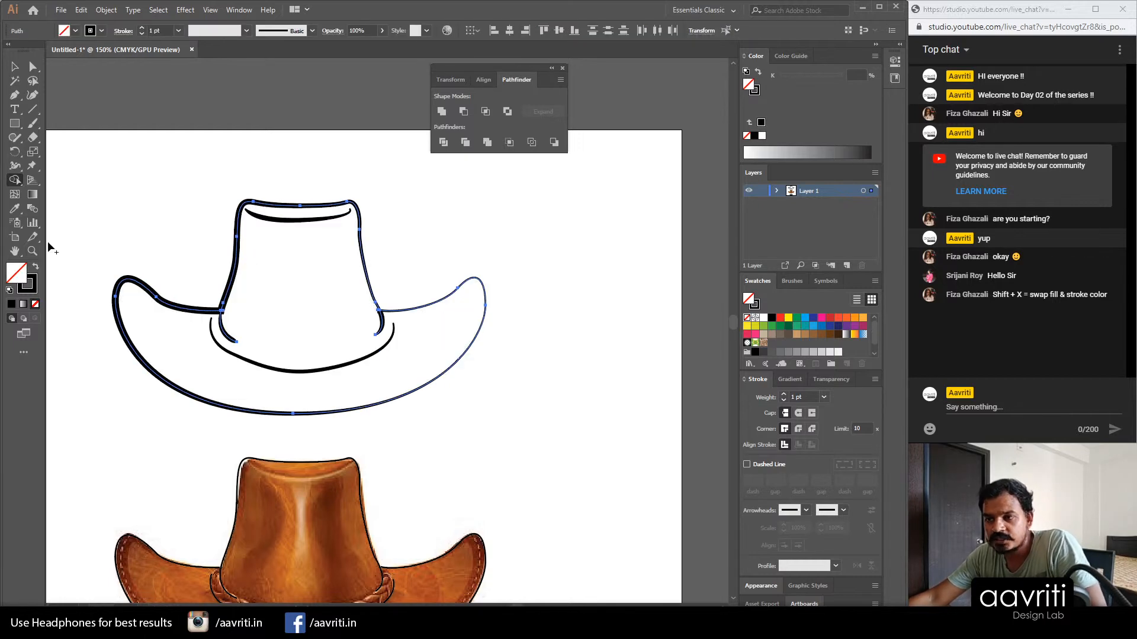
{"action": "left_click", "coordinate": [16, 67]}
{"action": "left_click", "coordinate": [321, 292]}
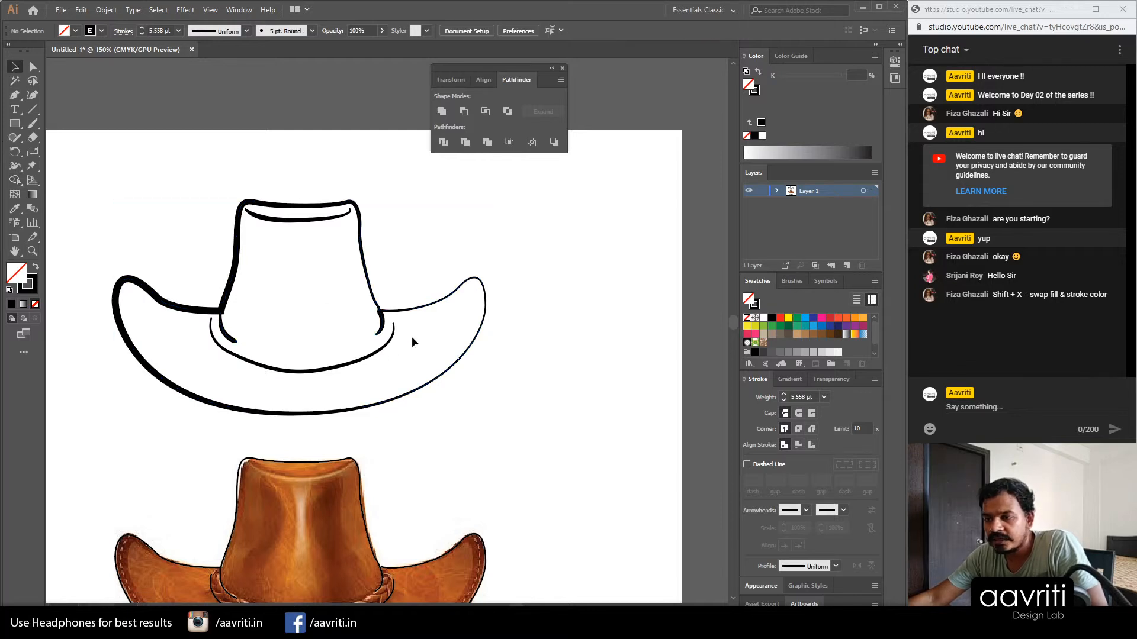
{"action": "left_click", "coordinate": [267, 416]}
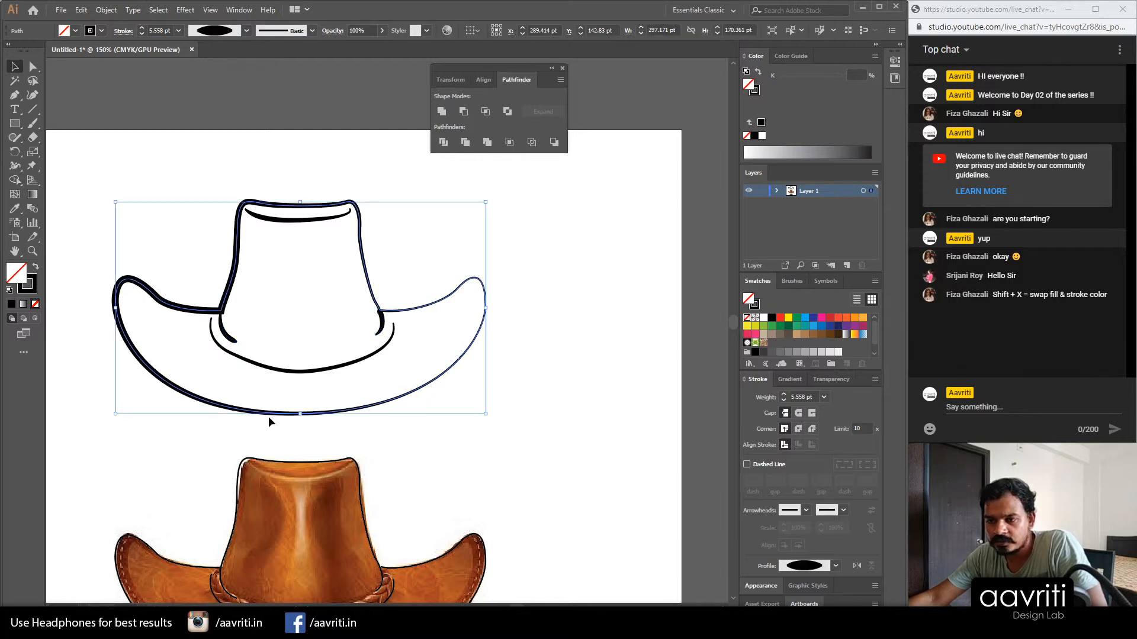
Step: Undo the Shape Builder merge of the brim and crown outlines
{"action": "key", "text": "ctrl+z"}
{"action": "key", "text": "ctrl+z"}
{"action": "key", "text": "ctrl+z"}
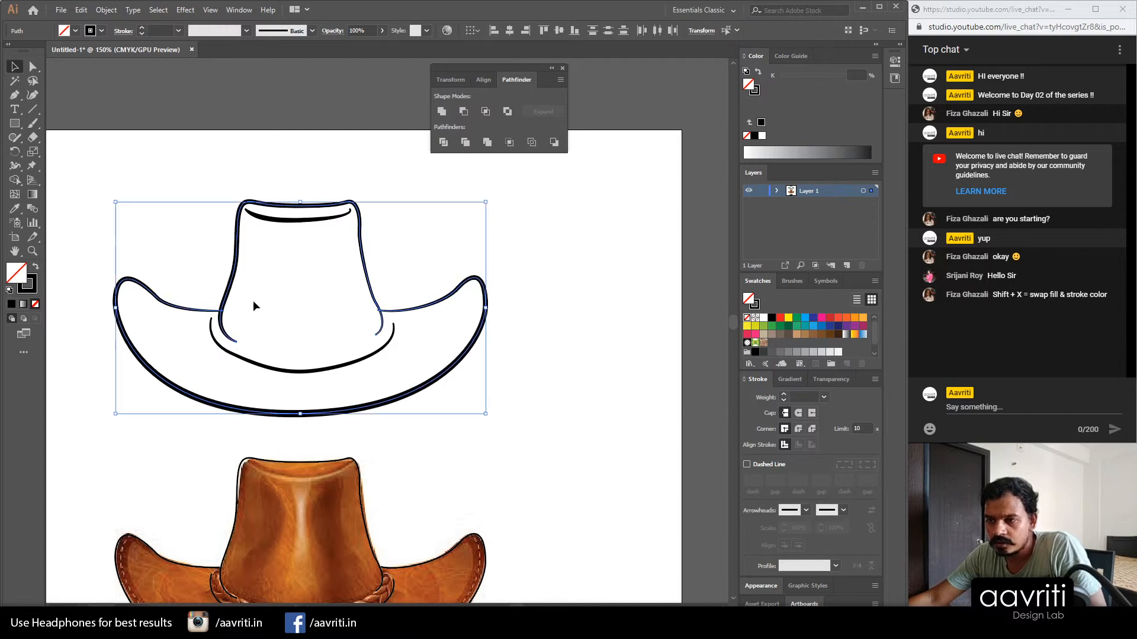
Step: Merge the crown and brim outlines into a single hat shape with the Shape Builder tool, and deselect it
{"action": "left_click_drag", "start_coordinate": [114, 272], "coordinate": [242, 311]}
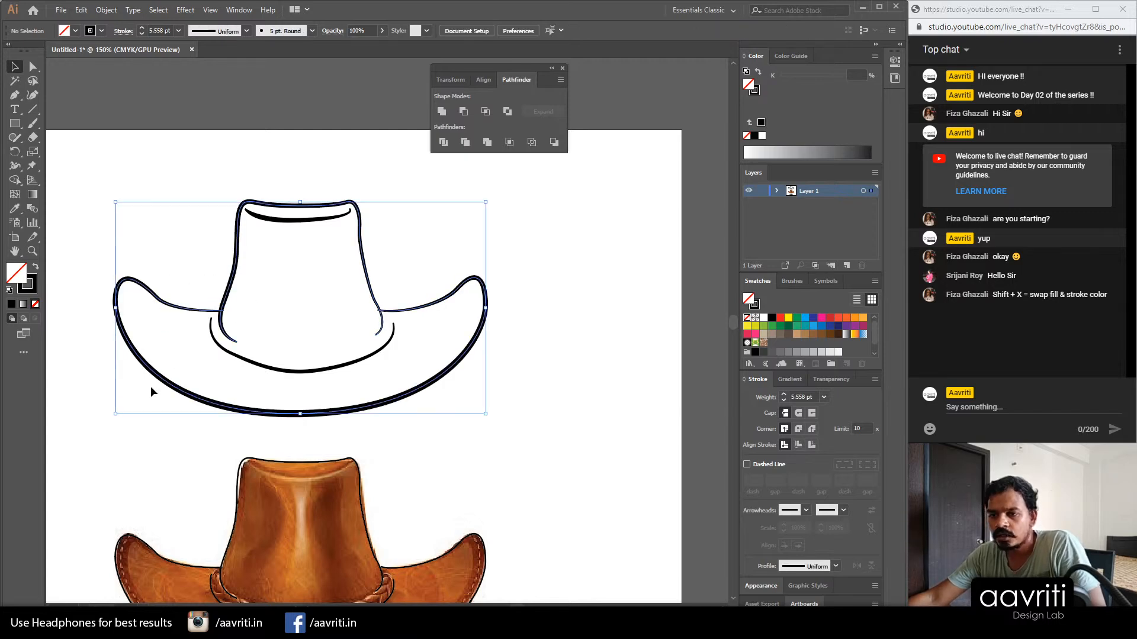
{"action": "left_click", "coordinate": [16, 181]}
{"action": "left_click", "coordinate": [168, 336]}
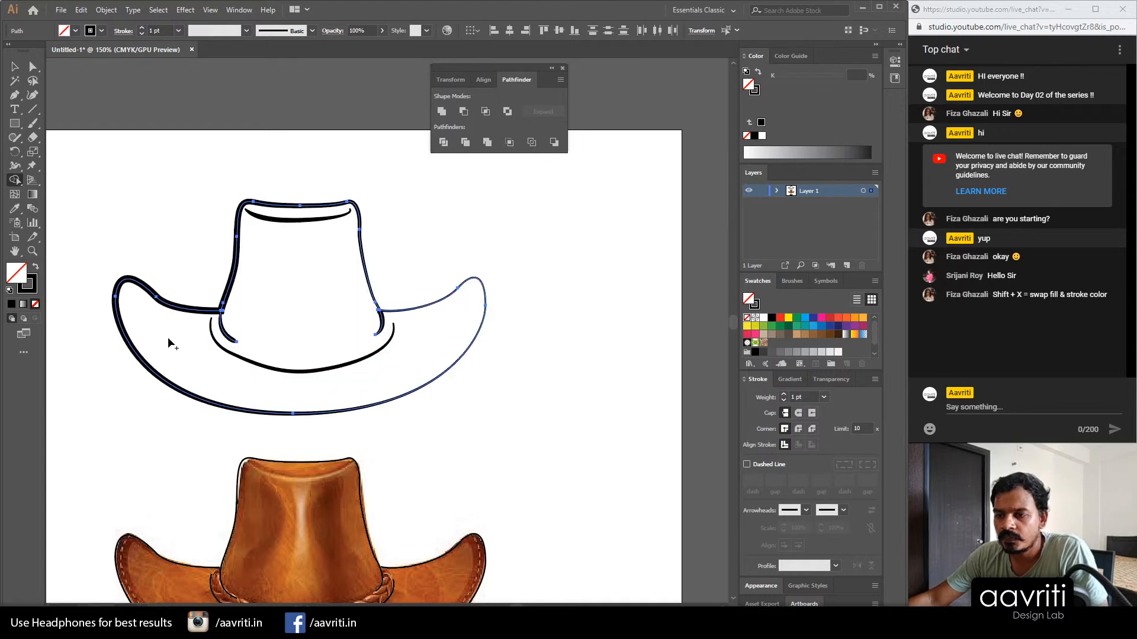
{"action": "left_click", "coordinate": [11, 65]}
{"action": "left_click", "coordinate": [160, 178]}
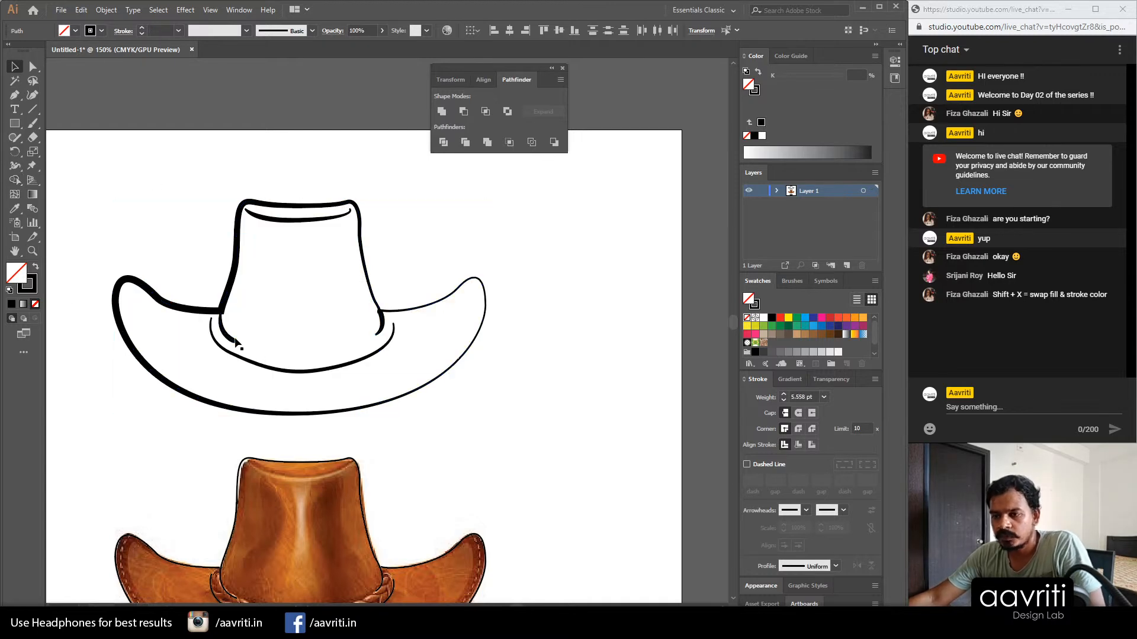
Step: Fill the merged hat shape with the beige swatch (C 25, M 25, Y 40, K 0), and deselect it
{"action": "mouse_move", "coordinate": [177, 319]}
{"action": "left_mouse_down"}
{"action": "mouse_move", "coordinate": [446, 229]}
{"action": "mouse_move", "coordinate": [449, 240]}
{"action": "left_mouse_up"}
{"action": "key", "text": "ctrl+z"}
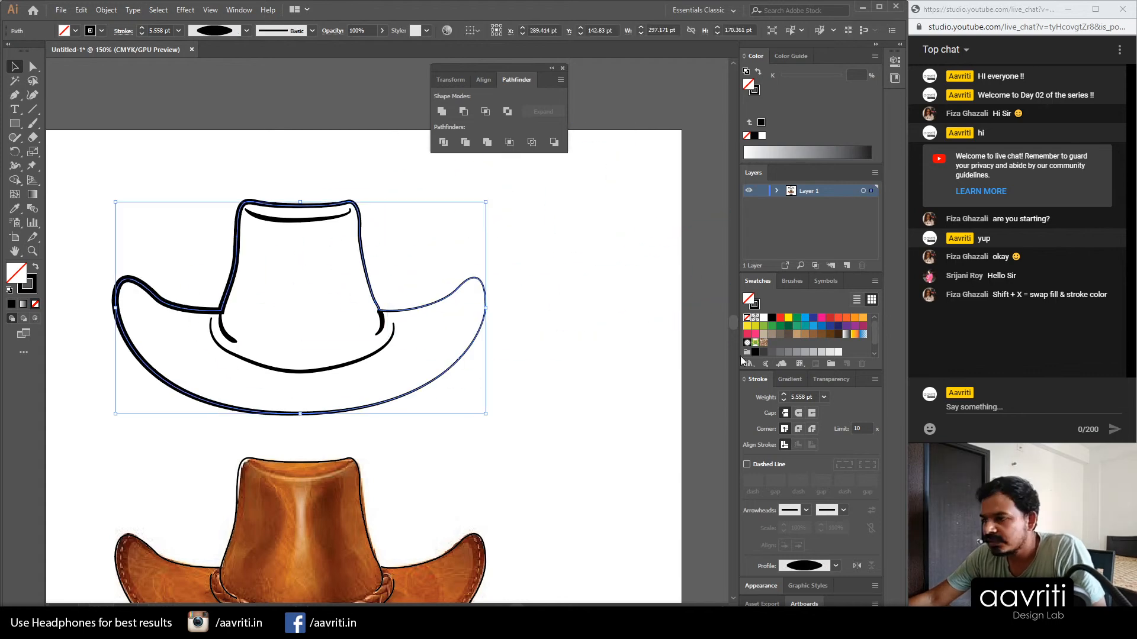
{"action": "left_click", "coordinate": [764, 335]}
{"action": "left_click", "coordinate": [571, 365]}
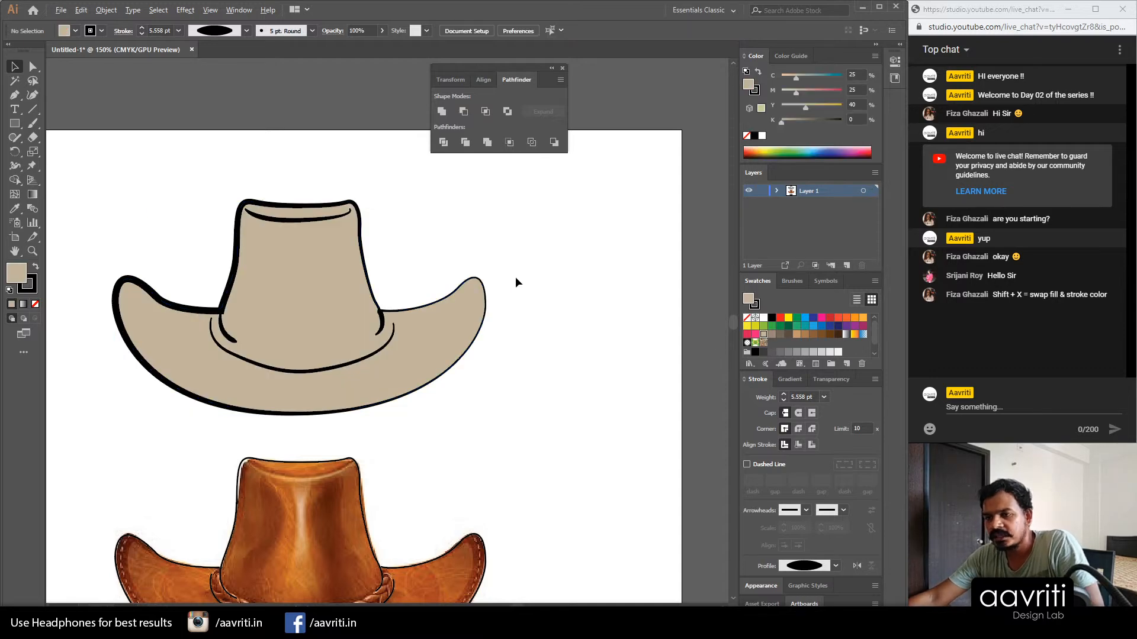
Step: Thin the merged hat outline just above the left crown and brim junction with the Width tool
{"action": "key", "text": "ctrl+1"}
{"action": "left_click", "coordinate": [241, 285]}
{"action": "scroll", "coordinate": [249, 264], "scroll_direction": "up", "scroll_amount": 1}
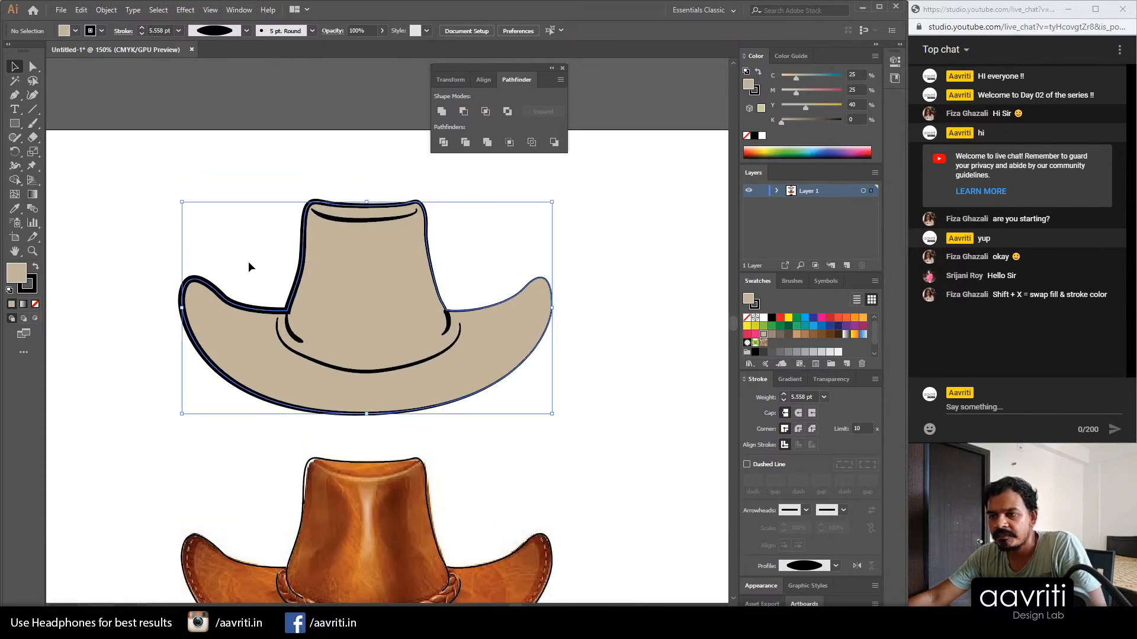
{"action": "left_click", "coordinate": [15, 179]}
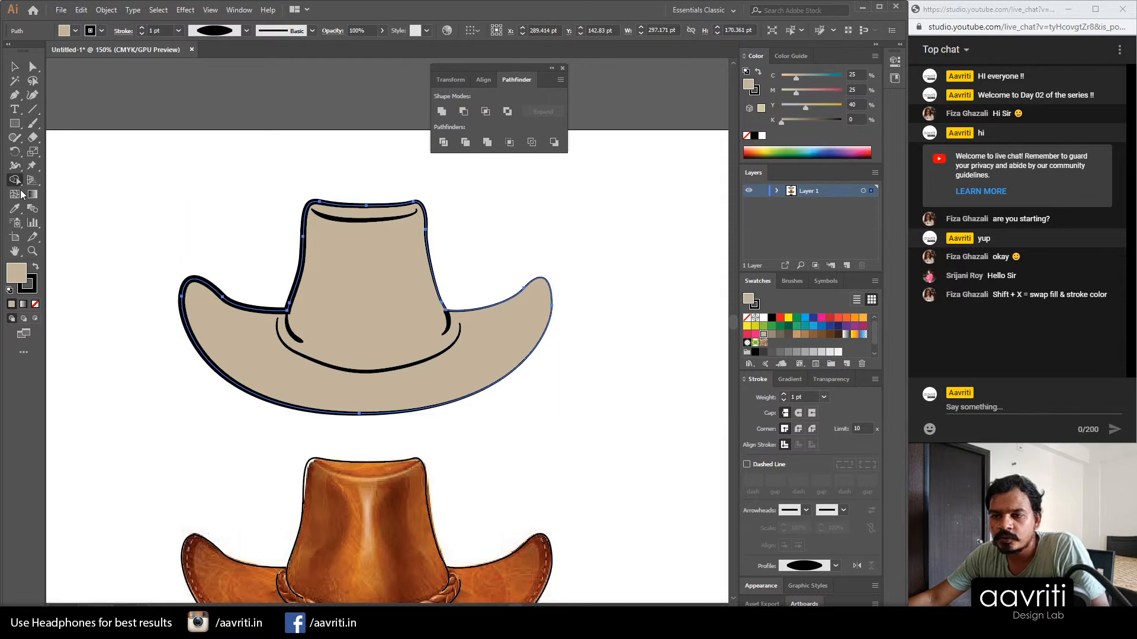
{"action": "scroll", "coordinate": [277, 315], "scroll_direction": "up", "scroll_amount": 1}
{"action": "scroll", "coordinate": [276, 315], "scroll_direction": "up", "scroll_amount": 4}
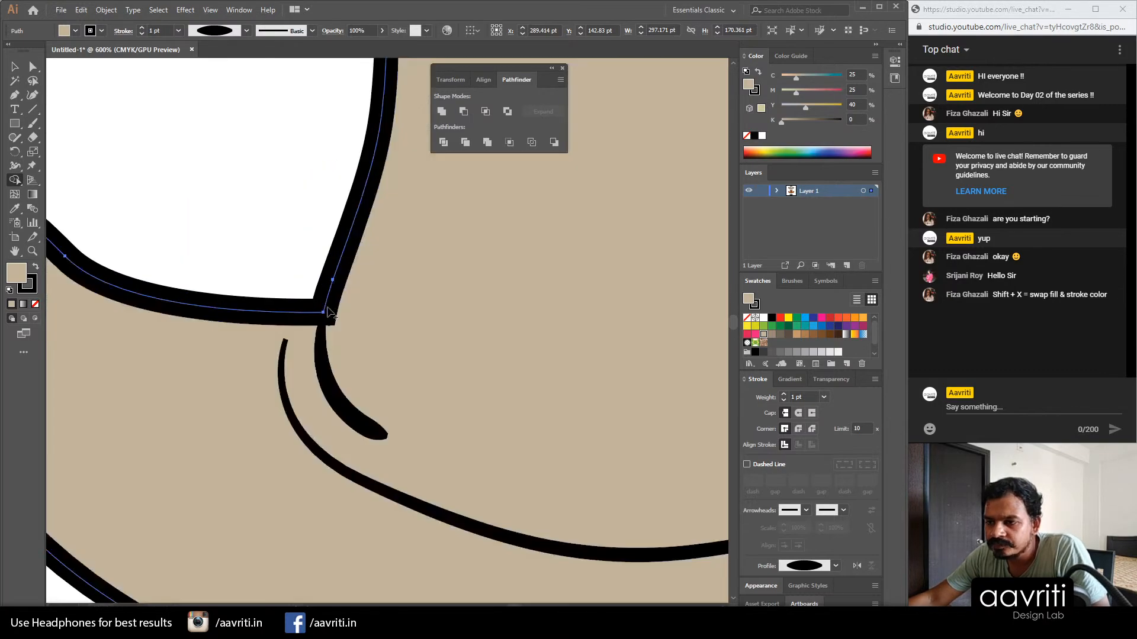
{"action": "left_click", "coordinate": [15, 165]}
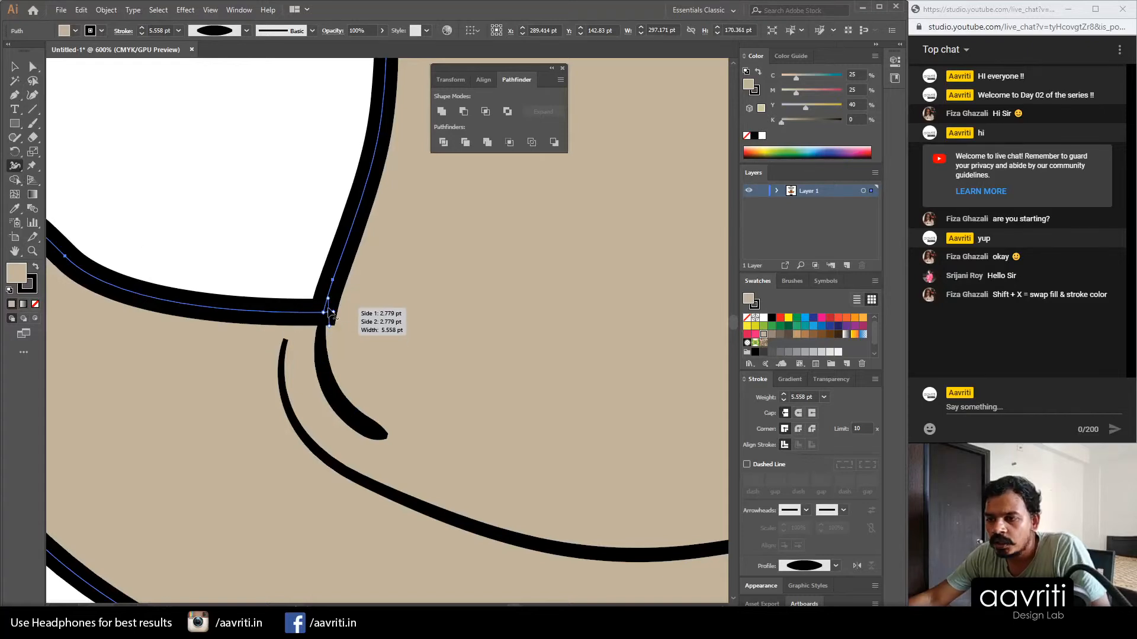
{"action": "left_click_drag", "start_coordinate": [335, 283], "coordinate": [341, 287]}
{"action": "key", "text": "ctrl+minus"}
{"action": "key", "text": "ctrl+minus"}
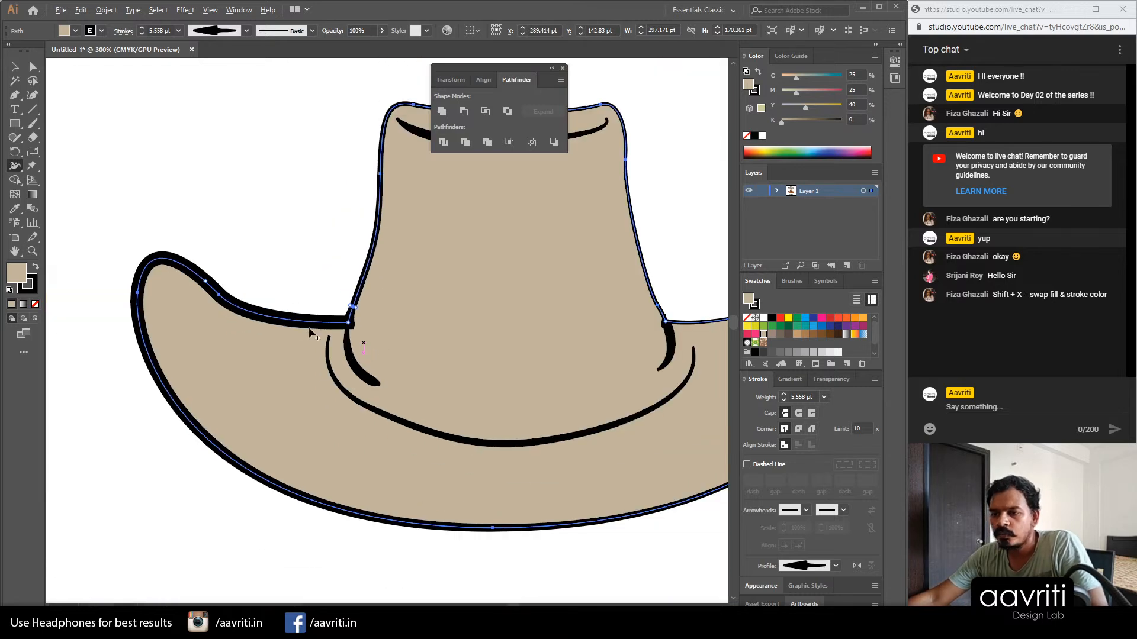
Step: Adjust the outline's stroke width at the left brim's inner curve and thin it near the brim tip, and deselect the hat
{"action": "left_click_drag", "start_coordinate": [219, 300], "coordinate": [204, 290]}
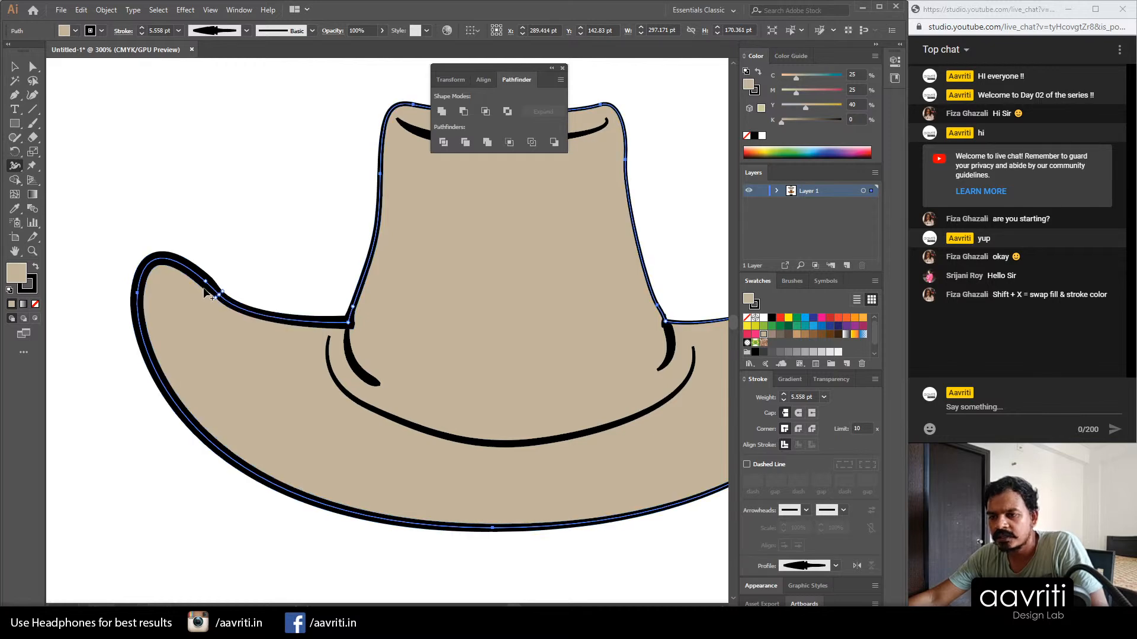
{"action": "key", "text": "ctrl+minus"}
{"action": "key", "text": "ctrl+minus"}
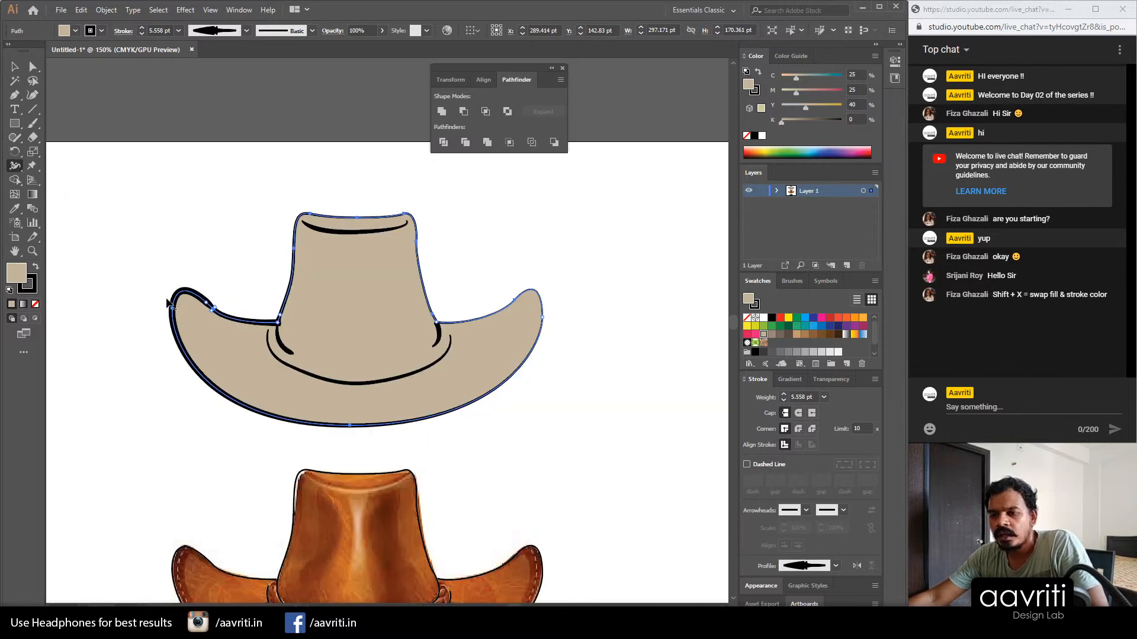
{"action": "scroll", "coordinate": [195, 351], "scroll_direction": "up", "scroll_amount": 4}
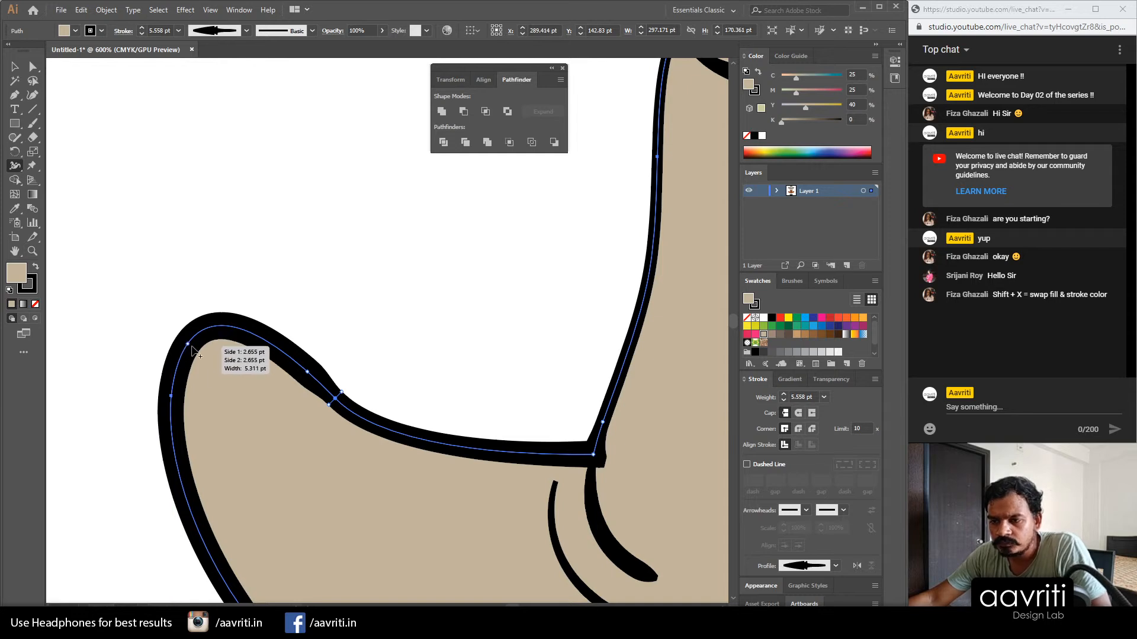
{"action": "left_click_drag", "start_coordinate": [194, 351], "coordinate": [190, 344]}
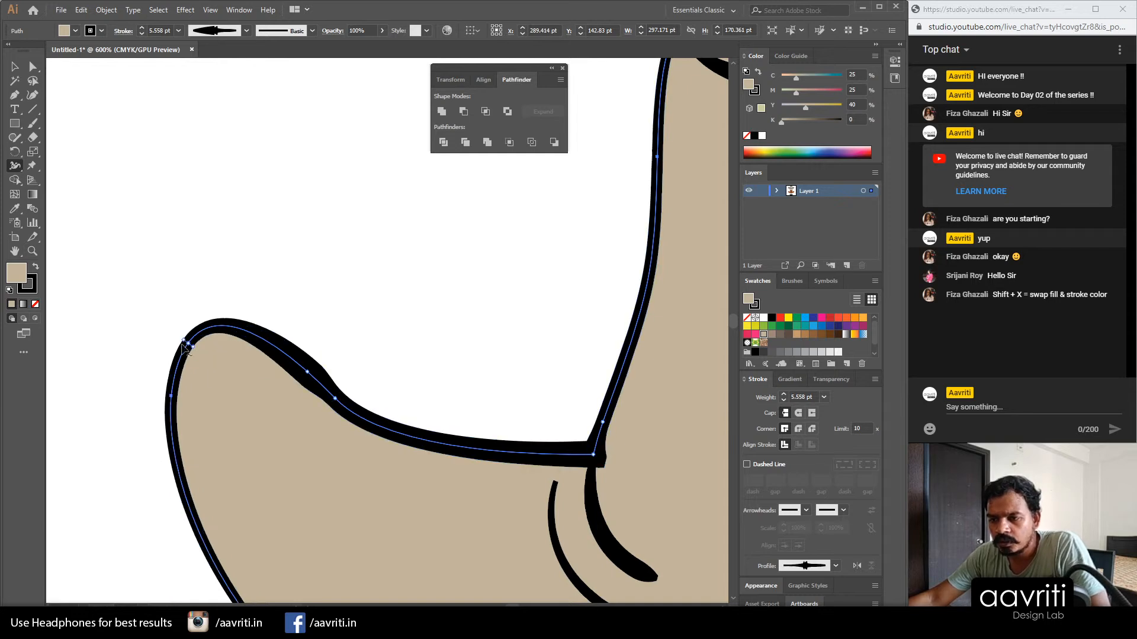
{"action": "left_click", "coordinate": [16, 68]}
{"action": "left_click", "coordinate": [300, 257]}
{"action": "scroll", "coordinate": [301, 256], "scroll_direction": "down", "scroll_amount": 3}
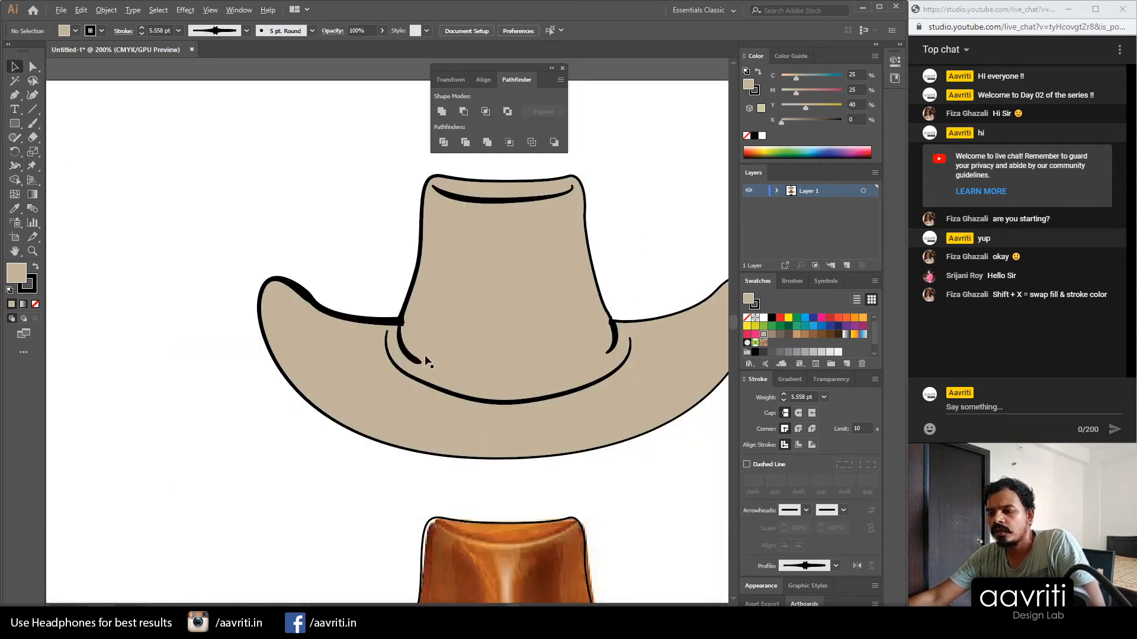
{"action": "scroll", "coordinate": [237, 338], "scroll_direction": "down", "scroll_amount": 2}
{"action": "scroll", "coordinate": [433, 316], "scroll_direction": "down", "scroll_amount": 1}
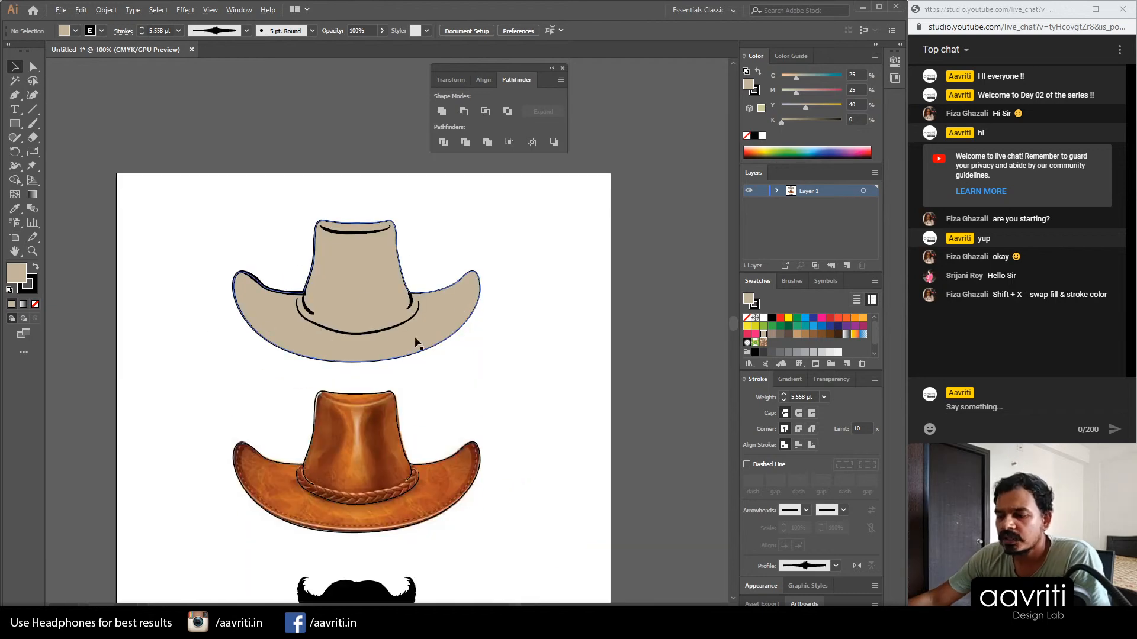
Step: Draw a closed shadow shape with the Pen tool over the left part of the hat's crown and brim
{"action": "scroll", "coordinate": [481, 317], "scroll_direction": "down", "scroll_amount": 1}
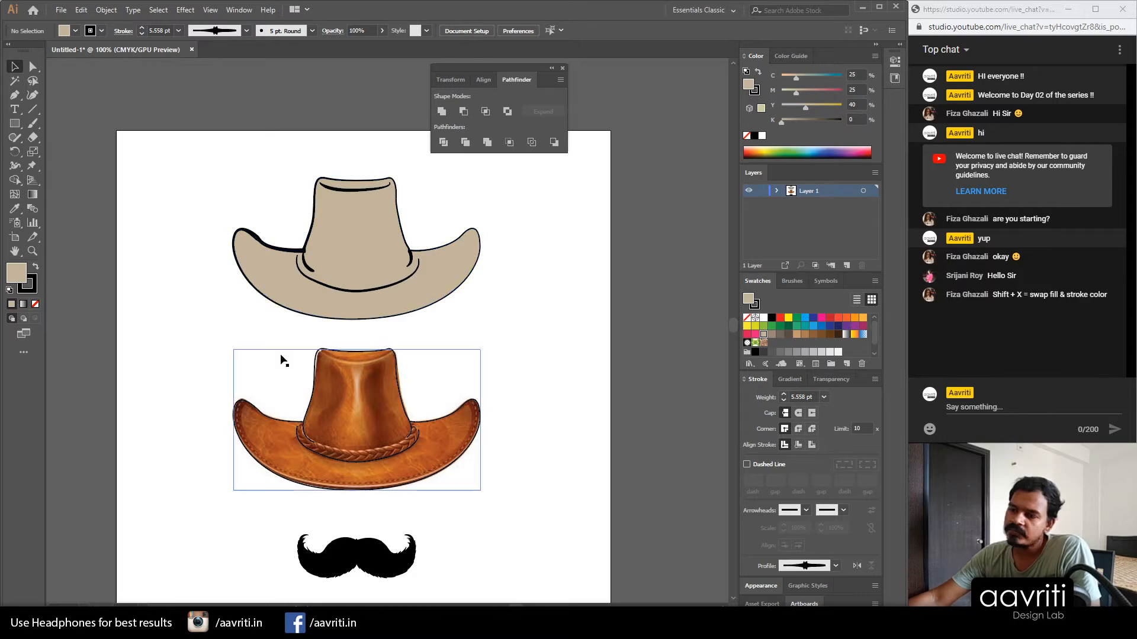
{"action": "scroll", "coordinate": [313, 284], "scroll_direction": "up", "scroll_amount": 1}
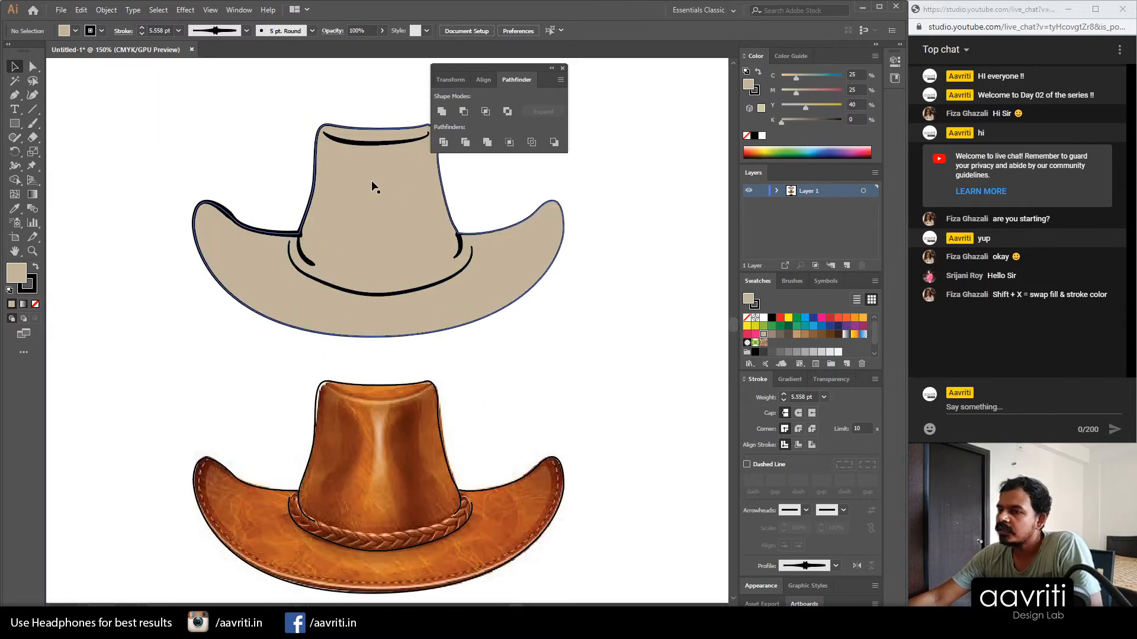
{"action": "left_click", "coordinate": [15, 95]}
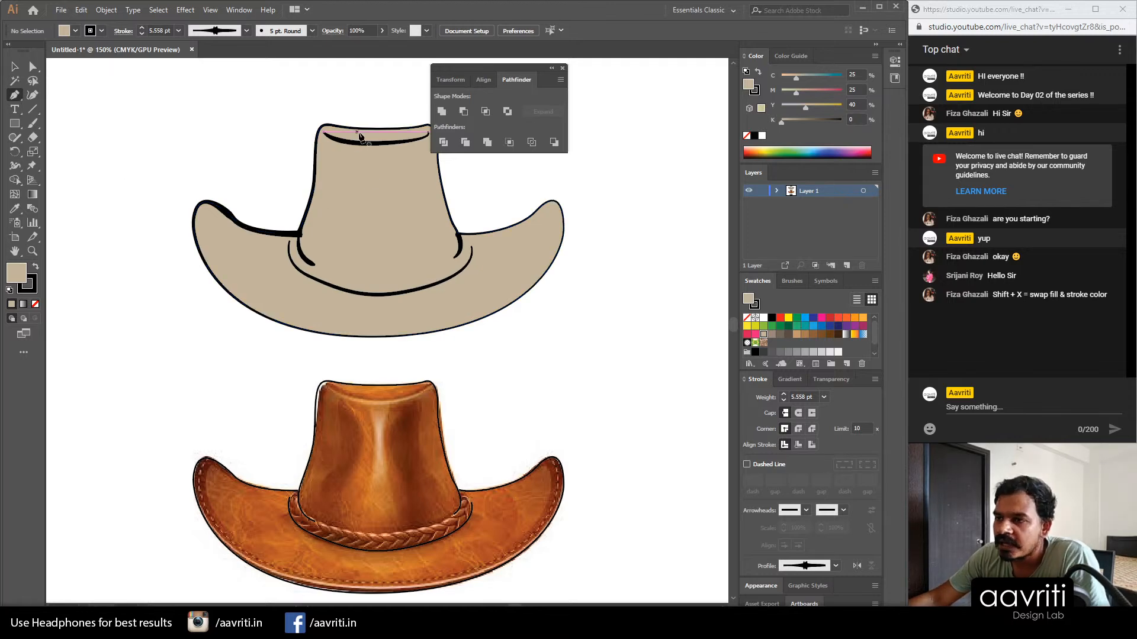
{"action": "left_click_drag", "start_coordinate": [368, 172], "coordinate": [379, 196]}
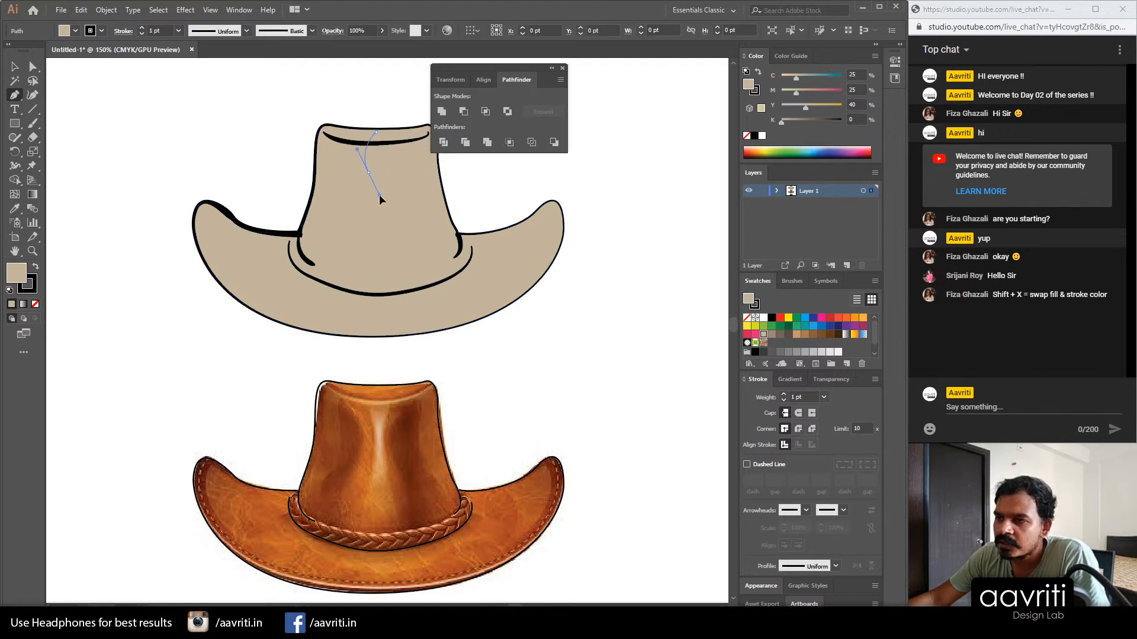
{"action": "left_click_drag", "start_coordinate": [348, 241], "coordinate": [215, 243]}
{"action": "left_click_drag", "start_coordinate": [199, 203], "coordinate": [312, 195]}
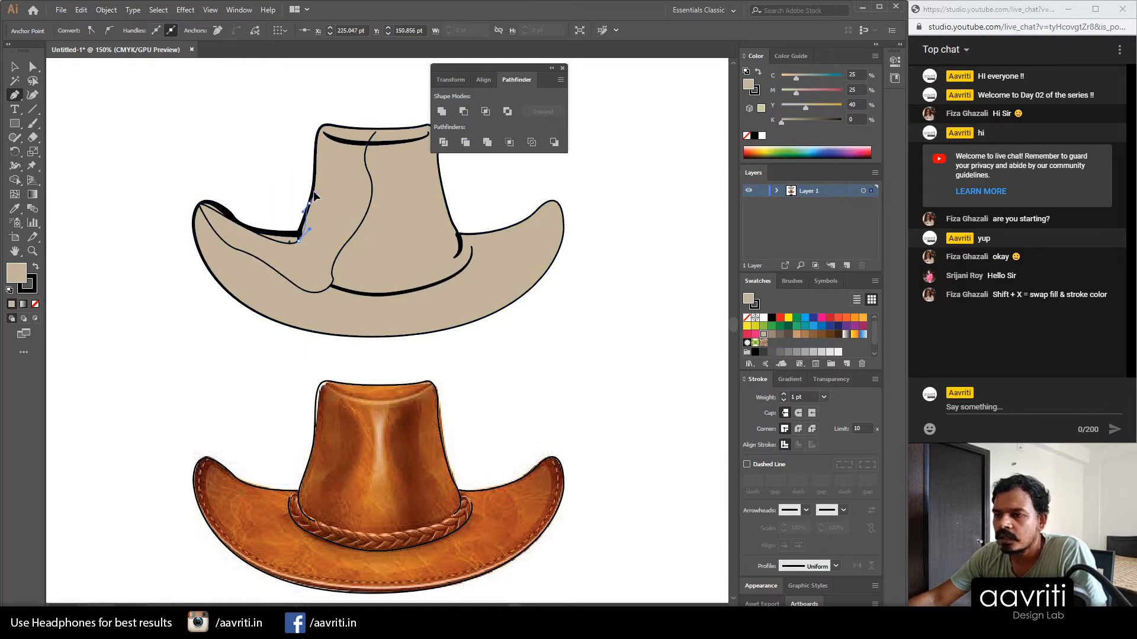
{"action": "left_click_drag", "start_coordinate": [325, 125], "coordinate": [334, 132]}
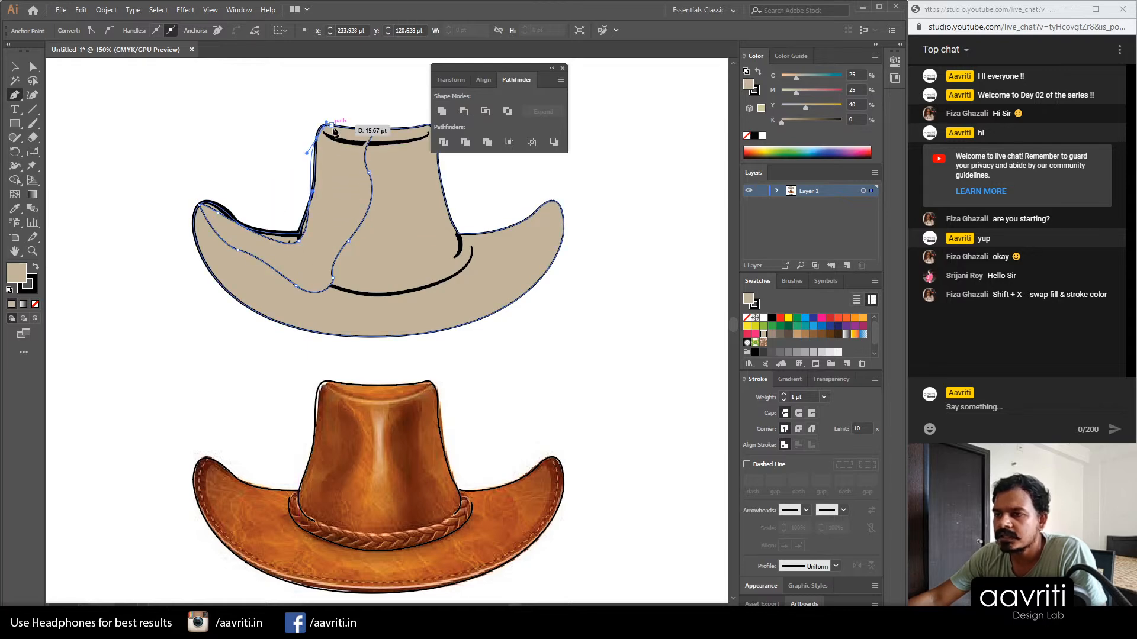
{"action": "left_click", "coordinate": [375, 132]}
Step: Reshape the shadow's upper edge with the Direct Selection tool so it follows the crown's upper-left corner
{"action": "scroll", "coordinate": [291, 214], "scroll_direction": "up", "scroll_amount": 1}
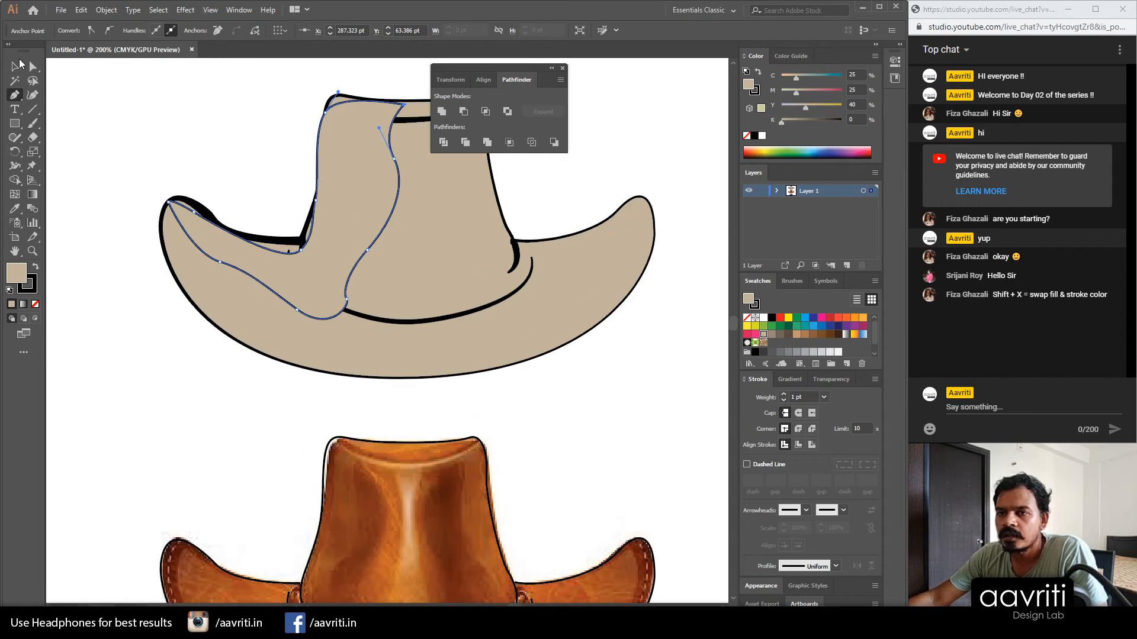
{"action": "left_click", "coordinate": [15, 67]}
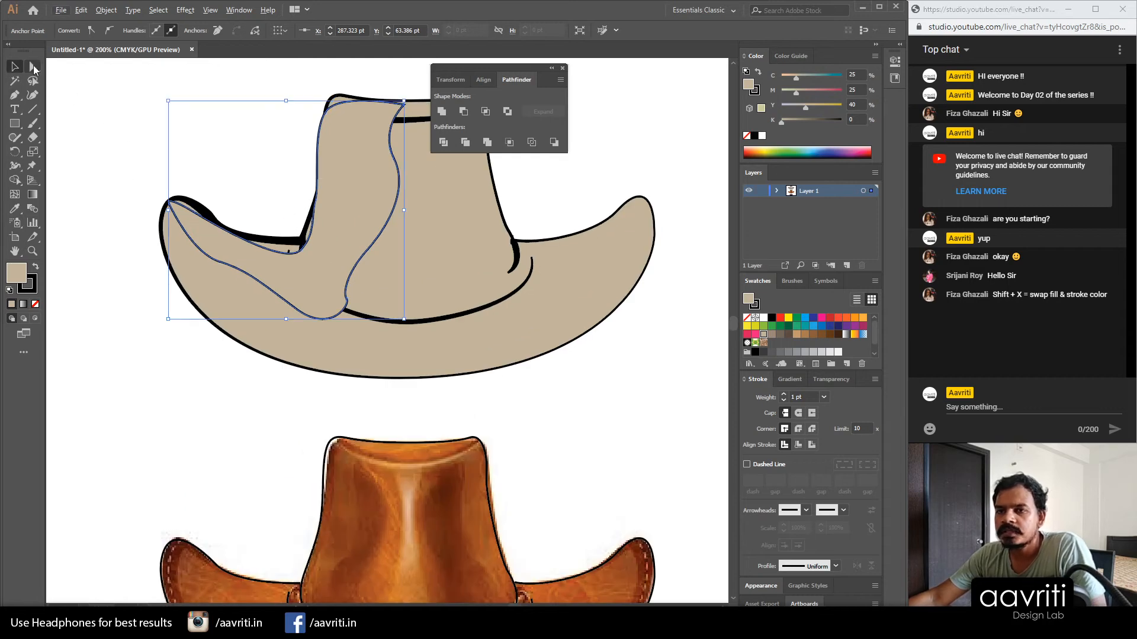
{"action": "left_click", "coordinate": [33, 67]}
{"action": "scroll", "coordinate": [286, 219], "scroll_direction": "up", "scroll_amount": 2}
{"action": "left_click", "coordinate": [354, 185]}
{"action": "scroll", "coordinate": [357, 191], "scroll_direction": "down", "scroll_amount": 2}
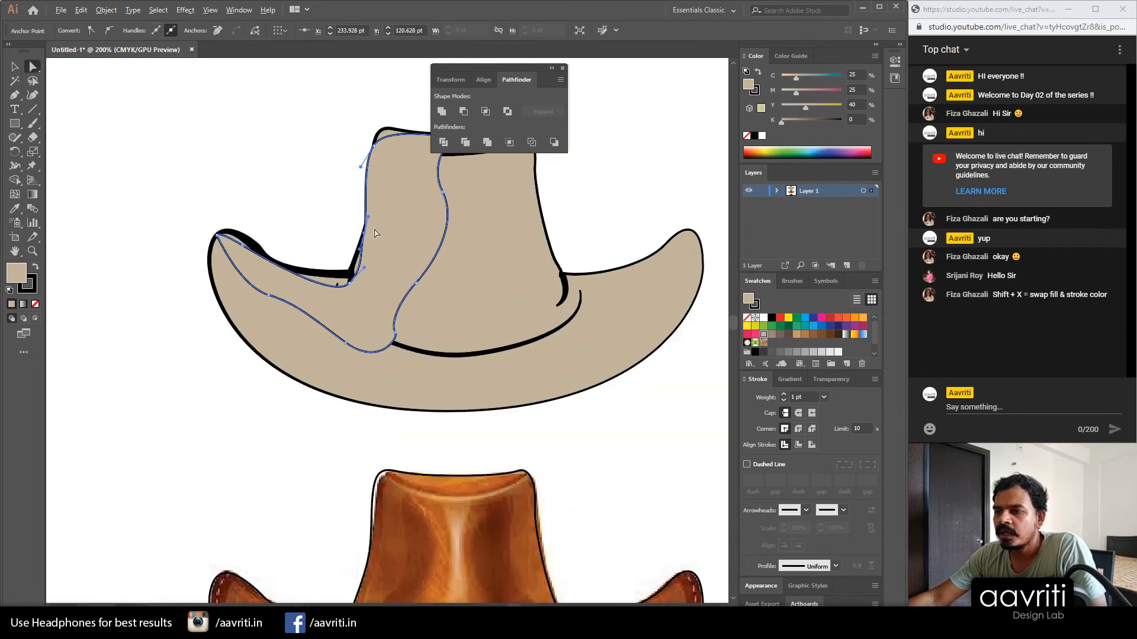
{"action": "left_click_drag", "start_coordinate": [374, 149], "coordinate": [398, 147]}
{"action": "scroll", "coordinate": [394, 135], "scroll_direction": "up", "scroll_amount": 3}
{"action": "left_click_drag", "start_coordinate": [373, 86], "coordinate": [345, 88]}
{"action": "scroll", "coordinate": [414, 173], "scroll_direction": "down", "scroll_amount": 2}
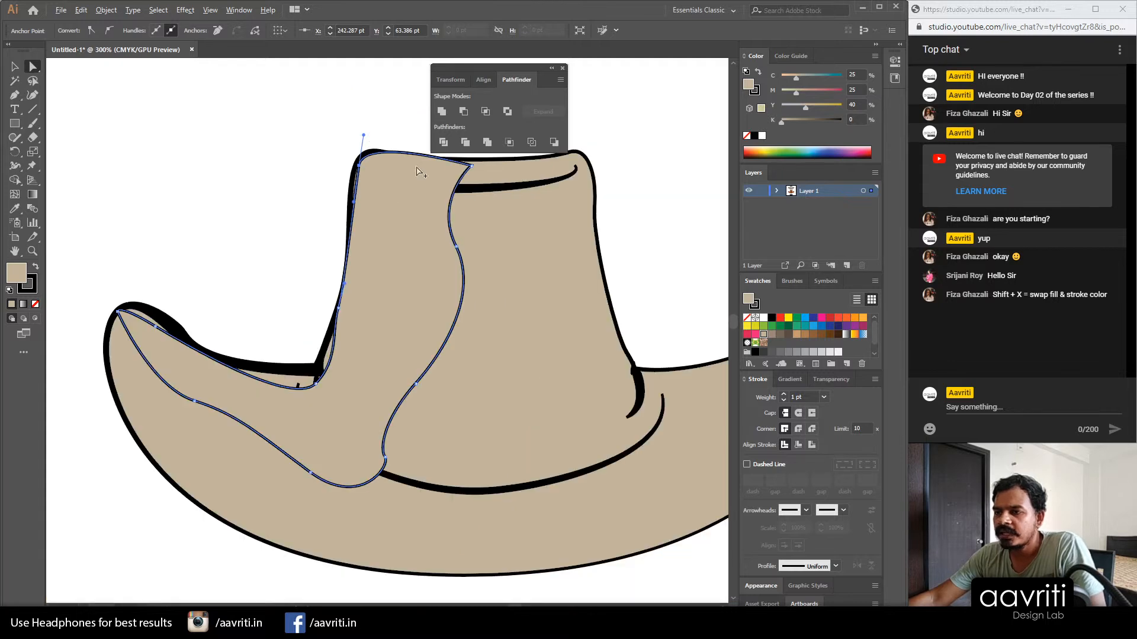
{"action": "left_click", "coordinate": [472, 169]}
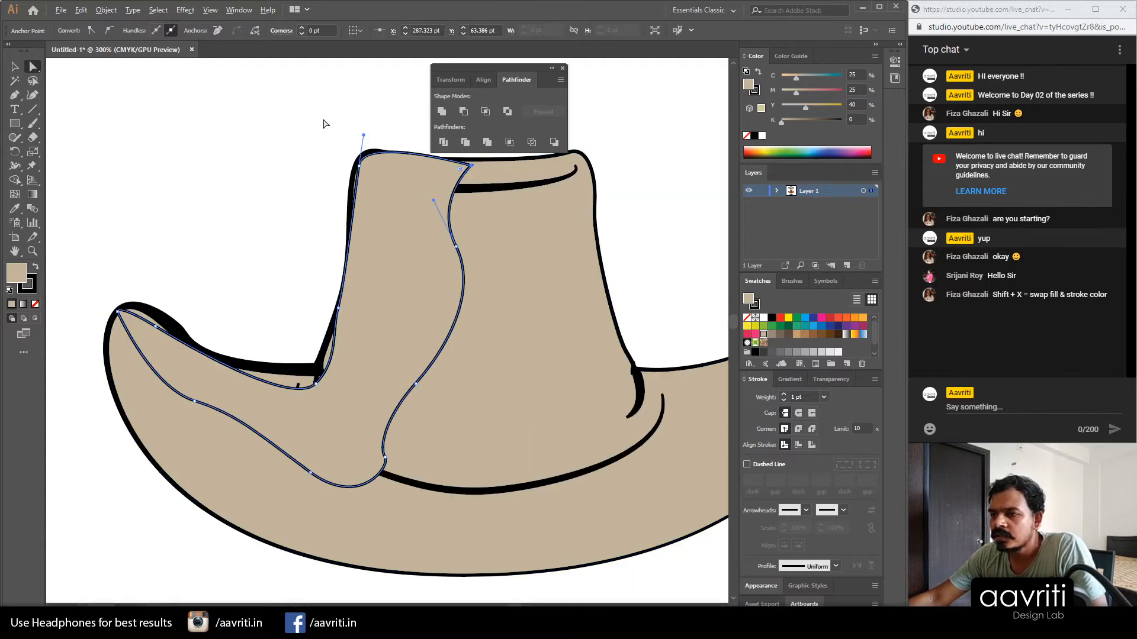
{"action": "left_click_drag", "start_coordinate": [359, 159], "coordinate": [355, 168]}
Step: Reshape the shadow path at the left crown and brim junction and near the brim tip to follow the hat outline
{"action": "left_click", "coordinate": [372, 342]}
{"action": "left_click_drag", "start_coordinate": [315, 396], "coordinate": [312, 364]}
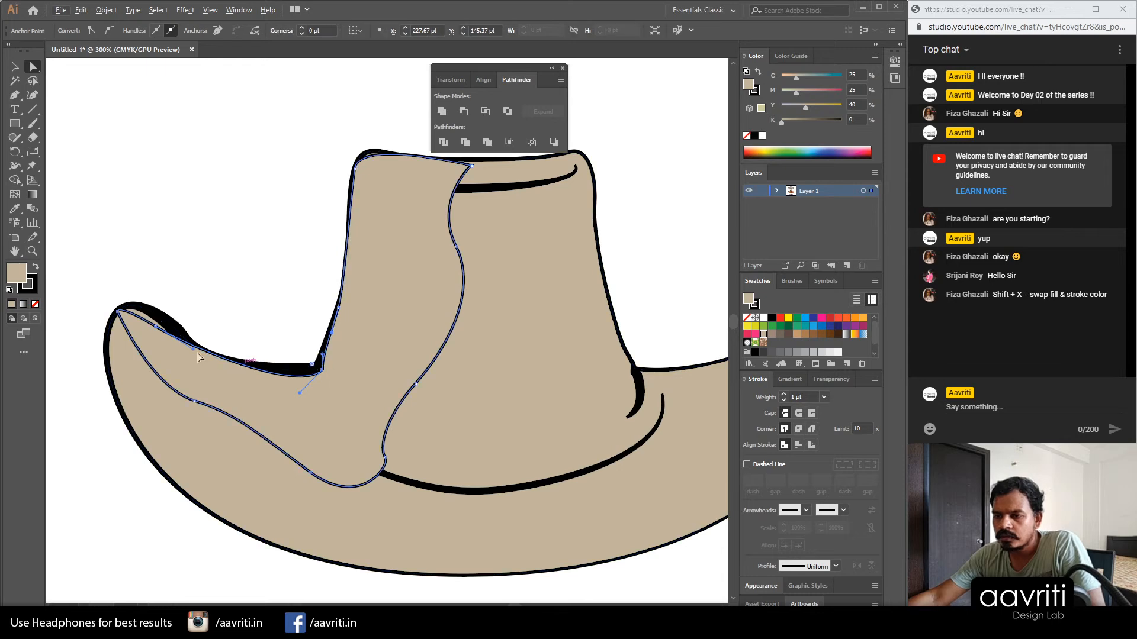
{"action": "left_click", "coordinate": [119, 310]}
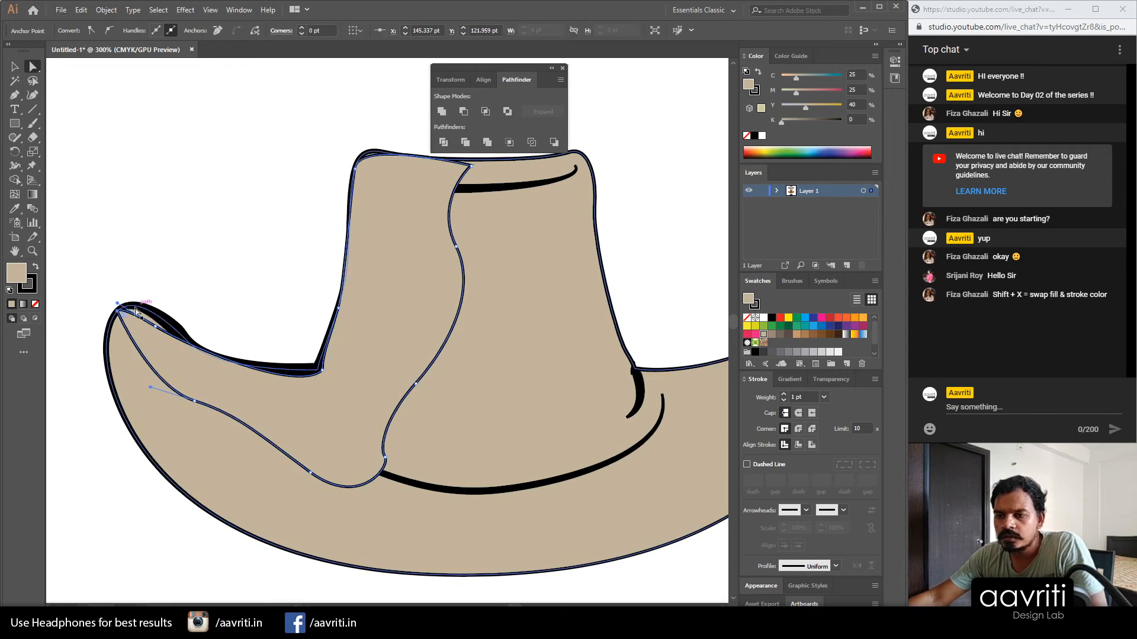
{"action": "left_click_drag", "start_coordinate": [118, 306], "coordinate": [197, 356]}
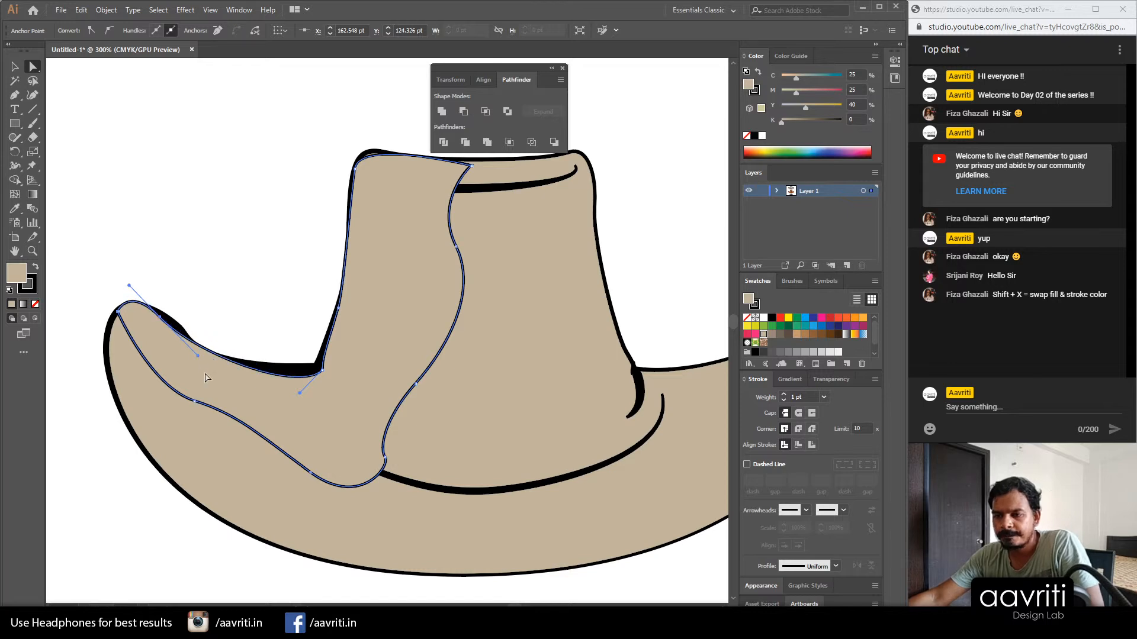
{"action": "left_click_drag", "start_coordinate": [199, 357], "coordinate": [188, 355]}
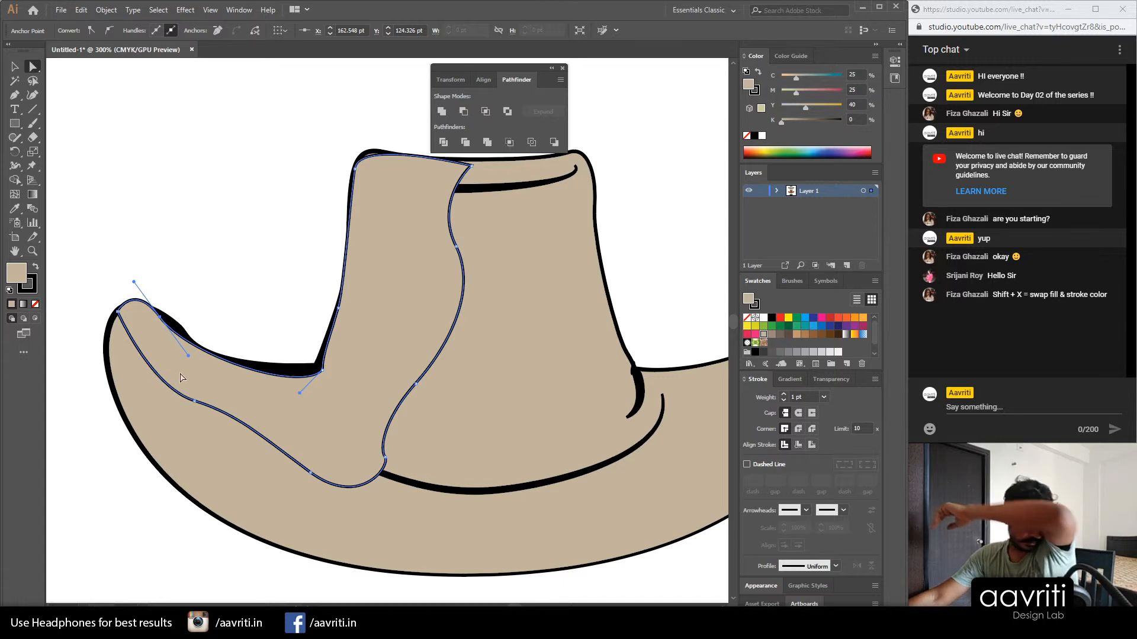
{"action": "left_click_drag", "start_coordinate": [133, 283], "coordinate": [138, 290]}
Step: Remove the shadow shape's stroke and darken its beige fill by setting black (K) to 26%
{"action": "left_click", "coordinate": [15, 67]}
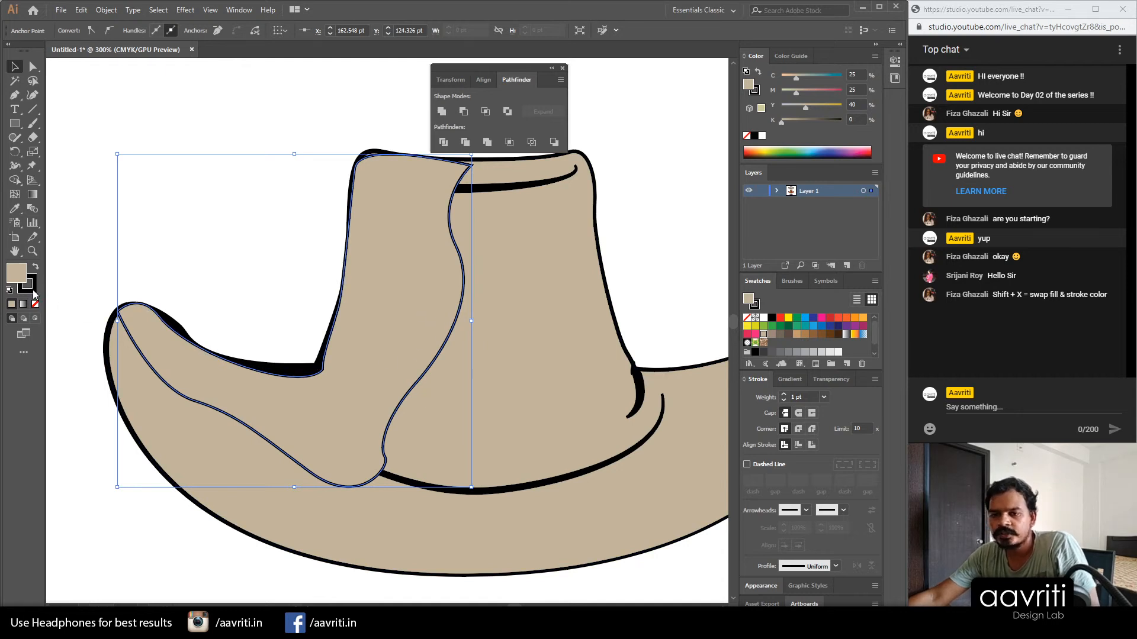
{"action": "left_click", "coordinate": [37, 305]}
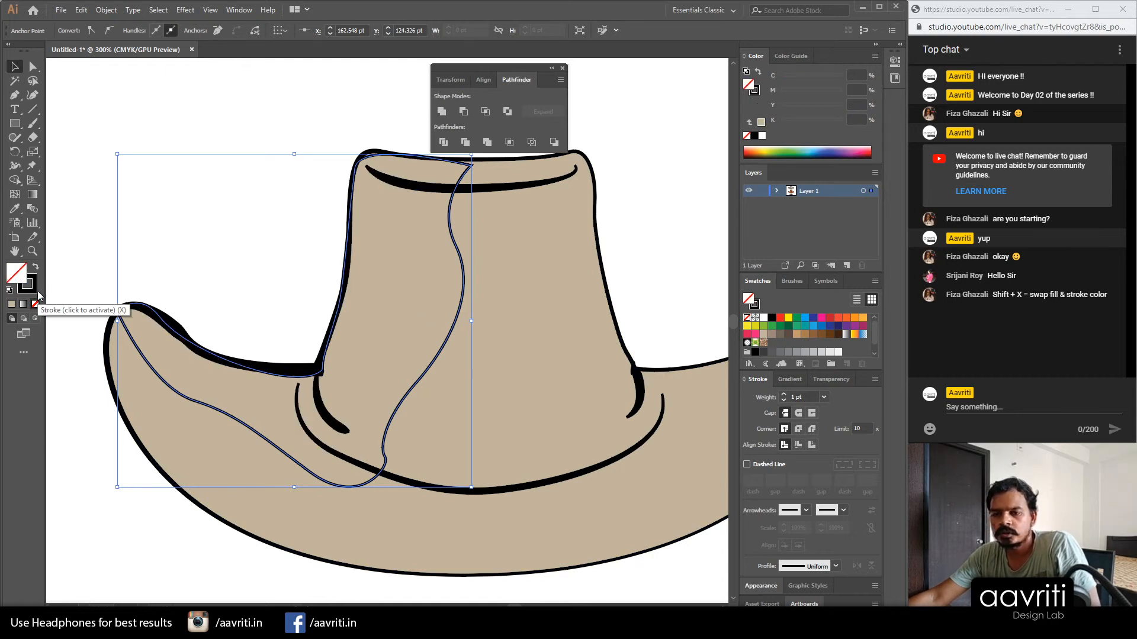
{"action": "key", "text": "ctrl+z"}
{"action": "key", "text": "x"}
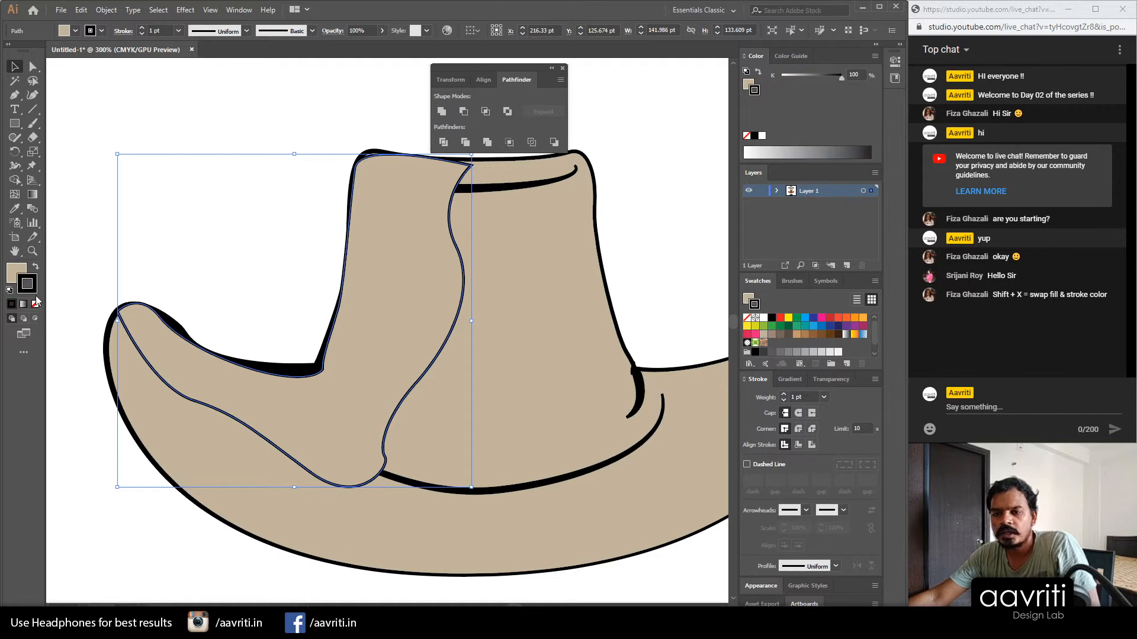
{"action": "left_click", "coordinate": [37, 304]}
{"action": "left_click", "coordinate": [18, 273]}
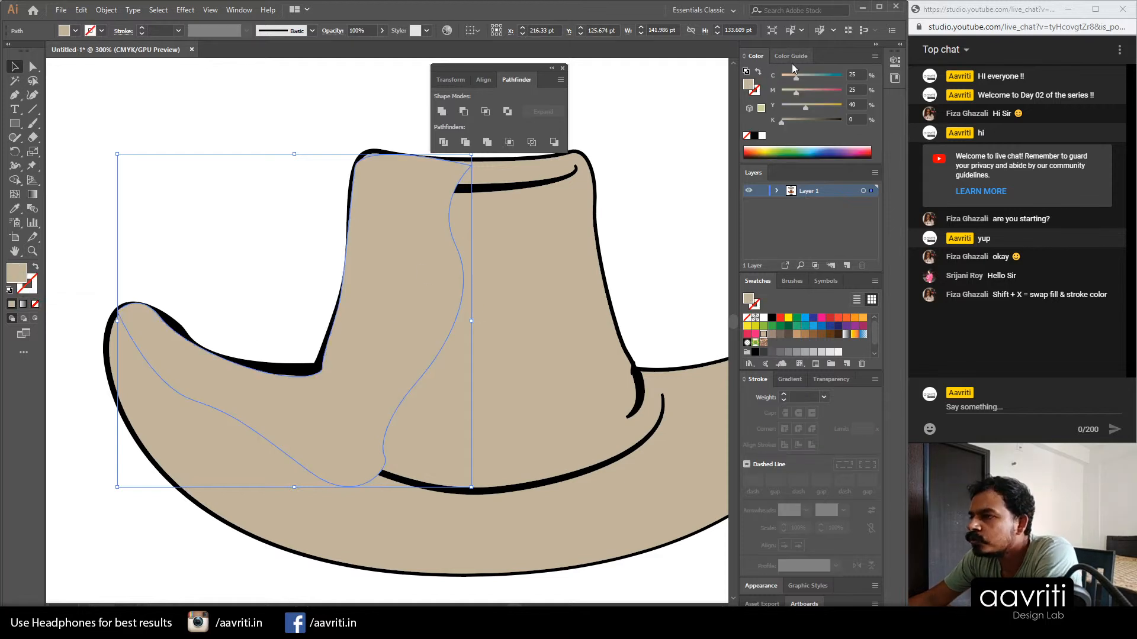
{"action": "left_click_drag", "start_coordinate": [783, 122], "coordinate": [798, 123]}
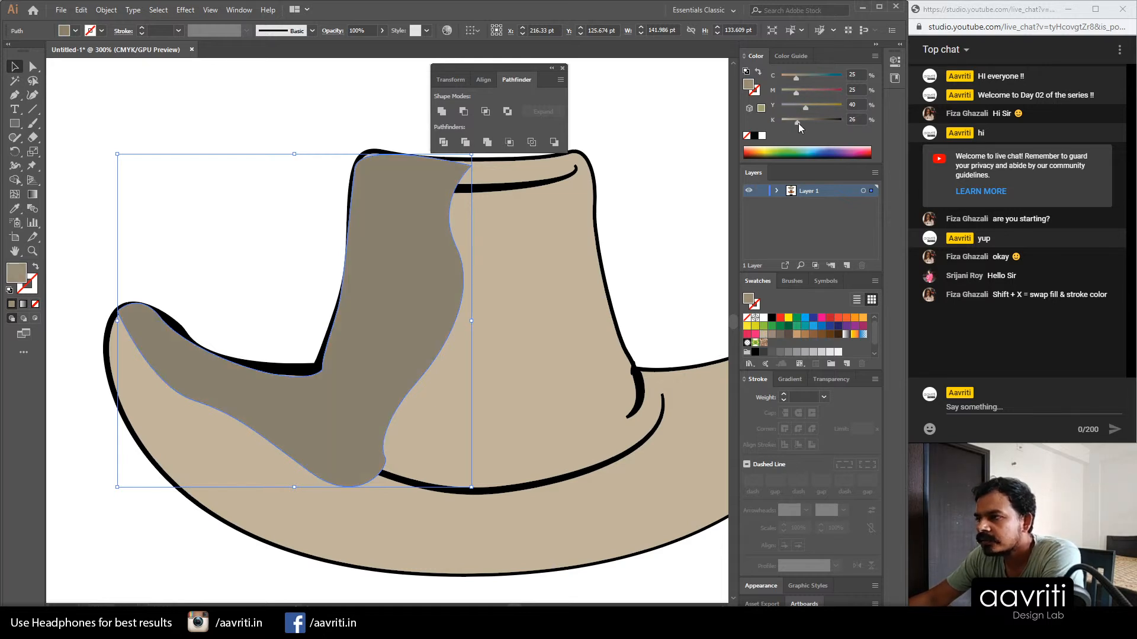
Step: Stack the shadow shape behind the hat's black detail lines but above the beige hat fill, and deselect it
{"action": "left_click", "coordinate": [614, 247]}
{"action": "left_click", "coordinate": [386, 313]}
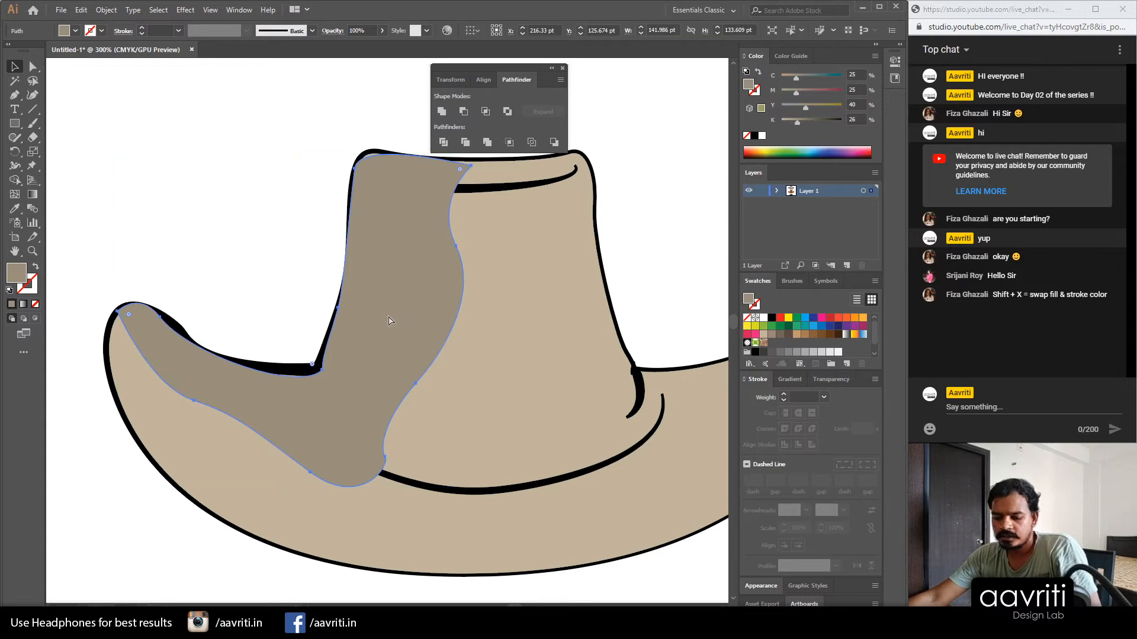
{"action": "key", "text": "Delete"}
{"action": "left_click", "coordinate": [385, 487]}
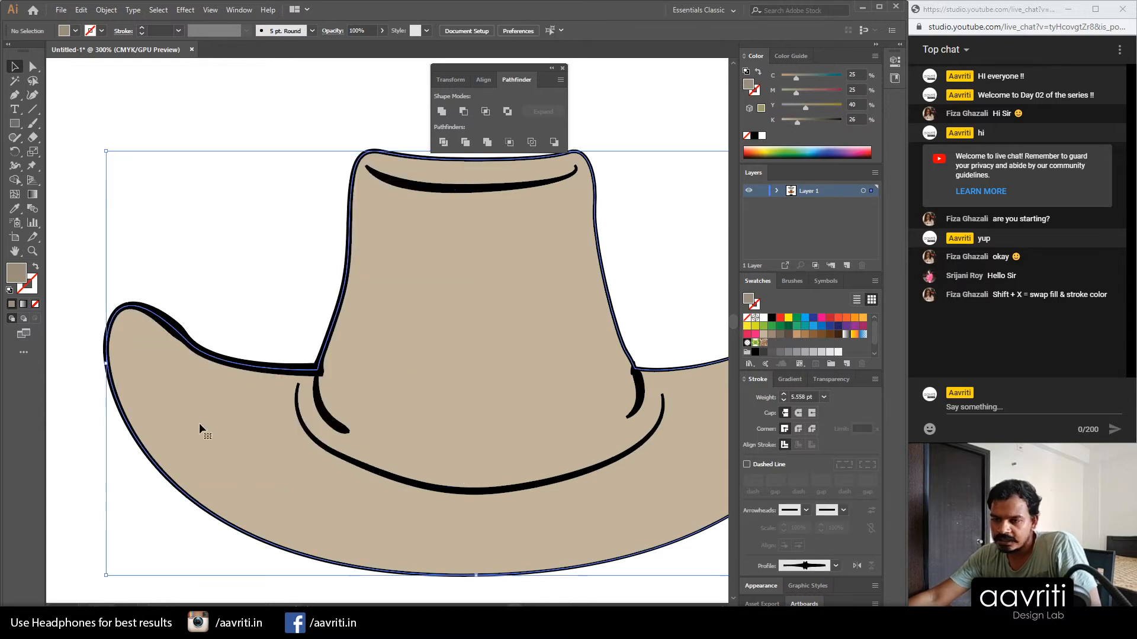
{"action": "key", "text": "ctrl+z"}
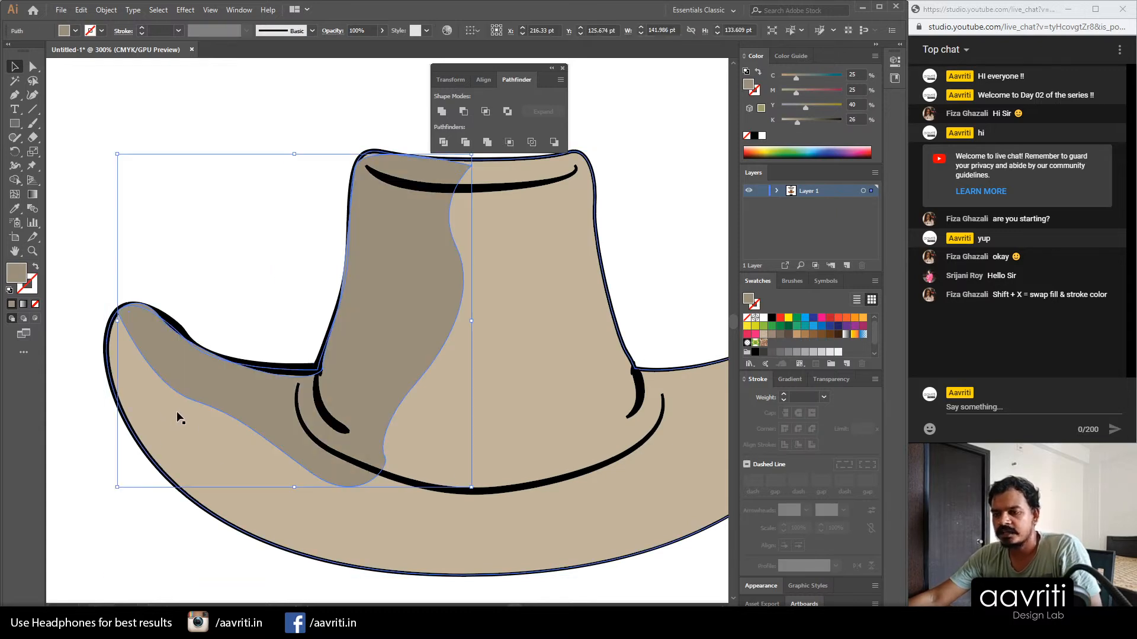
{"action": "left_click", "coordinate": [67, 201]}
Step: Delete the brown leather reference hat below the illustration
{"action": "scroll", "coordinate": [284, 336], "scroll_direction": "down", "scroll_amount": 2}
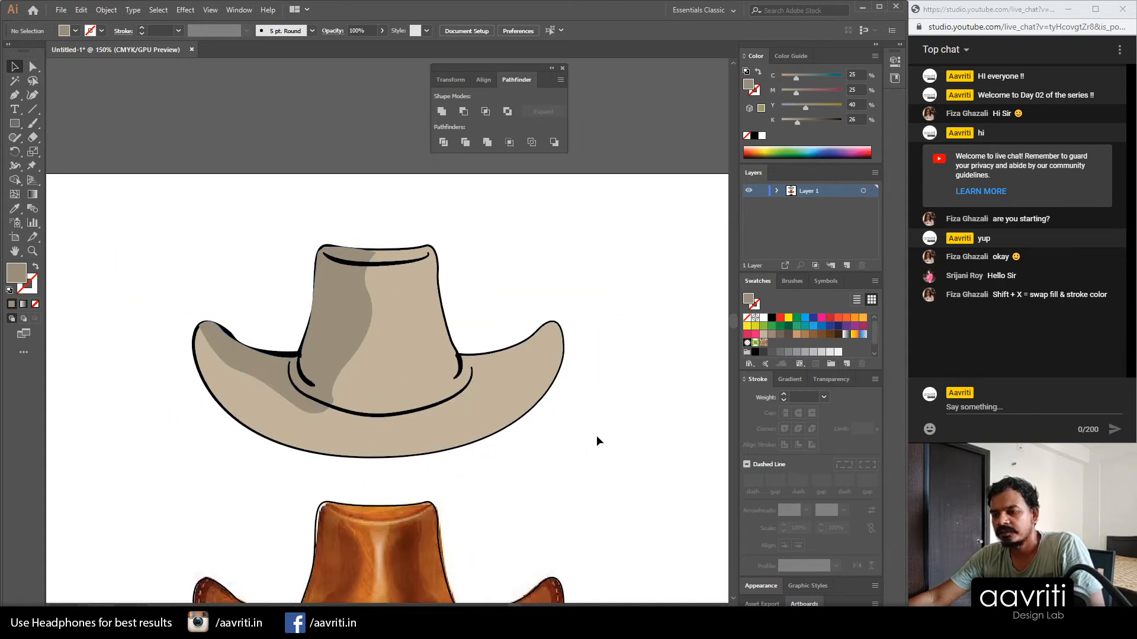
{"action": "scroll", "coordinate": [535, 267], "scroll_direction": "down", "scroll_amount": 1}
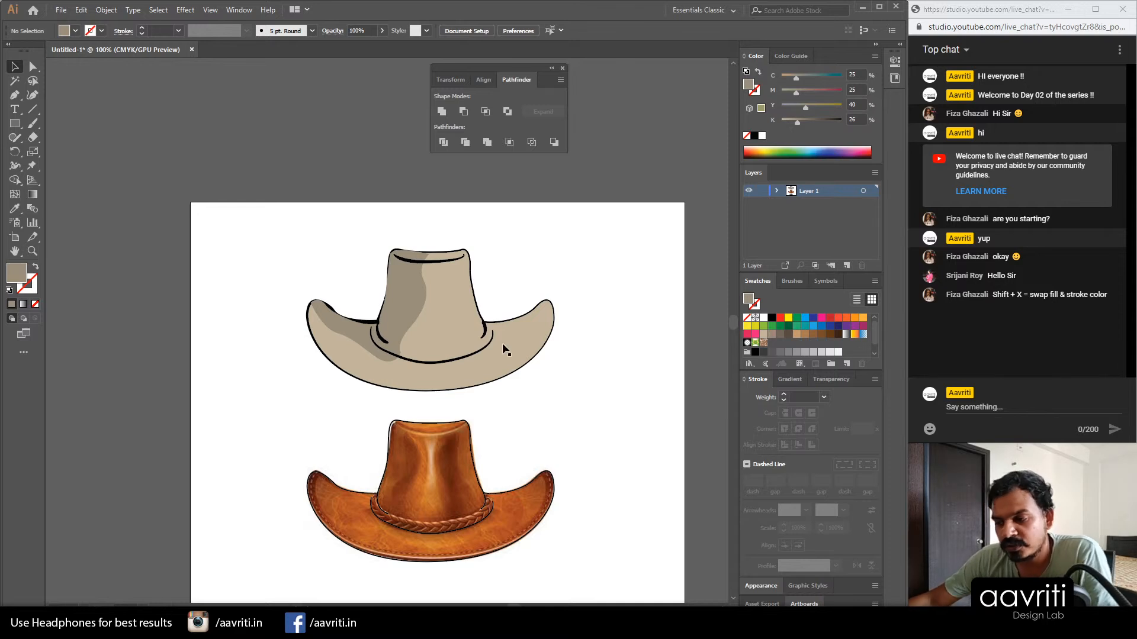
{"action": "scroll", "coordinate": [504, 349], "scroll_direction": "down", "scroll_amount": 2}
{"action": "left_click_drag", "start_coordinate": [243, 377], "coordinate": [554, 467]}
{"action": "key", "text": "Delete"}
Step: Move the moustache up beneath the hat, slightly scaled down, and group it with the hat
{"action": "left_click_drag", "start_coordinate": [465, 547], "coordinate": [484, 392]}
{"action": "left_click", "coordinate": [533, 401]}
{"action": "left_click_drag", "start_coordinate": [585, 418], "coordinate": [106, 183]}
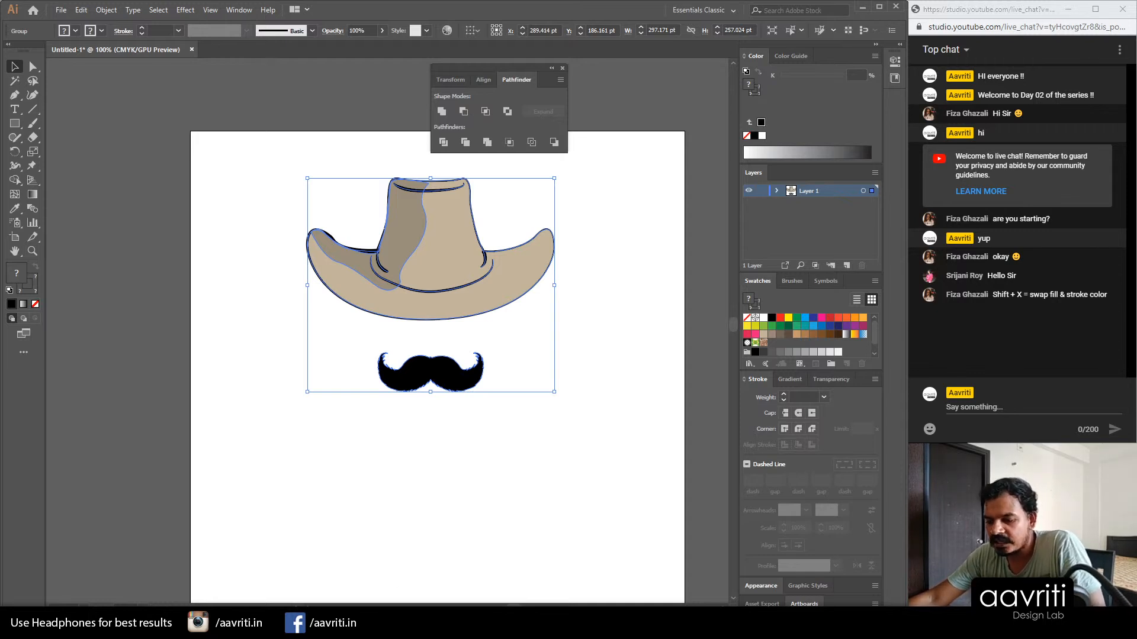
Step: Try to paste the artwork into the InDesign poster, undo the paste, and return to Illustrator
{"action": "key", "text": "alt+Tab"}
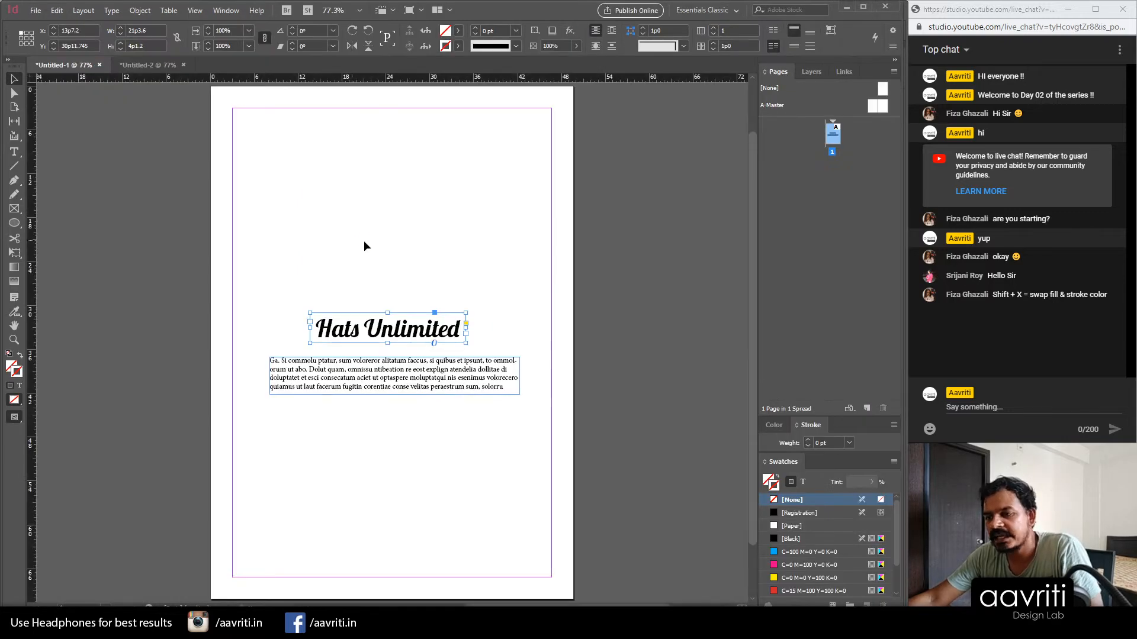
{"action": "key", "text": "ctrl+v"}
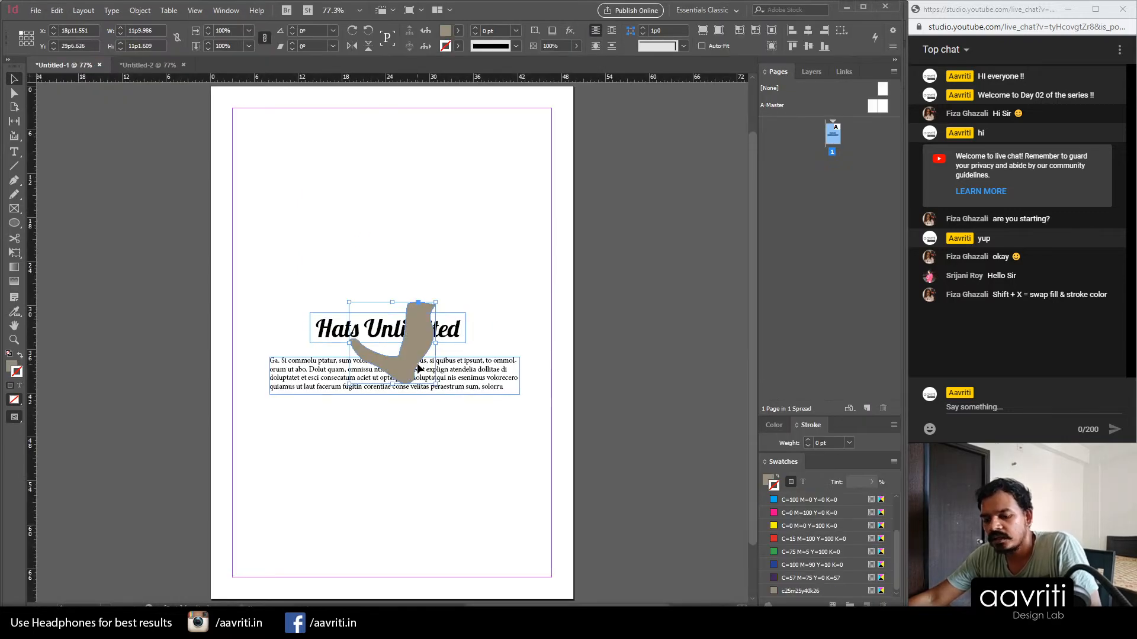
{"action": "key", "text": "ctrl+z"}
{"action": "key", "text": "alt+Tab"}
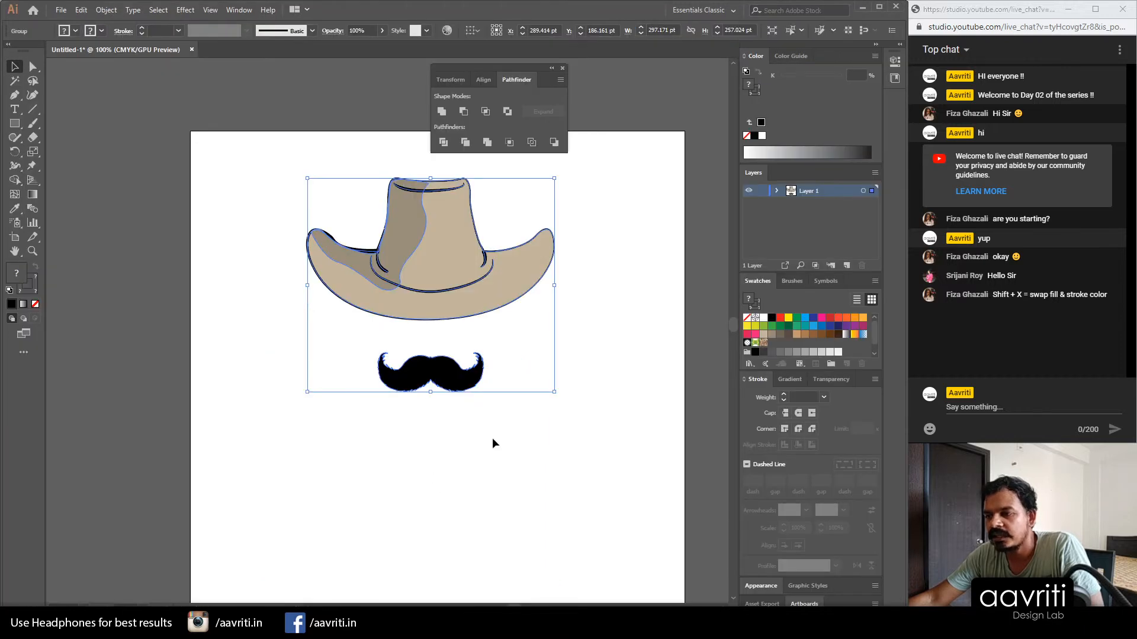
Step: Copy the hat and moustache artwork into the InDesign poster and position it above the Hats Unlimited title
{"action": "key", "text": "ctrl+a"}
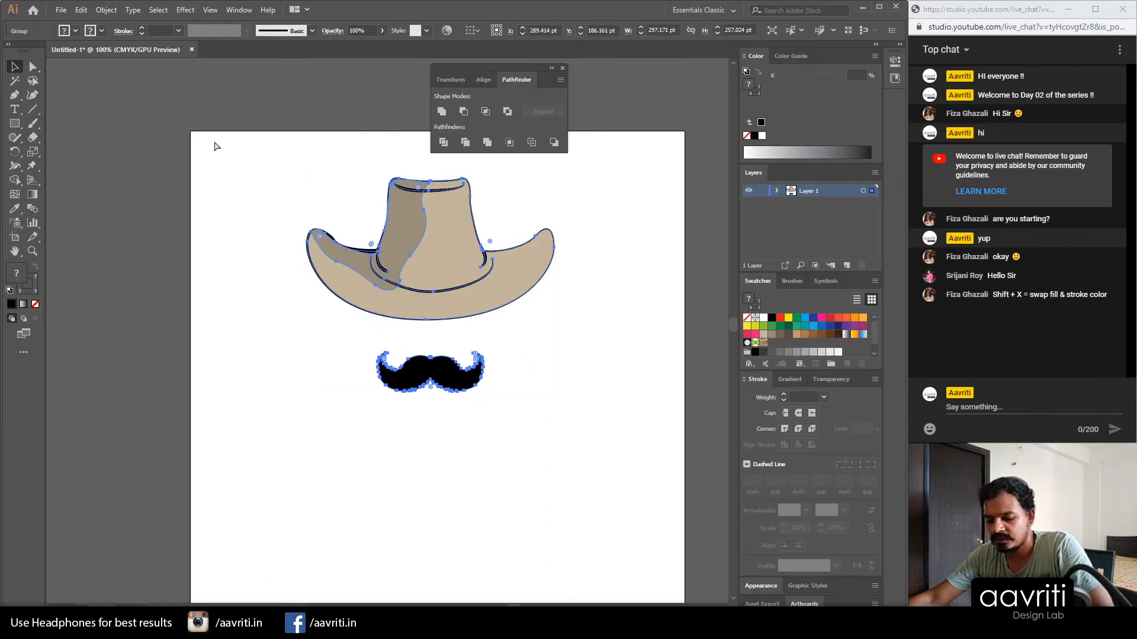
{"action": "key", "text": "ctrl+c"}
{"action": "key", "text": "alt+Tab"}
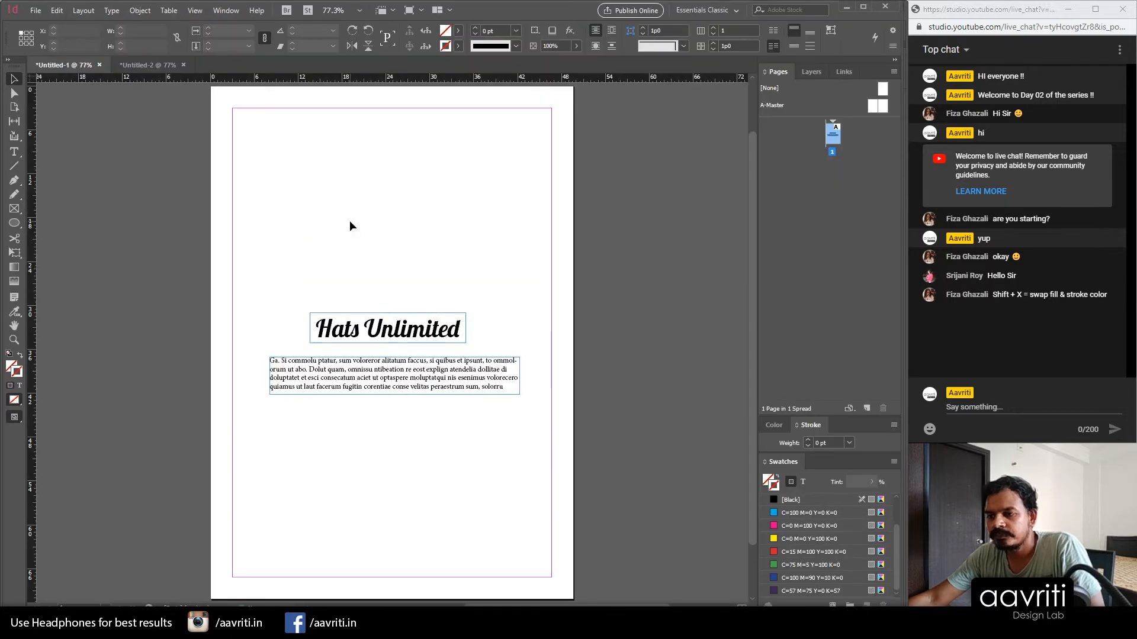
{"action": "key", "text": "ctrl+v"}
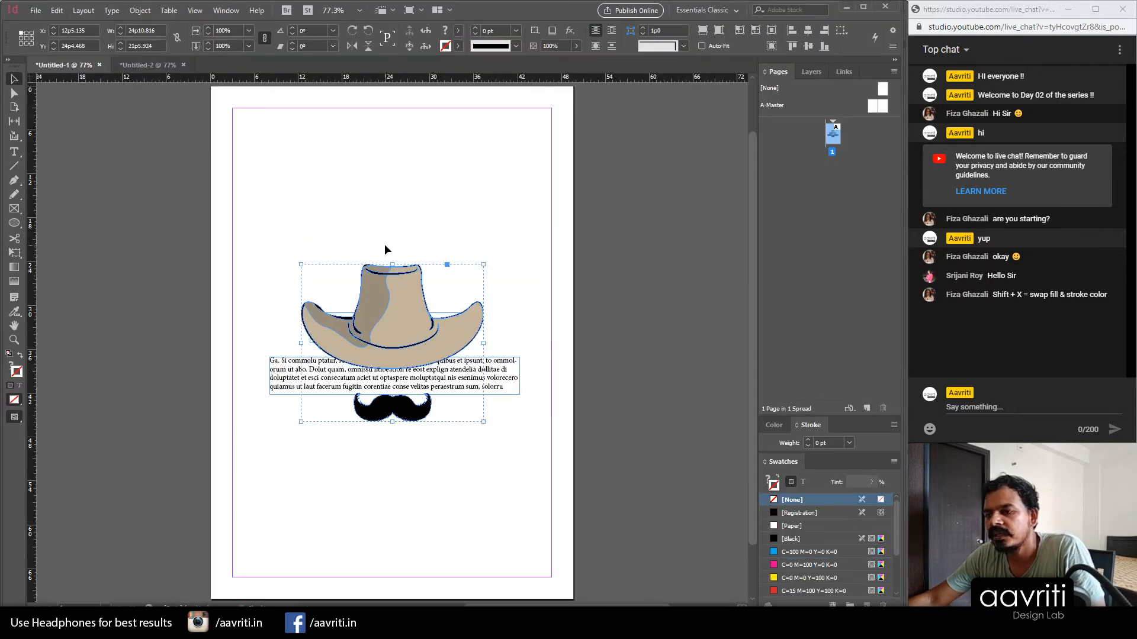
{"action": "left_click_drag", "start_coordinate": [392, 328], "coordinate": [386, 193]}
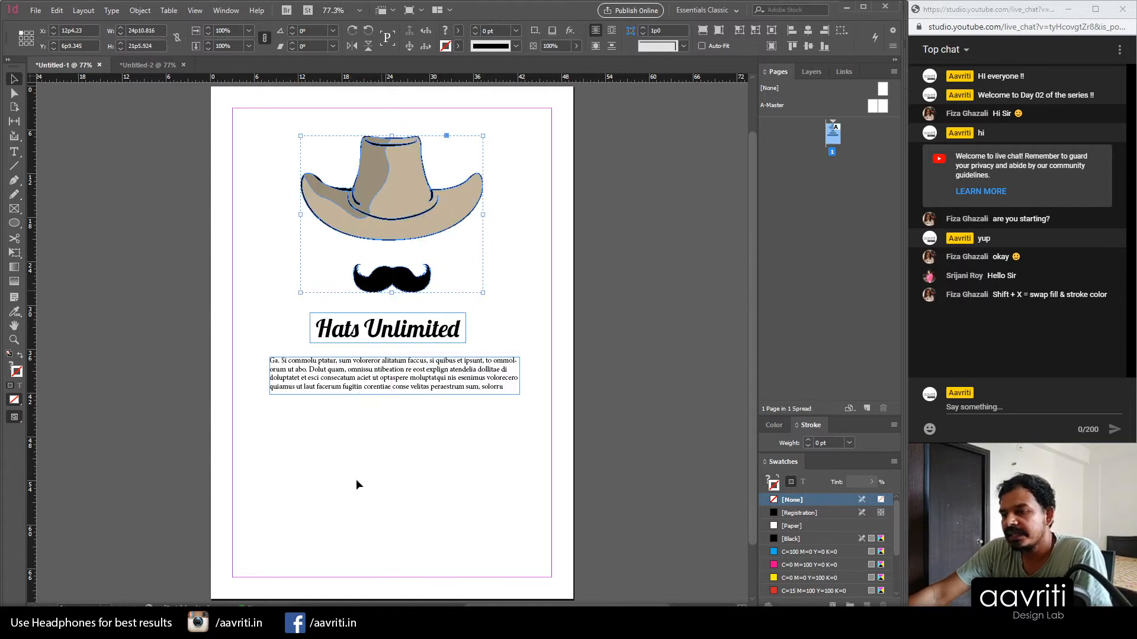
{"action": "key", "text": "alt+Tab"}
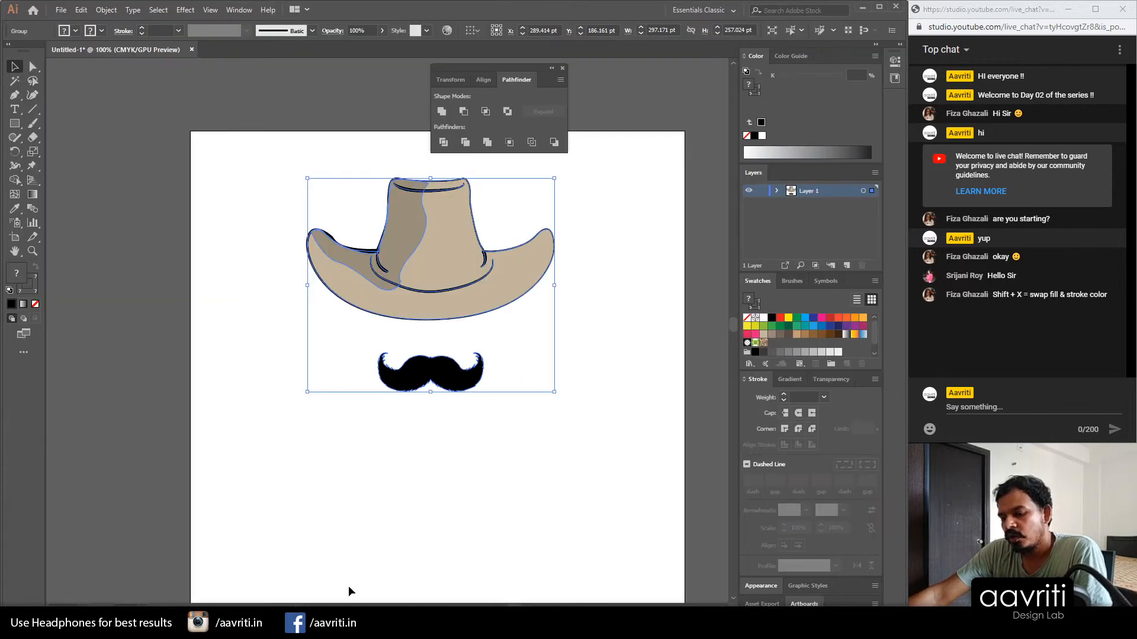
{"action": "key", "text": "alt+Tab"}
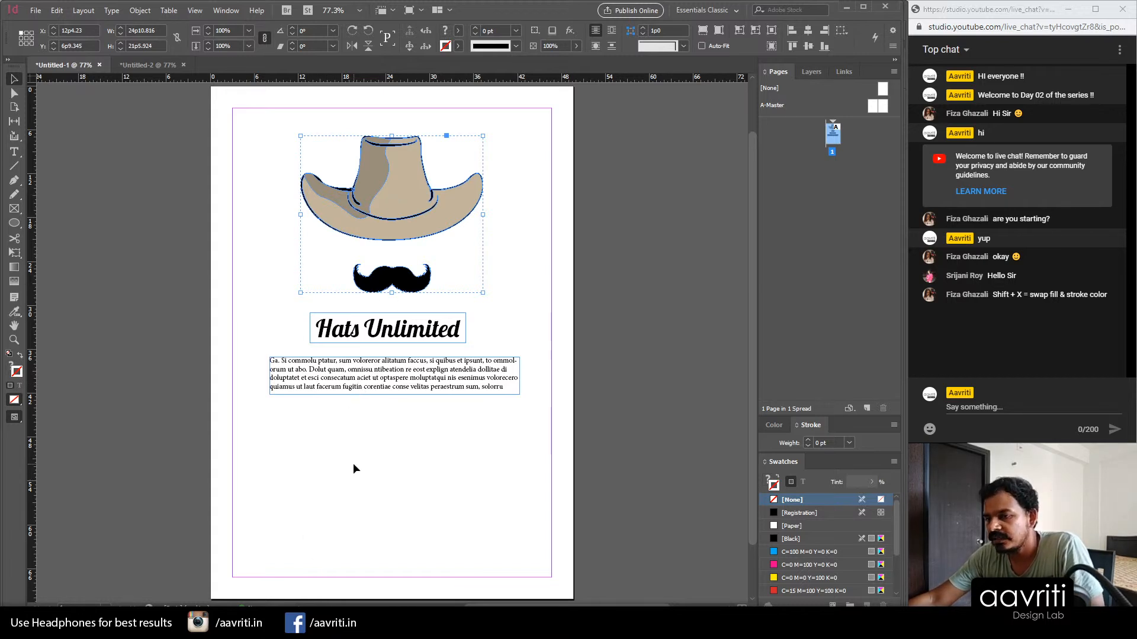
Step: Switch to Illustrator and change the moustache's black fill to the dark brown swatch
{"action": "key", "text": "alt+Tab"}
{"action": "left_click", "coordinate": [479, 440]}
{"action": "left_click", "coordinate": [454, 373]}
{"action": "left_click", "coordinate": [605, 434]}
{"action": "left_click", "coordinate": [452, 382]}
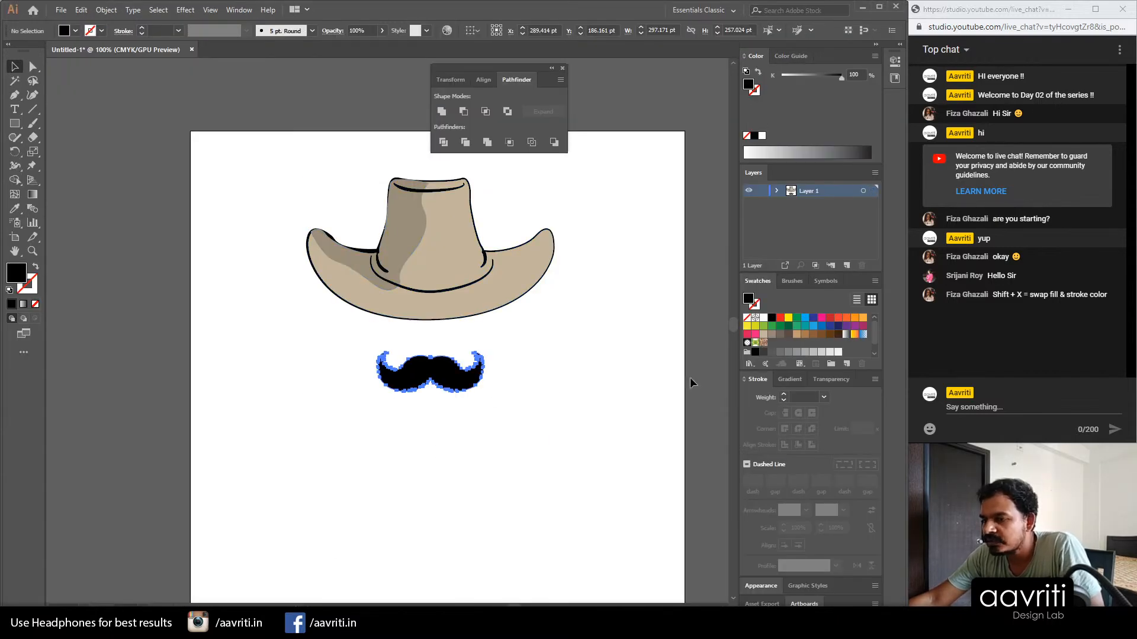
{"action": "left_click", "coordinate": [837, 336]}
{"action": "left_click", "coordinate": [421, 520]}
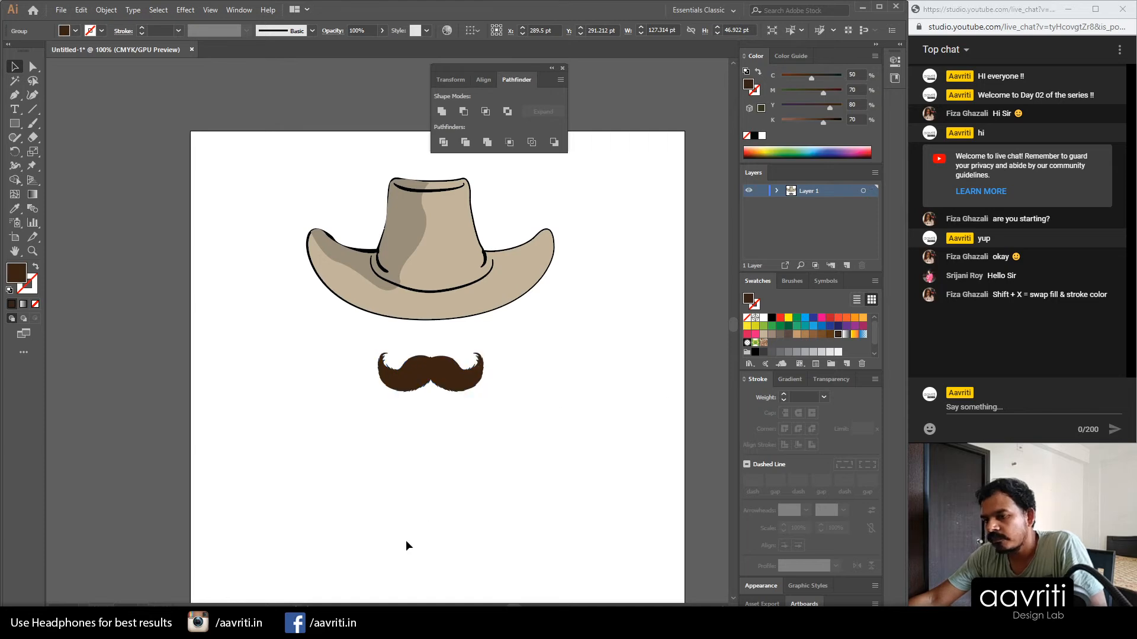
Step: Switch to InDesign and delete the pasted hat and moustache artwork from the poster
{"action": "key", "text": "alt+Tab"}
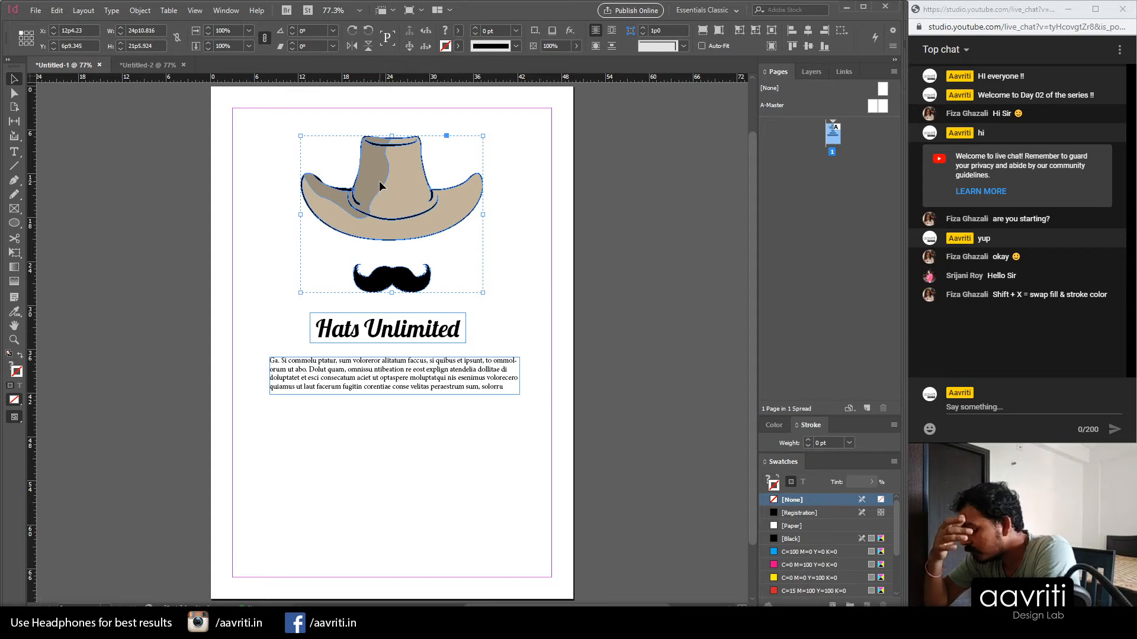
{"action": "key", "text": "Delete"}
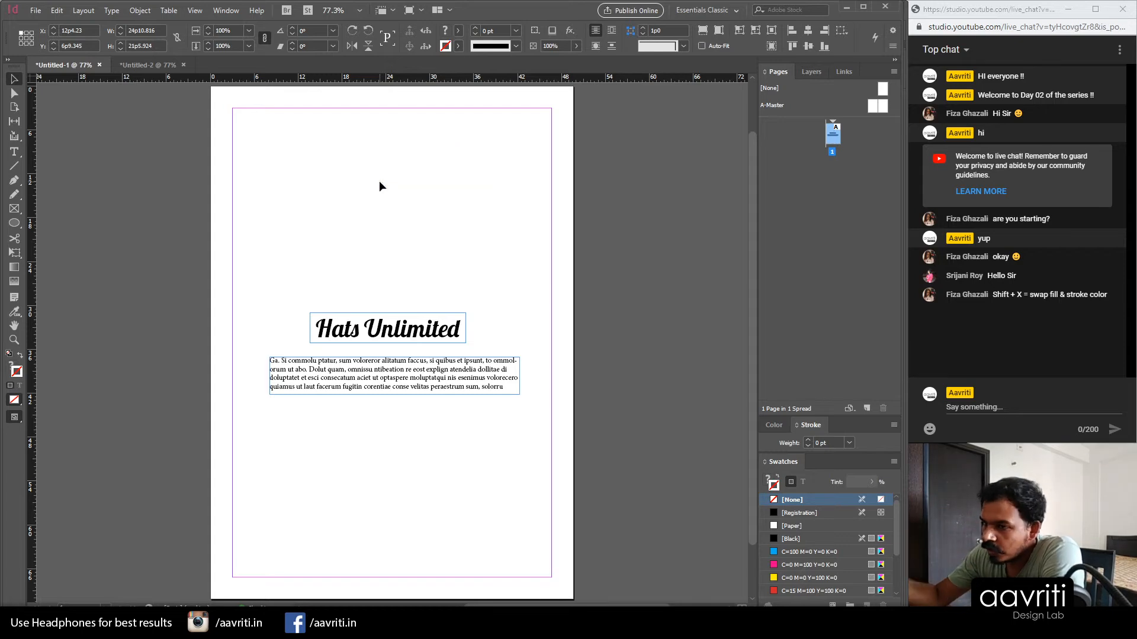
Step: Return to Illustrator and group the hat with the recoloured moustache
{"action": "key", "text": "alt+Tab"}
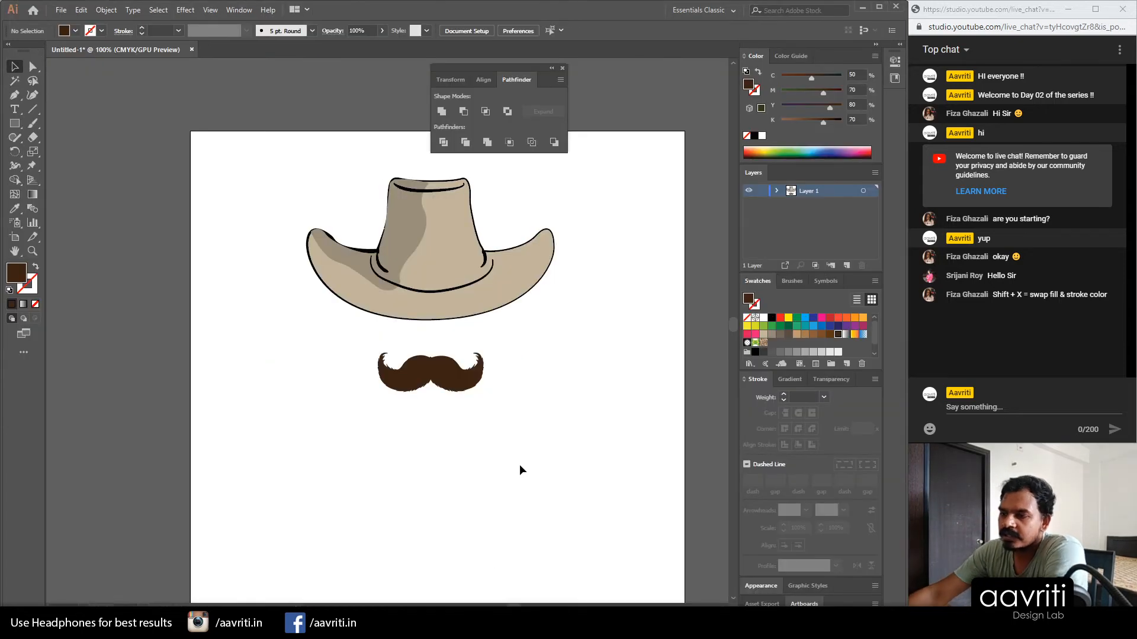
{"action": "left_click_drag", "start_coordinate": [615, 465], "coordinate": [186, 159]}
{"action": "key", "text": "ctrl+g"}
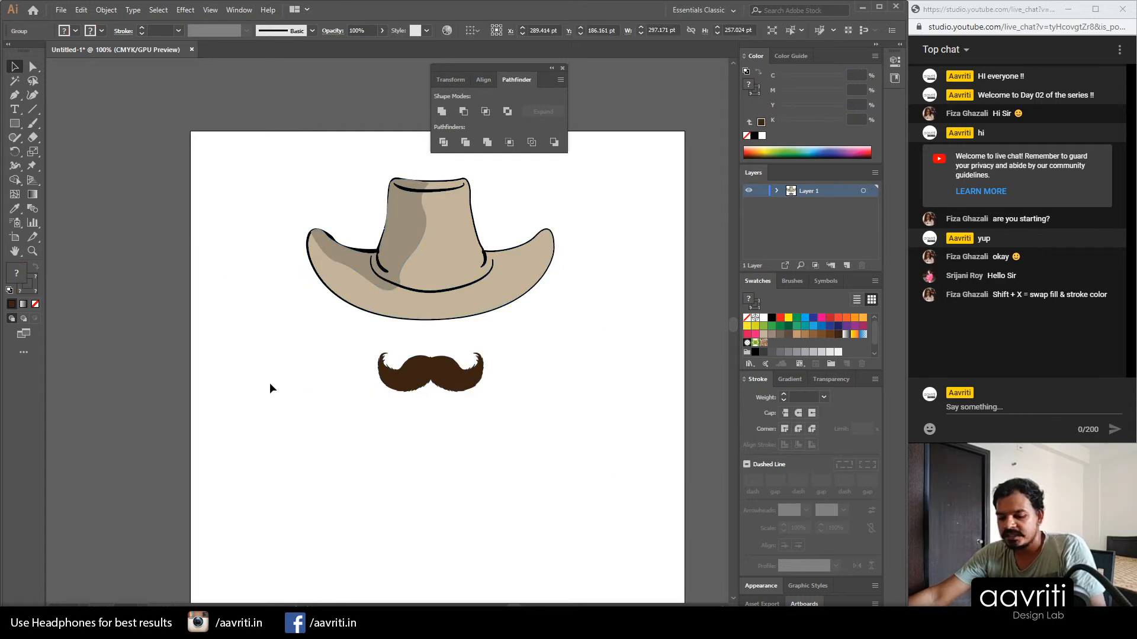
Step: Start saving the Illustrator document and go to the AAVRITI > LIVE MATERIAL > ESSENTIALS > IMAGES folder on drive D
{"action": "key", "text": "ctrl+s"}
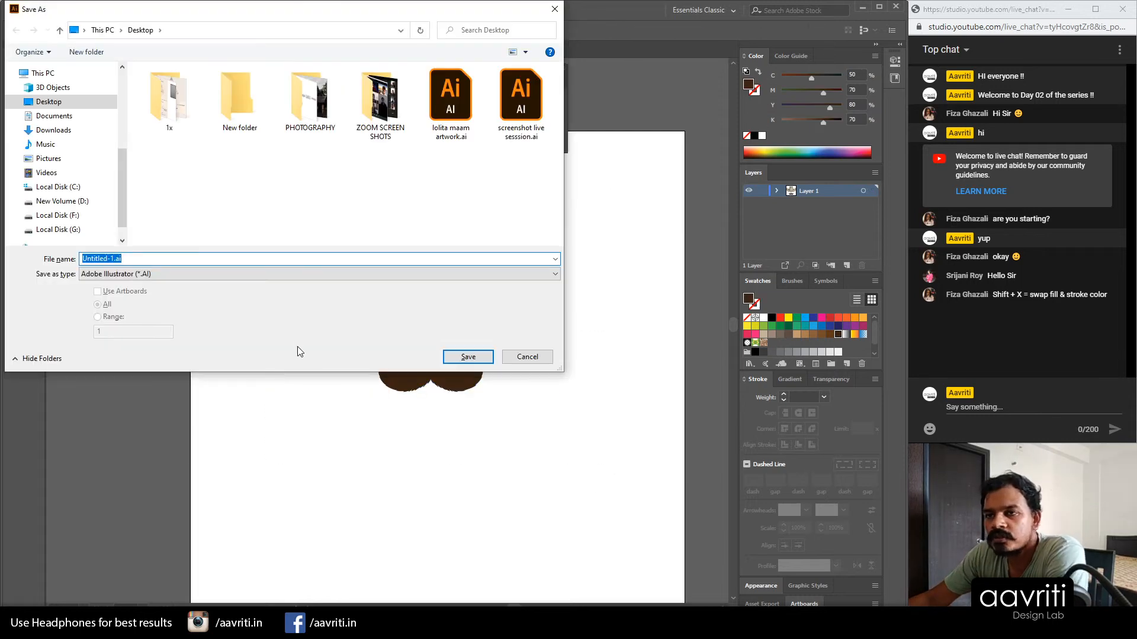
{"action": "left_click", "coordinate": [59, 201]}
{"action": "left_click", "coordinate": [180, 88]}
{"action": "double_click", "coordinate": [181, 87]}
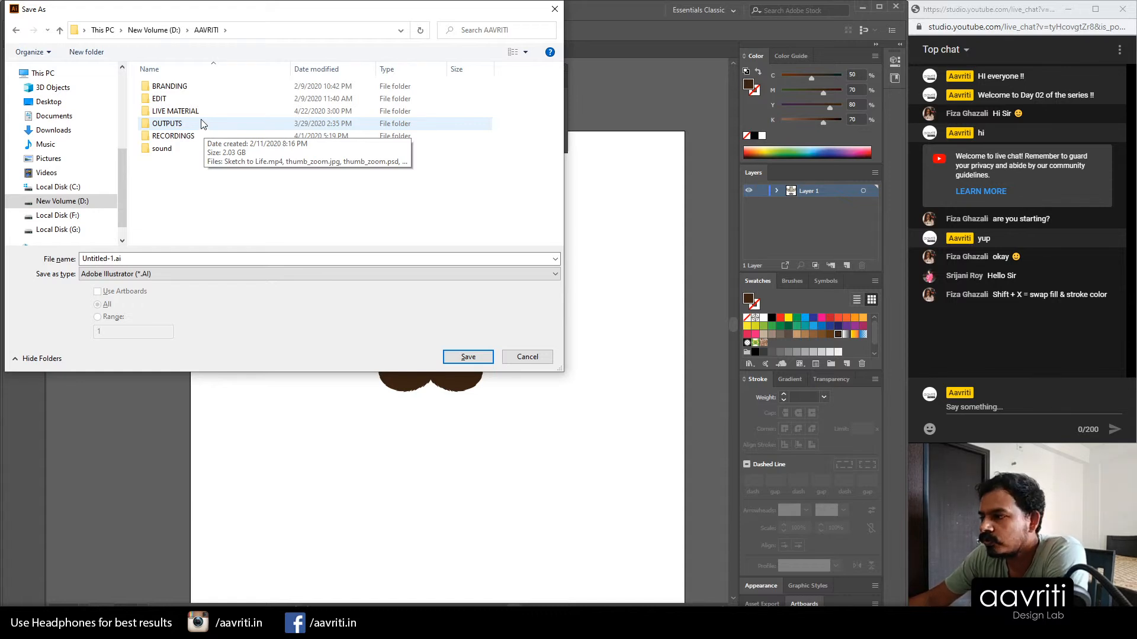
{"action": "double_click", "coordinate": [177, 111]}
{"action": "left_click", "coordinate": [177, 89]}
{"action": "double_click", "coordinate": [176, 89]}
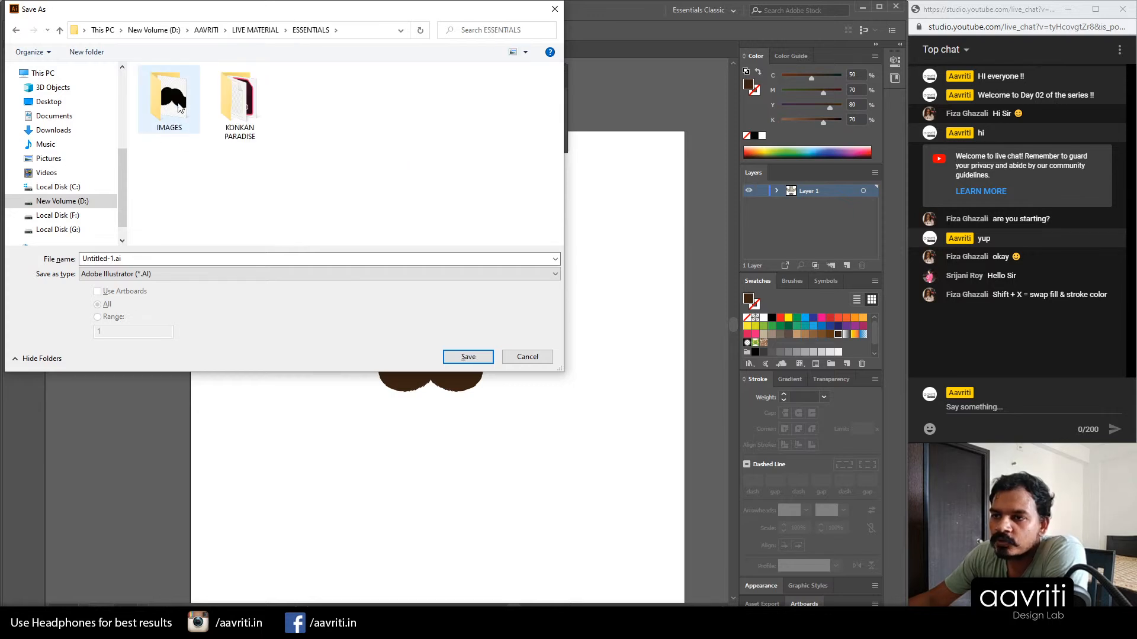
{"action": "double_click", "coordinate": [175, 116]}
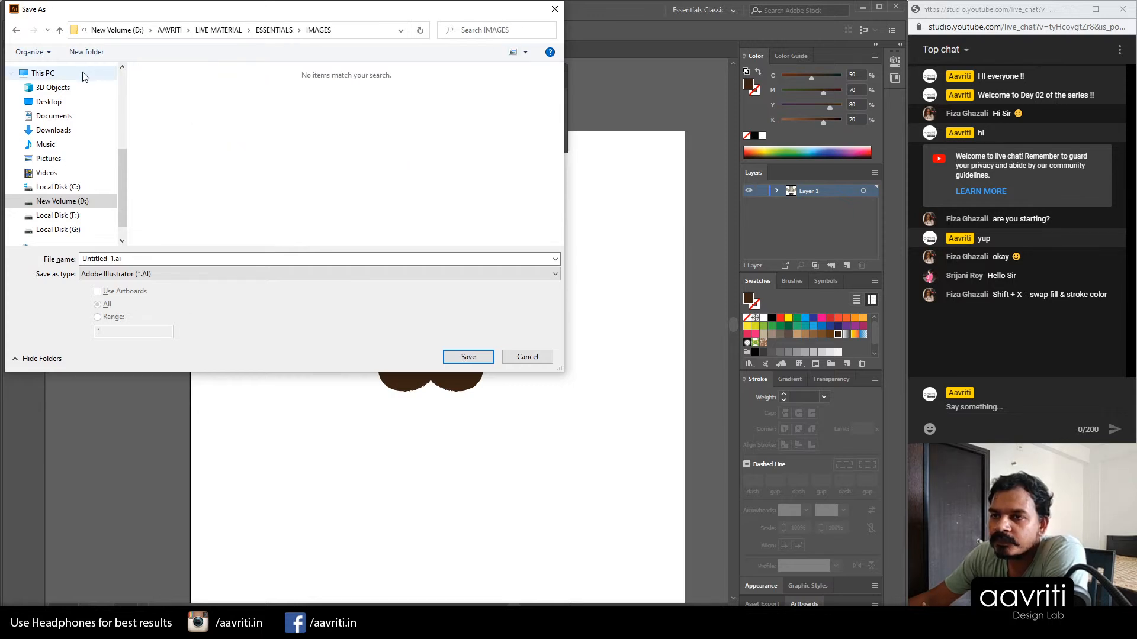
Step: Save the artwork as an Adobe Illustrator file named "logo hat" with the default Illustrator options
{"action": "left_click", "coordinate": [142, 256]}
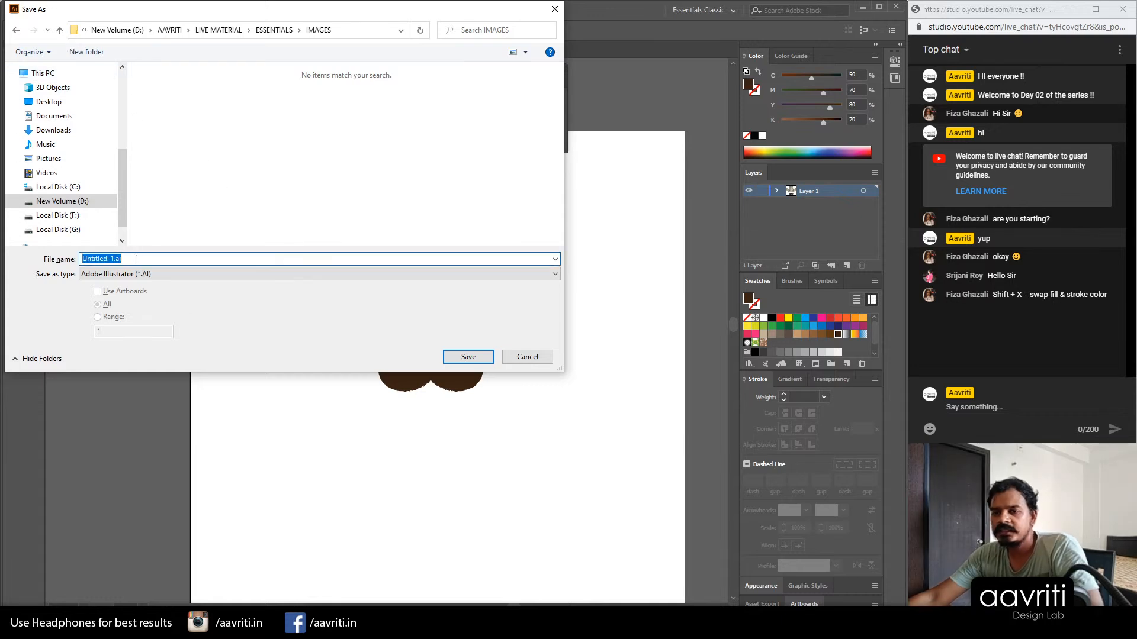
{"action": "type", "text": "lgo"}
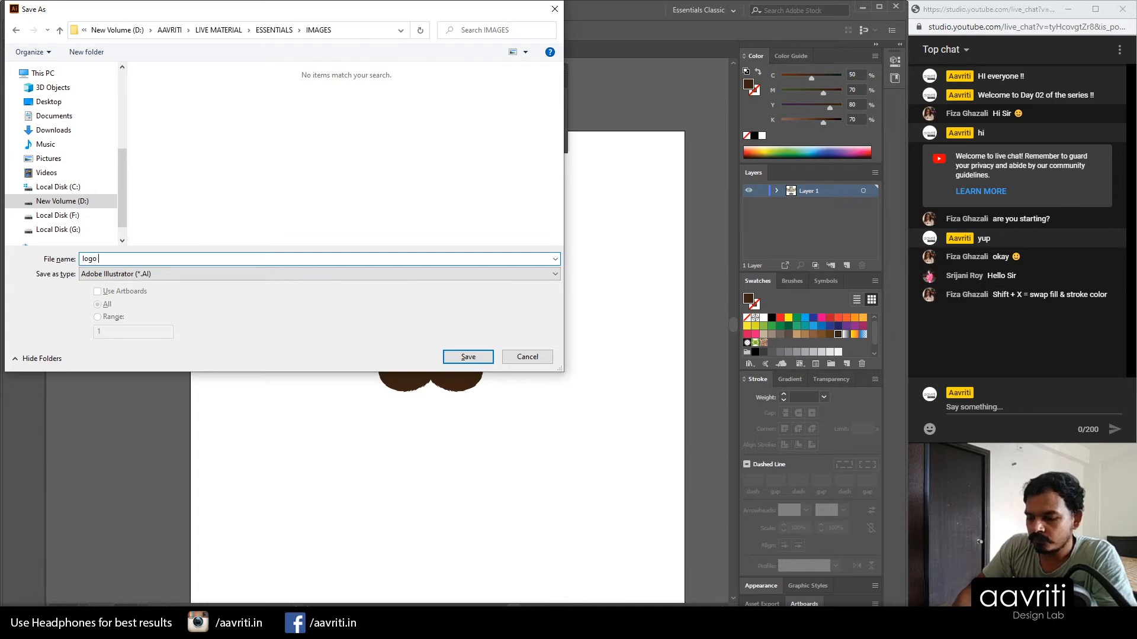
{"action": "type", "text": " hat"}
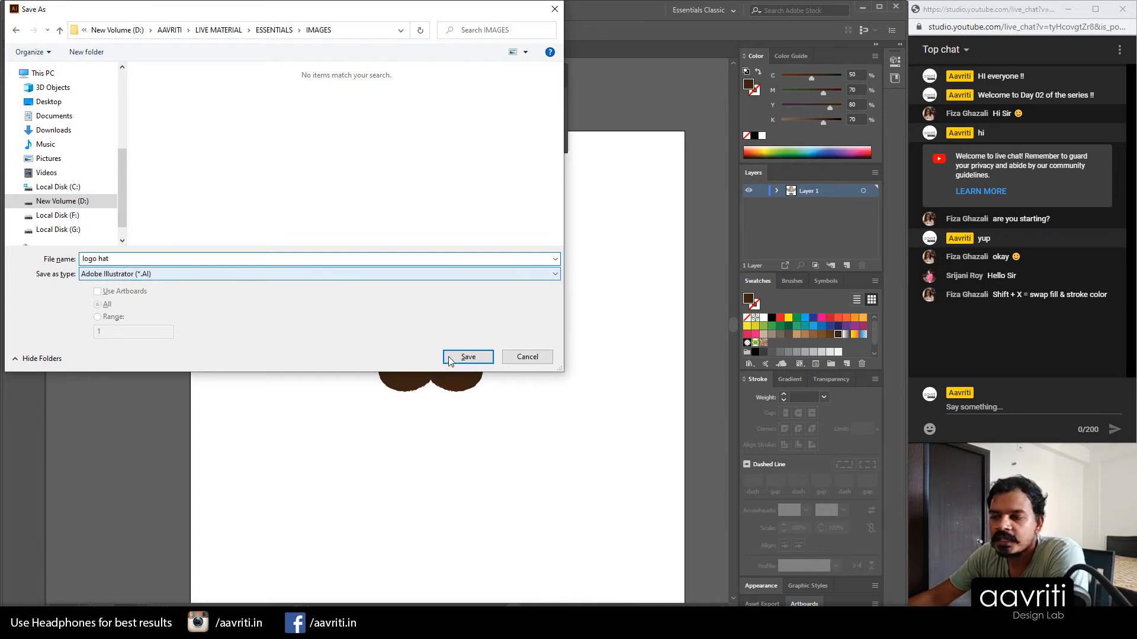
{"action": "left_click", "coordinate": [469, 357]}
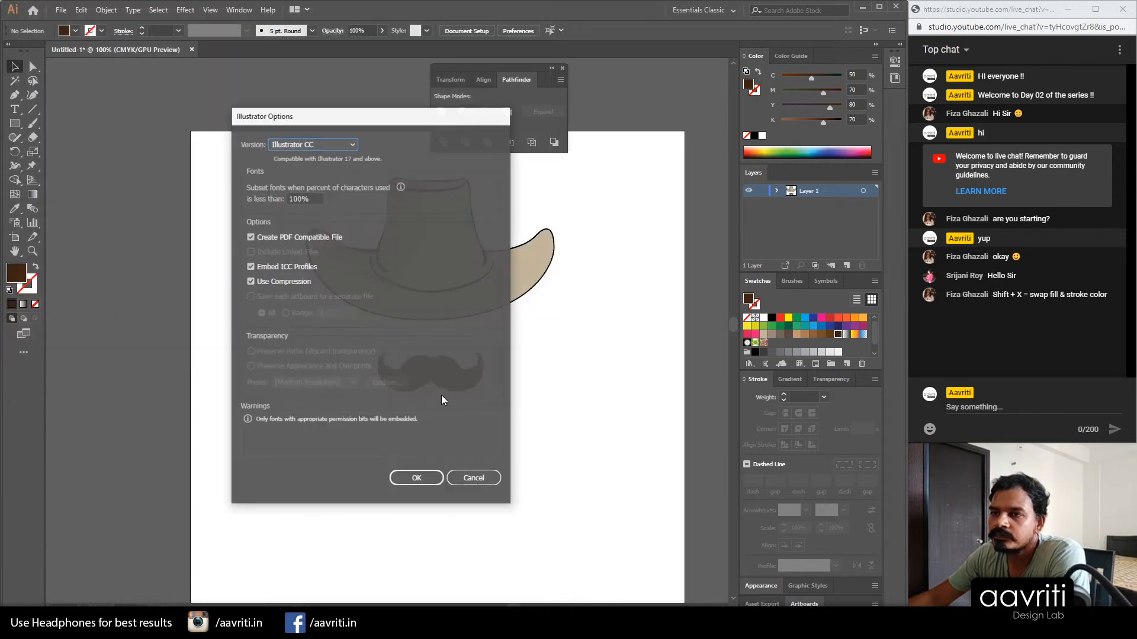
{"action": "left_click", "coordinate": [424, 476]}
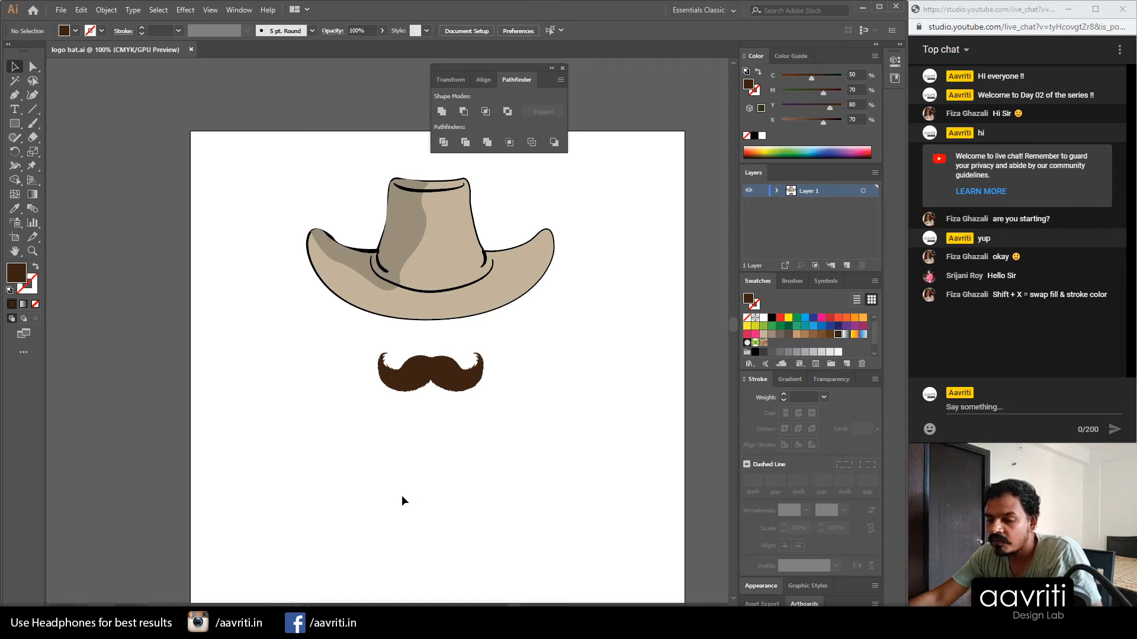
Step: Switch to the InDesign poster and load logo hat.ai from the ESSENTIALS > IMAGES folder for placing
{"action": "mouse_move", "coordinate": [336, 627]}
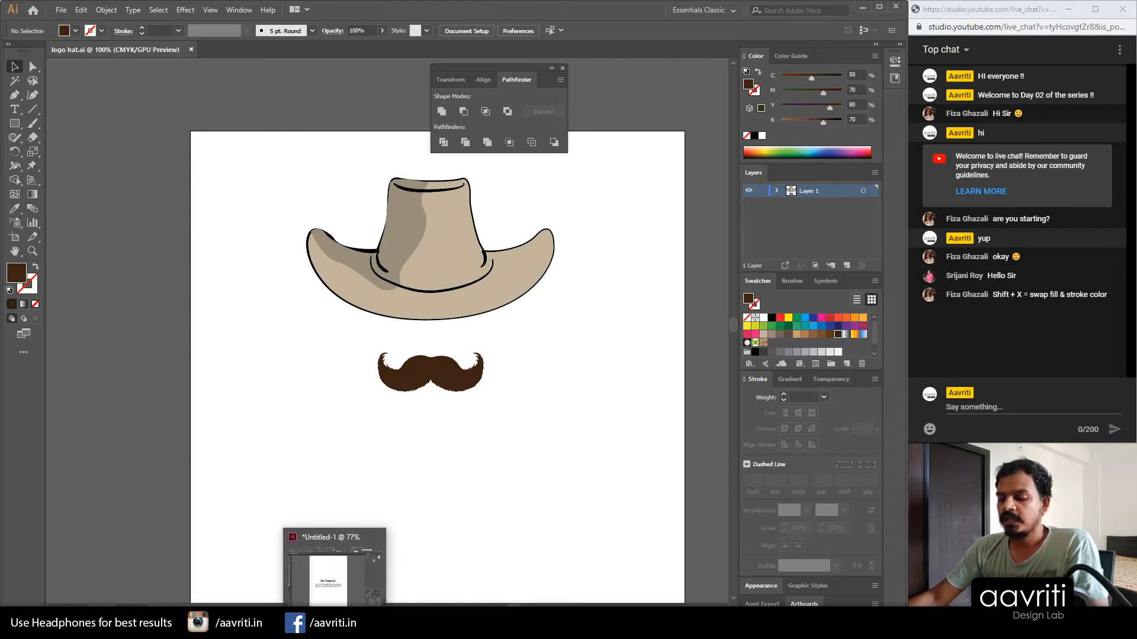
{"action": "left_click", "coordinate": [336, 568]}
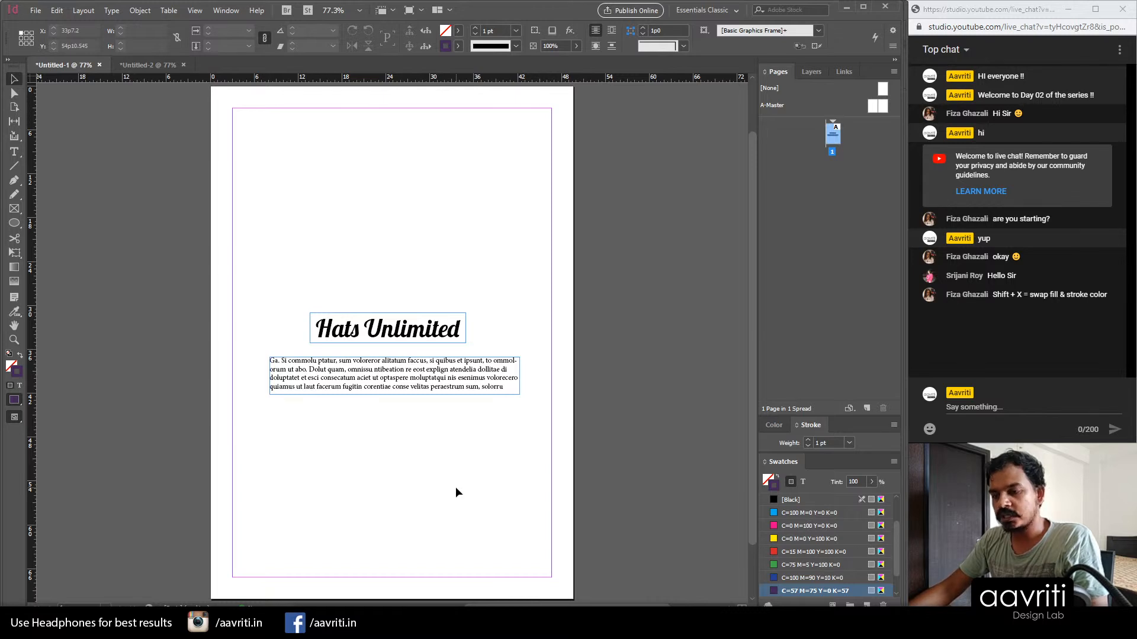
{"action": "key", "text": "ctrl+d"}
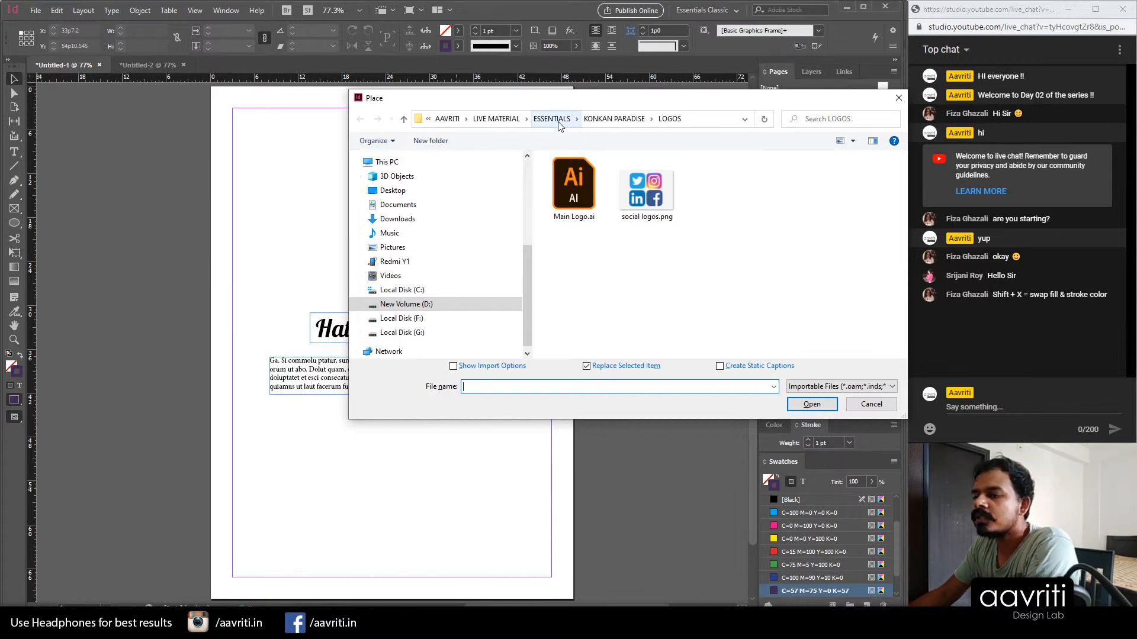
{"action": "left_click", "coordinate": [615, 119]}
{"action": "left_click", "coordinate": [547, 119]}
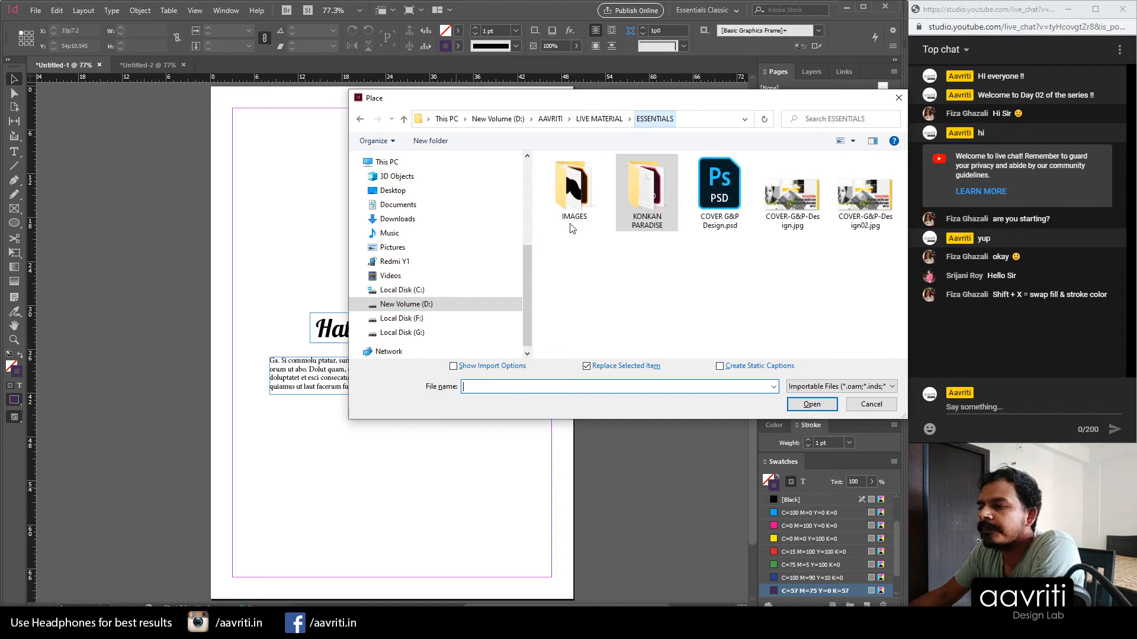
{"action": "double_click", "coordinate": [586, 218]}
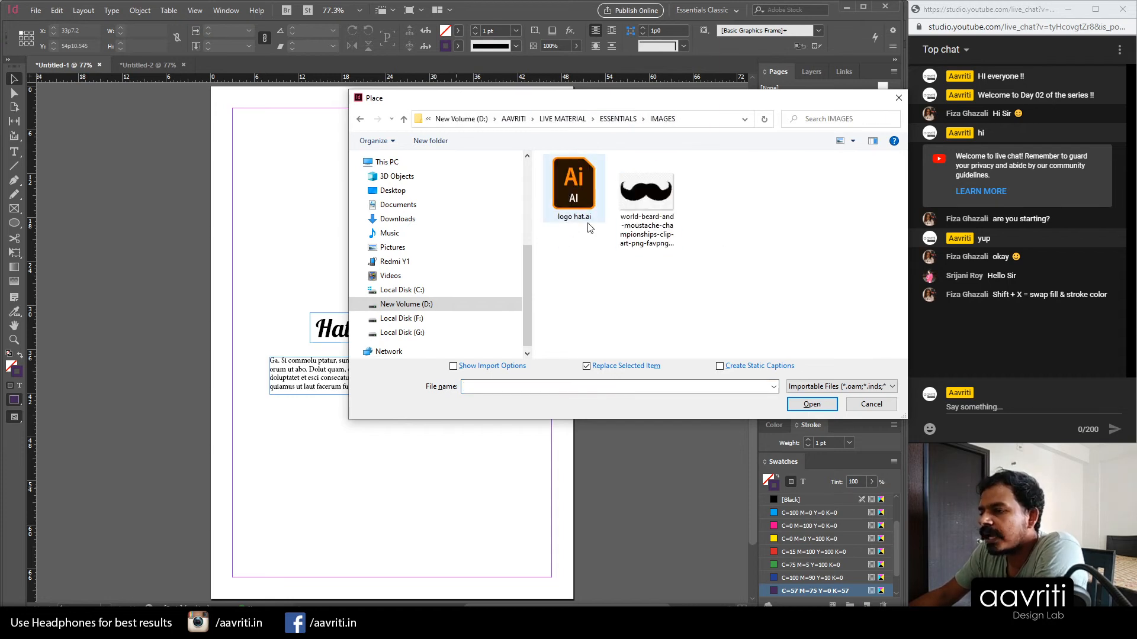
{"action": "left_click", "coordinate": [582, 201]}
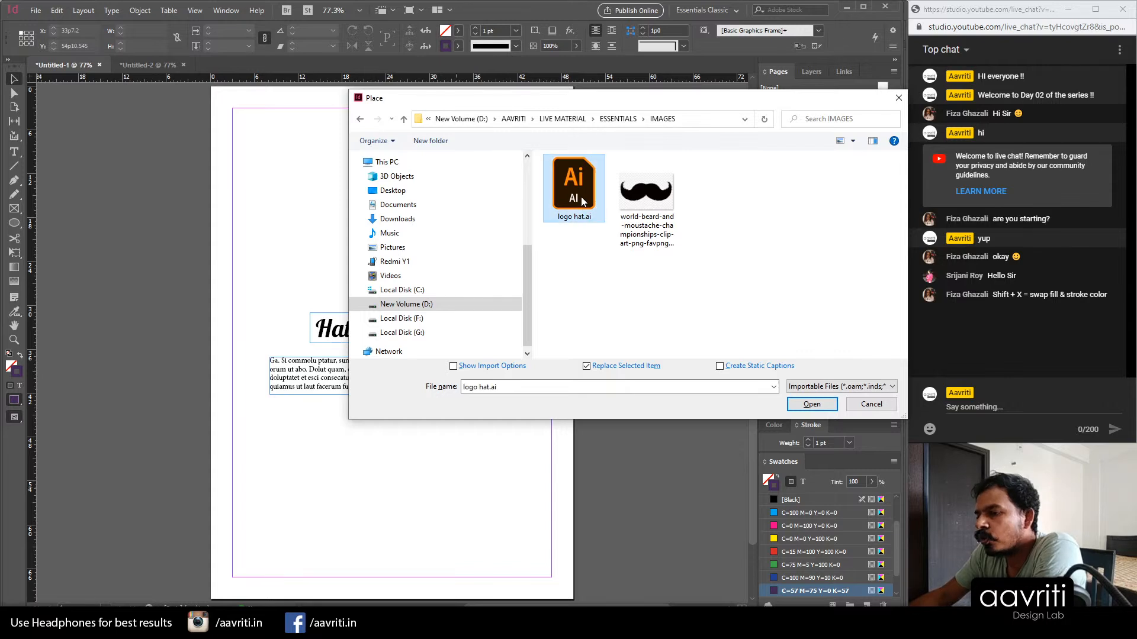
{"action": "left_click", "coordinate": [811, 405]}
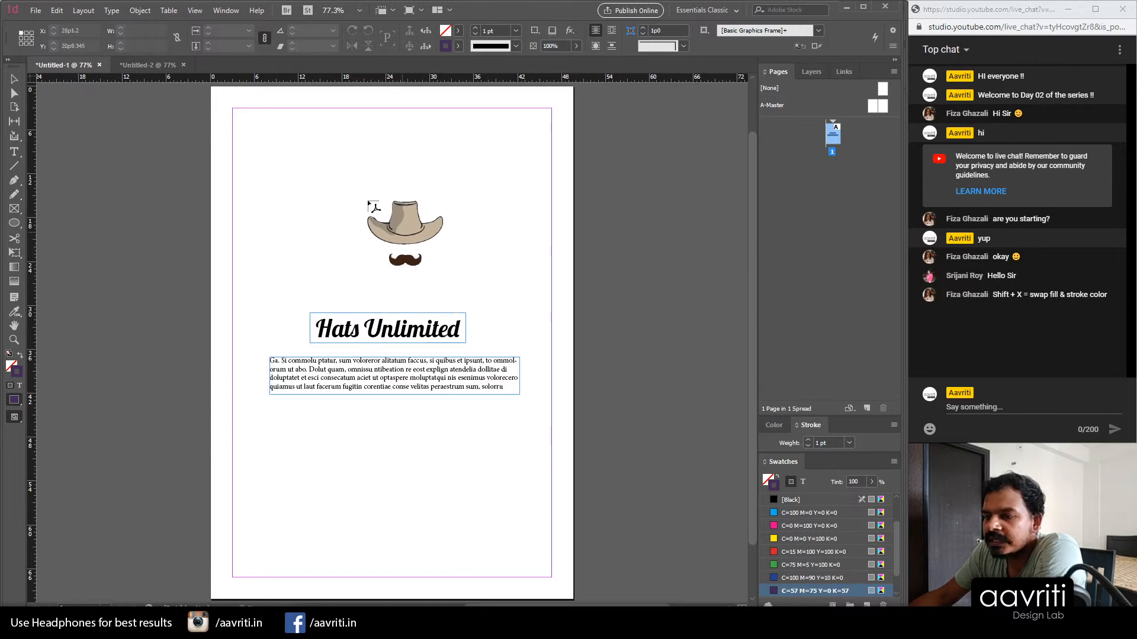
Step: Place the logo about 13p9 wide above the Hats Unlimited title and shift it down closer to the title
{"action": "left_click_drag", "start_coordinate": [336, 204], "coordinate": [436, 287]}
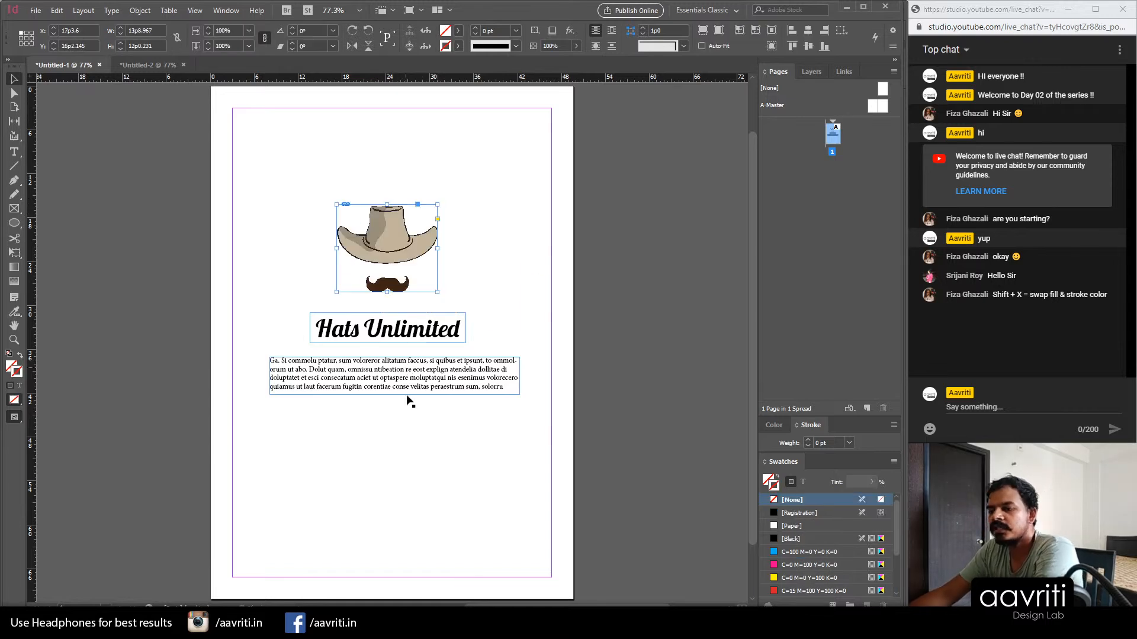
{"action": "left_click", "coordinate": [417, 426]}
{"action": "scroll", "coordinate": [405, 231], "scroll_direction": "up", "scroll_amount": 2}
{"action": "left_click", "coordinate": [392, 273]}
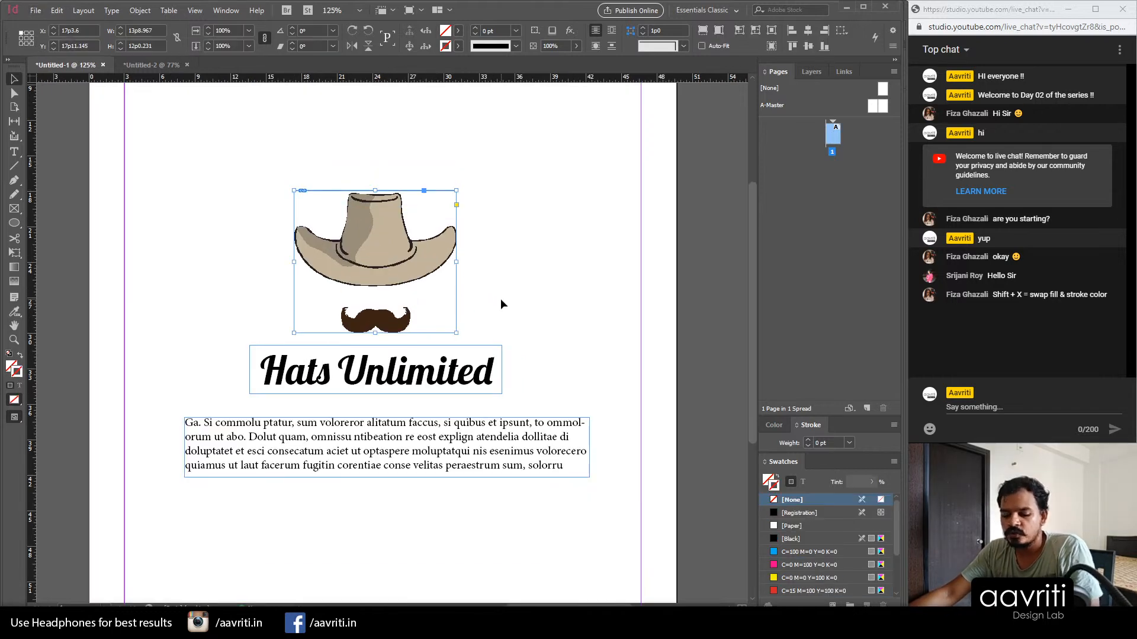
Step: Examine the placed logo and the text up close with Overprint Preview on, and turn the preview off again
{"action": "scroll", "coordinate": [382, 254], "scroll_direction": "up", "scroll_amount": 2}
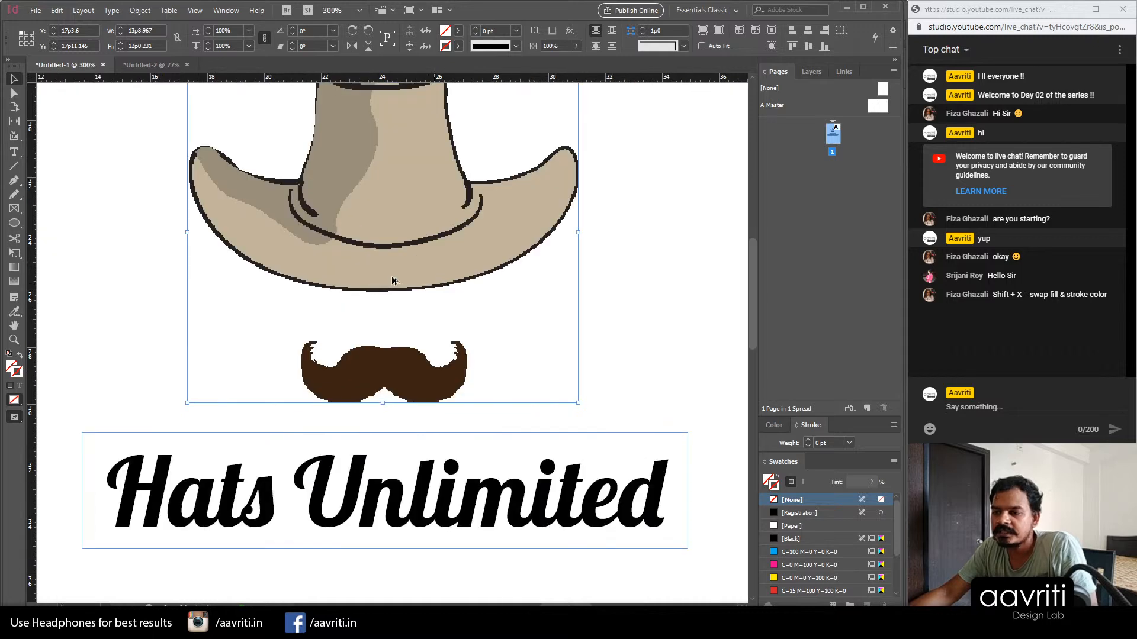
{"action": "scroll", "coordinate": [391, 337], "scroll_direction": "down", "scroll_amount": 1}
{"action": "left_click", "coordinate": [200, 10]}
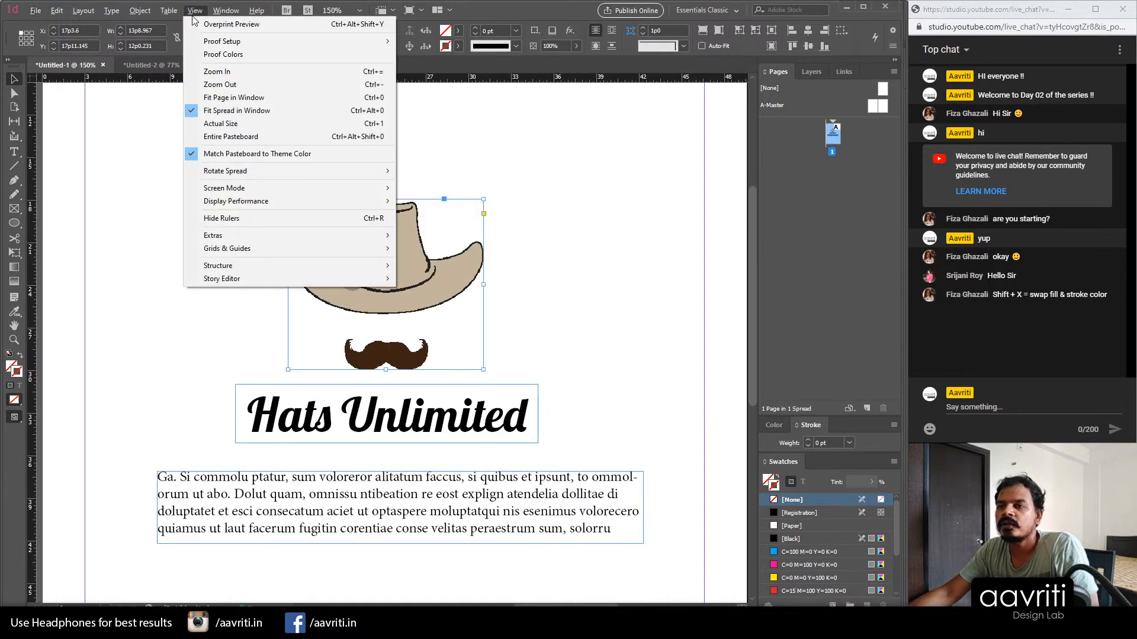
{"action": "left_click", "coordinate": [229, 28]}
{"action": "left_click", "coordinate": [91, 284]}
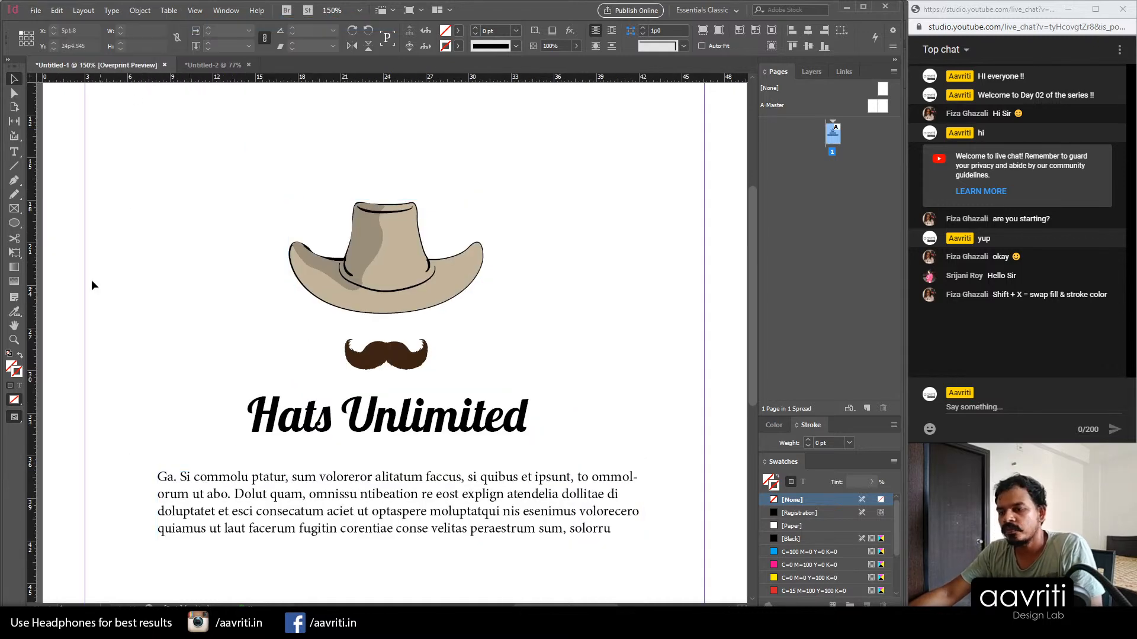
{"action": "scroll", "coordinate": [312, 223], "scroll_direction": "up", "scroll_amount": 2}
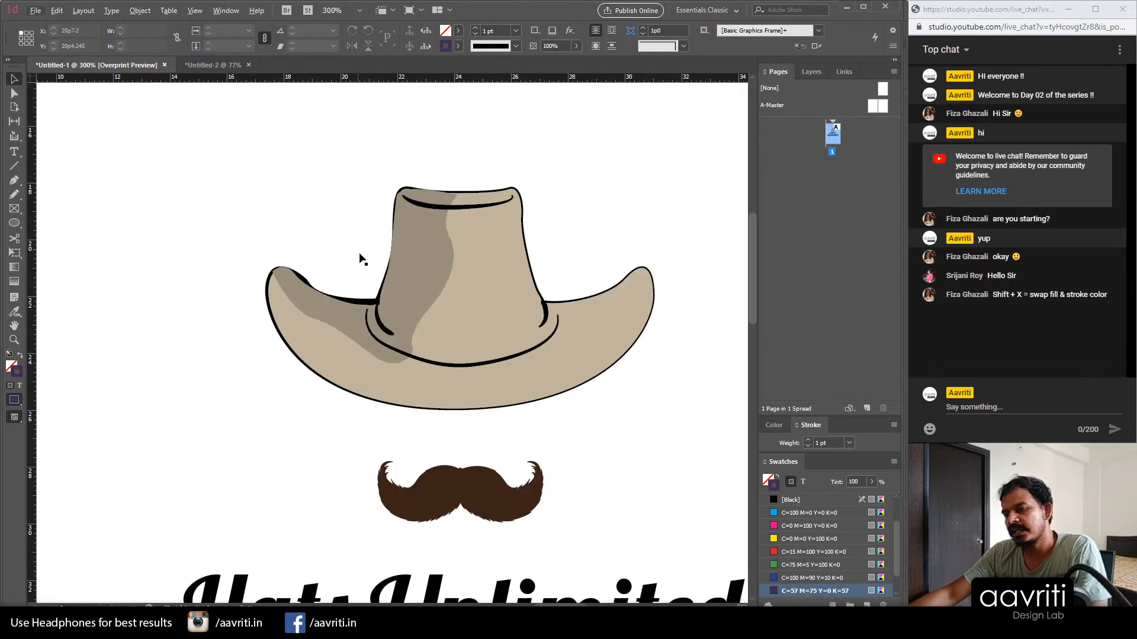
{"action": "scroll", "coordinate": [358, 241], "scroll_direction": "down", "scroll_amount": 2}
{"action": "scroll", "coordinate": [414, 284], "scroll_direction": "down", "scroll_amount": 2}
{"action": "scroll", "coordinate": [453, 297], "scroll_direction": "up", "scroll_amount": 1}
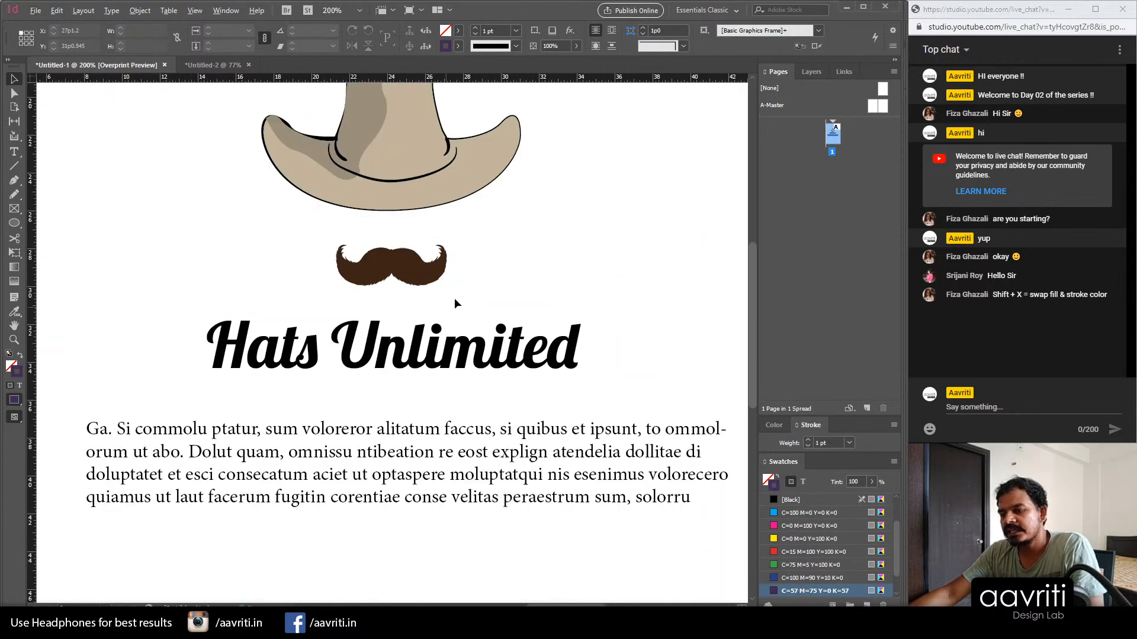
{"action": "scroll", "coordinate": [424, 312], "scroll_direction": "up", "scroll_amount": 1}
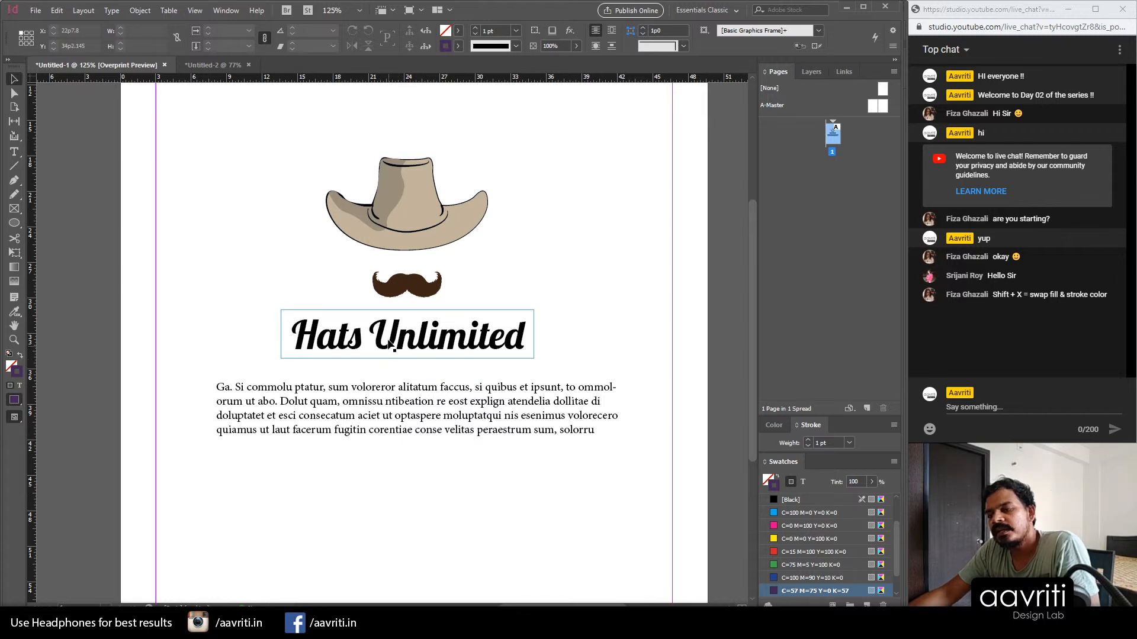
{"action": "left_click", "coordinate": [195, 10]}
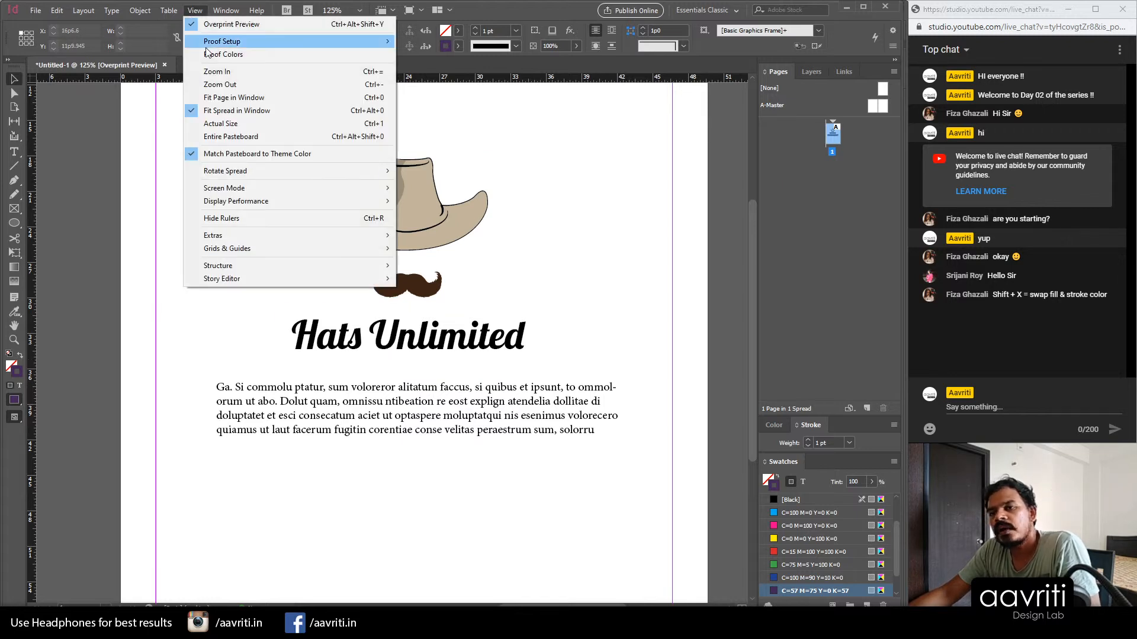
{"action": "left_click", "coordinate": [216, 19]}
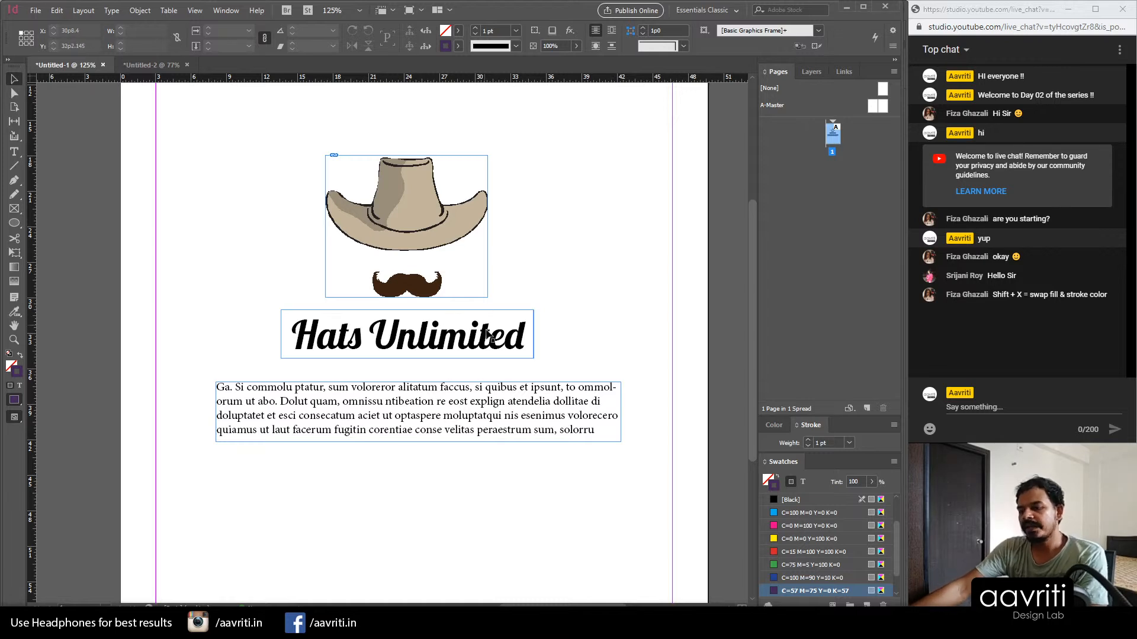
Step: Shift the Hats Unlimited title frame slightly to the right, to X 14p0, and deselect it
{"action": "left_click_drag", "start_coordinate": [489, 347], "coordinate": [457, 355]}
{"action": "left_click", "coordinate": [584, 355]}
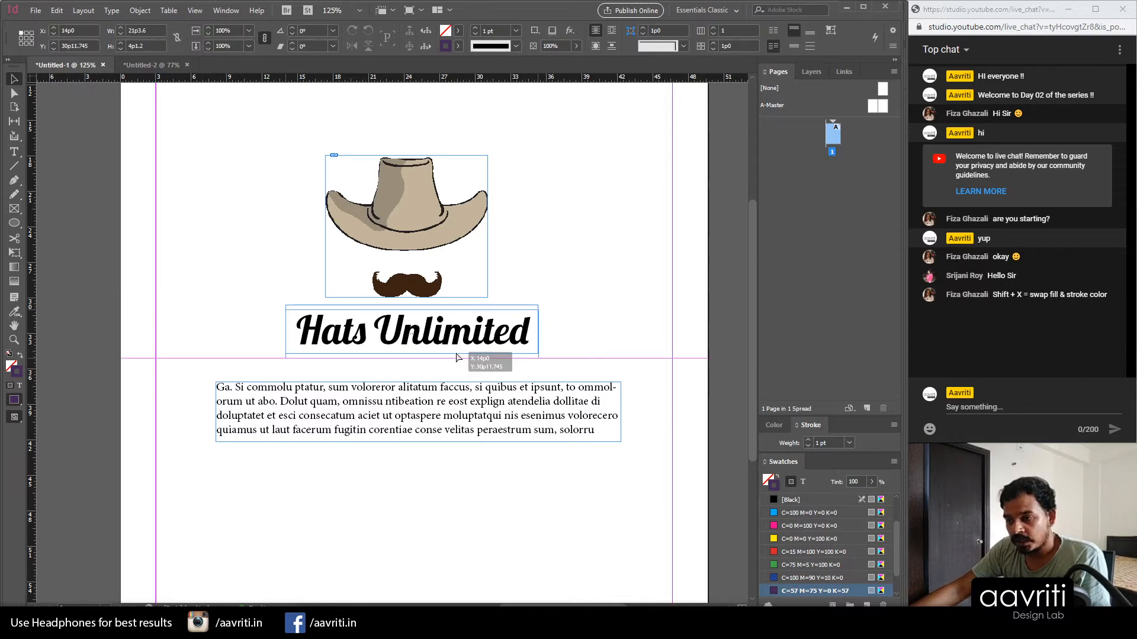
{"action": "left_click", "coordinate": [589, 365]}
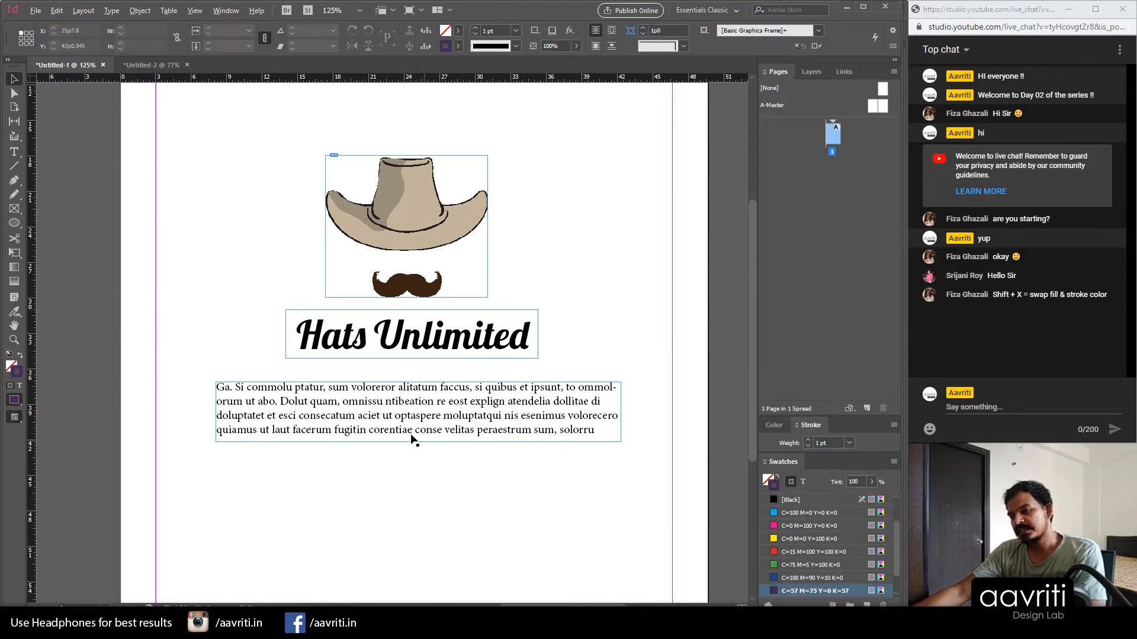
{"action": "key", "text": "ctrl+minus"}
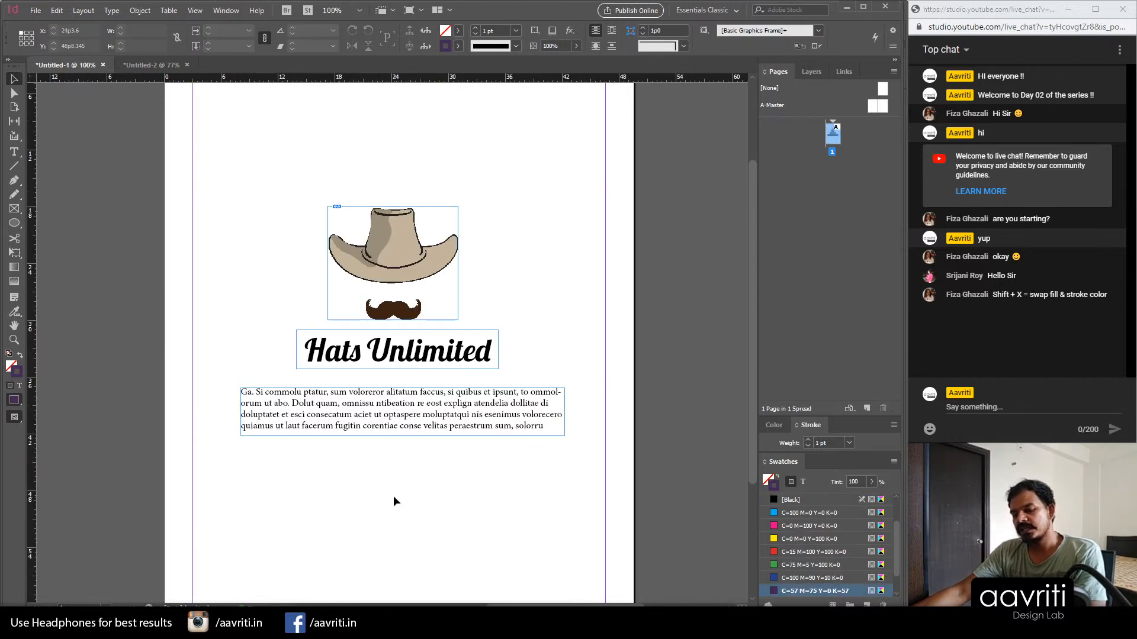
Step: Start saving the poster and create a folder named HATS inside LIVE MATERIAL > ESSENTIALS, opening it as the save location
{"action": "key", "text": "ctrl+s"}
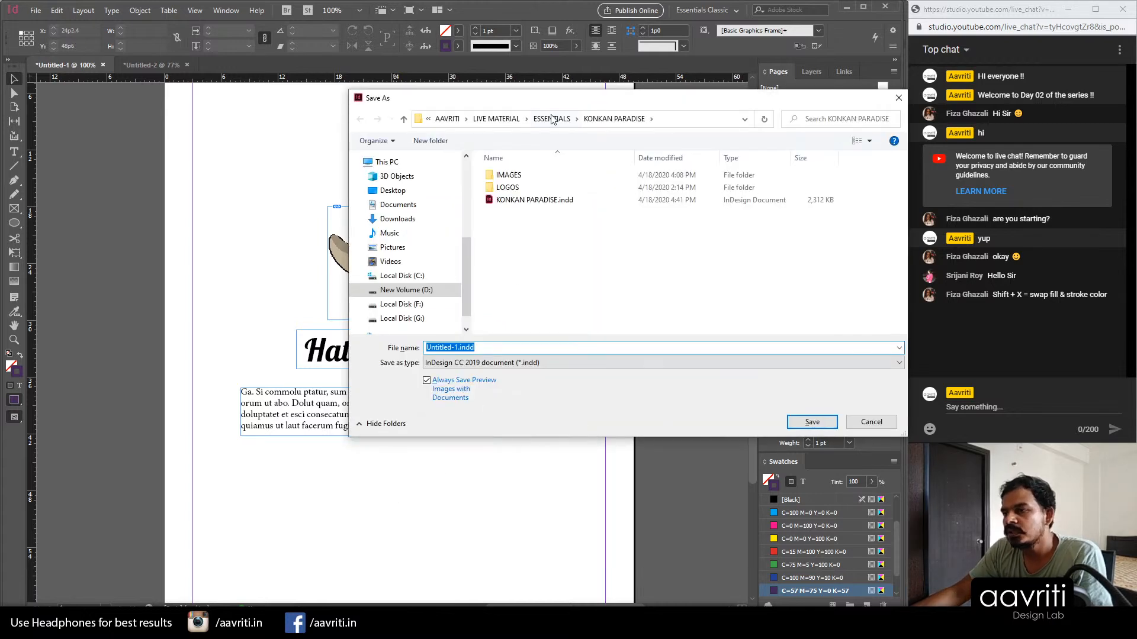
{"action": "left_click", "coordinate": [496, 119]}
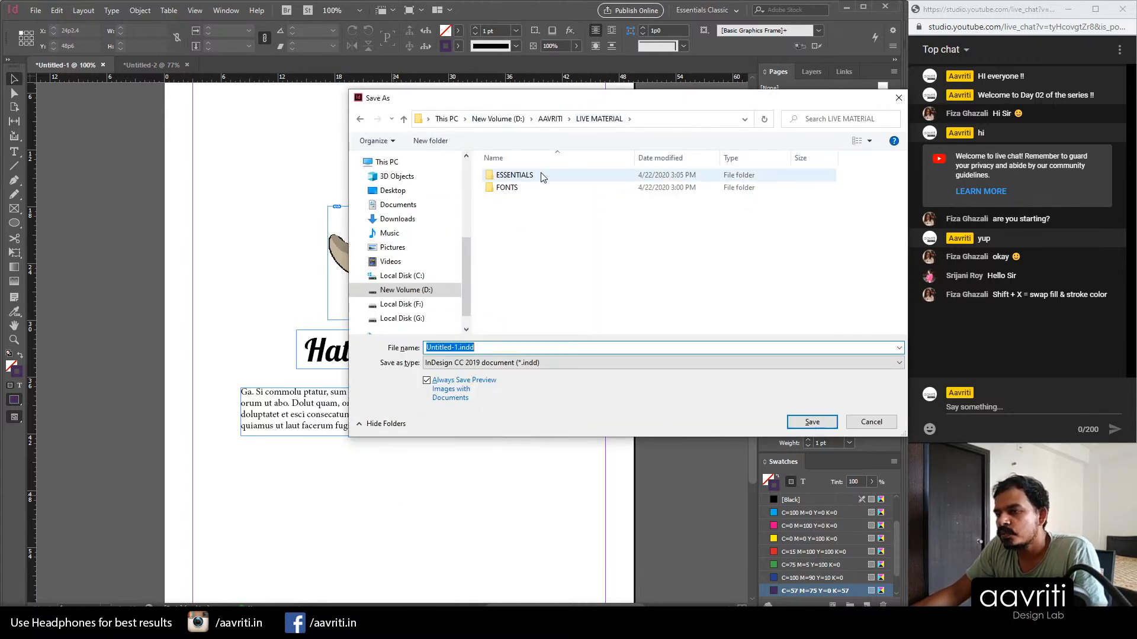
{"action": "double_click", "coordinate": [514, 175]}
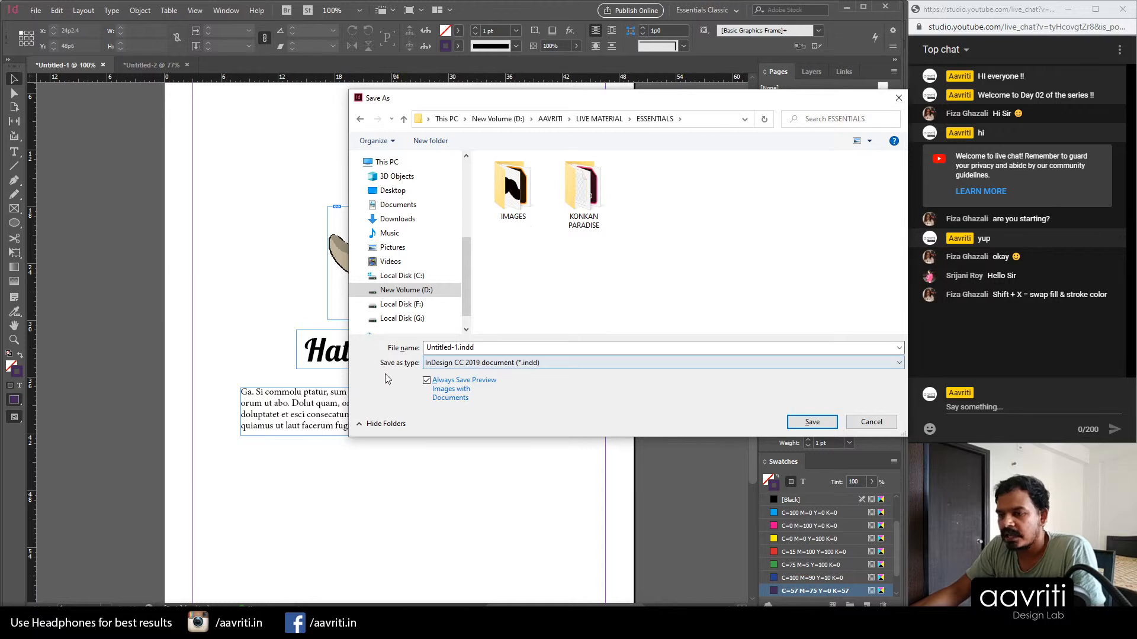
{"action": "key", "text": "ctrl+shift+n"}
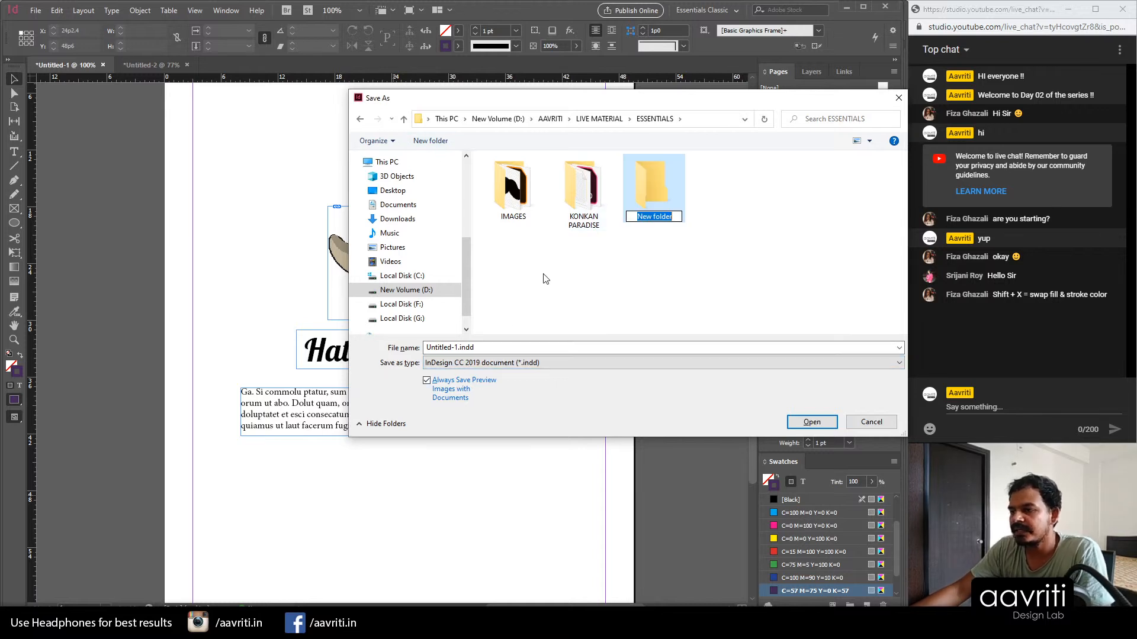
{"action": "type", "text": "HATS"}
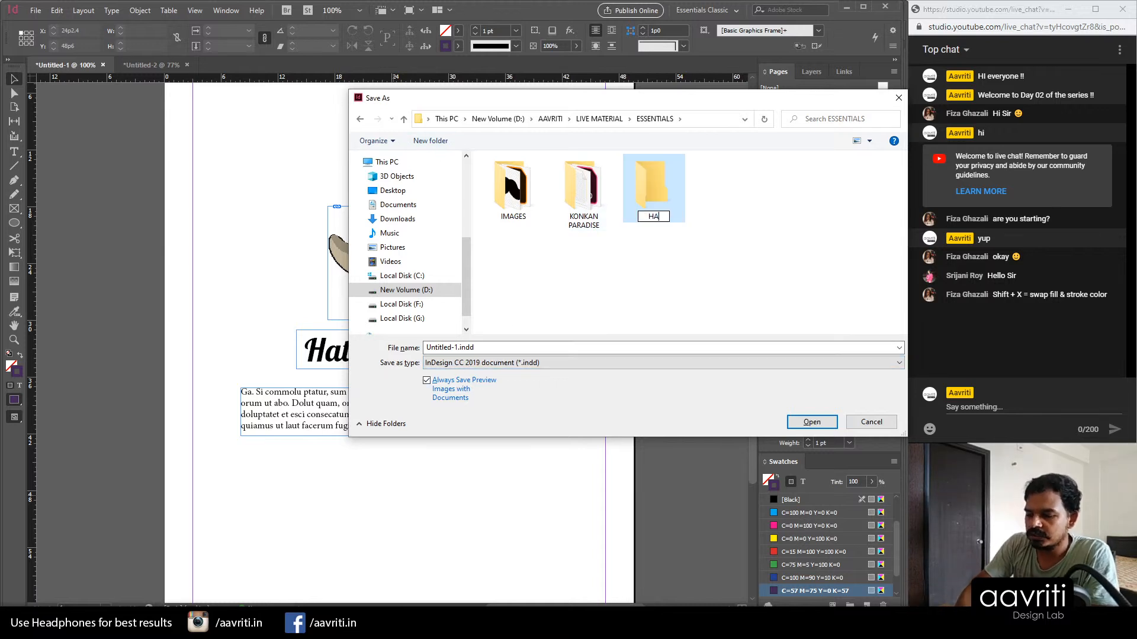
{"action": "key", "text": "Return"}
{"action": "key", "text": "Return"}
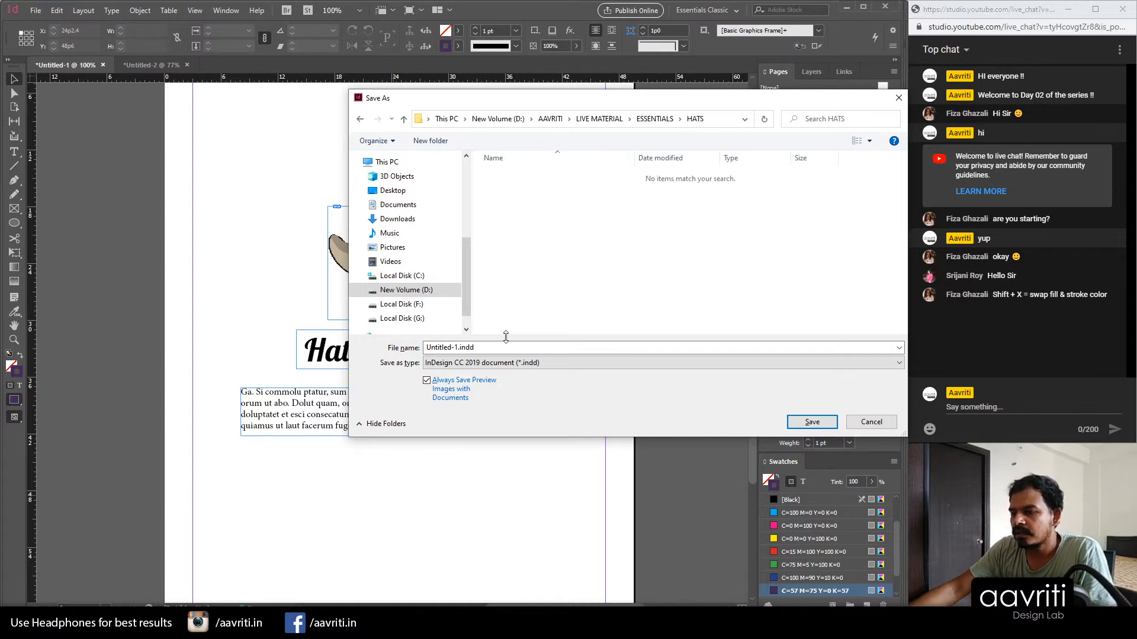
Step: Save the poster document in the HATS folder as Hats.indd
{"action": "left_click", "coordinate": [458, 349]}
{"action": "type", "text": "Ha"}
{"action": "key", "text": "Return"}
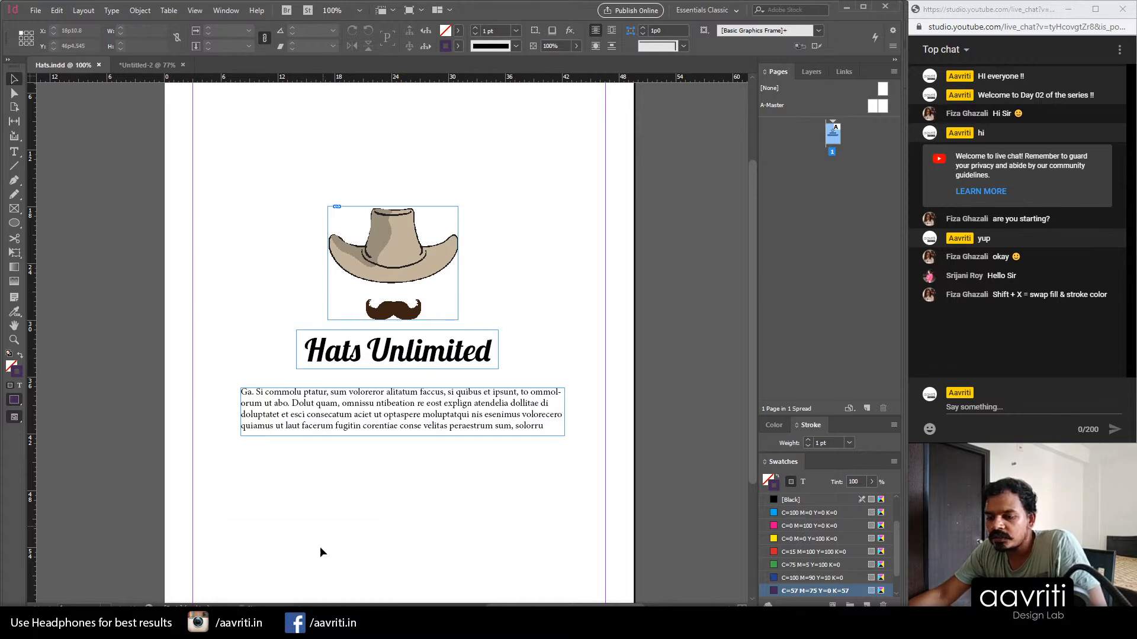
Step: Switch to File Explorer and open the LIVE MATERIAL > FONTS folder to look at the downloaded font families
{"action": "mouse_move", "coordinate": [276, 627]}
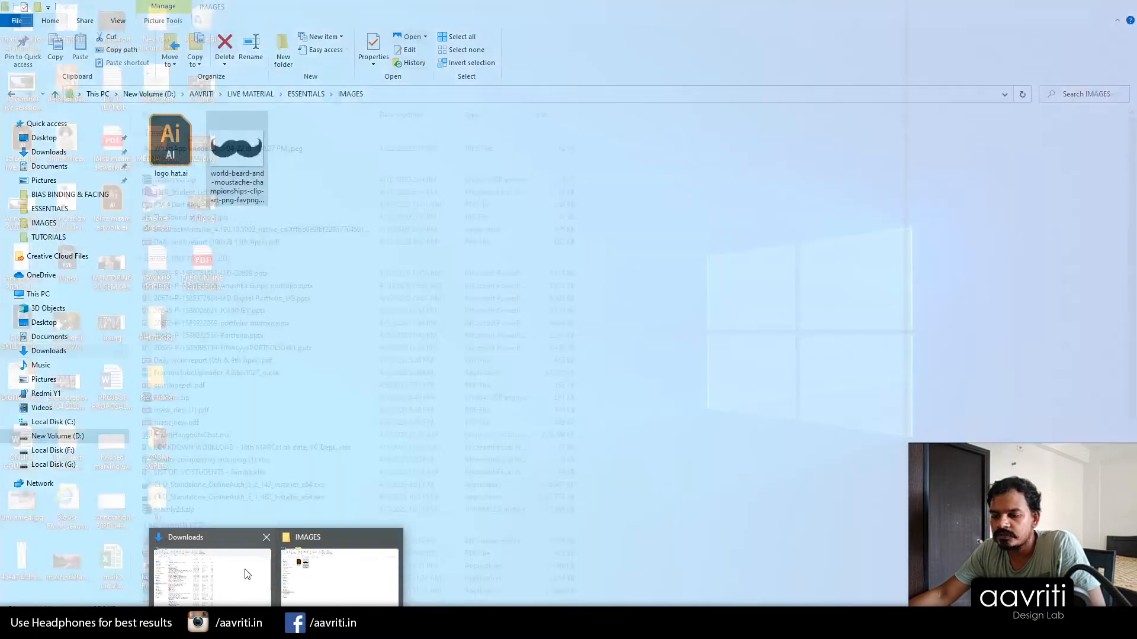
{"action": "left_click", "coordinate": [247, 574]}
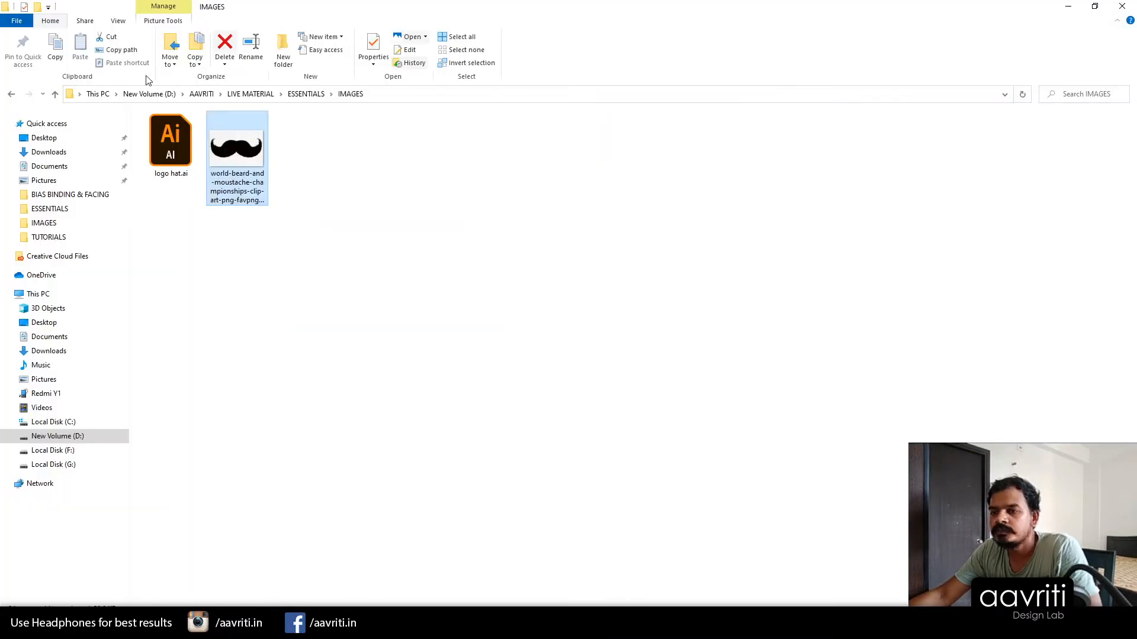
{"action": "left_click", "coordinate": [241, 95]}
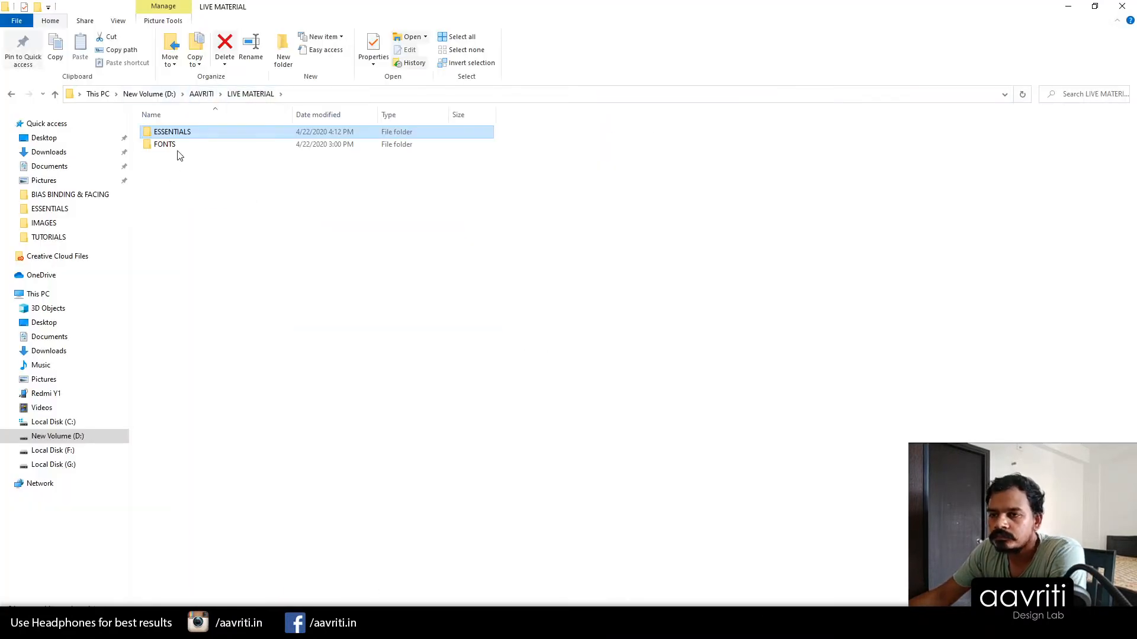
{"action": "double_click", "coordinate": [178, 144]}
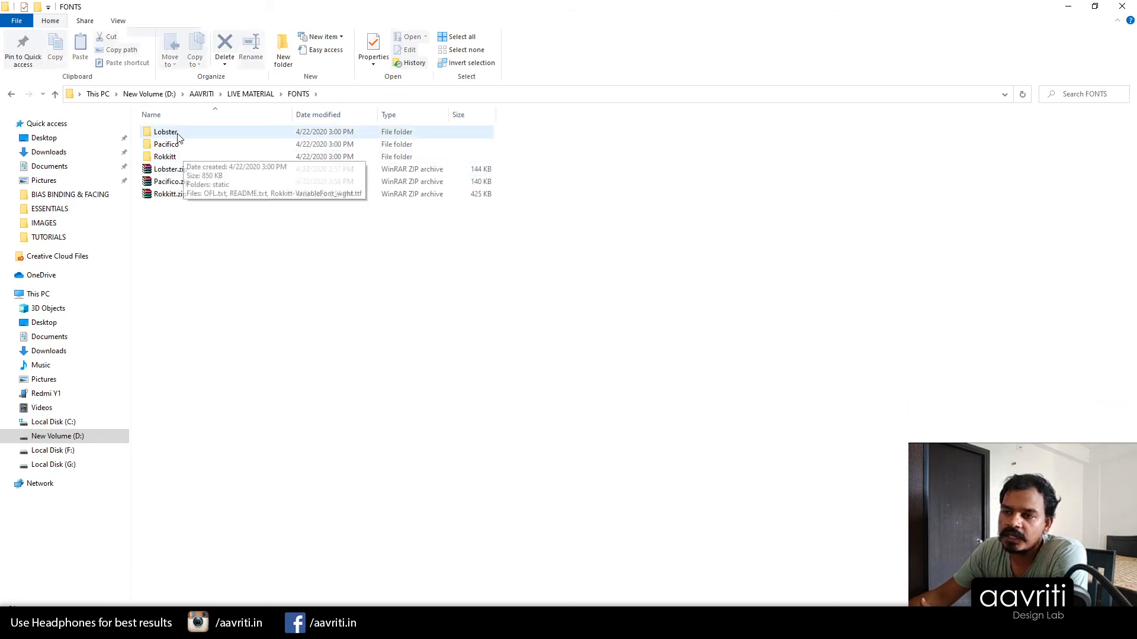
{"action": "left_click", "coordinate": [176, 159]}
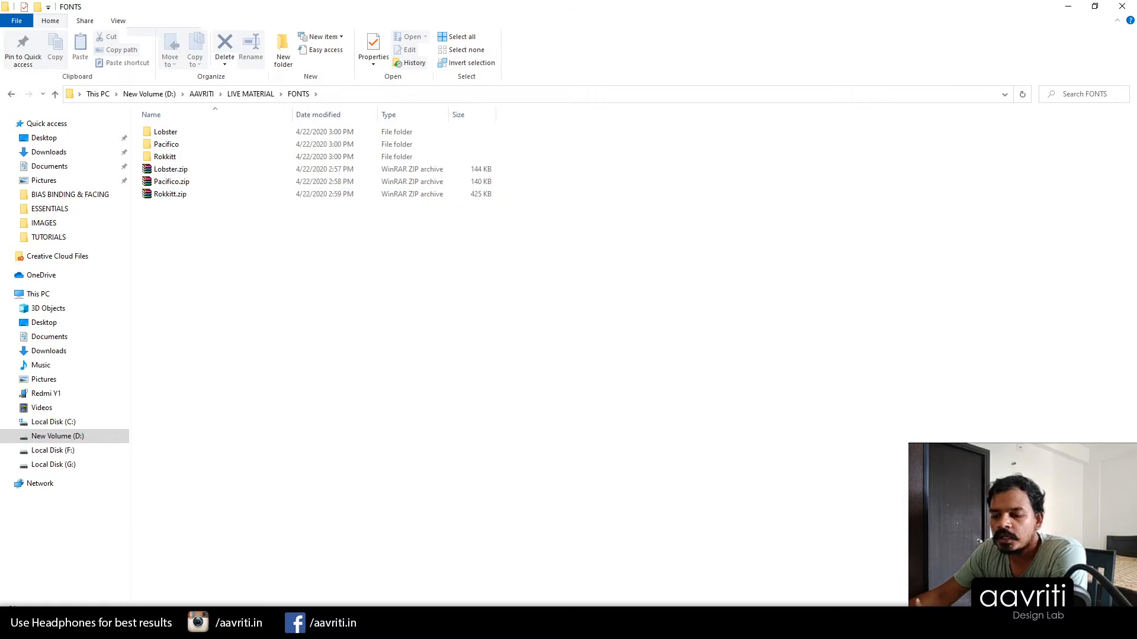
Step: Switch to Chrome, open fonts.google.com, and look over its web address and catalogue of font families
{"action": "left_click", "coordinate": [307, 601]}
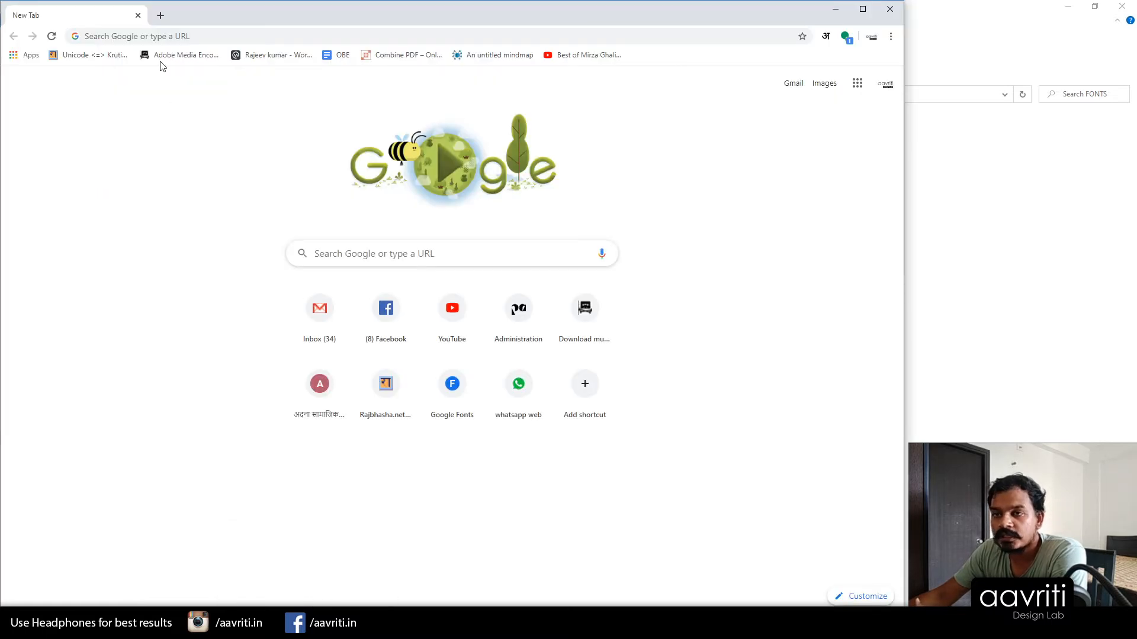
{"action": "left_click", "coordinate": [198, 37]}
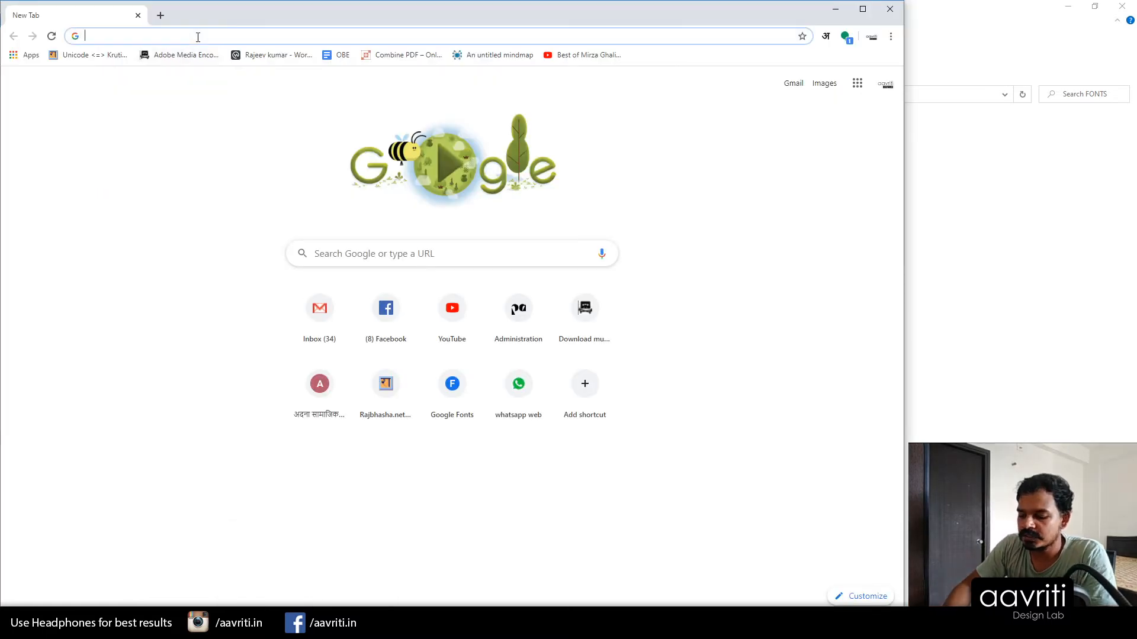
{"action": "type", "text": "fonts"}
{"action": "key", "text": "Return"}
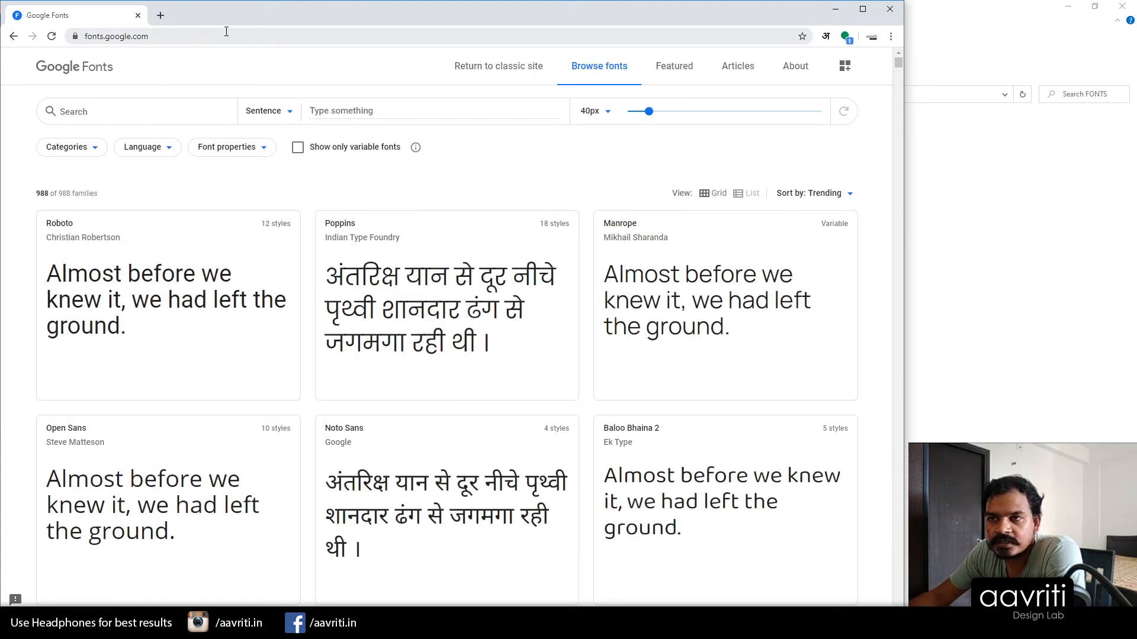
{"action": "left_click_drag", "start_coordinate": [233, 34], "coordinate": [42, 37]}
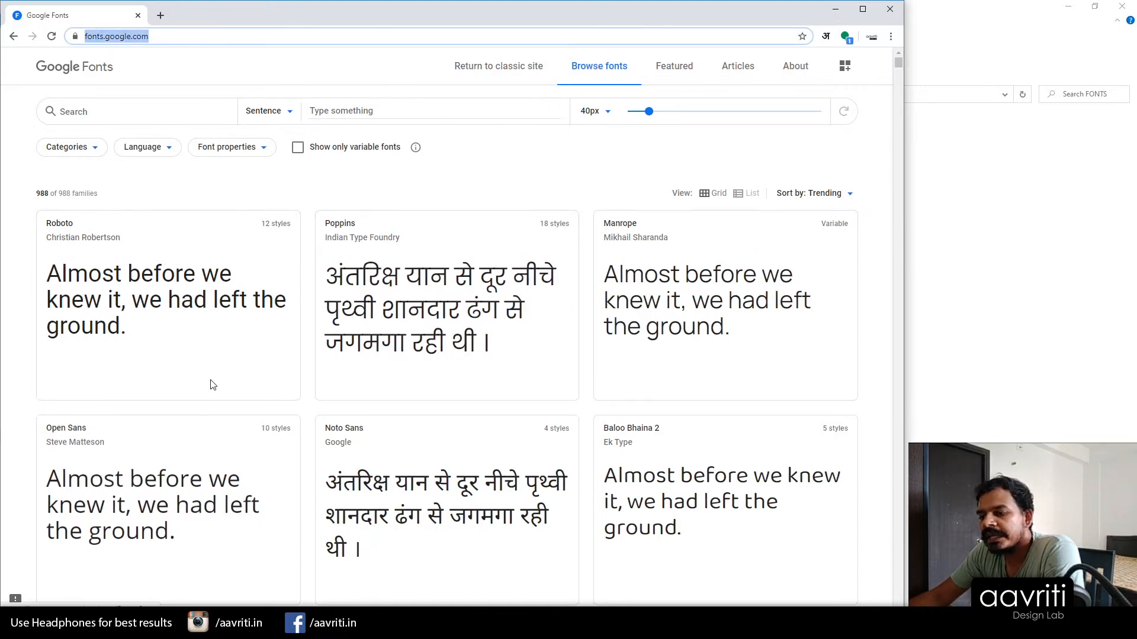
{"action": "scroll", "coordinate": [210, 385], "scroll_direction": "down", "scroll_amount": 4}
{"action": "scroll", "coordinate": [521, 364], "scroll_direction": "up", "scroll_amount": 4}
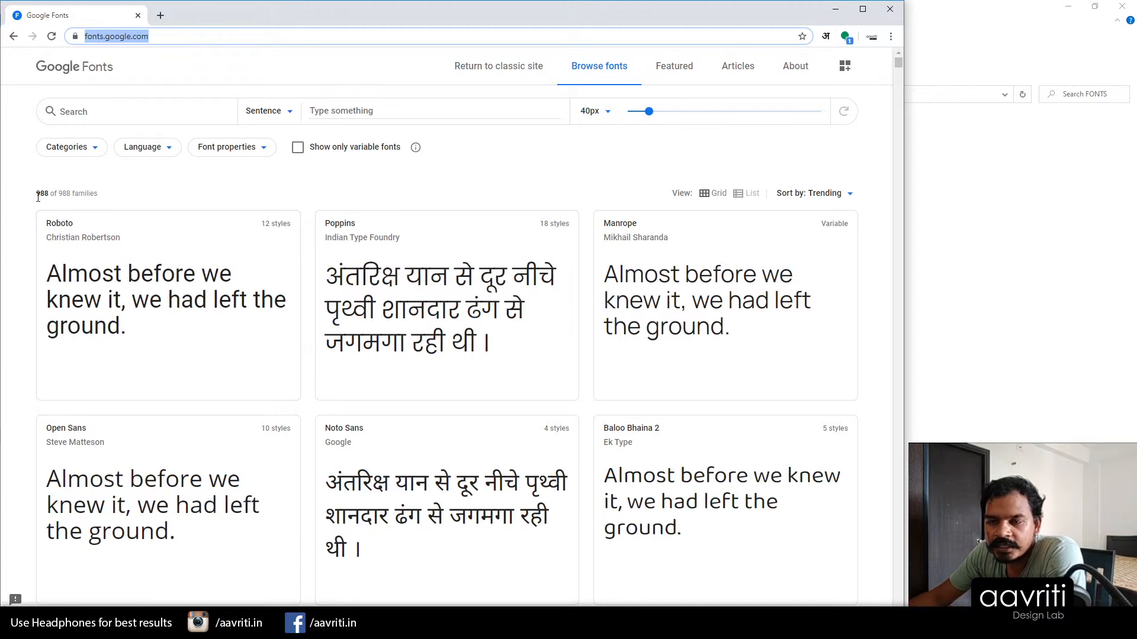
{"action": "left_click_drag", "start_coordinate": [37, 193], "coordinate": [108, 207]}
{"action": "left_click", "coordinate": [150, 193]}
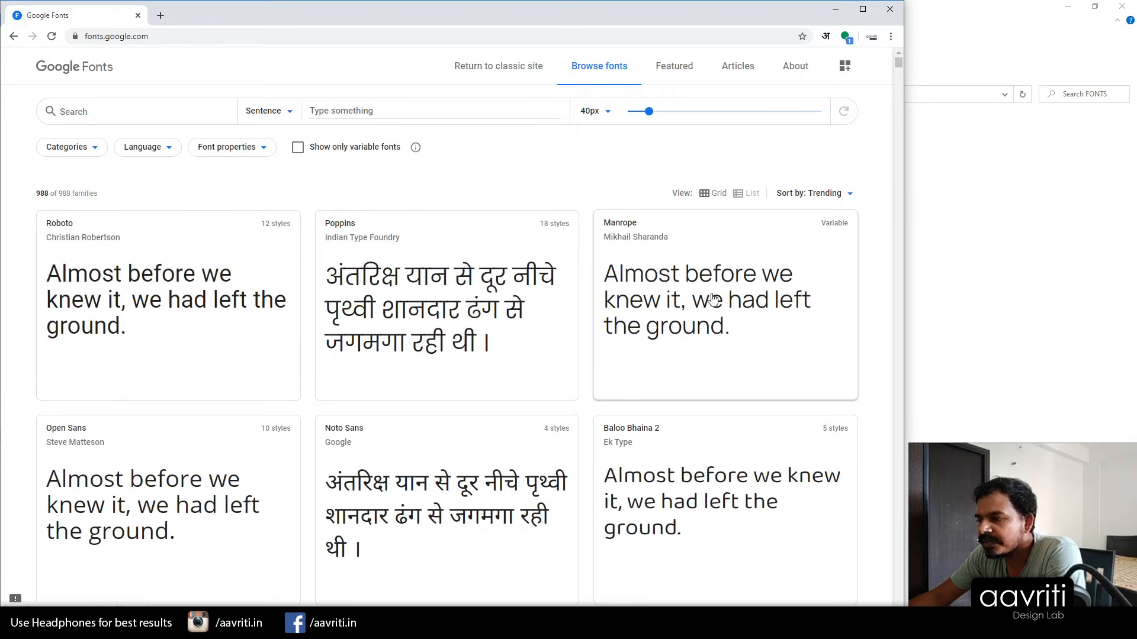
Step: Open the Manrope family page and examine its weights and the family download option
{"action": "left_click", "coordinate": [727, 270]}
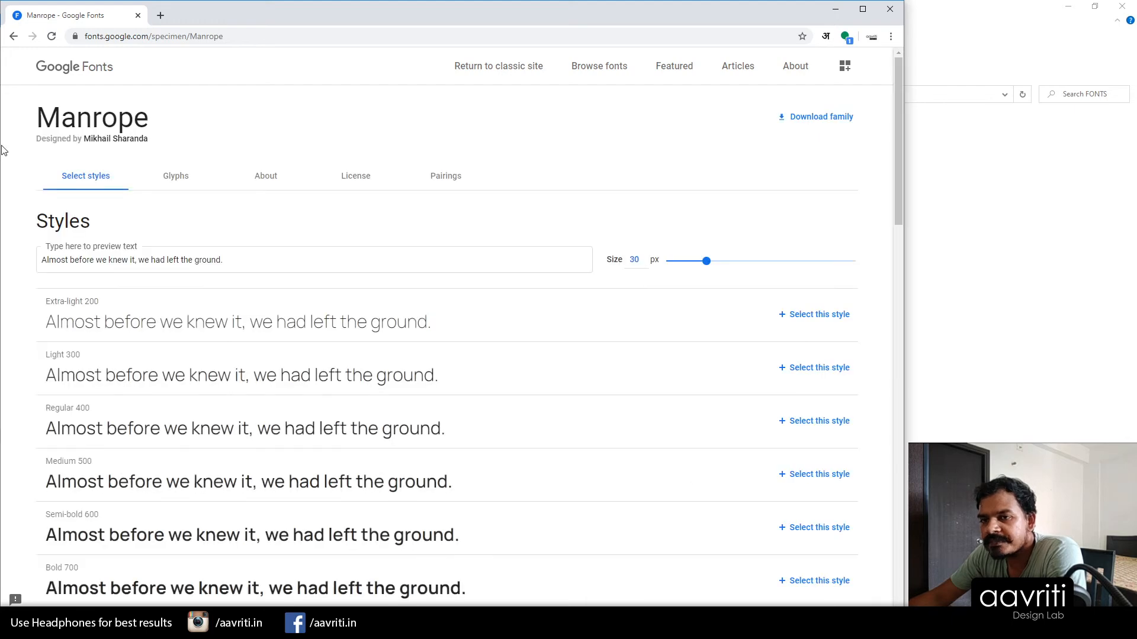
{"action": "scroll", "coordinate": [176, 329], "scroll_direction": "down", "scroll_amount": 2}
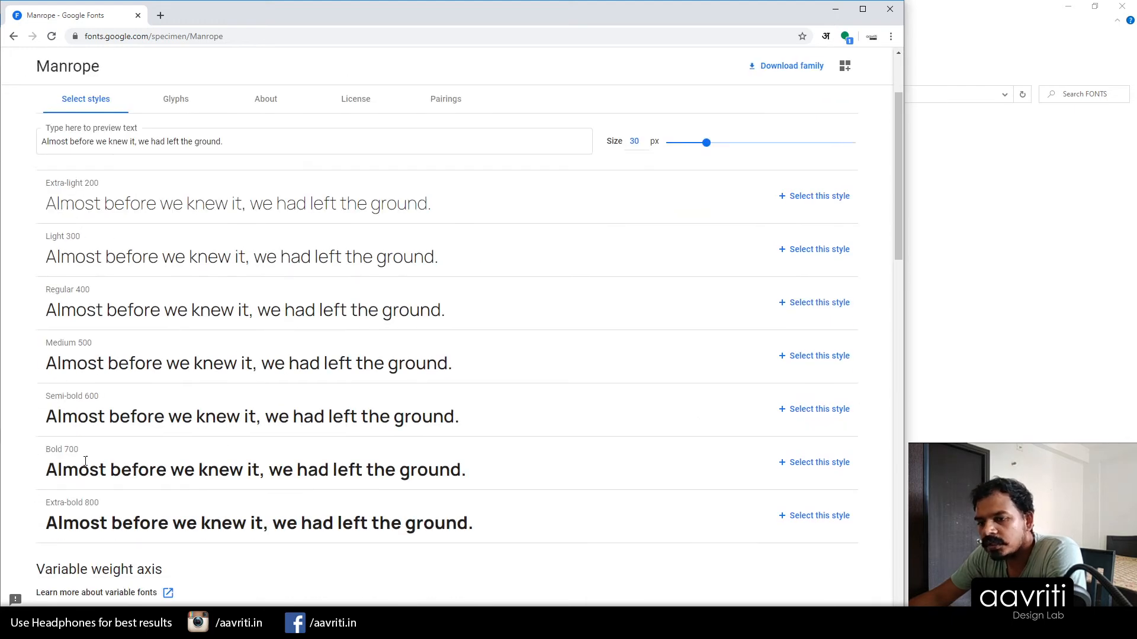
{"action": "scroll", "coordinate": [395, 252], "scroll_direction": "up", "scroll_amount": 2}
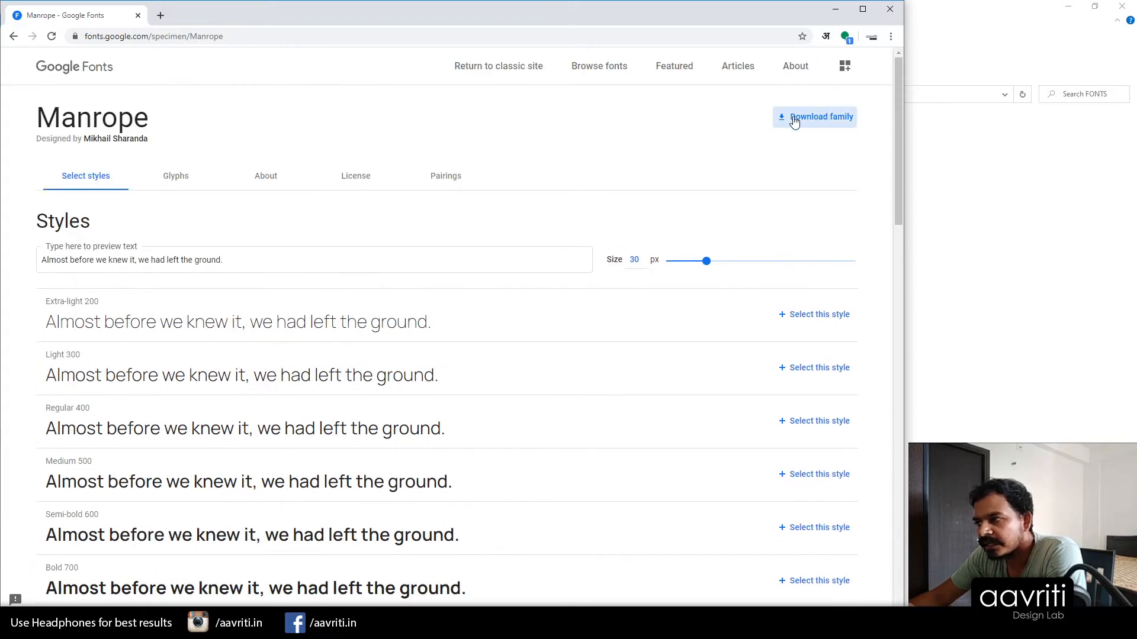
Step: Switch to File Explorer, preview the Lobster Regular font file with its install option, and return to the FONTS folder
{"action": "left_click", "coordinate": [204, 625]}
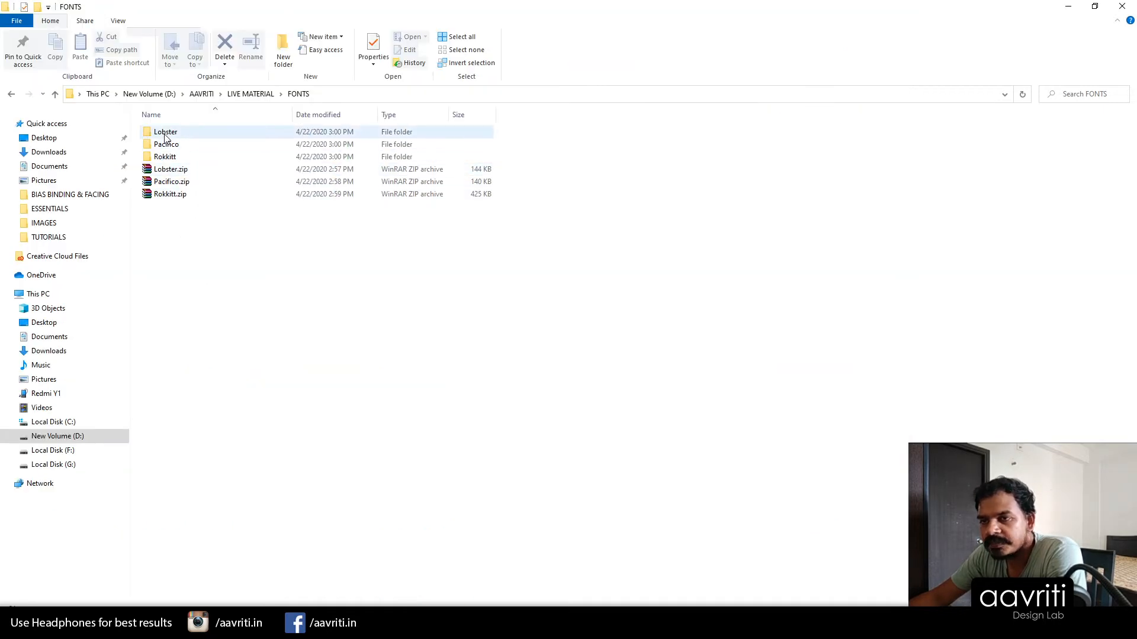
{"action": "double_click", "coordinate": [160, 133]}
{"action": "double_click", "coordinate": [210, 135]}
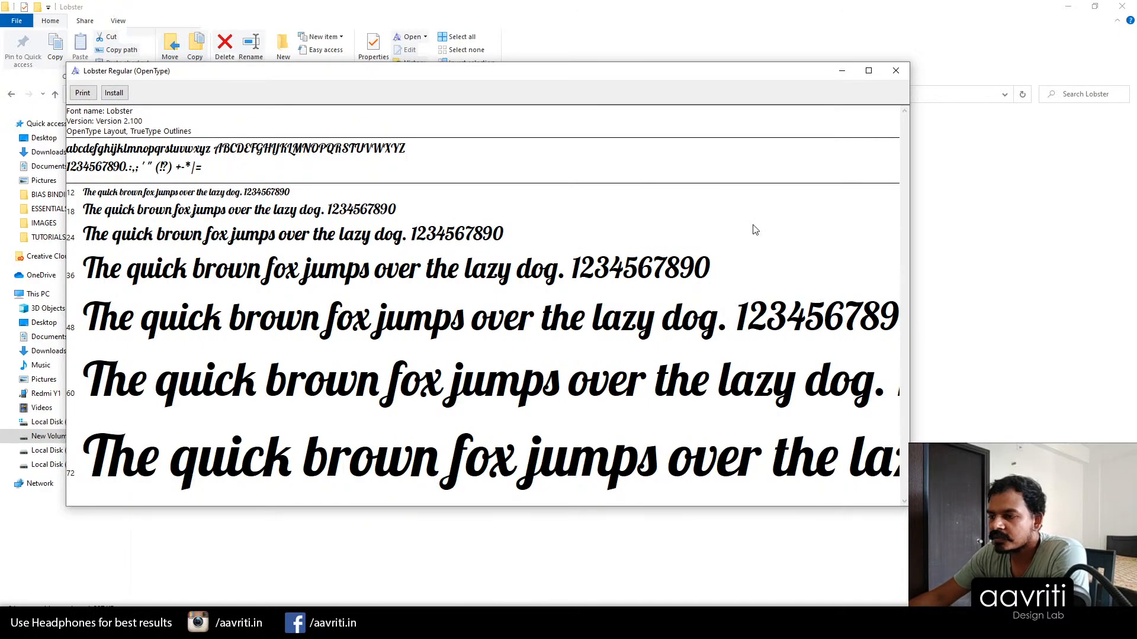
{"action": "left_click", "coordinate": [896, 72]}
{"action": "left_click", "coordinate": [55, 95]}
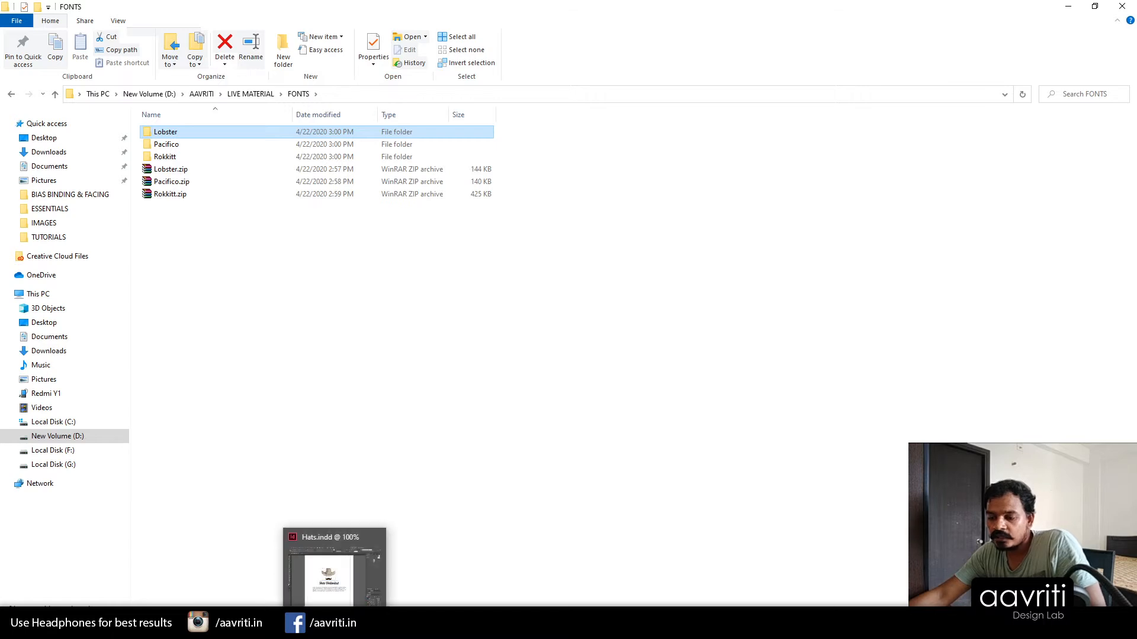
Step: Switch to the InDesign poster and move the body text frame up closer to the title, to about Y 36p1.2
{"action": "left_click", "coordinate": [336, 625]}
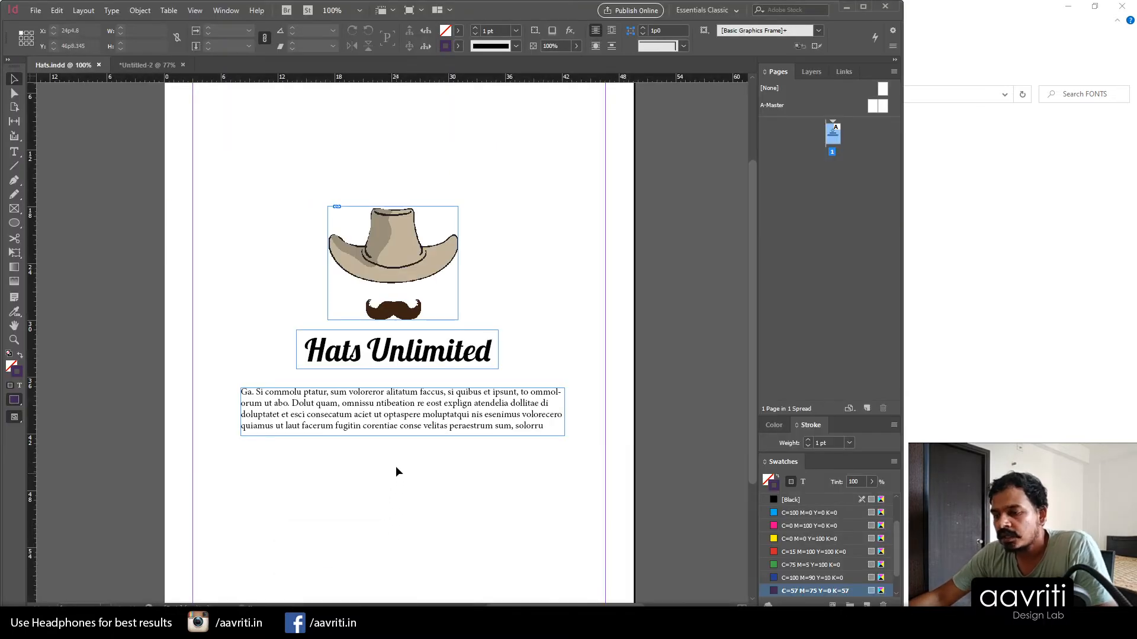
{"action": "left_click_drag", "start_coordinate": [382, 402], "coordinate": [377, 408]}
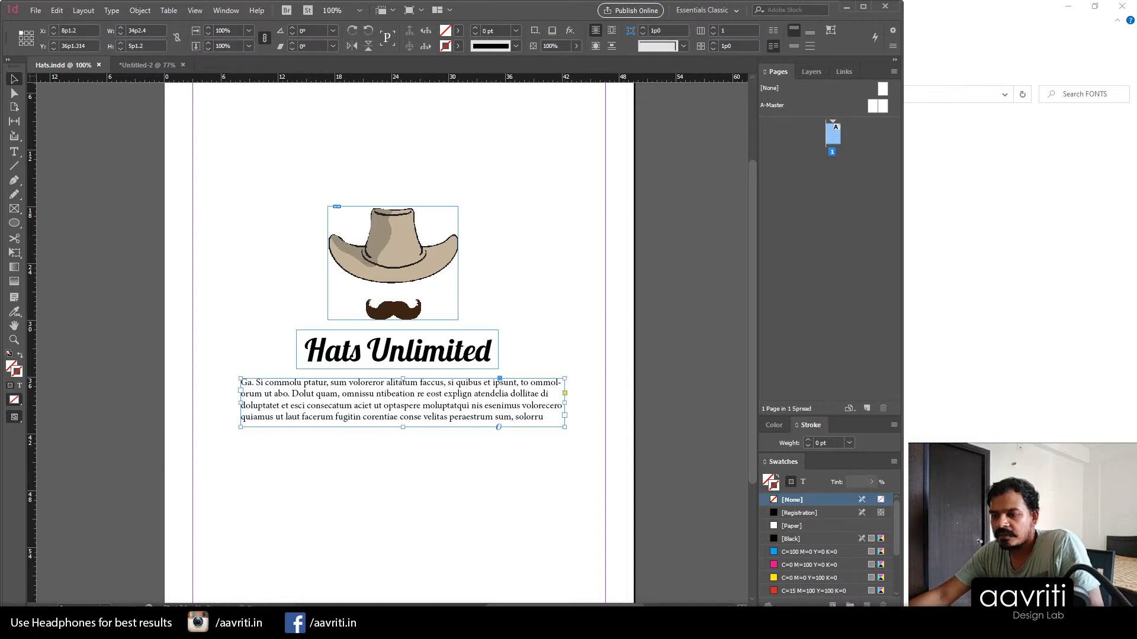
Step: Switch to logo hat.ai in Illustrator and recolour only the moustache with the red swatch C=15 M=100 Y=90 K=10
{"action": "mouse_move", "coordinate": [363, 627]}
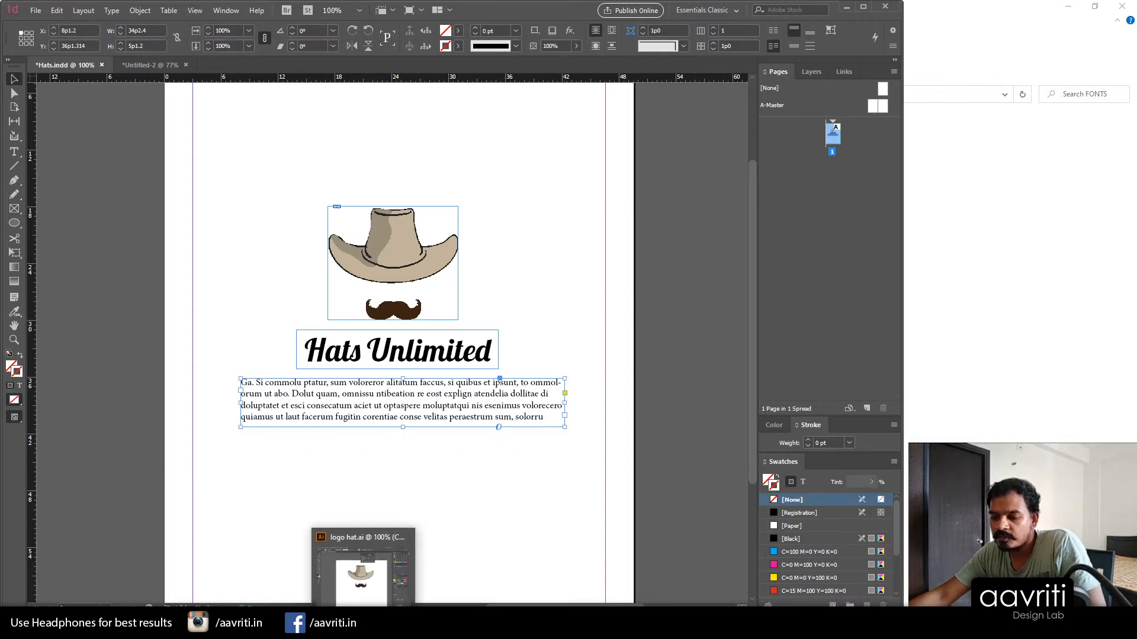
{"action": "left_click", "coordinate": [361, 568]}
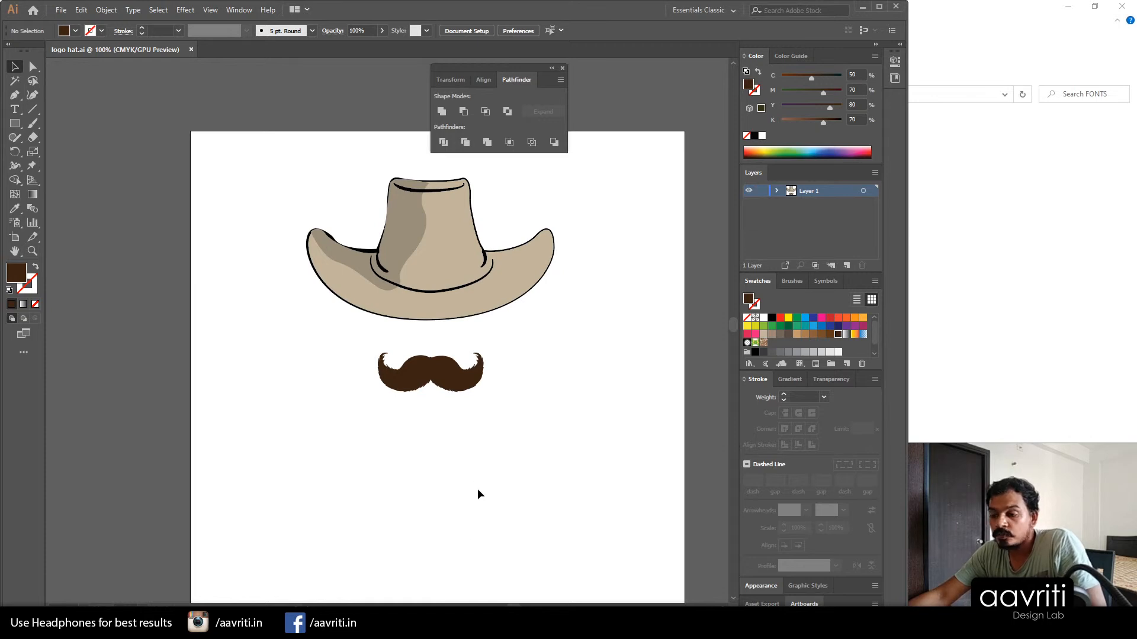
{"action": "scroll", "coordinate": [495, 429], "scroll_direction": "up", "scroll_amount": 3}
{"action": "left_click", "coordinate": [386, 432]}
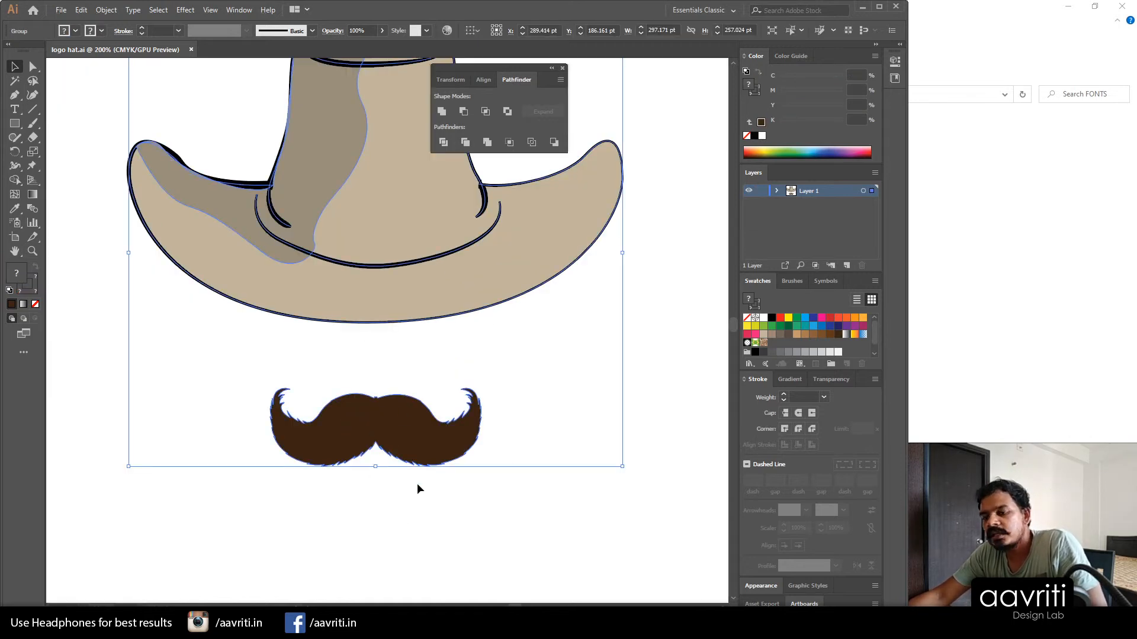
{"action": "left_click", "coordinate": [498, 535]}
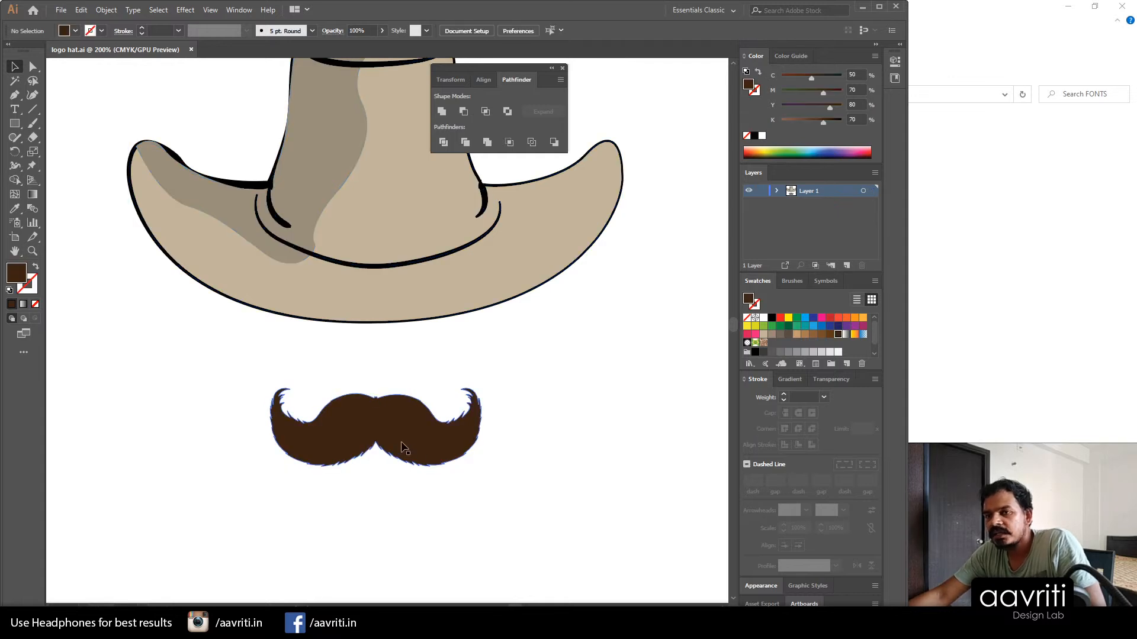
{"action": "left_click", "coordinate": [458, 411]}
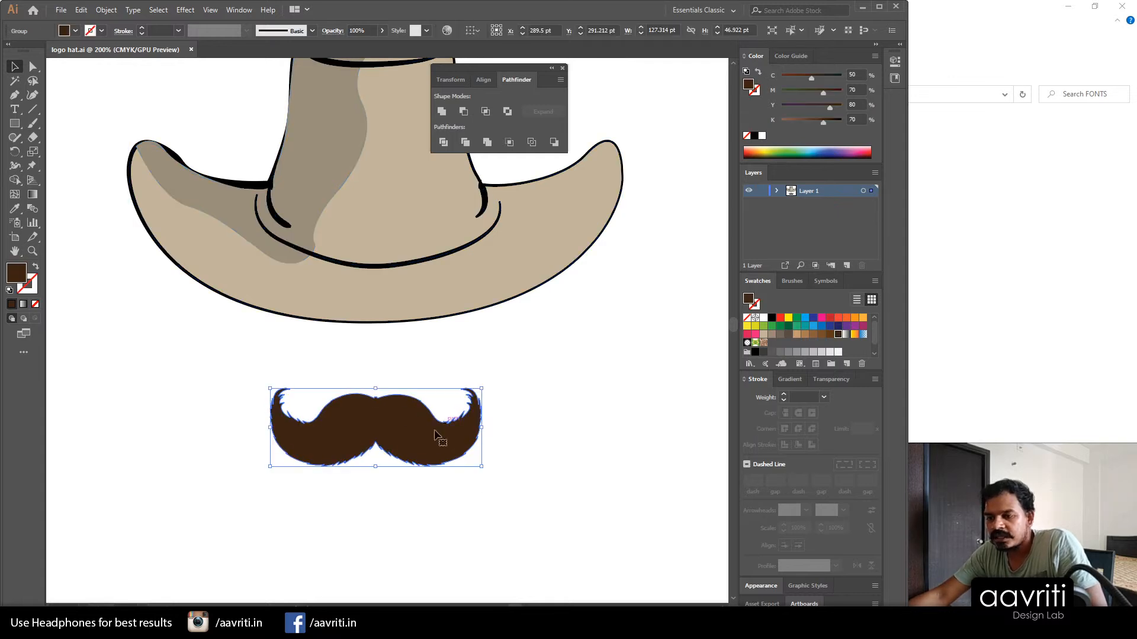
{"action": "left_click", "coordinate": [829, 317]}
{"action": "left_click", "coordinate": [602, 402]}
{"action": "scroll", "coordinate": [340, 461], "scroll_direction": "down", "scroll_amount": 2}
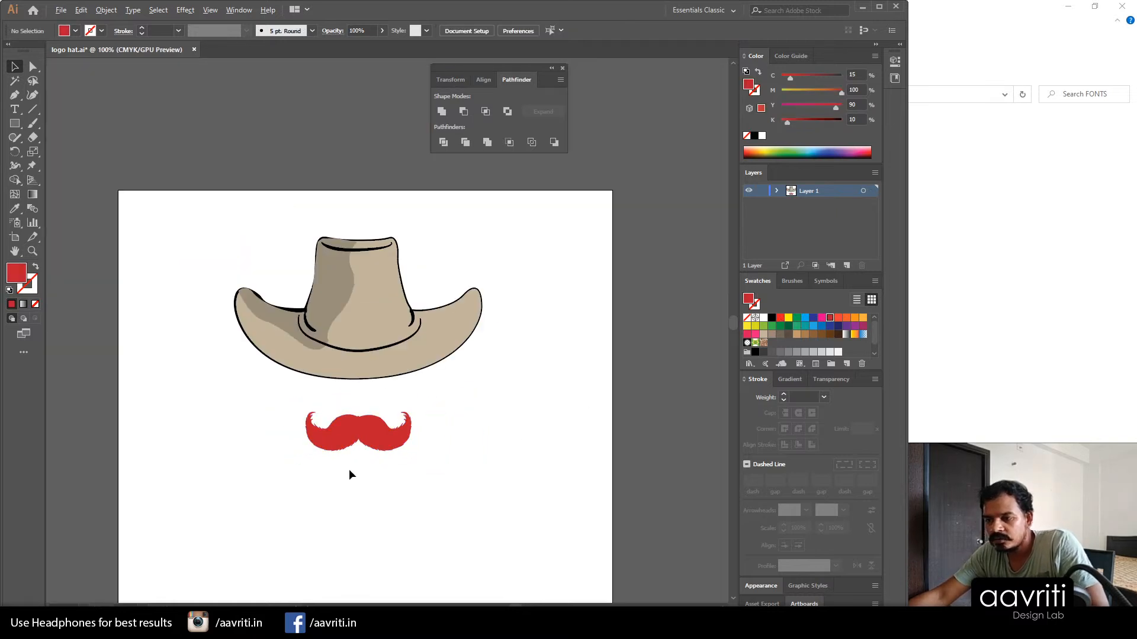
Step: Save the edited logo hat.ai and switch back to the Hats.indd poster in InDesign
{"action": "scroll", "coordinate": [344, 461], "scroll_direction": "up", "scroll_amount": 1}
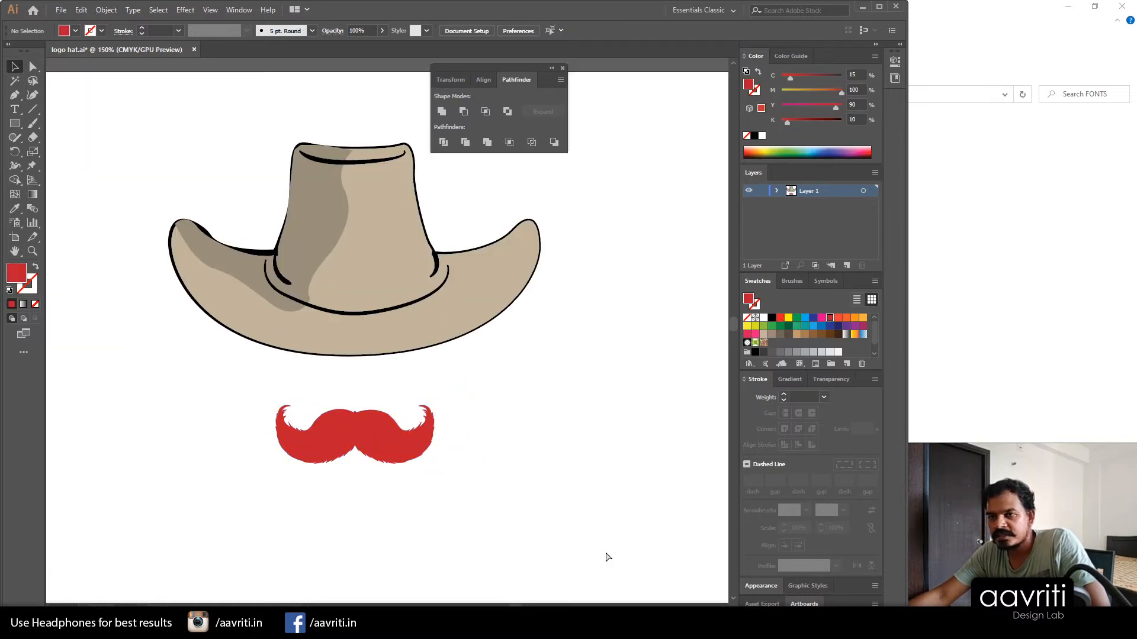
{"action": "key", "text": "ctrl+s"}
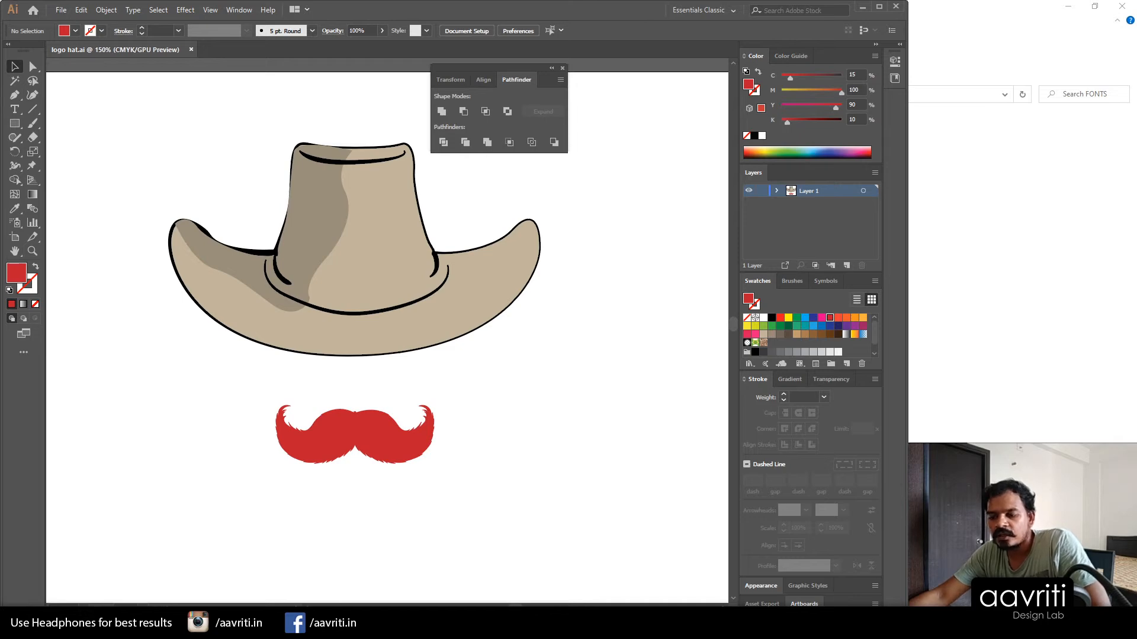
{"action": "key", "text": "alt+Tab"}
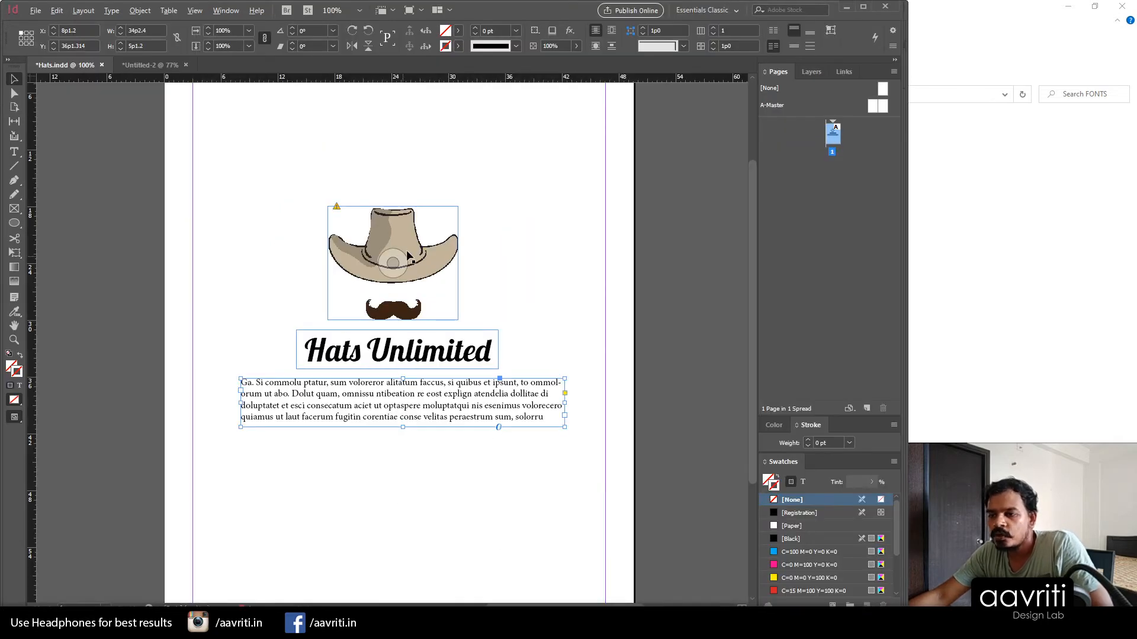
Step: Examine the poster's linked files and the Preflight link error down to its modified link entry, closing Preflight when done
{"action": "scroll", "coordinate": [404, 250], "scroll_direction": "up", "scroll_amount": 2}
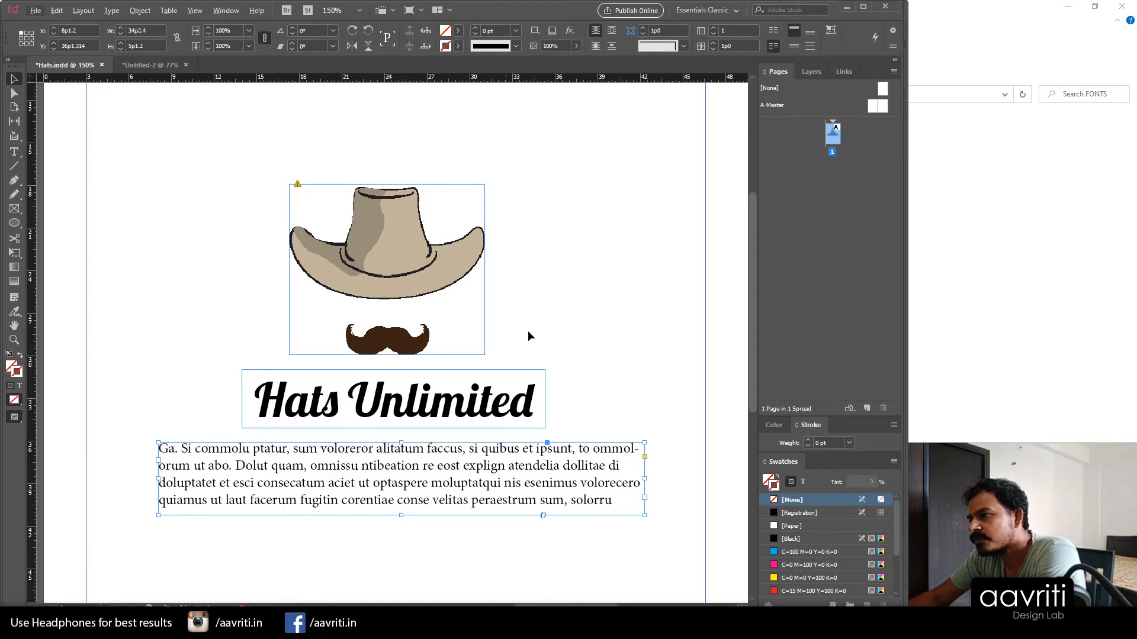
{"action": "left_click", "coordinate": [844, 71]}
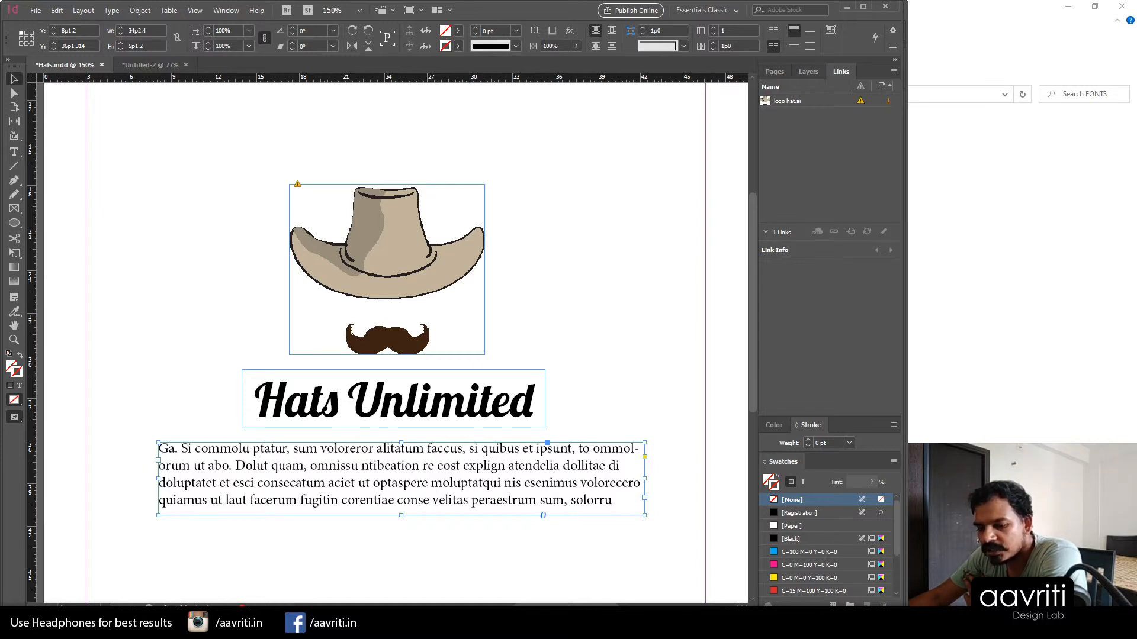
{"action": "double_click", "coordinate": [256, 608]}
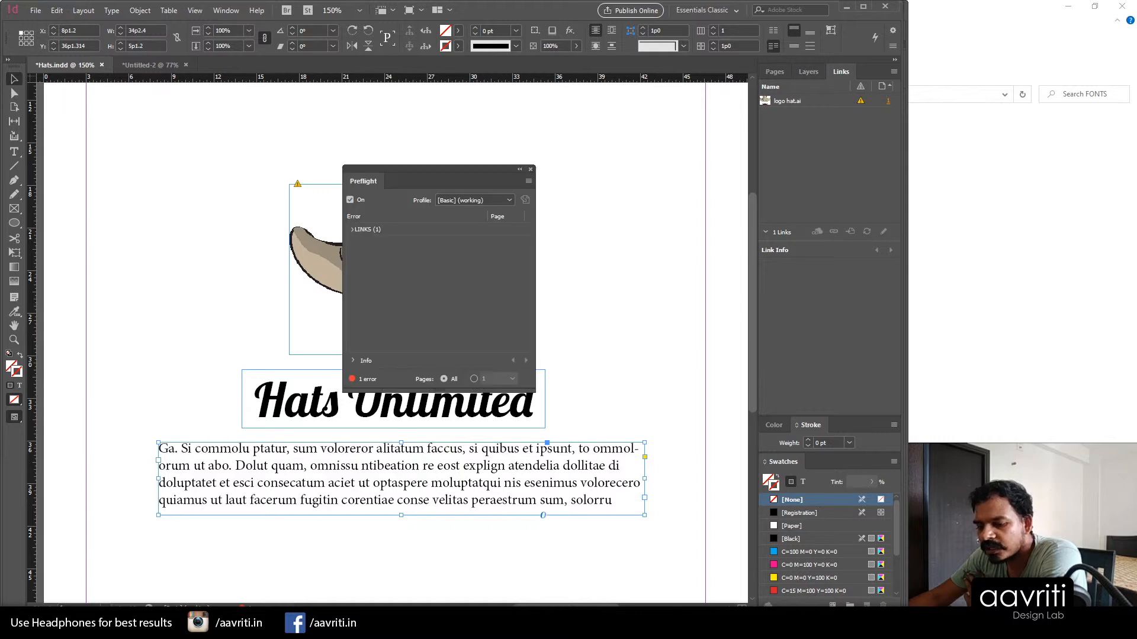
{"action": "left_click", "coordinate": [353, 231]}
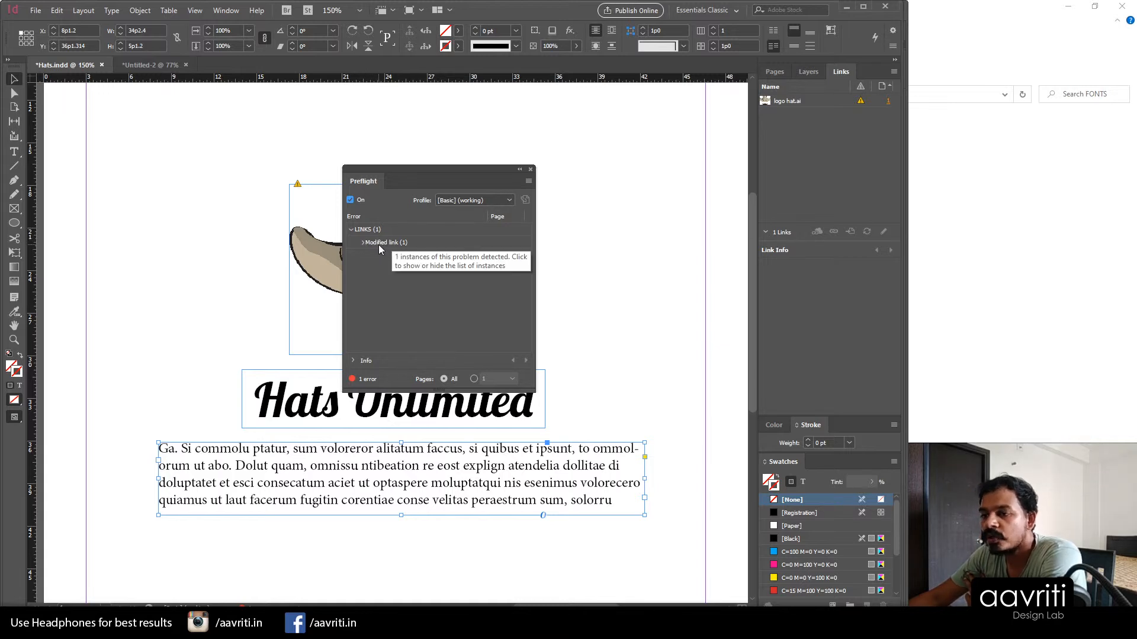
{"action": "left_click", "coordinate": [364, 243]}
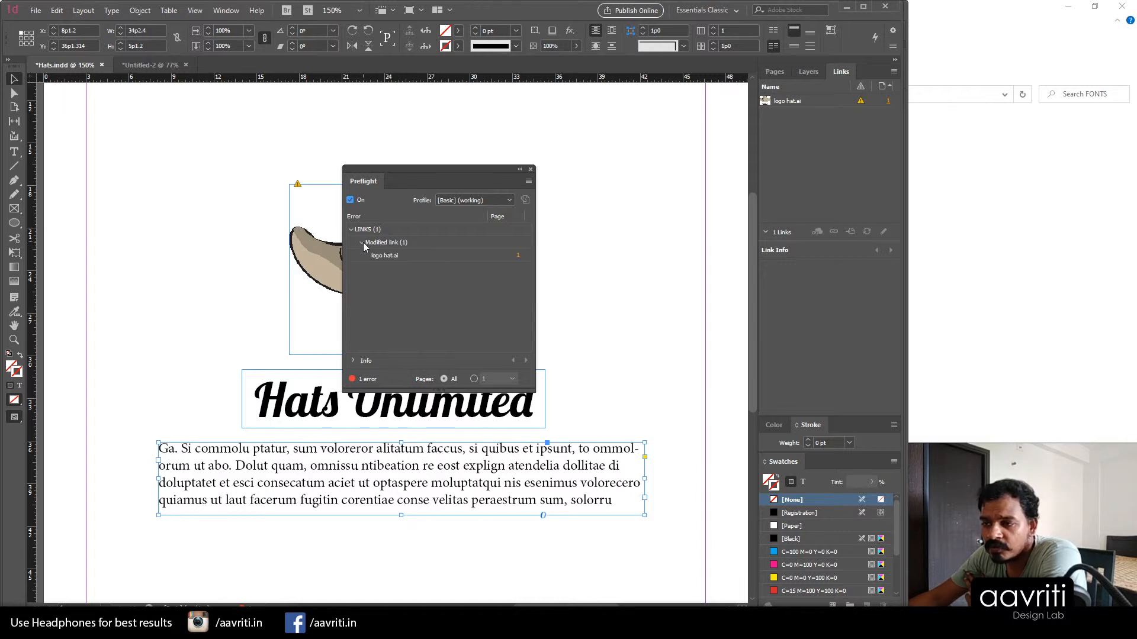
{"action": "left_click", "coordinate": [531, 170]}
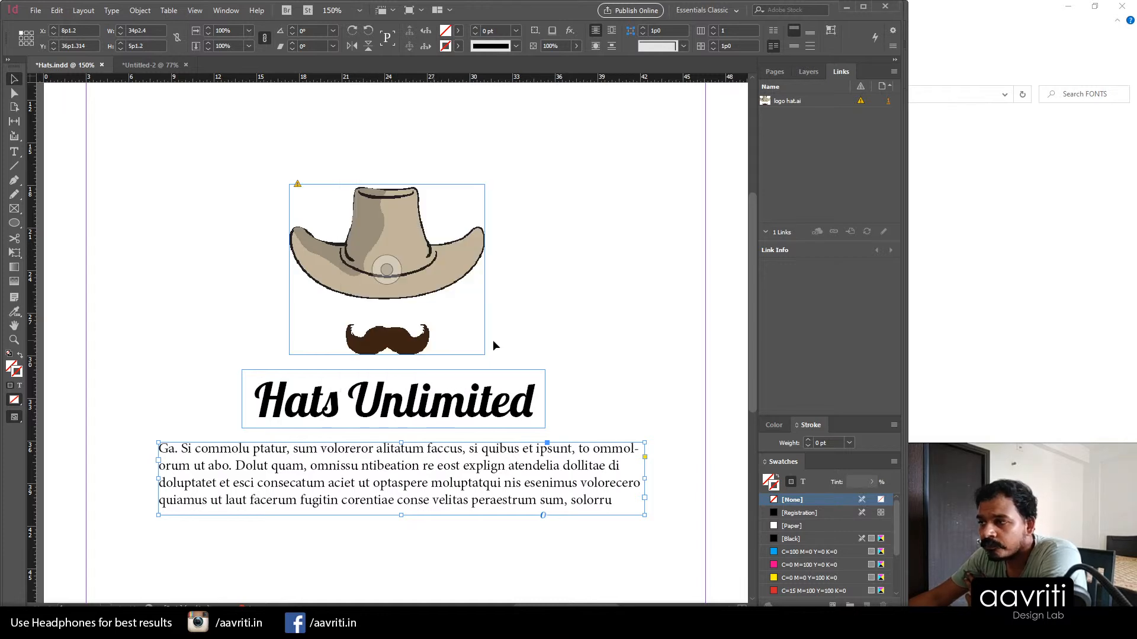
Step: Update the modified logo hat.ai link so the placed artwork reflects the saved Illustrator file
{"action": "right_click", "coordinate": [805, 101]}
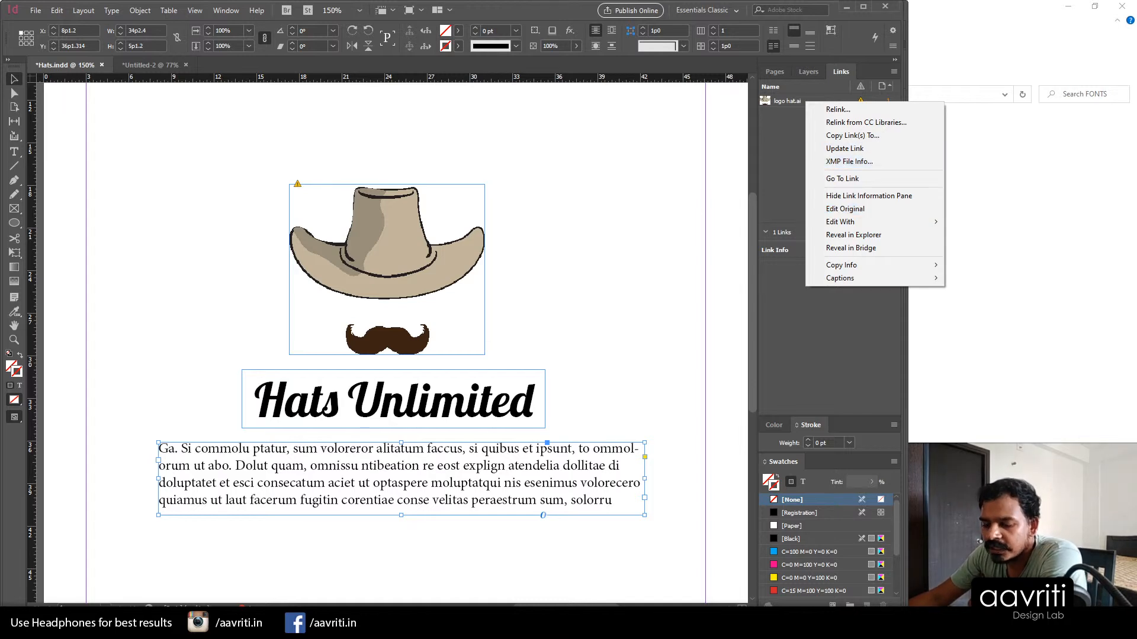
{"action": "mouse_move", "coordinate": [363, 627]}
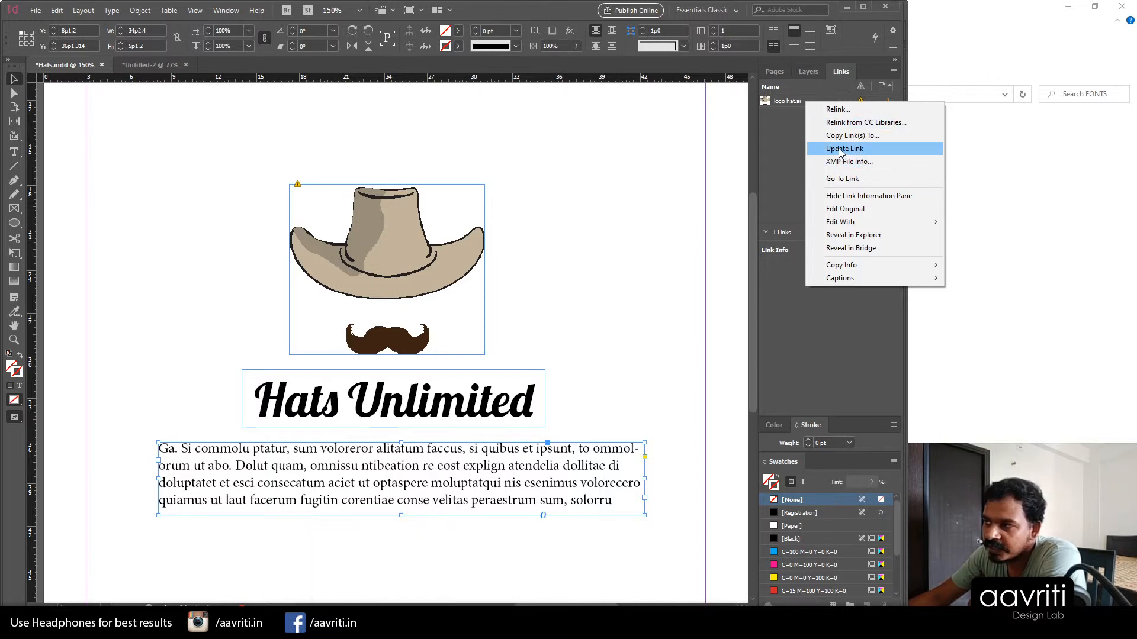
{"action": "left_click", "coordinate": [791, 136]}
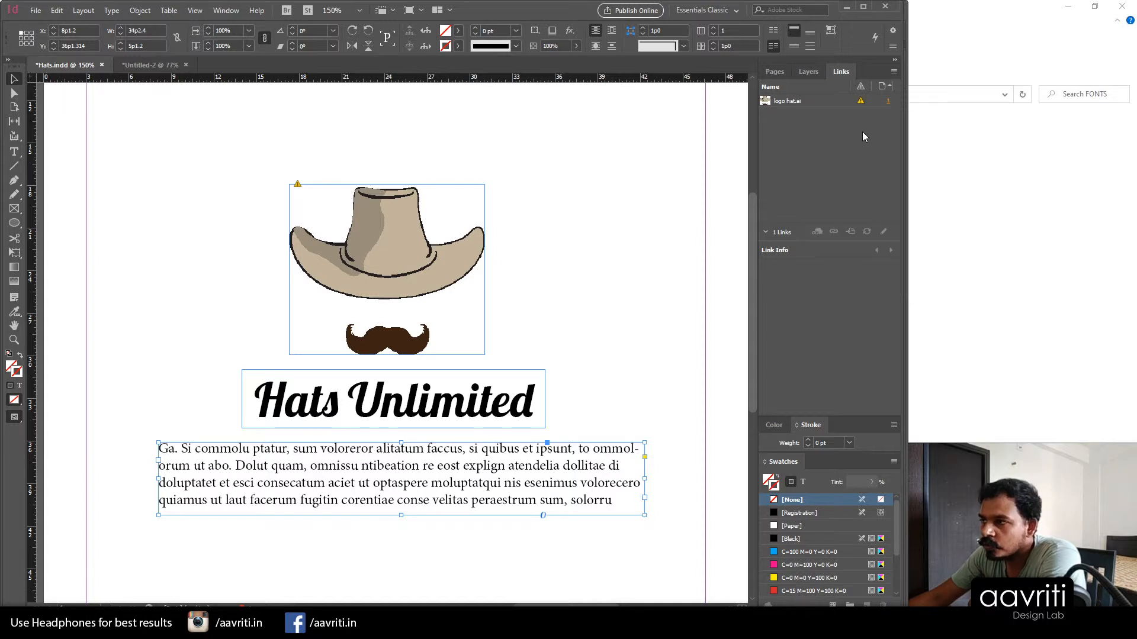
{"action": "double_click", "coordinate": [861, 101]}
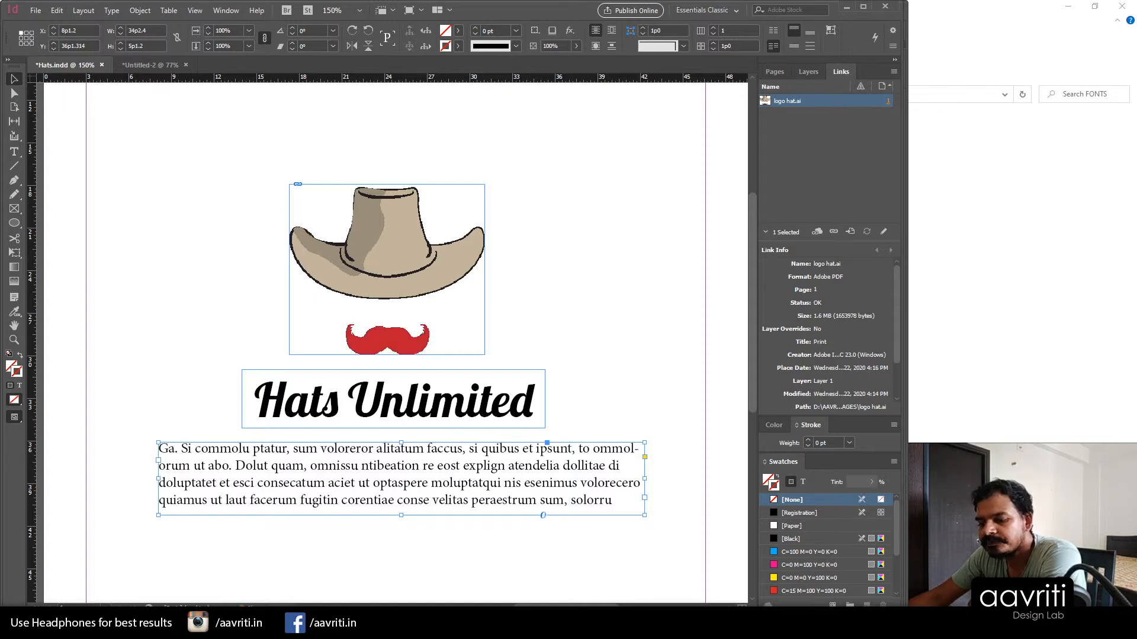
Step: Switch to logo hat.ai in Illustrator, recolour the moustache with the brown swatch C=40 M=70 Y=100 K=50, and save the file
{"action": "key", "text": "alt+Tab"}
{"action": "left_click", "coordinate": [400, 443]}
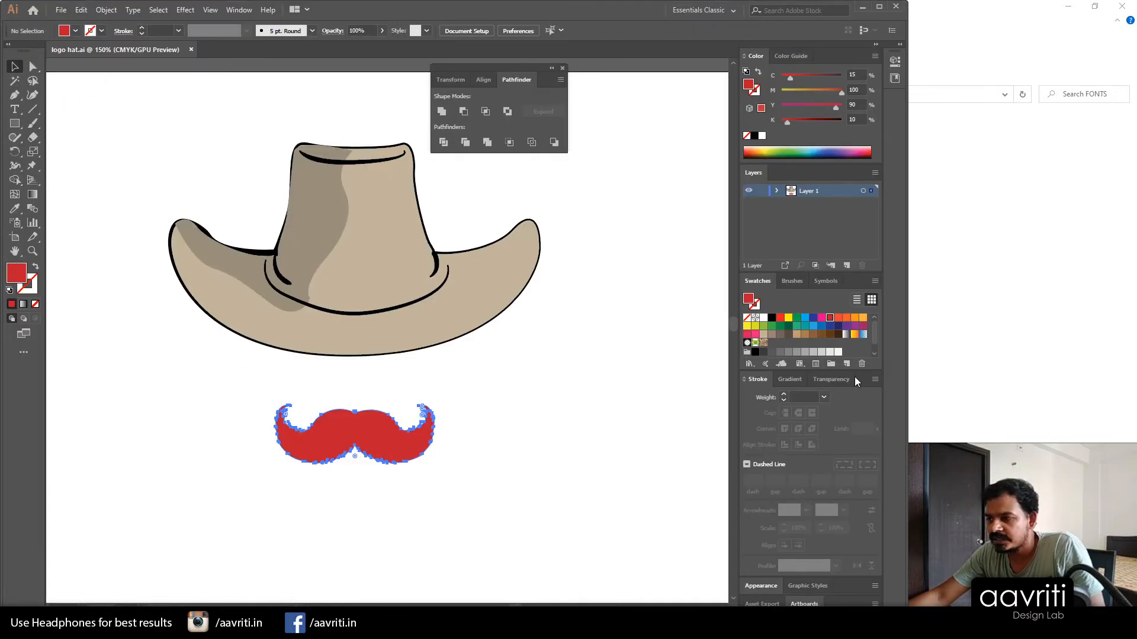
{"action": "left_click", "coordinate": [829, 334]}
{"action": "left_click", "coordinate": [528, 479]}
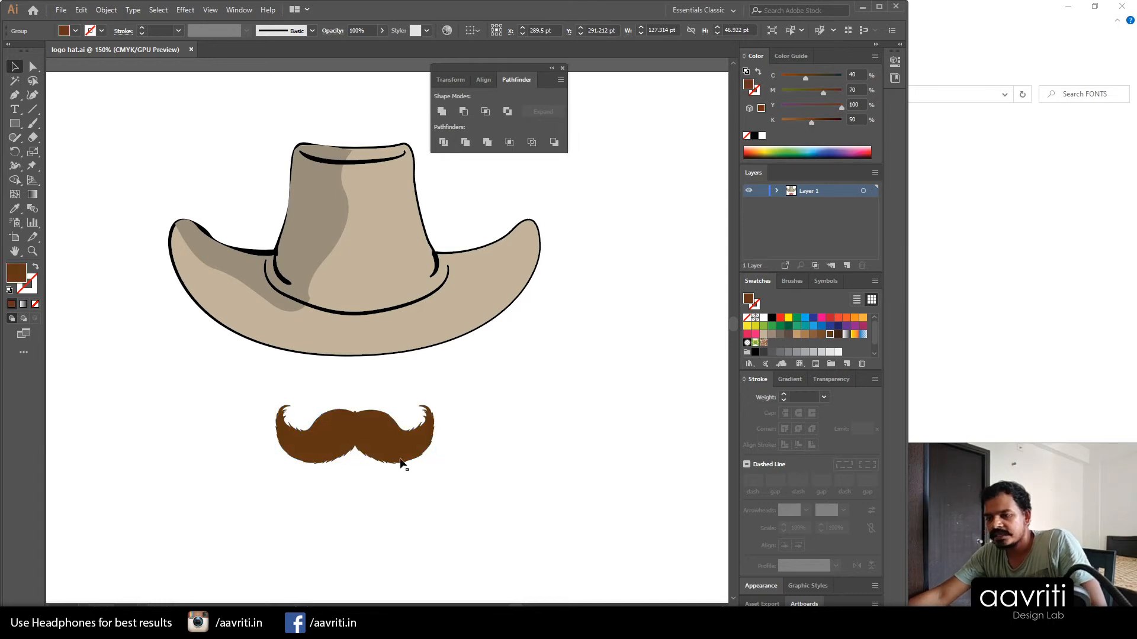
{"action": "key", "text": "ctrl+s"}
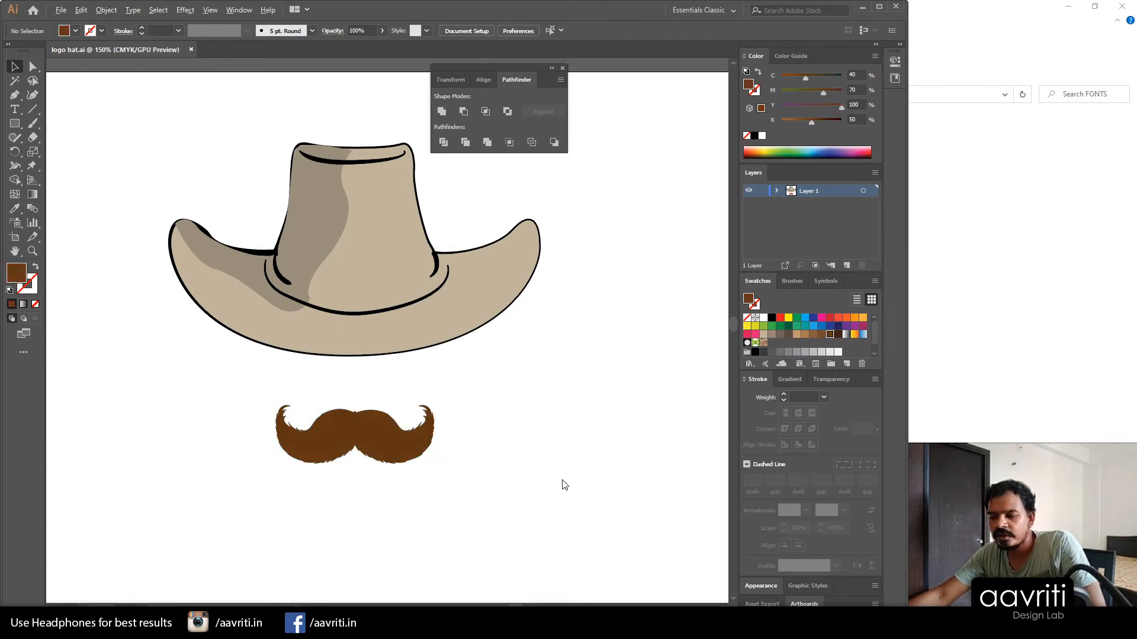
Step: Return to the Hats.indd poster in InDesign and update the logo hat.ai link to the brown moustache version
{"action": "key", "text": "alt+Tab"}
{"action": "double_click", "coordinate": [860, 100]}
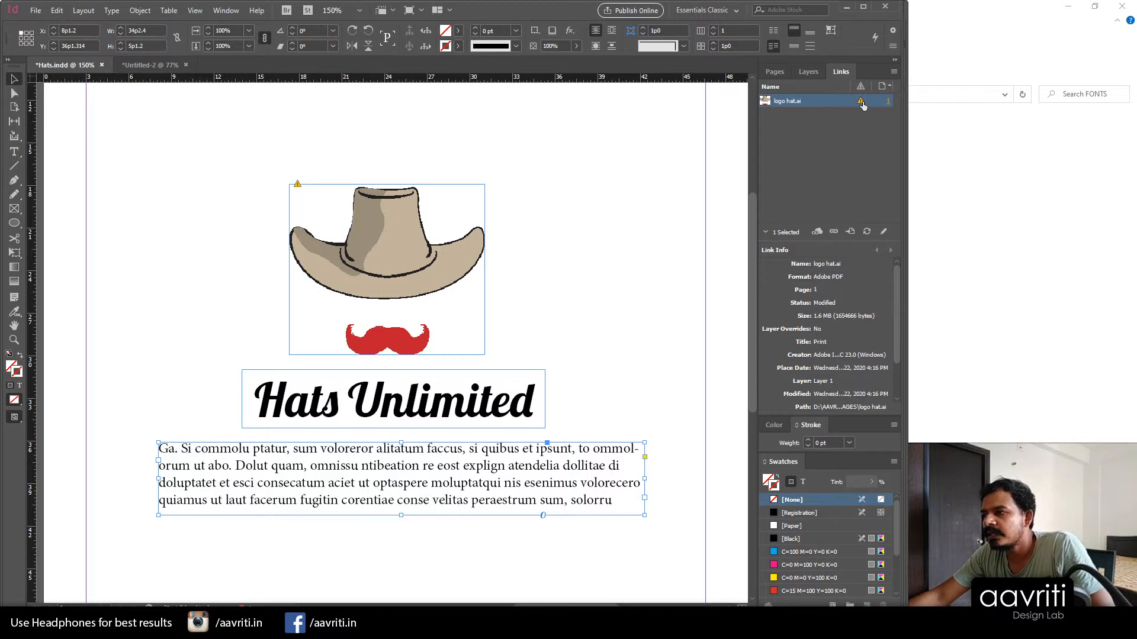
{"action": "left_click", "coordinate": [565, 304]}
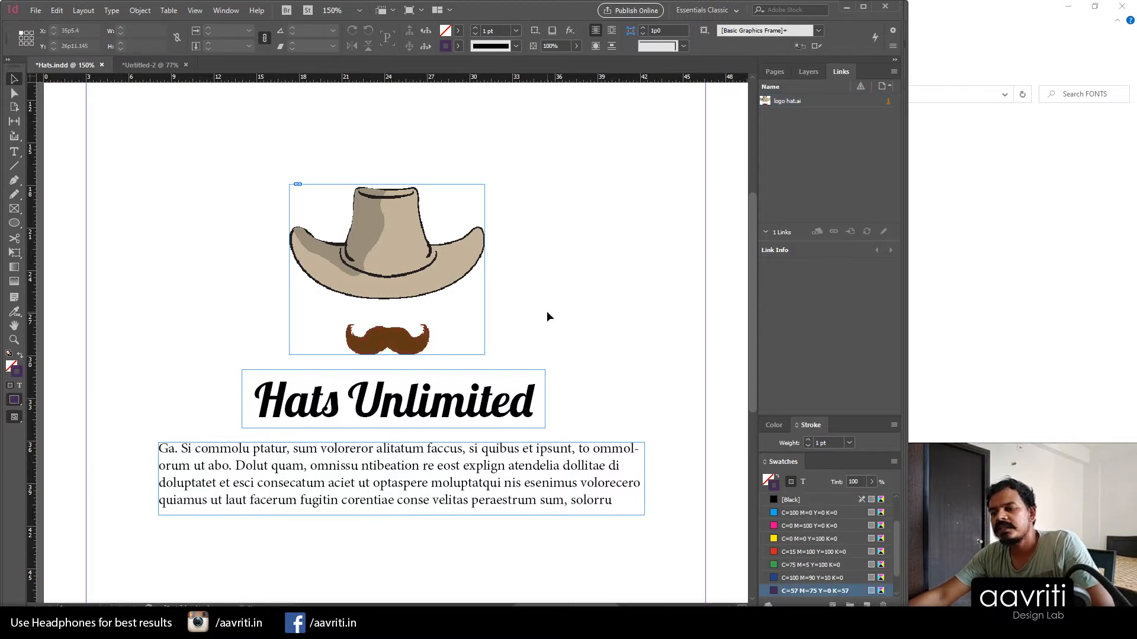
{"action": "key", "text": "ctrl+1"}
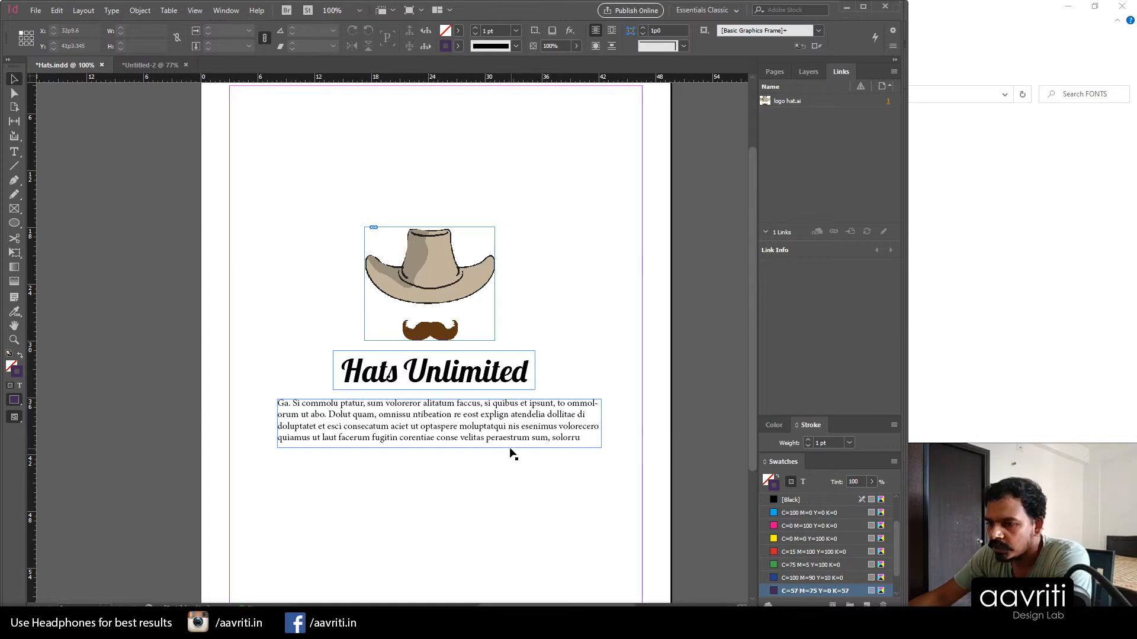
{"action": "scroll", "coordinate": [449, 391], "scroll_direction": "down", "scroll_amount": 3}
{"action": "scroll", "coordinate": [467, 351], "scroll_direction": "up", "scroll_amount": 1}
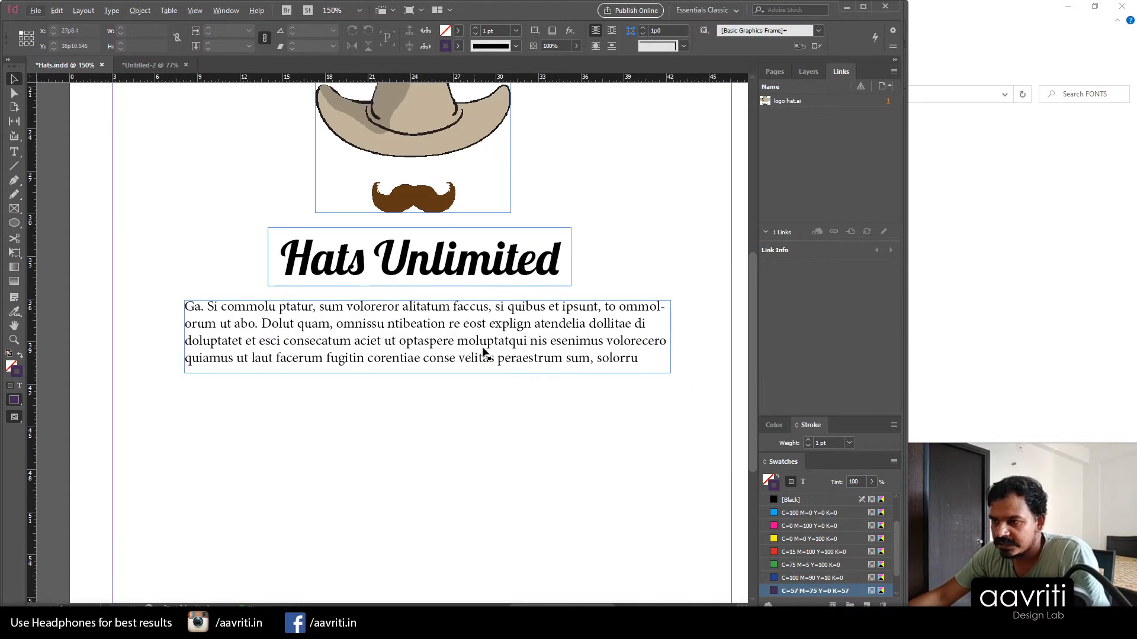
Step: Switch to File Explorer, preview the Pacifico Regular font from the Pacifico folder, and return to the InDesign poster
{"action": "left_click", "coordinate": [448, 256]}
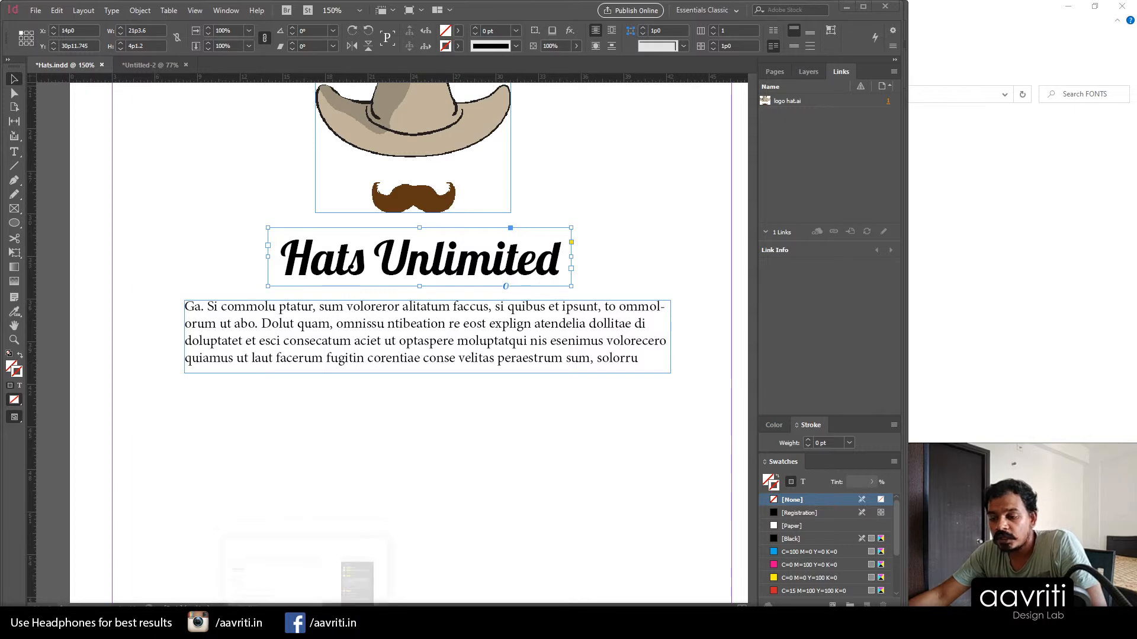
{"action": "left_click", "coordinate": [278, 626]}
{"action": "left_click", "coordinate": [254, 626]}
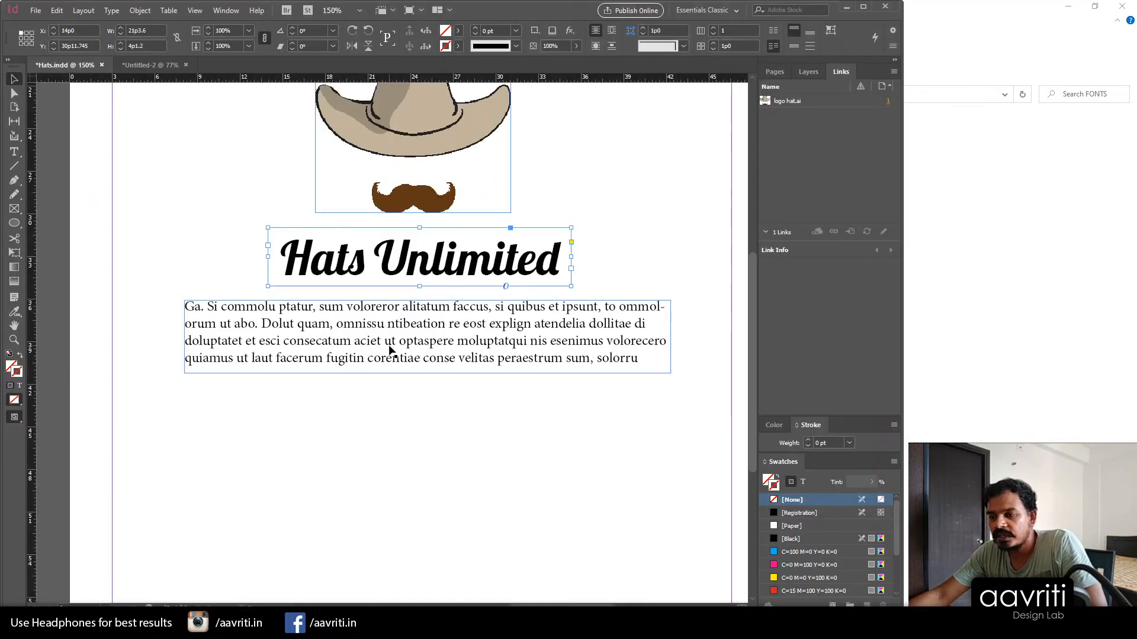
{"action": "left_click", "coordinate": [278, 627]}
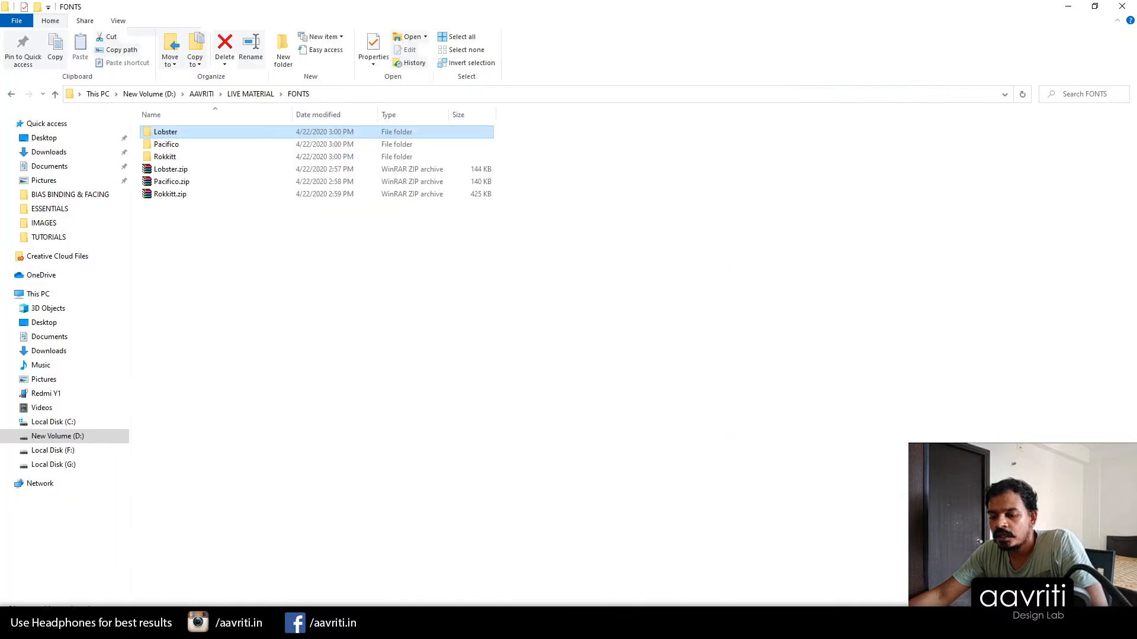
{"action": "double_click", "coordinate": [160, 147]}
{"action": "double_click", "coordinate": [196, 144]}
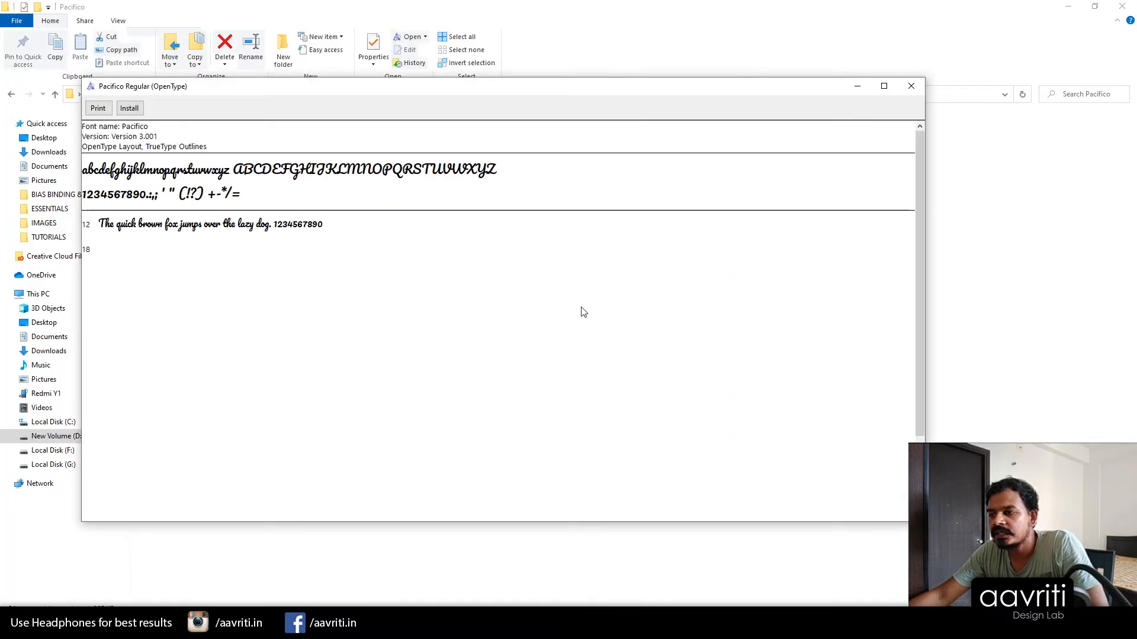
{"action": "left_click", "coordinate": [911, 85]}
{"action": "key", "text": "alt+Tab"}
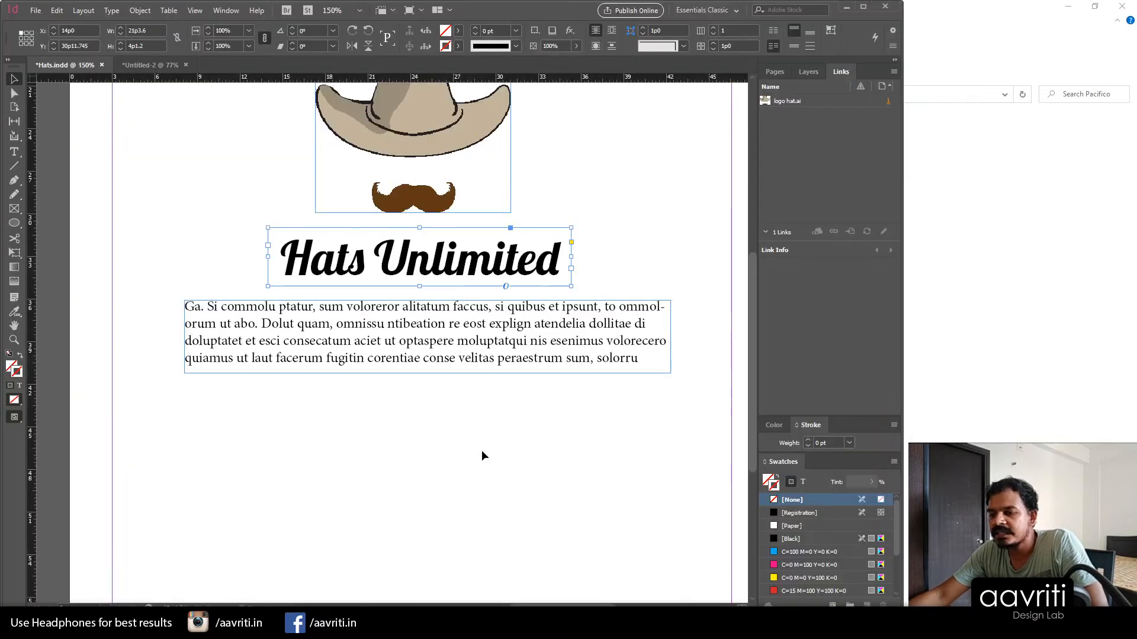
Step: Cut the body text from "Dolut quam" to the end and shorten its frame to about 3p9.8 high
{"action": "double_click", "coordinate": [263, 326]}
{"action": "left_click_drag", "start_coordinate": [261, 325], "coordinate": [657, 365]}
{"action": "key", "text": "BackSpace"}
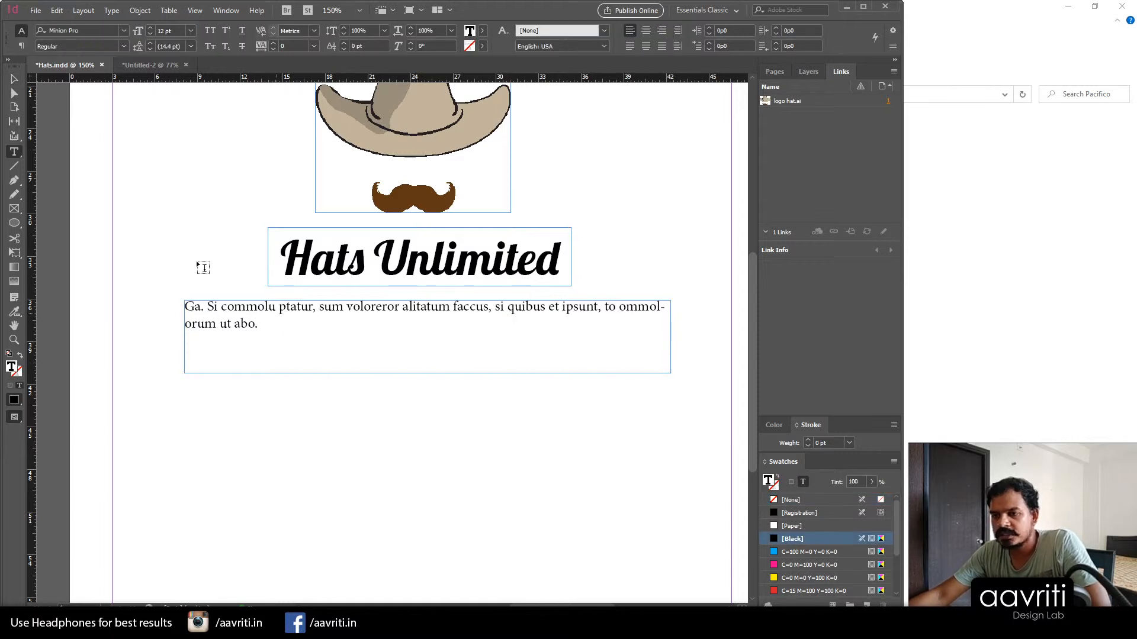
{"action": "left_click", "coordinate": [13, 80]}
{"action": "left_click", "coordinate": [448, 325]}
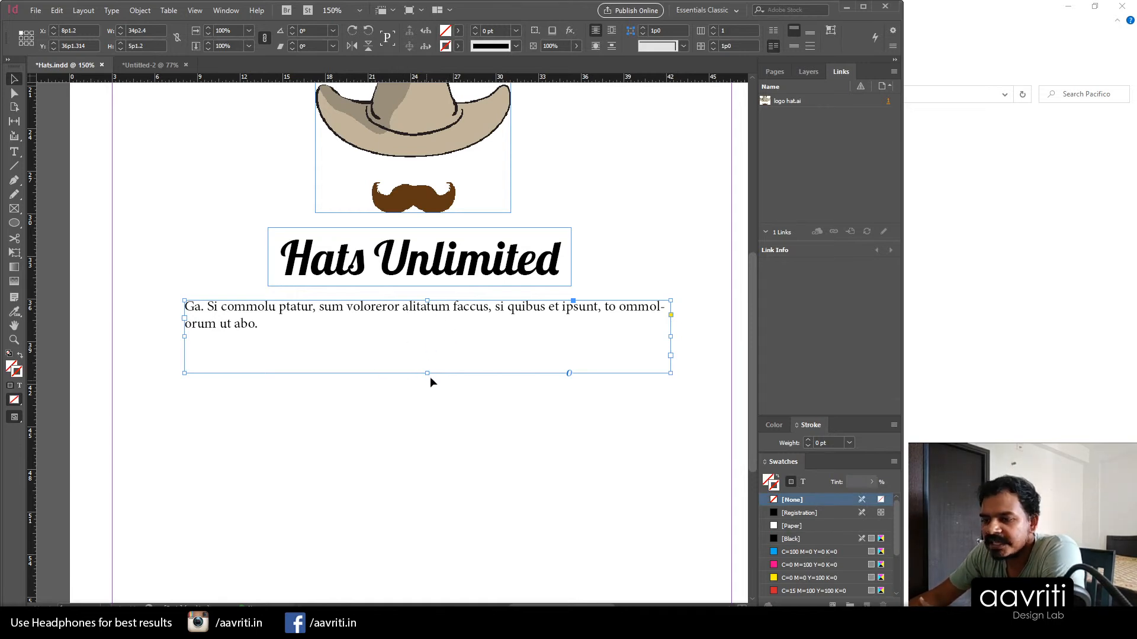
{"action": "left_click_drag", "start_coordinate": [427, 373], "coordinate": [424, 355]}
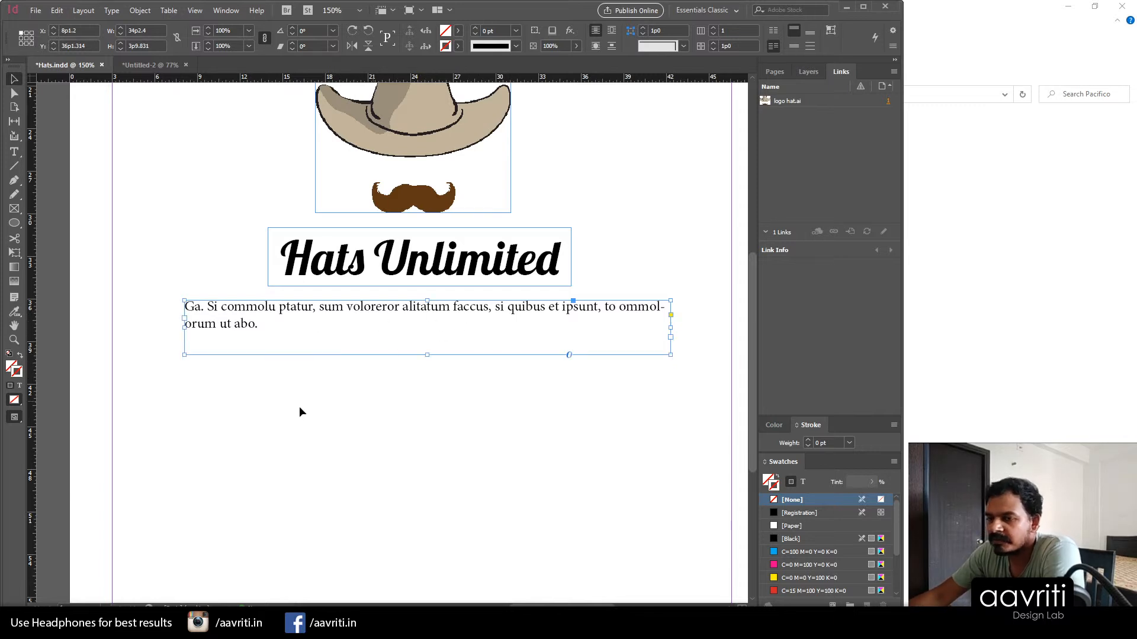
{"action": "left_click_drag", "start_coordinate": [232, 326], "coordinate": [255, 446]}
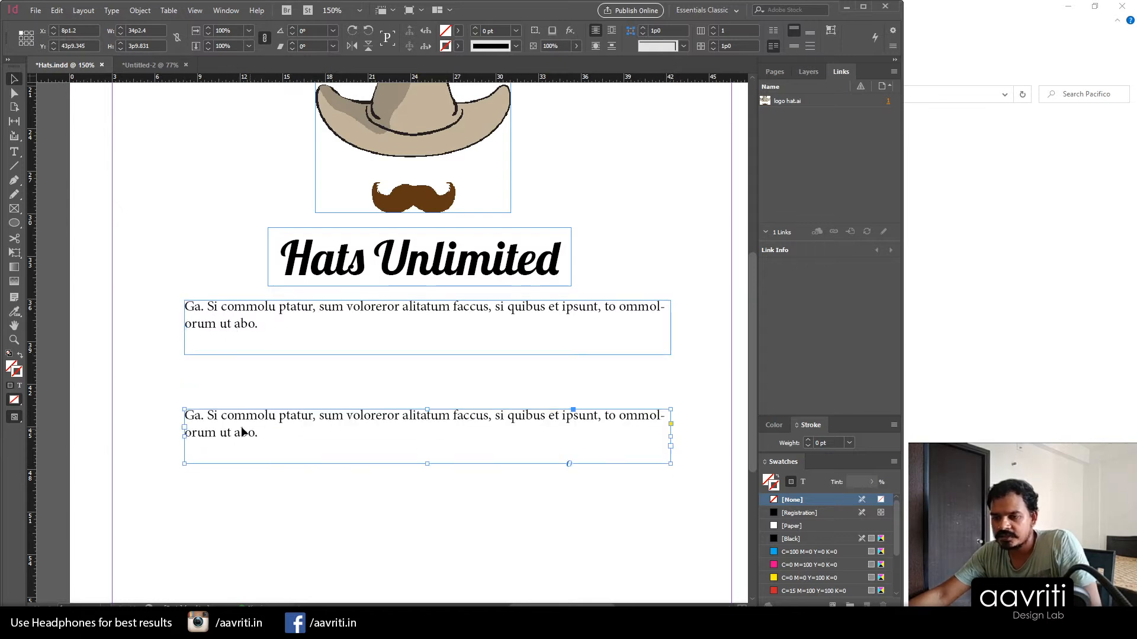
{"action": "double_click", "coordinate": [235, 433]}
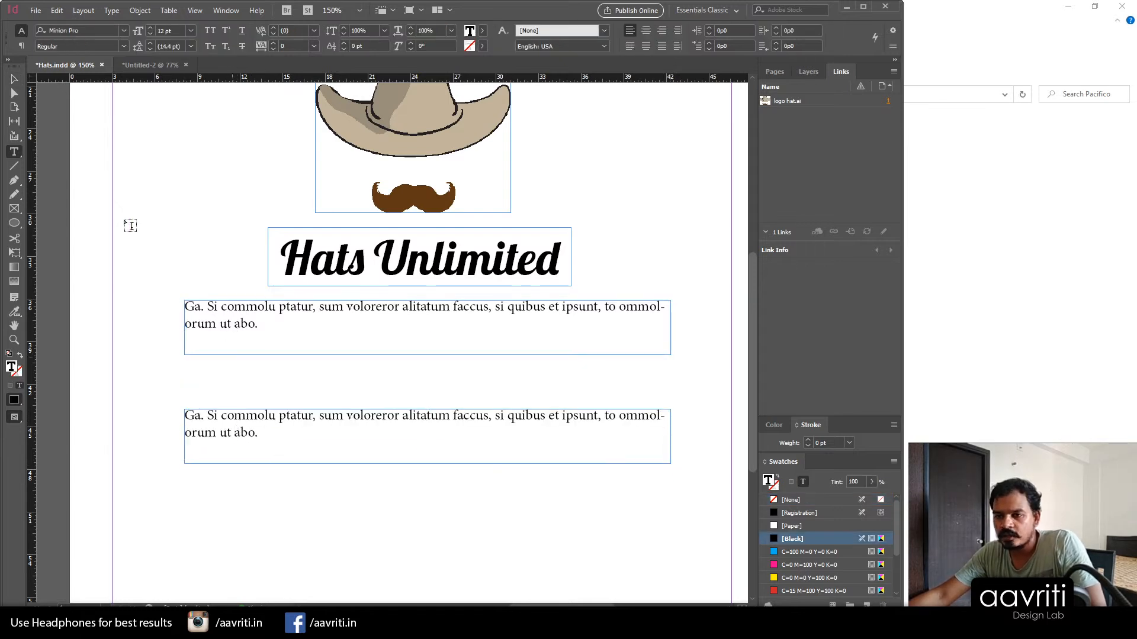
{"action": "left_click", "coordinate": [14, 79]}
{"action": "key", "text": "Delete"}
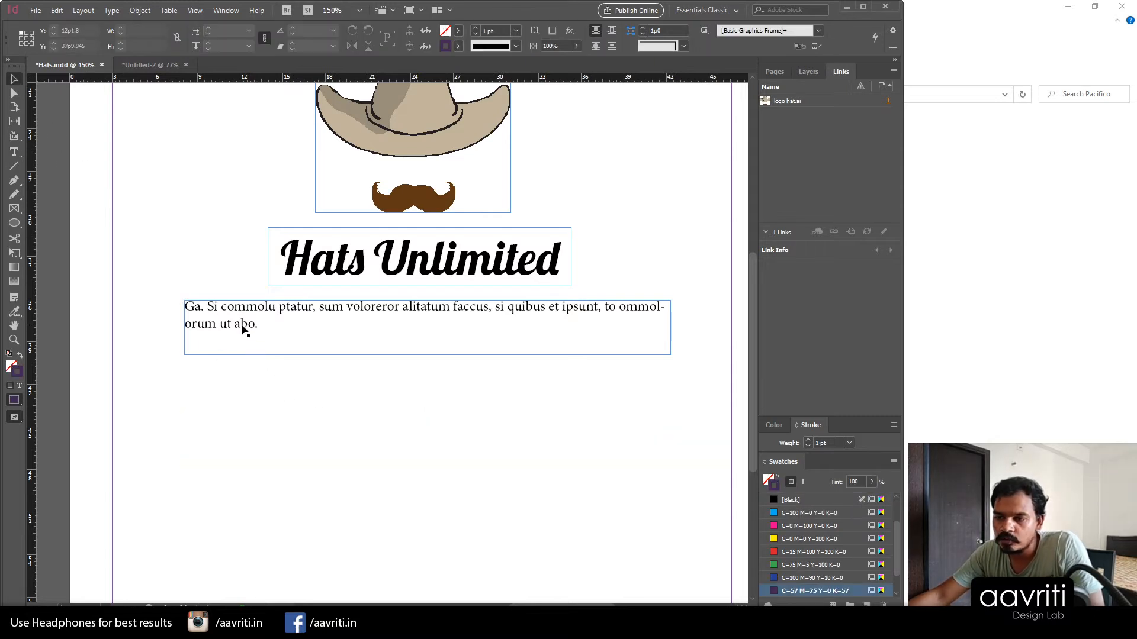
Step: Duplicate the shortened body text frame straight below the original at about Y 42p9.3 and bring up the live chat window
{"action": "left_click_drag", "start_coordinate": [241, 335], "coordinate": [233, 424]}
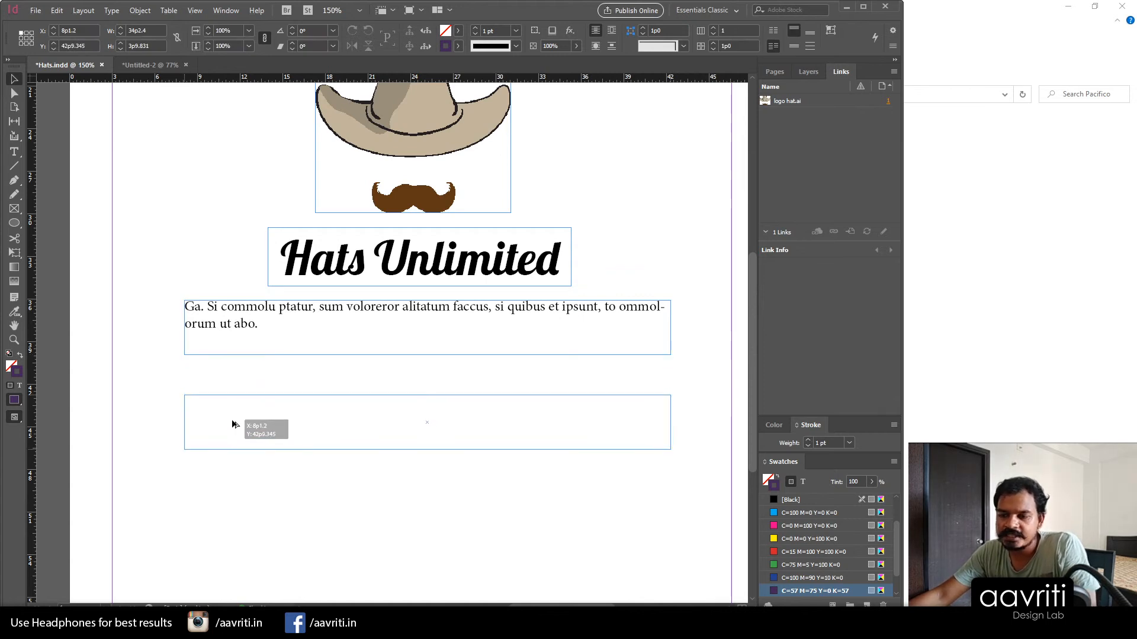
{"action": "left_click_drag", "start_coordinate": [233, 424], "coordinate": [232, 424]}
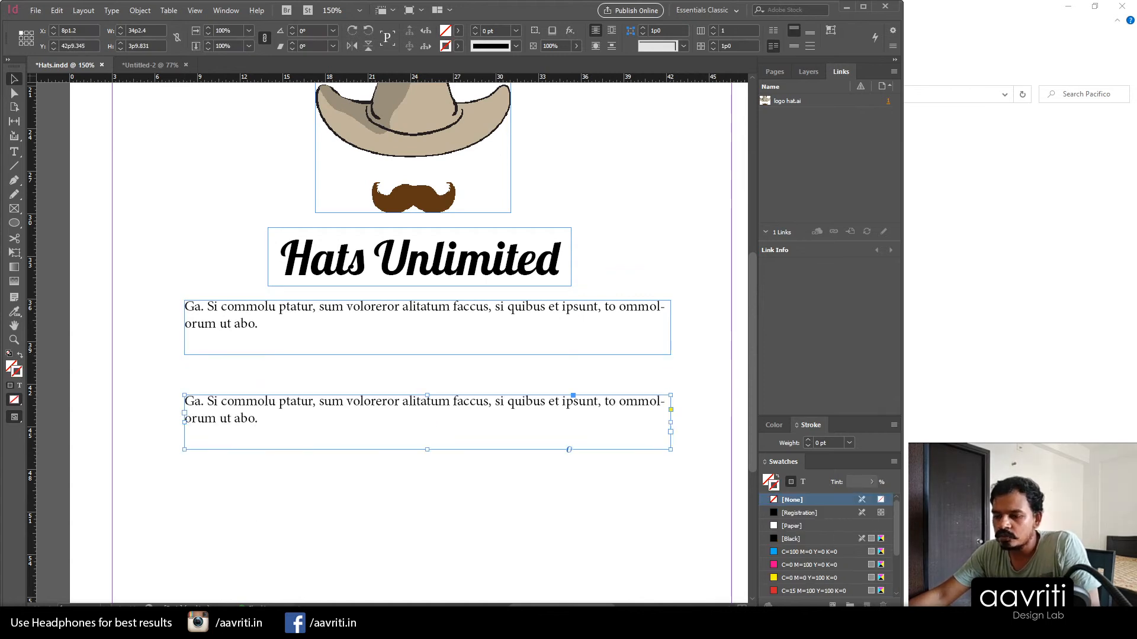
{"action": "mouse_move", "coordinate": [272, 628]}
{"action": "left_click", "coordinate": [350, 569]}
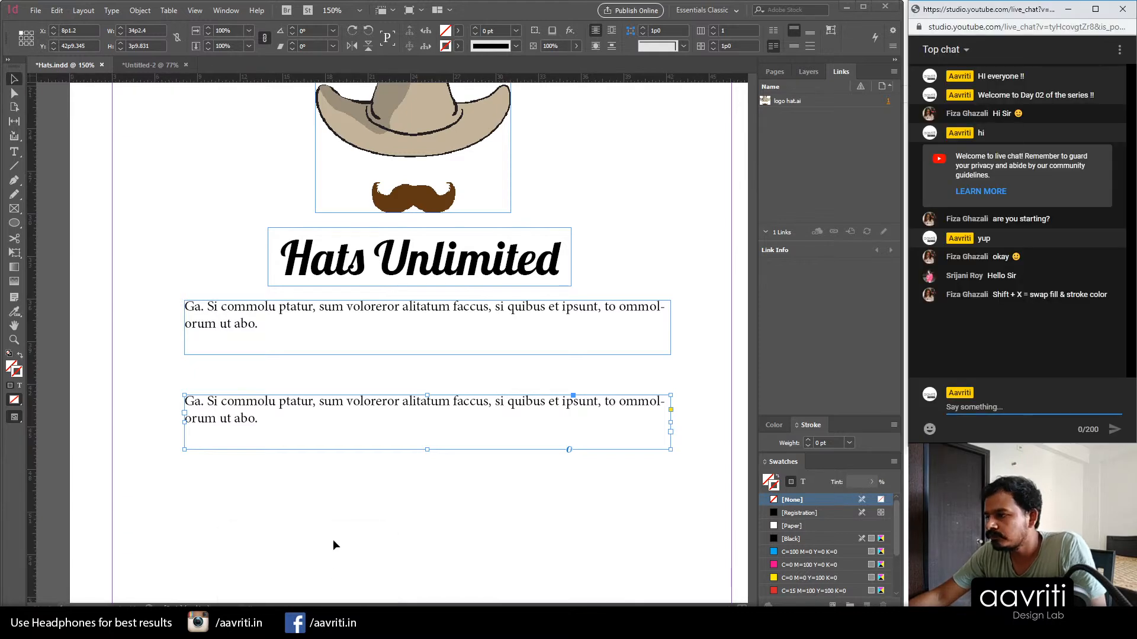
Step: Replace the duplicate frame's text with the passage cut from the original, starting "Dolut quam, omnissu ntibeation"
{"action": "double_click", "coordinate": [259, 424]}
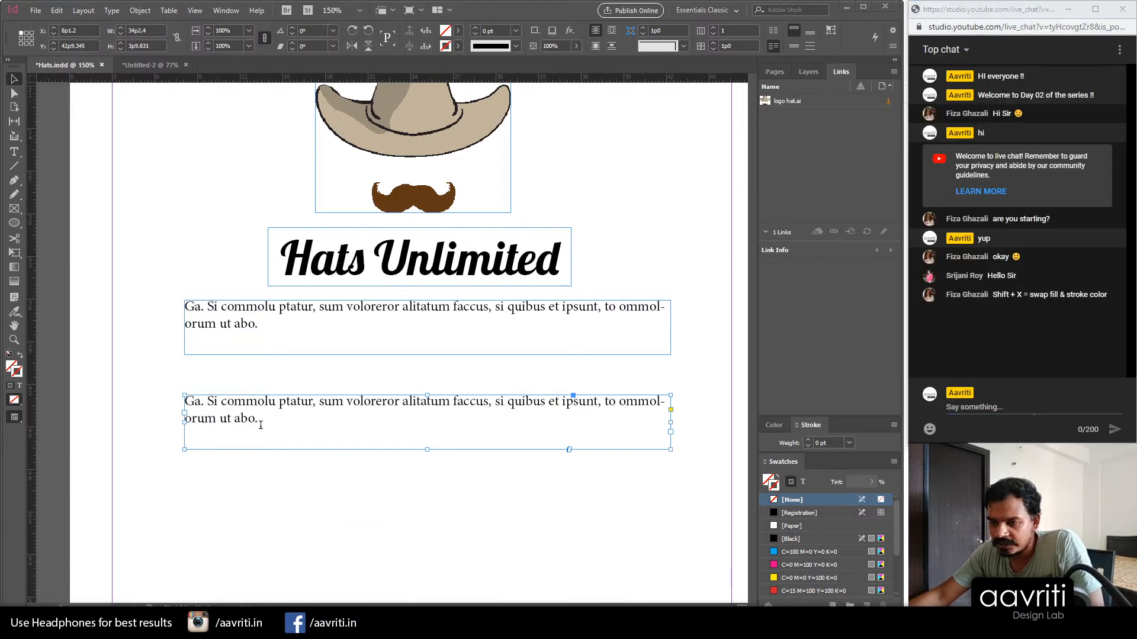
{"action": "key", "text": "ctrl+a"}
{"action": "key", "text": "alt+t"}
{"action": "key", "text": "i"}
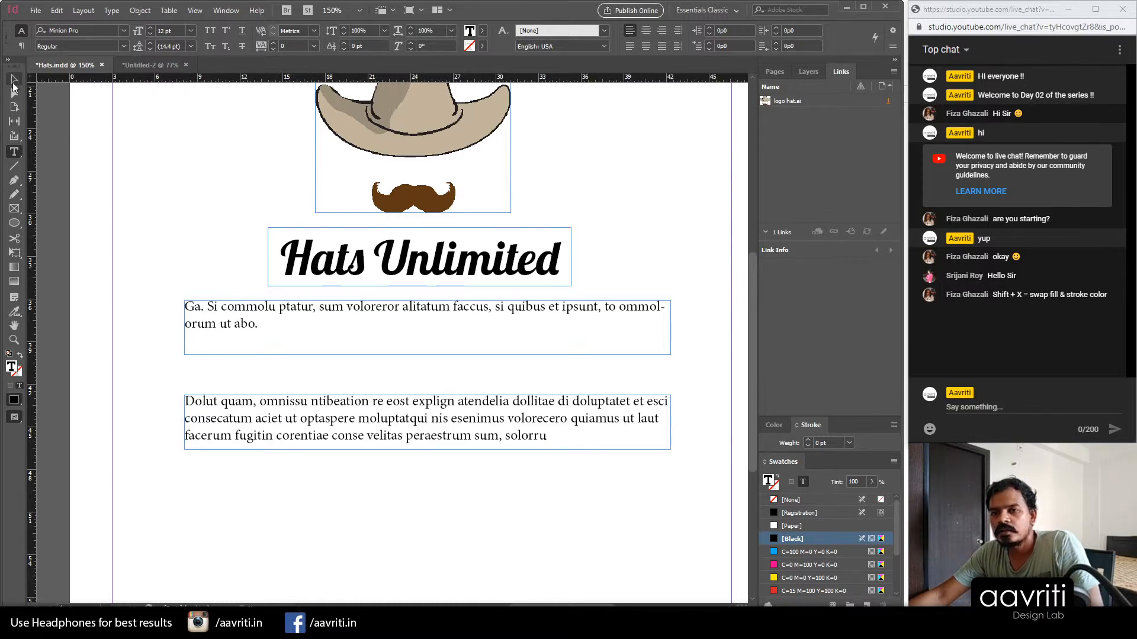
Step: Move the "Dolut quam" text frame down to about Y 49p0.3 and select the upper body text frame
{"action": "left_click", "coordinate": [15, 80]}
{"action": "left_click_drag", "start_coordinate": [342, 410], "coordinate": [343, 499]}
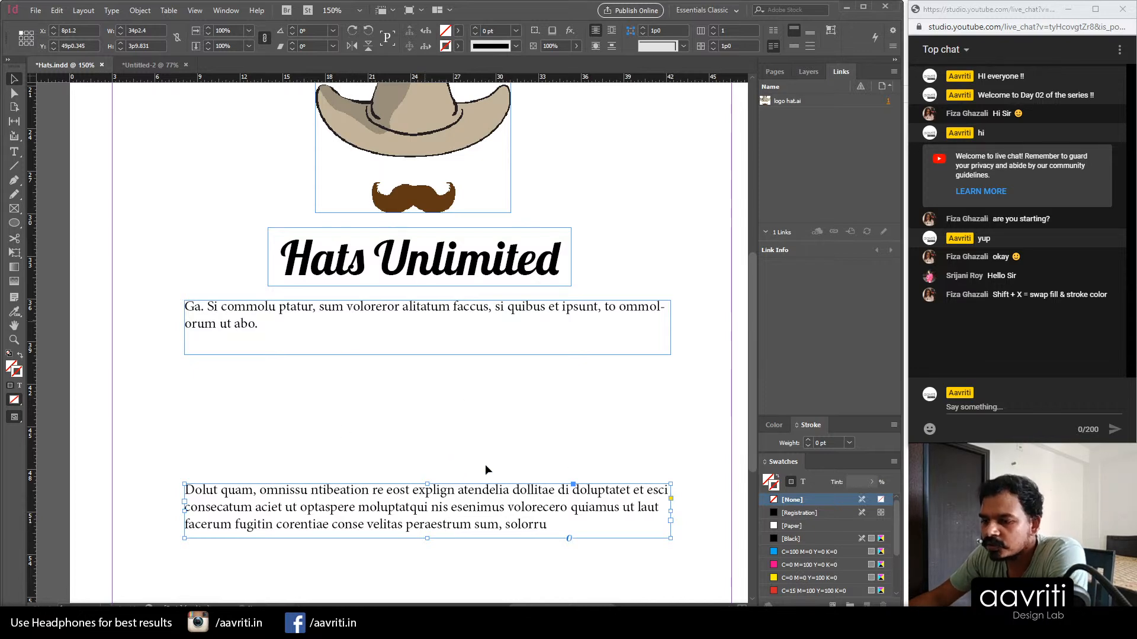
{"action": "left_click", "coordinate": [407, 331]}
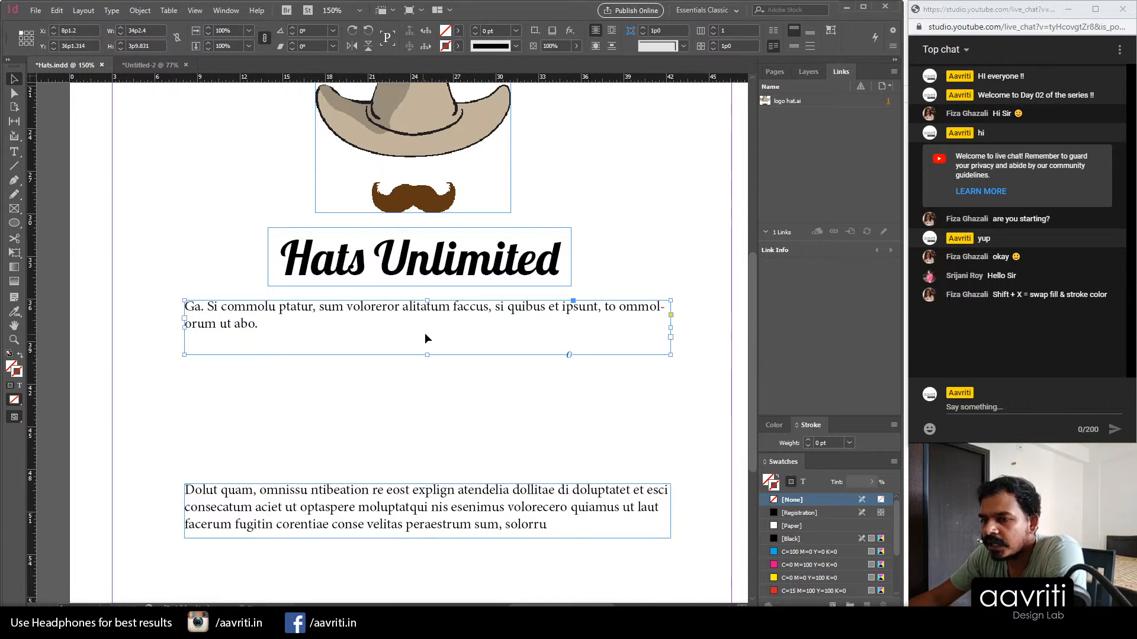
Step: Highlight all the text inside the upper body frame, then select the frame itself as an object
{"action": "double_click", "coordinate": [287, 335]}
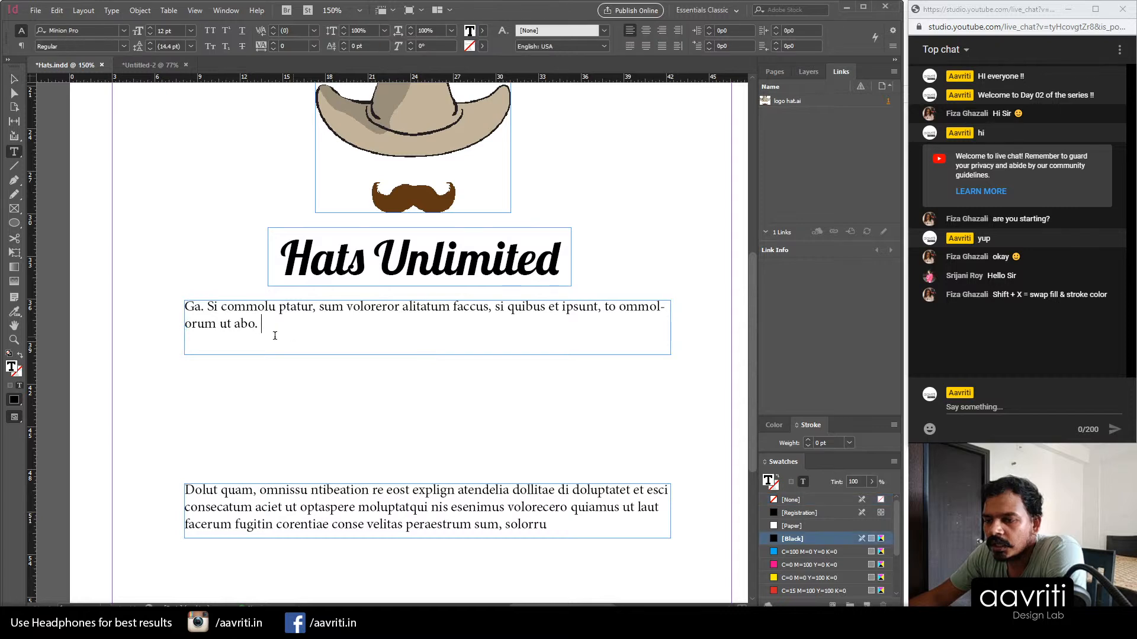
{"action": "left_click_drag", "start_coordinate": [275, 336], "coordinate": [163, 298]}
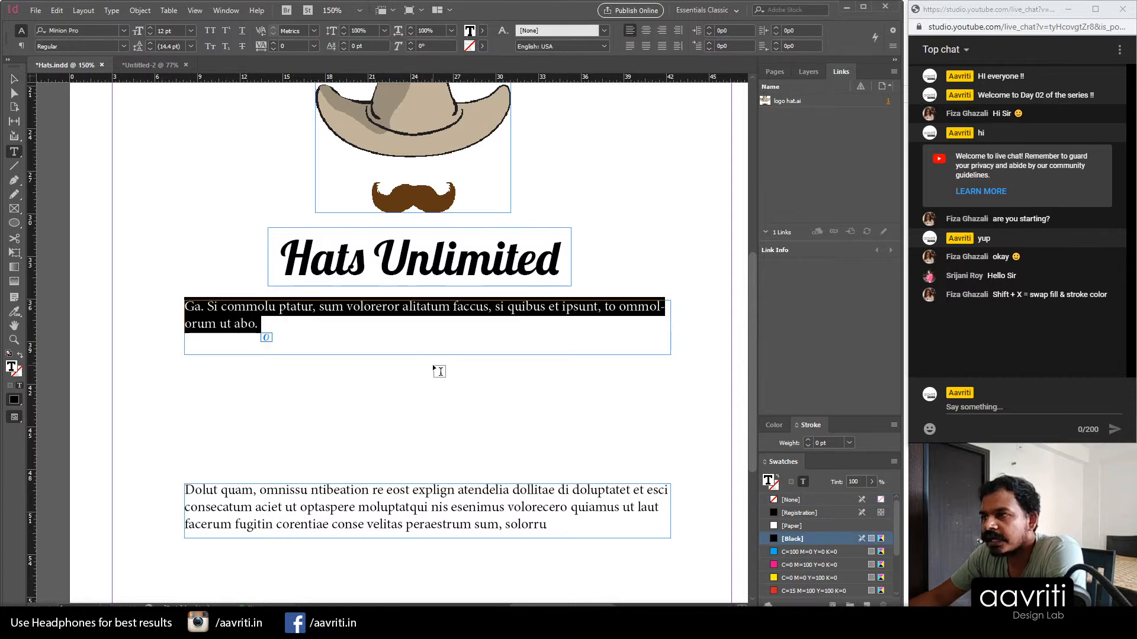
{"action": "left_click", "coordinate": [15, 79]}
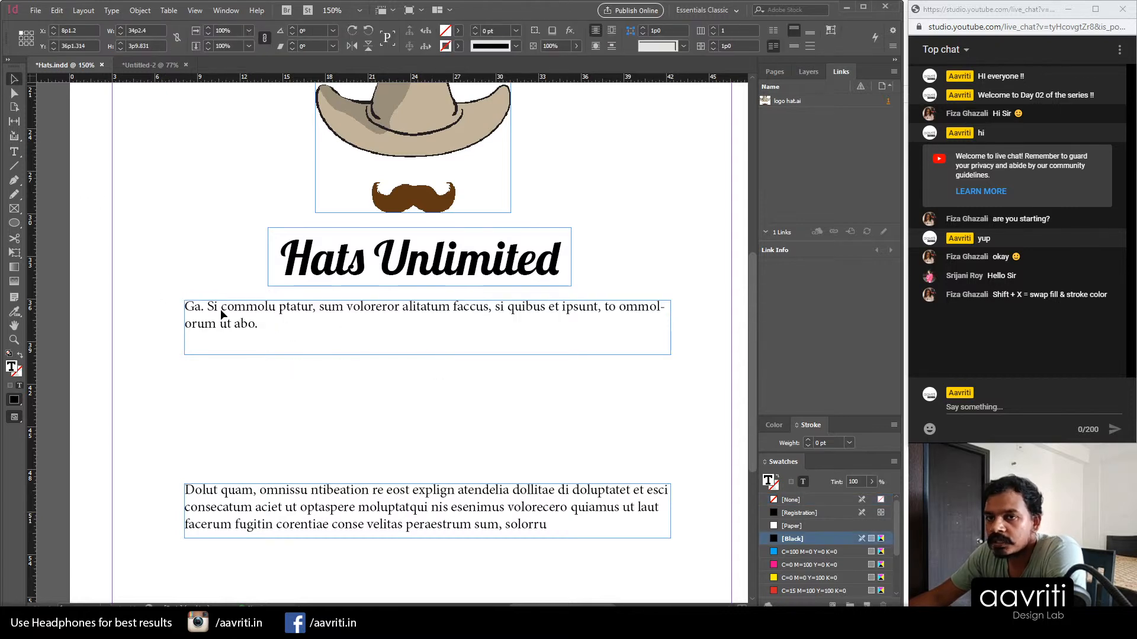
{"action": "left_click", "coordinate": [222, 315]}
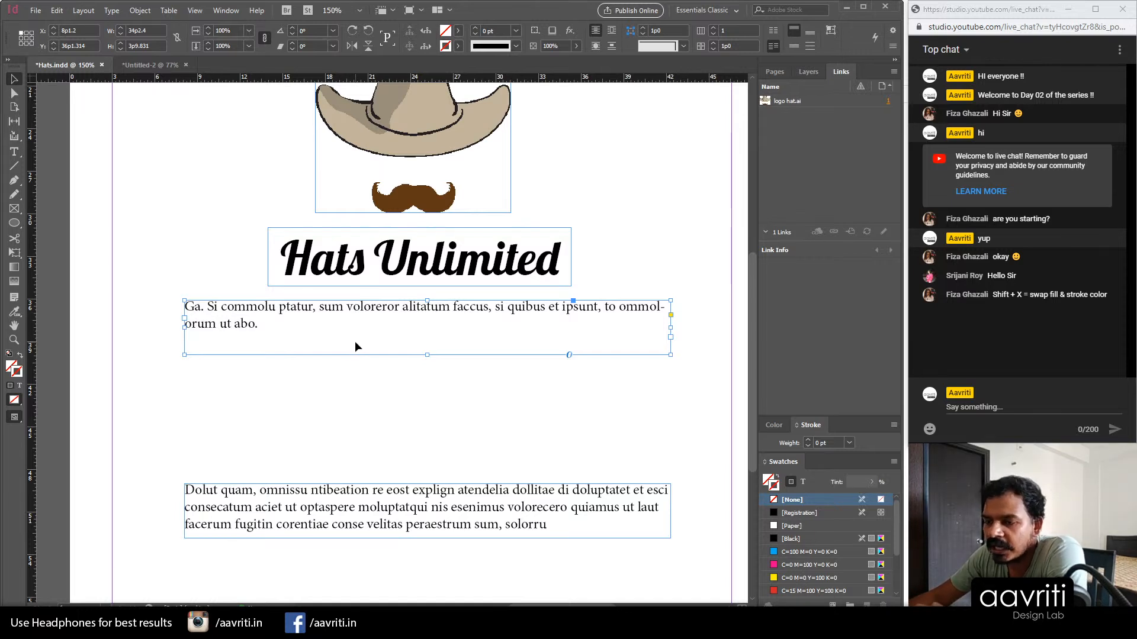
Step: Center-align the paragraph in the upper body text frame
{"action": "key", "text": "t"}
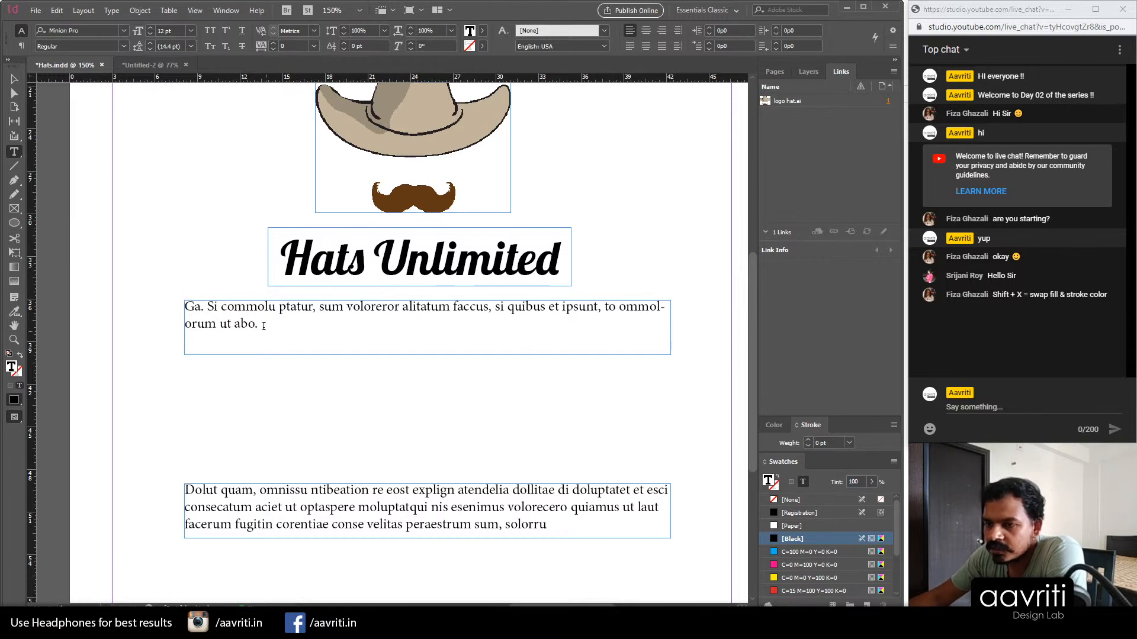
{"action": "left_click", "coordinate": [268, 306]}
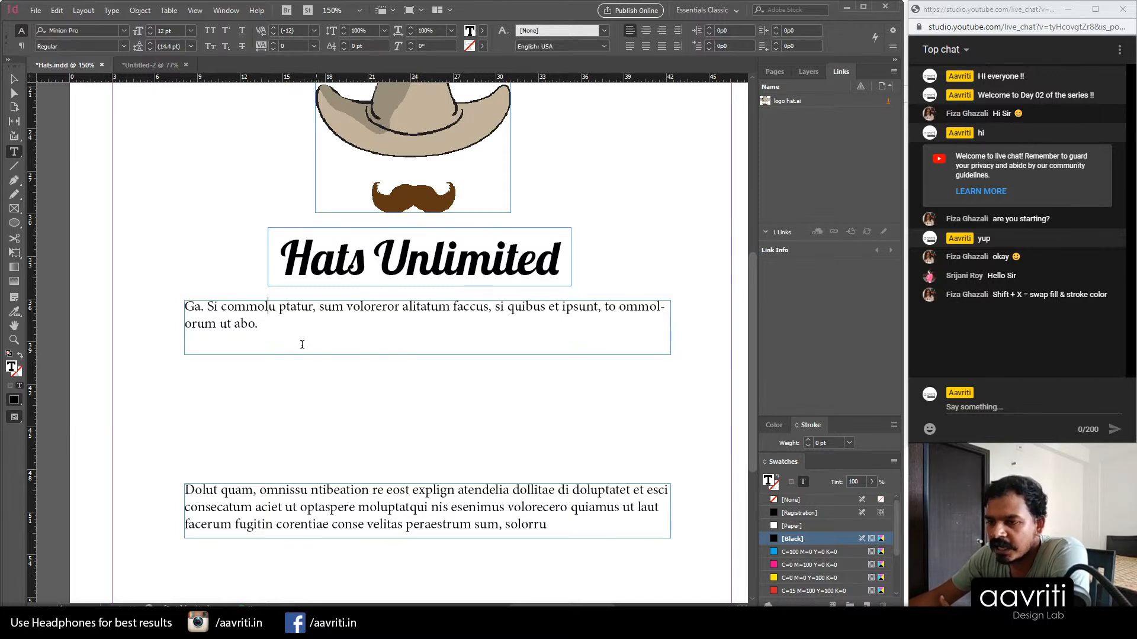
{"action": "key", "text": "ctrl+a"}
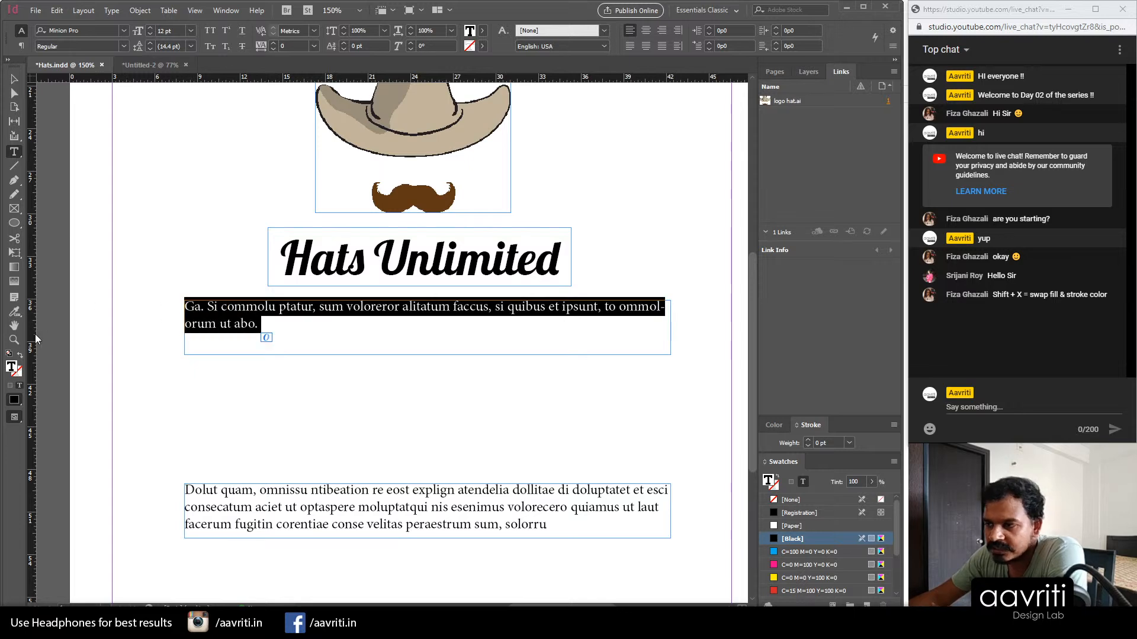
{"action": "left_click", "coordinate": [395, 326]}
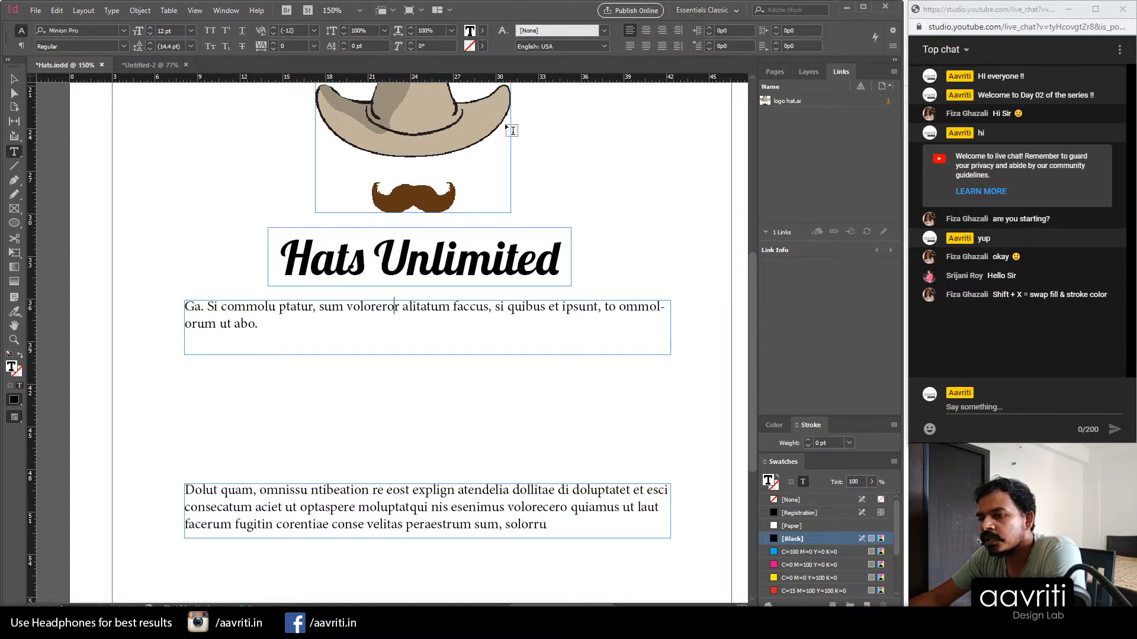
{"action": "left_click", "coordinate": [646, 32]}
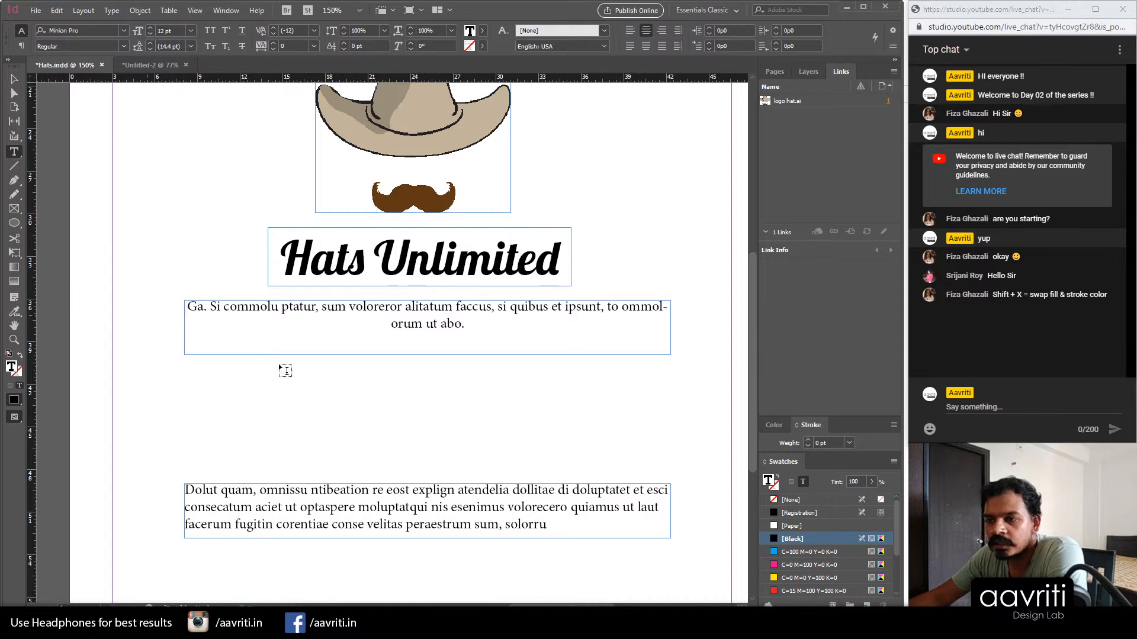
Step: Delete the period after "Ga" in the upper body text
{"action": "left_click", "coordinate": [472, 331]}
{"action": "left_click_drag", "start_coordinate": [472, 330], "coordinate": [184, 306]}
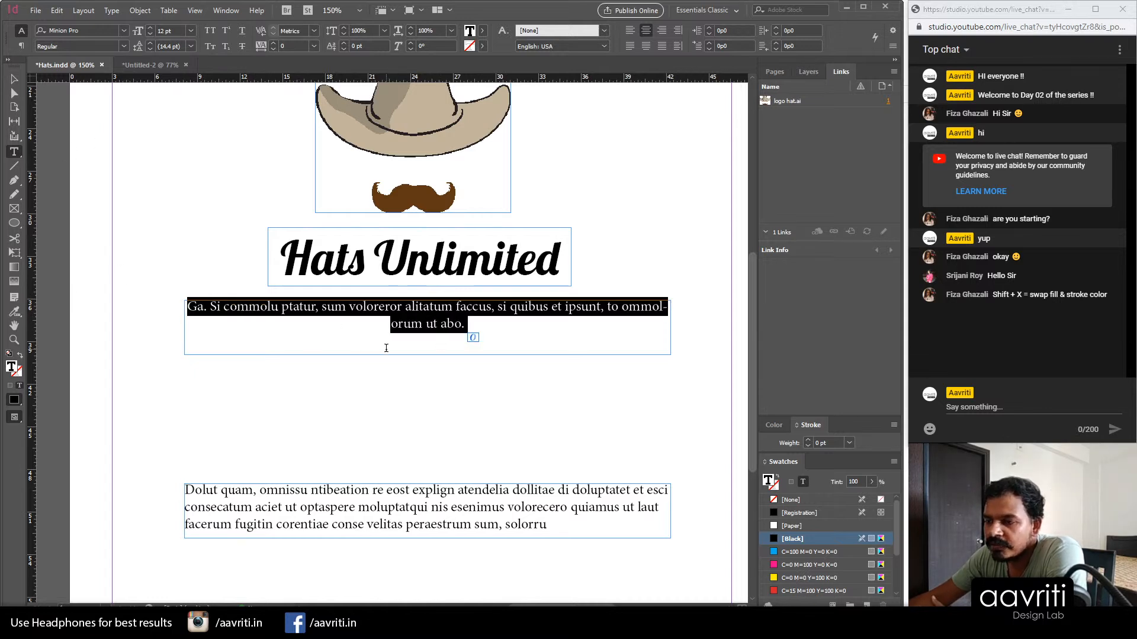
{"action": "left_click", "coordinate": [411, 314]}
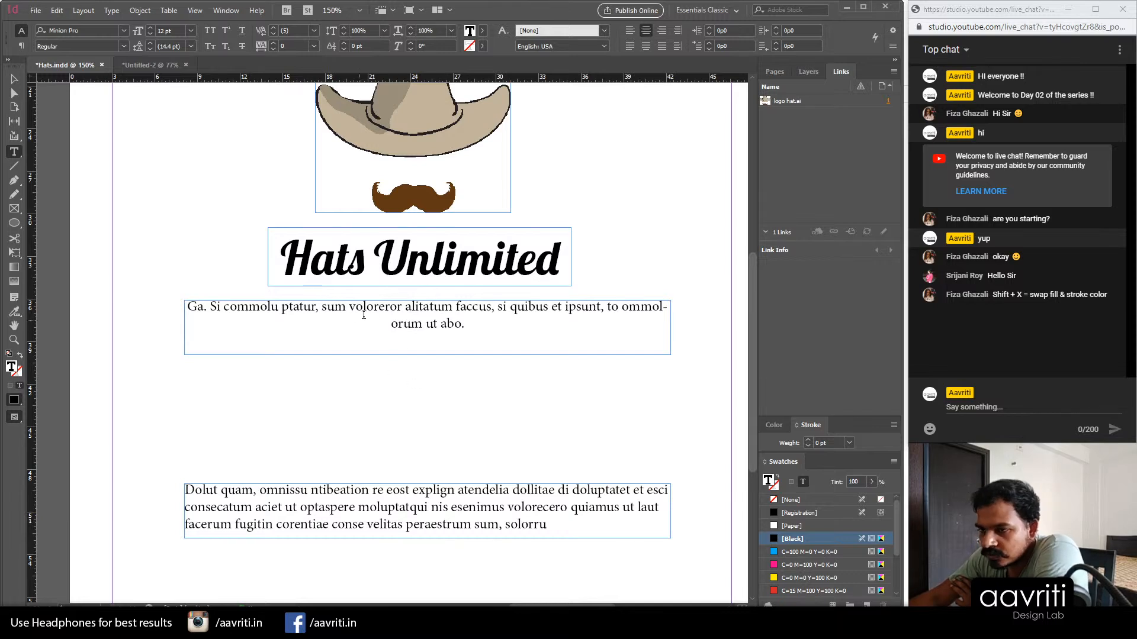
{"action": "left_click_drag", "start_coordinate": [209, 313], "coordinate": [230, 376]}
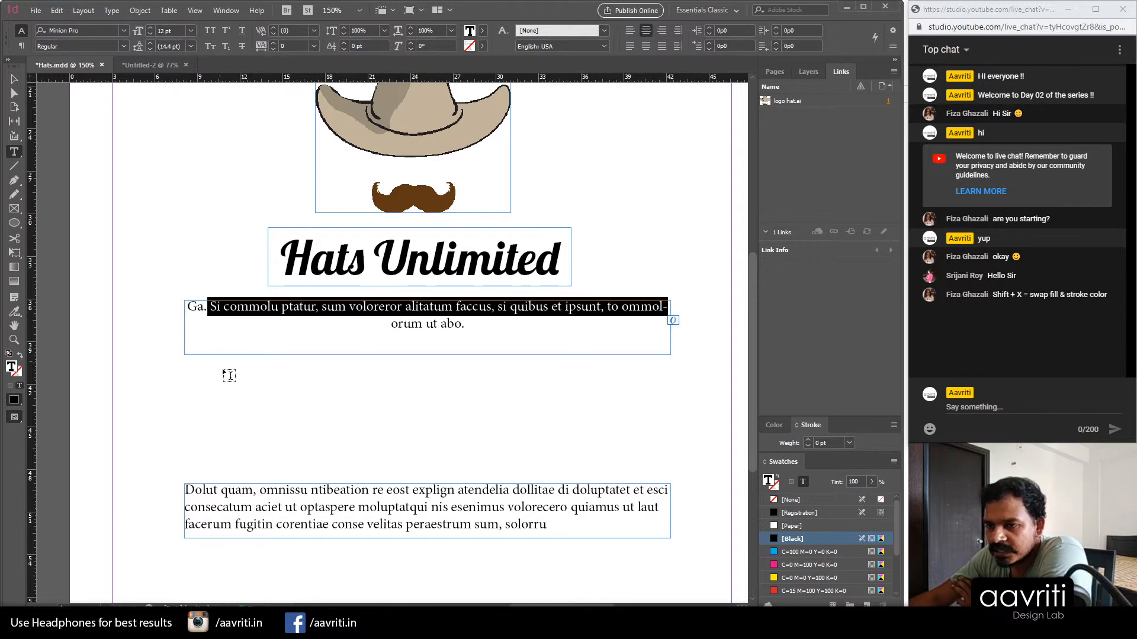
{"action": "key", "text": "Left"}
{"action": "key", "text": "BackSpace"}
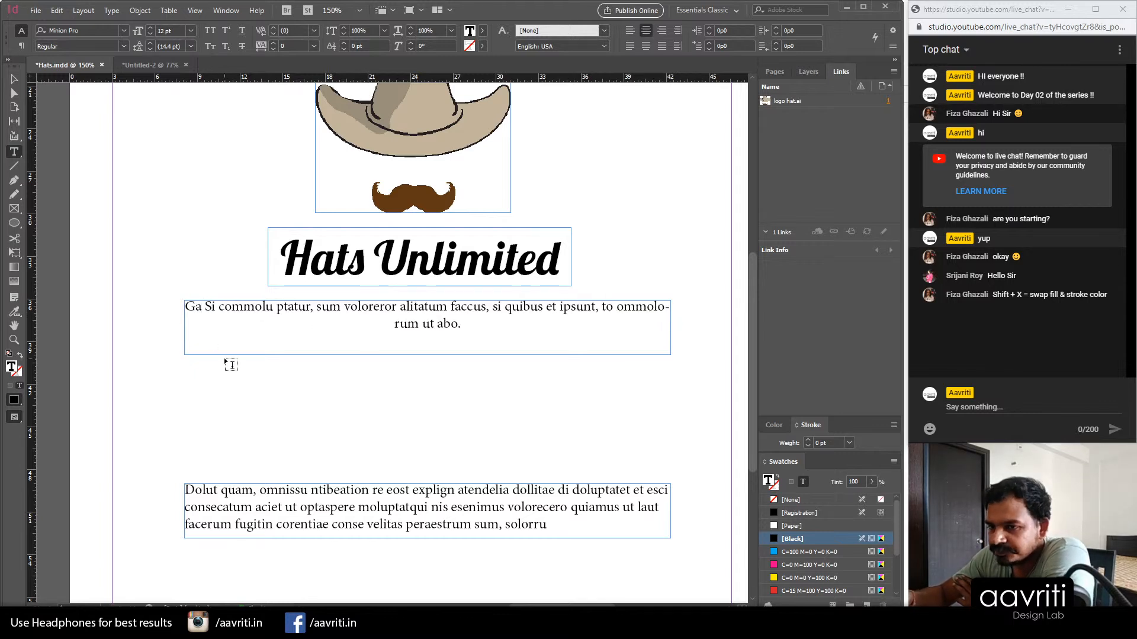
Step: Place the text cursor in the upper paragraph and compare the character and paragraph formatting controls
{"action": "left_click", "coordinate": [380, 308]}
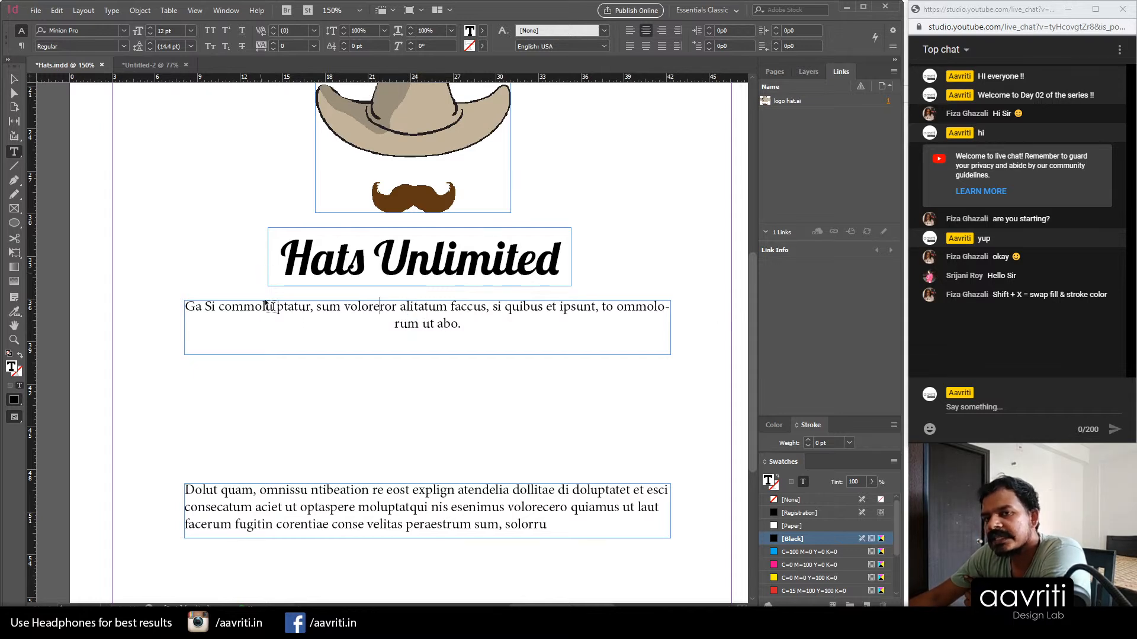
{"action": "left_click", "coordinate": [89, 32]}
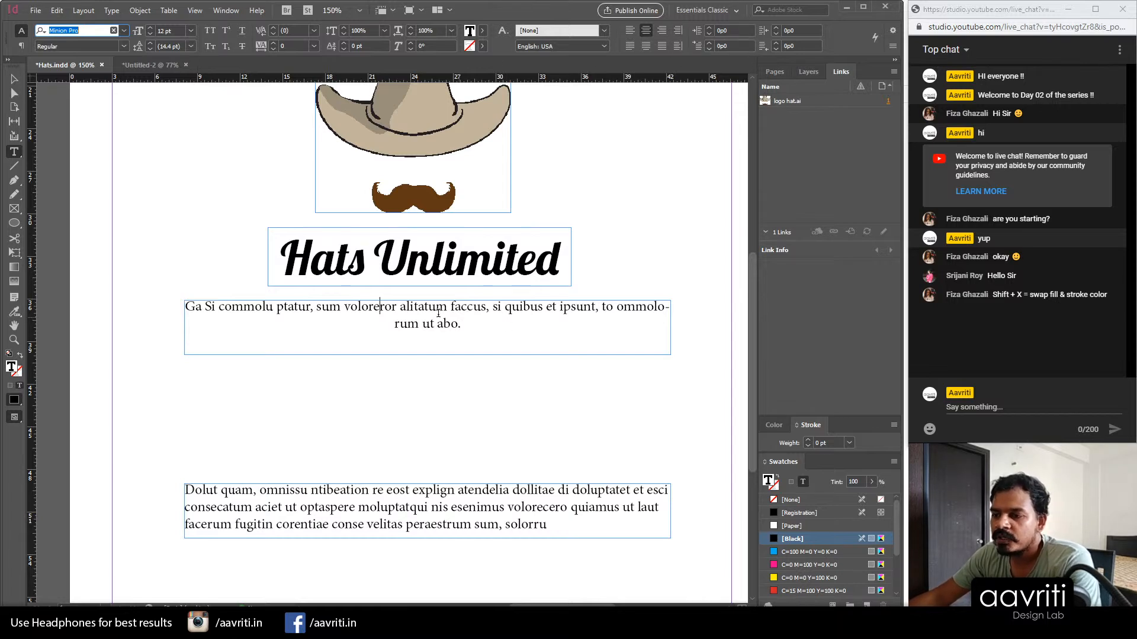
{"action": "left_click", "coordinate": [20, 47]}
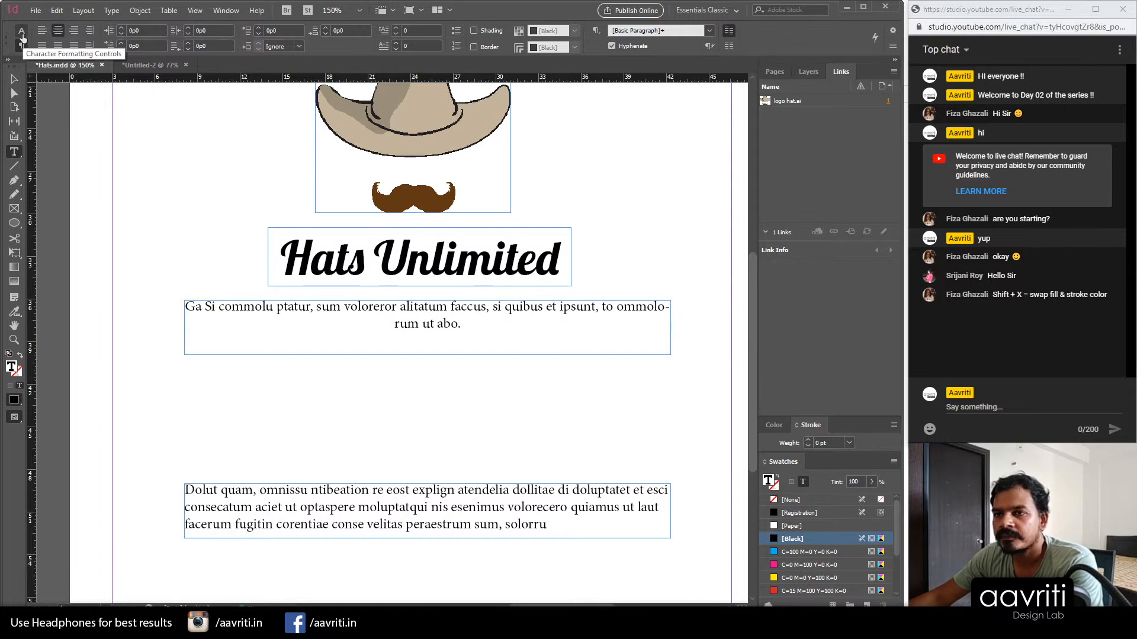
{"action": "left_click", "coordinate": [22, 33]}
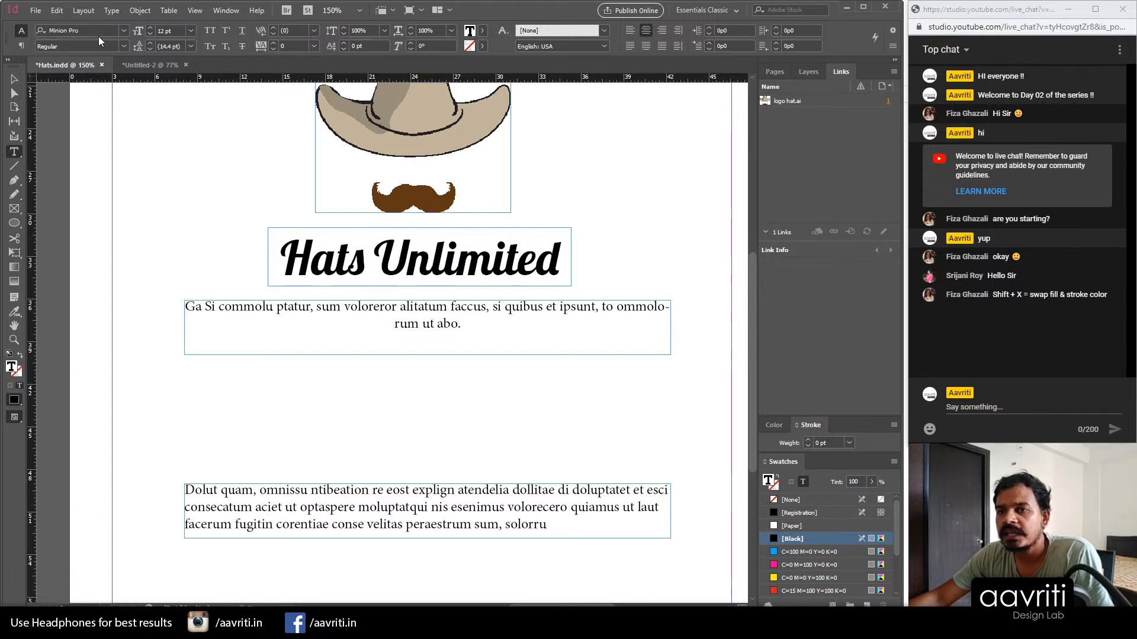
Step: Highlight the whole upper paragraph, then only the word "voloreror", and show the paragraph formatting controls
{"action": "left_click_drag", "start_coordinate": [473, 330], "coordinate": [182, 304]}
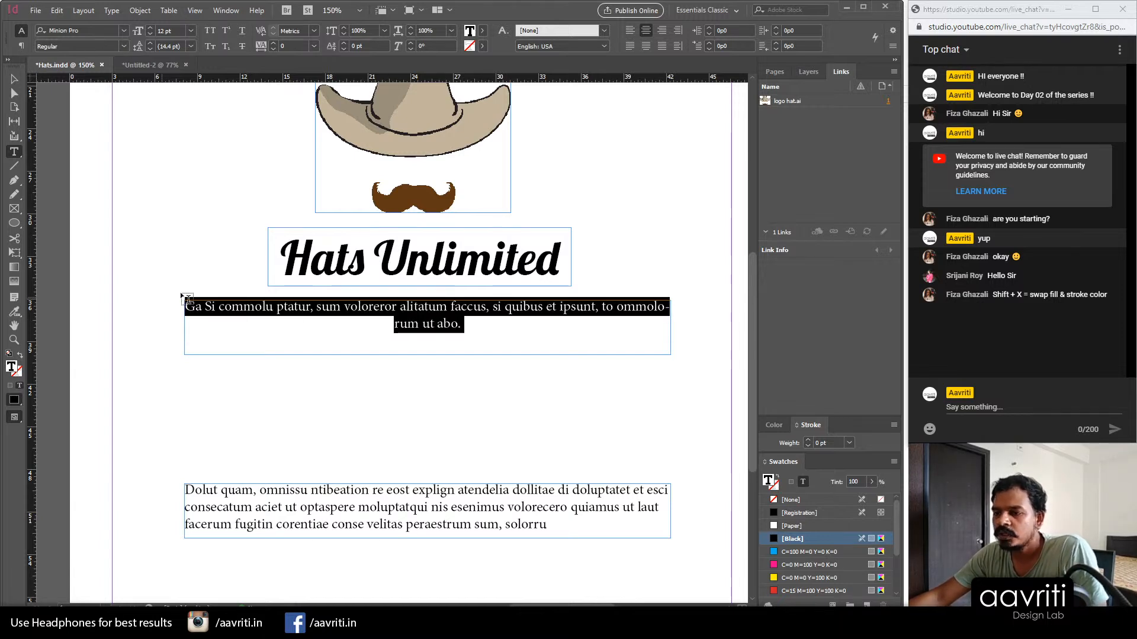
{"action": "left_click", "coordinate": [306, 308]}
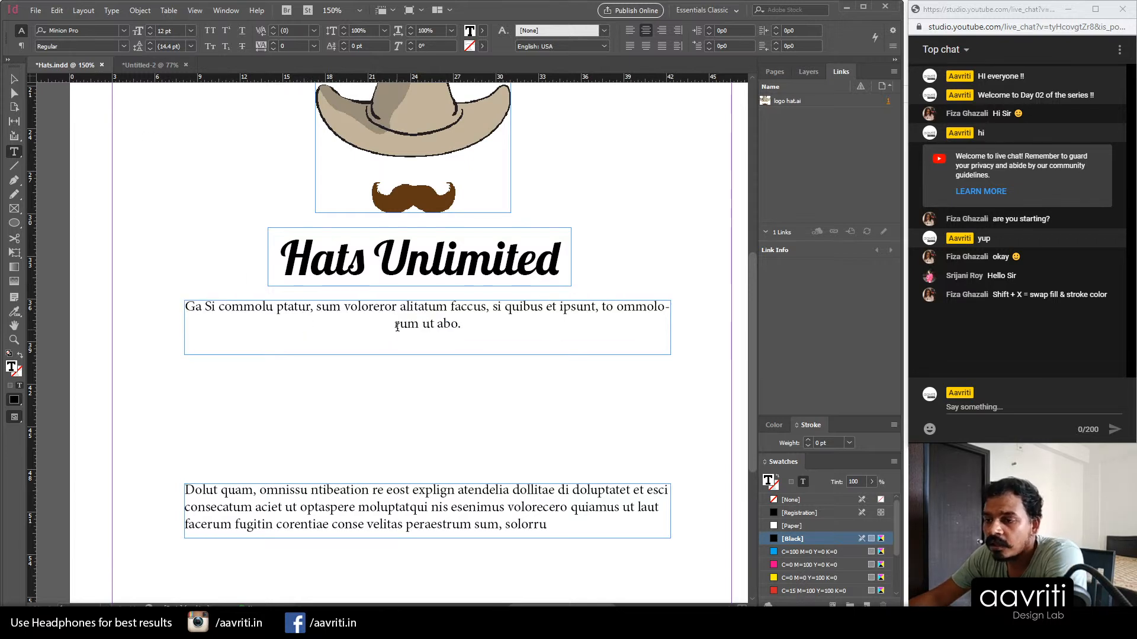
{"action": "left_click_drag", "start_coordinate": [397, 306], "coordinate": [345, 302]}
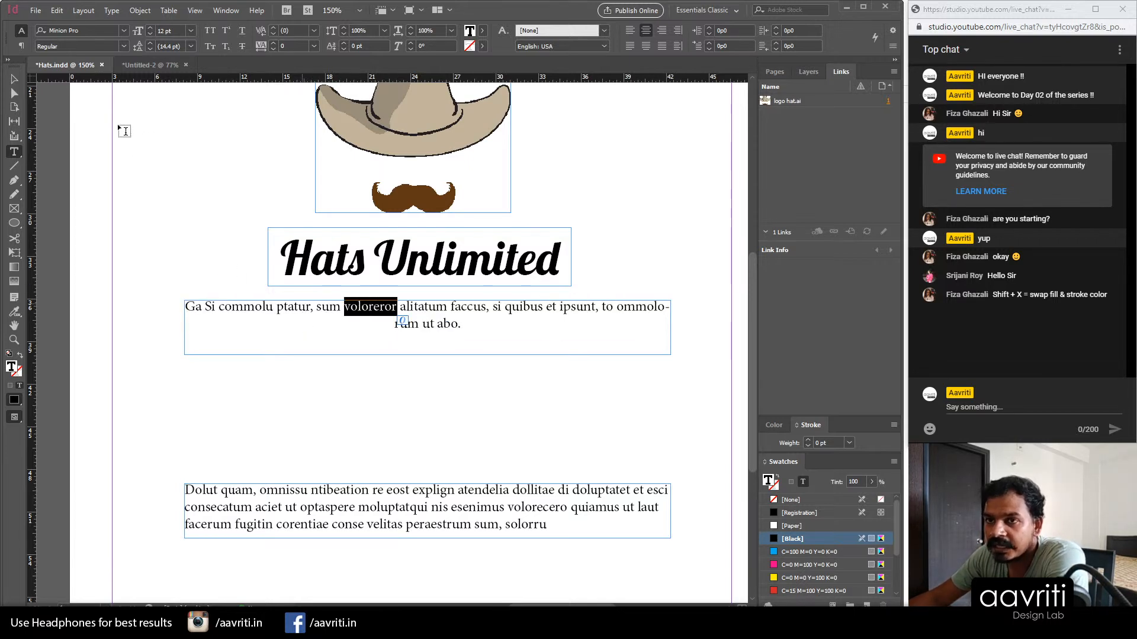
{"action": "left_click", "coordinate": [20, 46]}
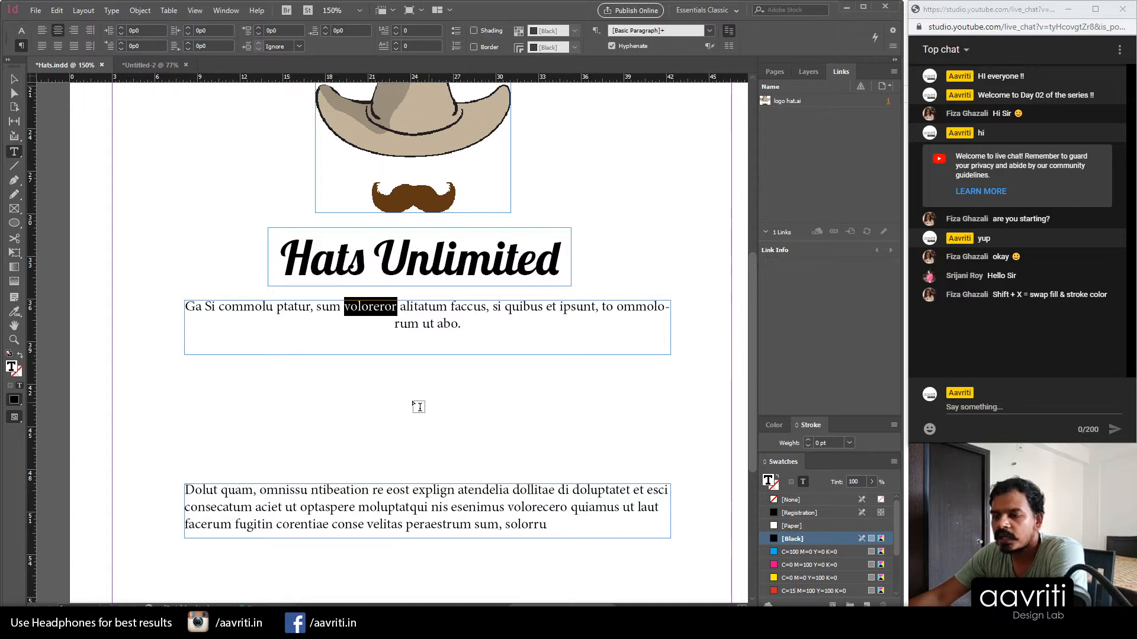
Step: Move the "Dolut quam" frame up to about Y 40p11.5 and extend its height to about 12p9.5
{"action": "key", "text": "Escape"}
{"action": "left_click_drag", "start_coordinate": [469, 502], "coordinate": [445, 400]}
{"action": "scroll", "coordinate": [490, 424], "scroll_direction": "down", "scroll_amount": 1}
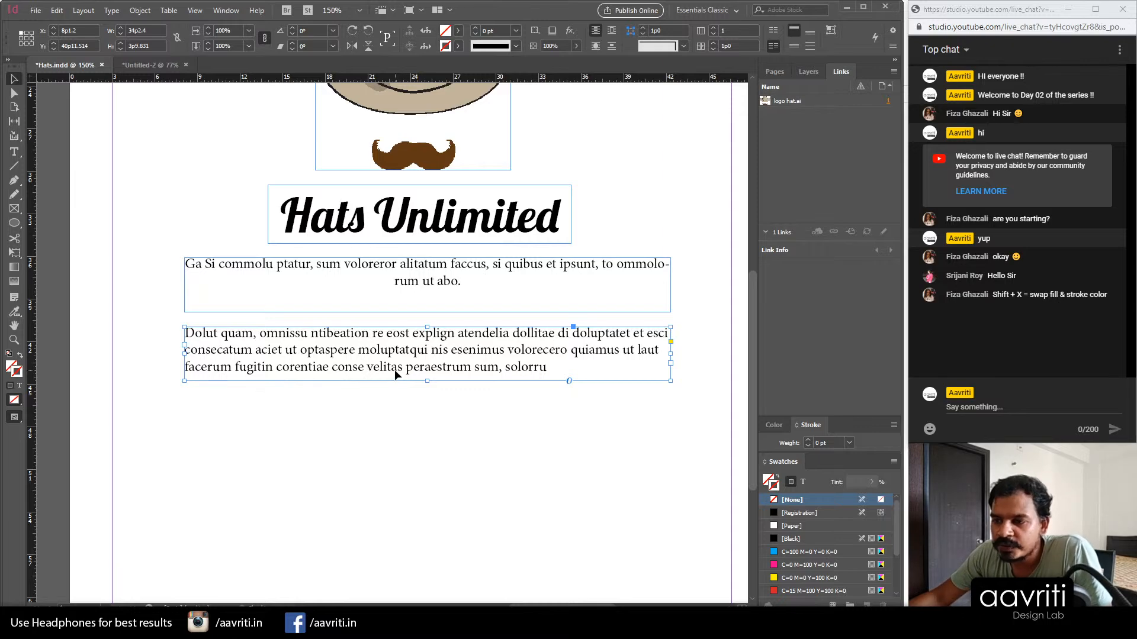
{"action": "scroll", "coordinate": [381, 385], "scroll_direction": "up", "scroll_amount": 5}
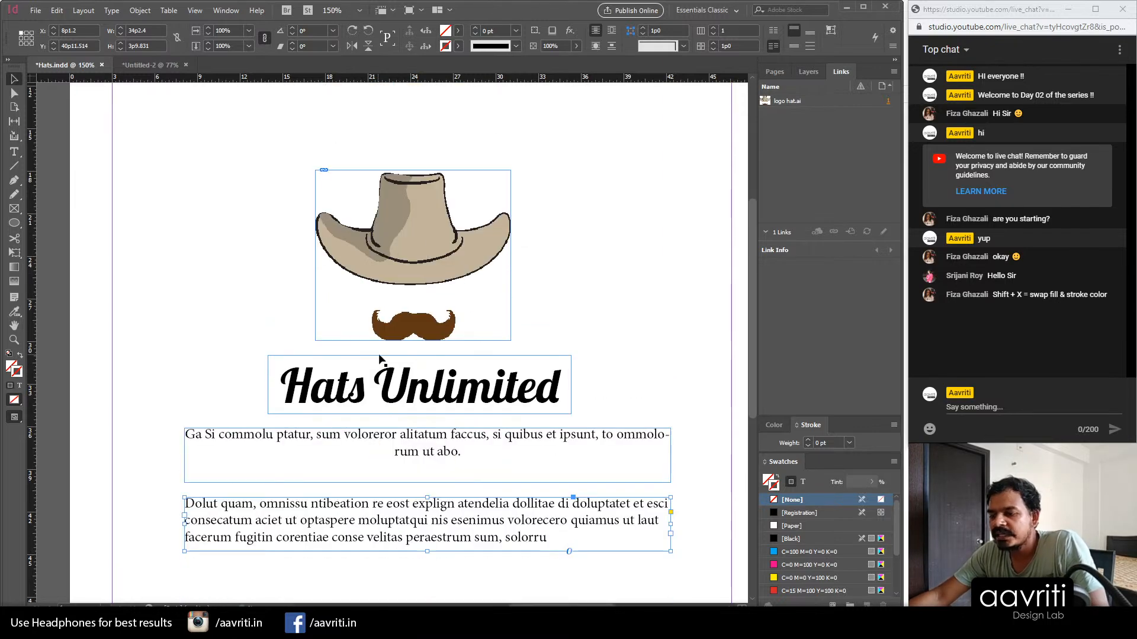
{"action": "scroll", "coordinate": [378, 357], "scroll_direction": "down", "scroll_amount": 2}
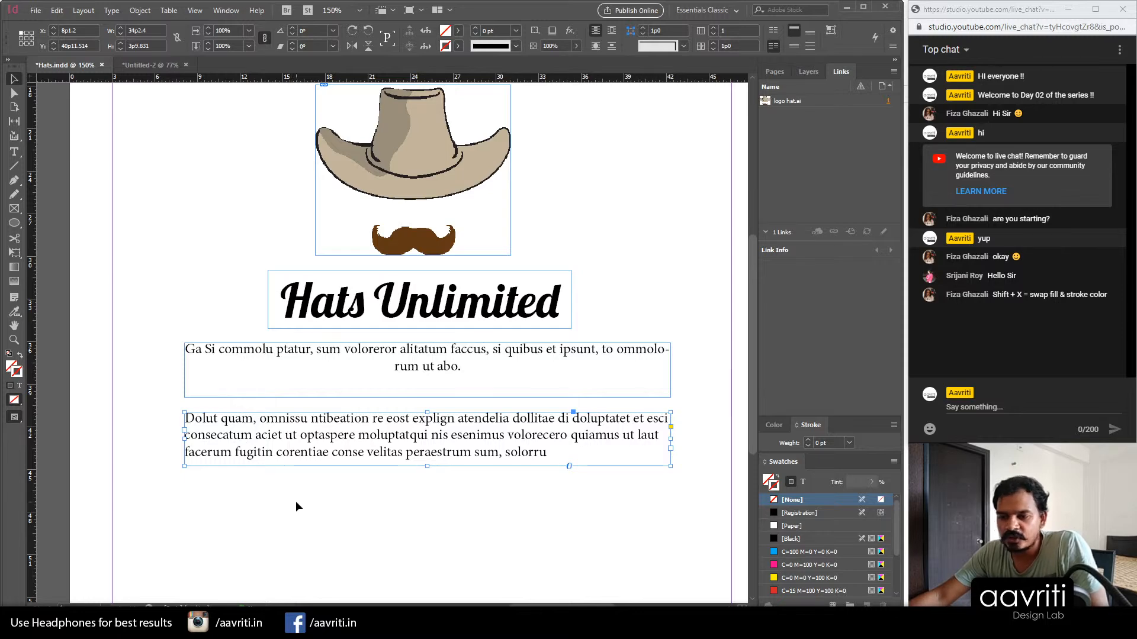
{"action": "scroll", "coordinate": [306, 450], "scroll_direction": "down", "scroll_amount": 2}
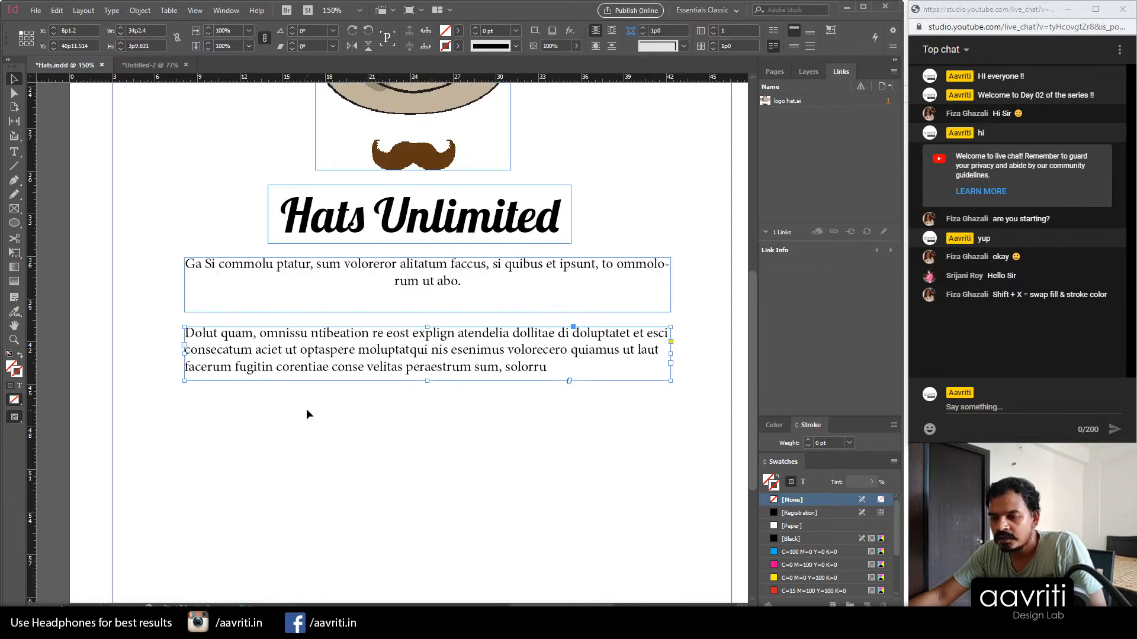
{"action": "left_click_drag", "start_coordinate": [426, 379], "coordinate": [403, 509]}
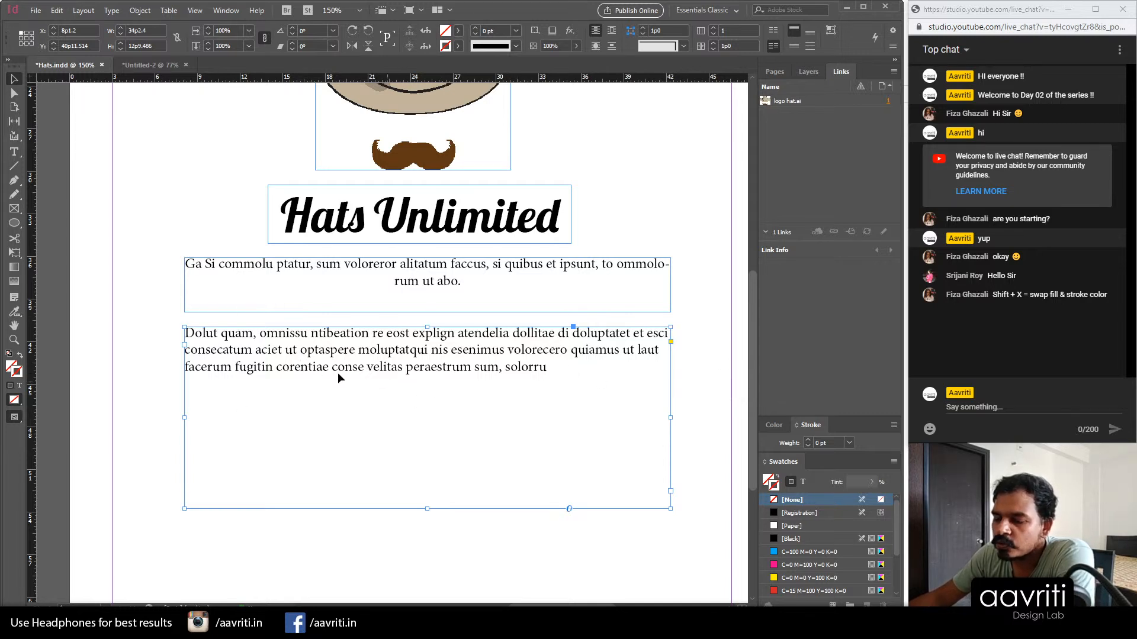
Step: Start a new paragraph before "optaspere" and add a period after "explign" in the lower body text
{"action": "double_click", "coordinate": [302, 350]}
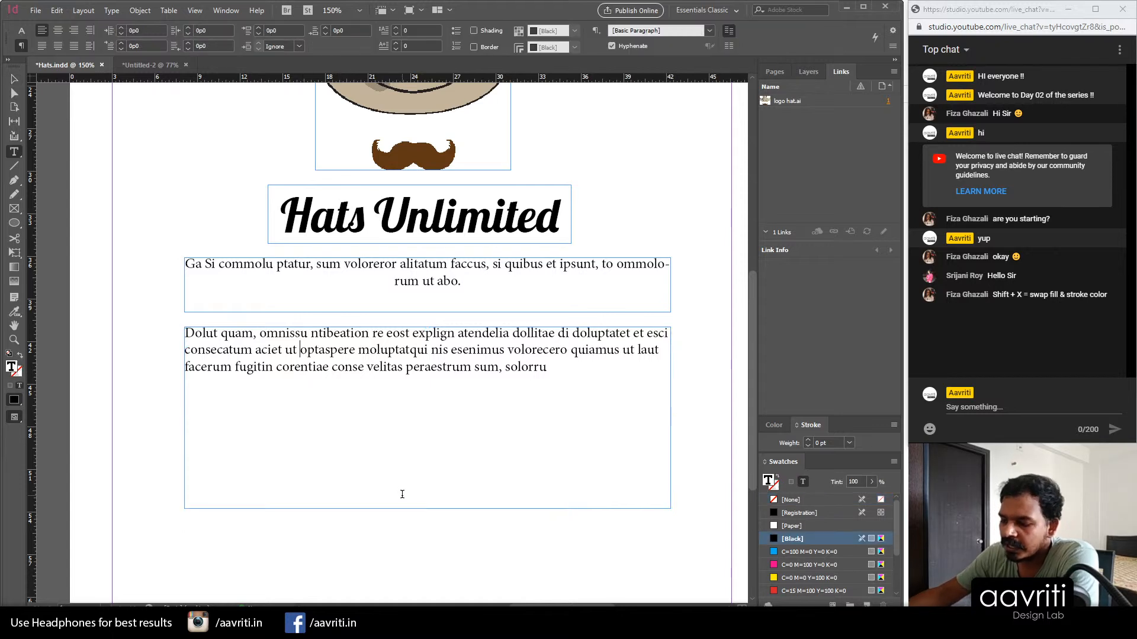
{"action": "key", "text": "Return"}
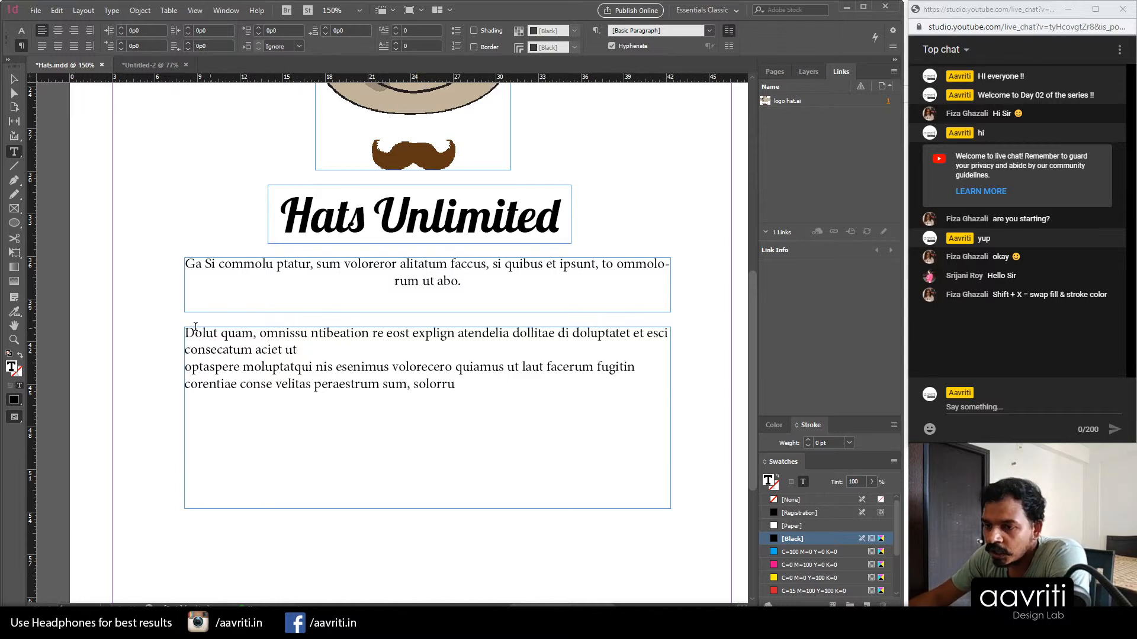
{"action": "left_click", "coordinate": [455, 335]}
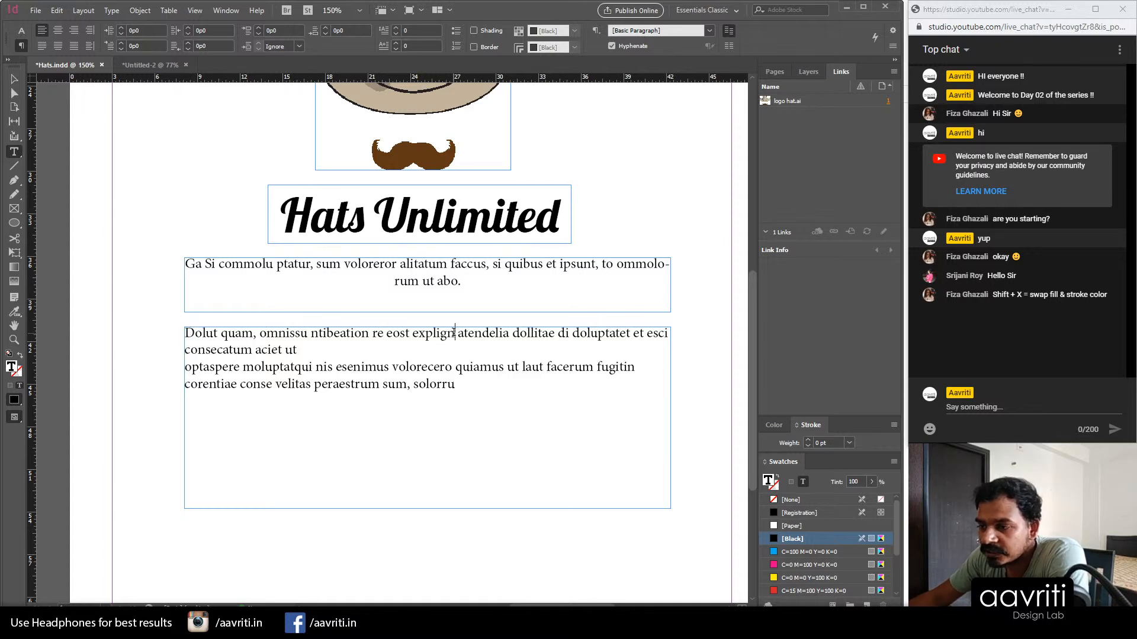
{"action": "type", "text": "."}
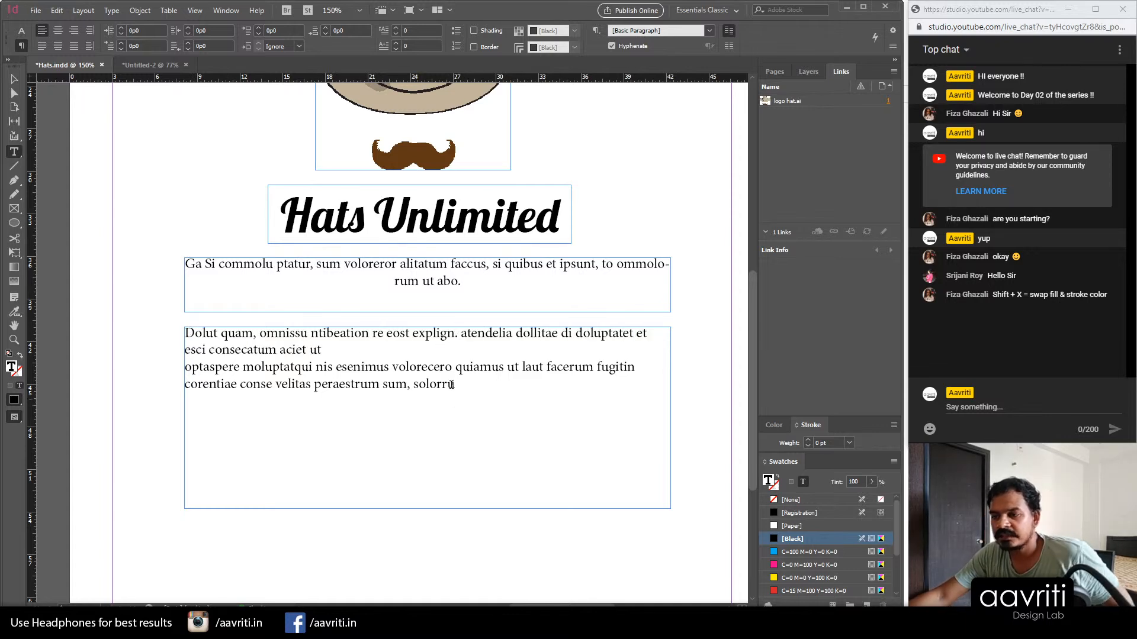
Step: Highlight in turn the first sentence, the first line and the first paragraph of the lower body text
{"action": "left_click_drag", "start_coordinate": [459, 336], "coordinate": [179, 323]}
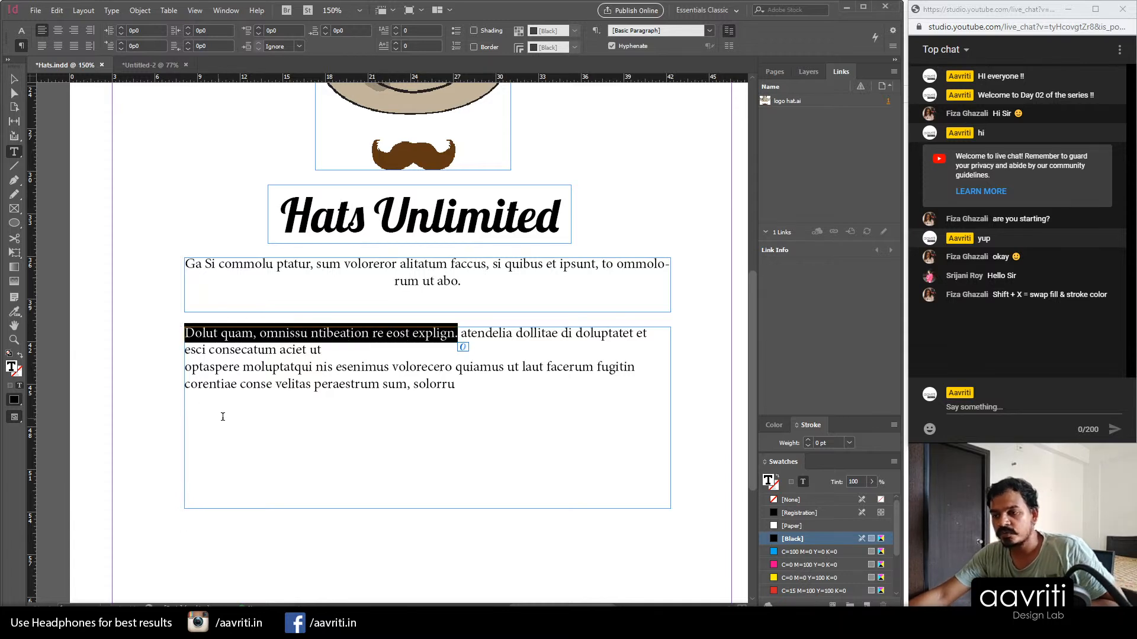
{"action": "left_click", "coordinate": [457, 334]}
{"action": "left_click_drag", "start_coordinate": [457, 334], "coordinate": [179, 333]}
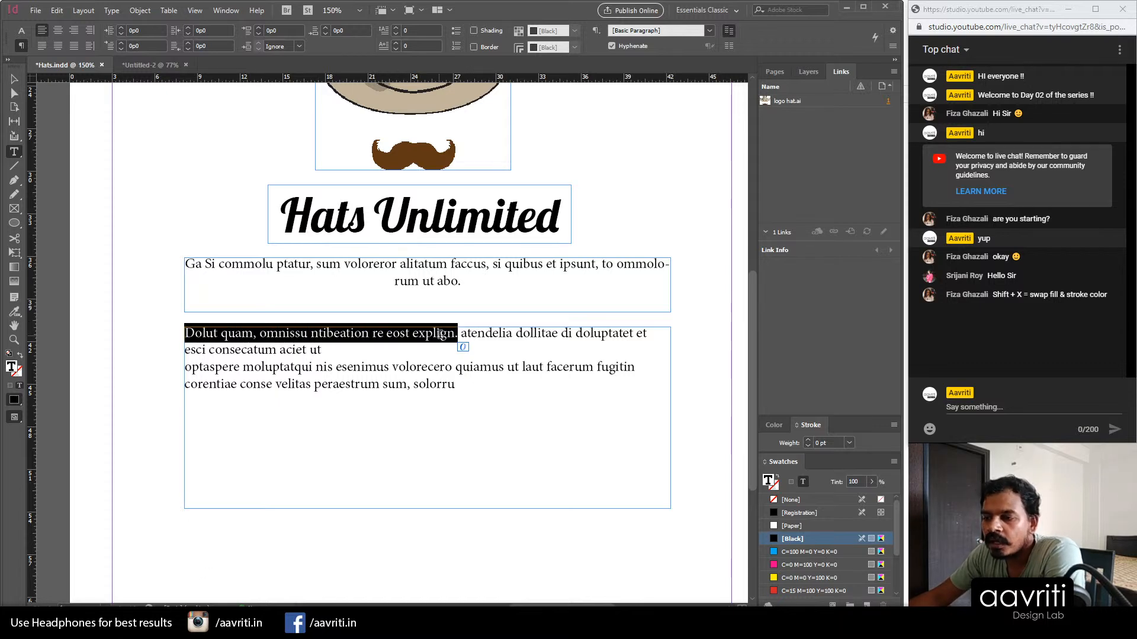
{"action": "left_click_drag", "start_coordinate": [650, 333], "coordinate": [183, 325]}
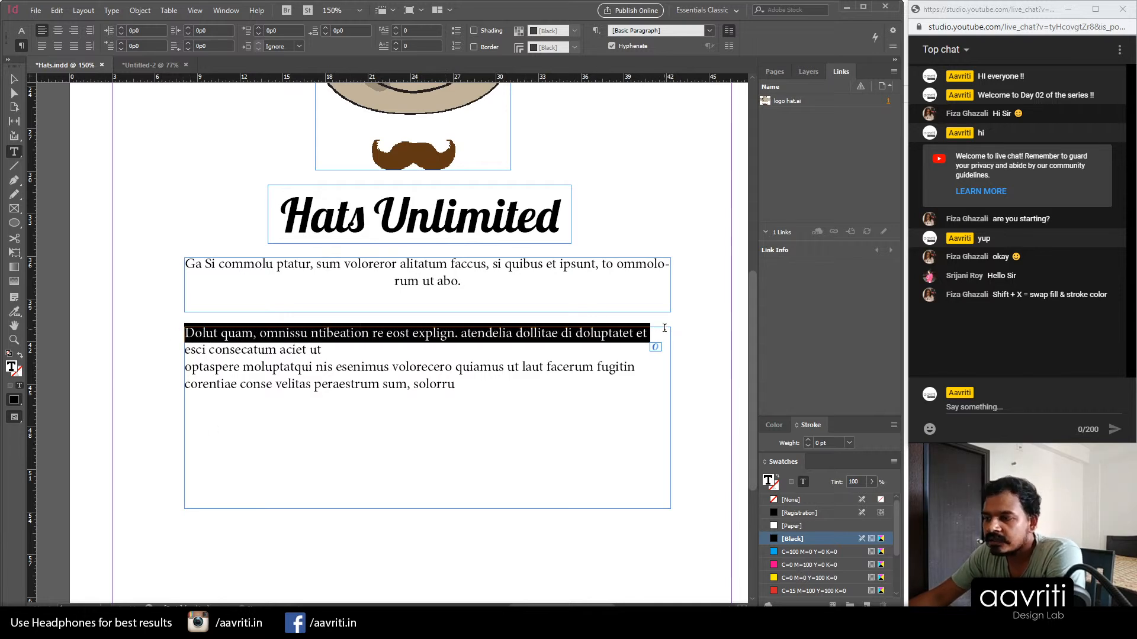
{"action": "left_click", "coordinate": [602, 345]}
{"action": "left_click_drag", "start_coordinate": [354, 352], "coordinate": [198, 312]}
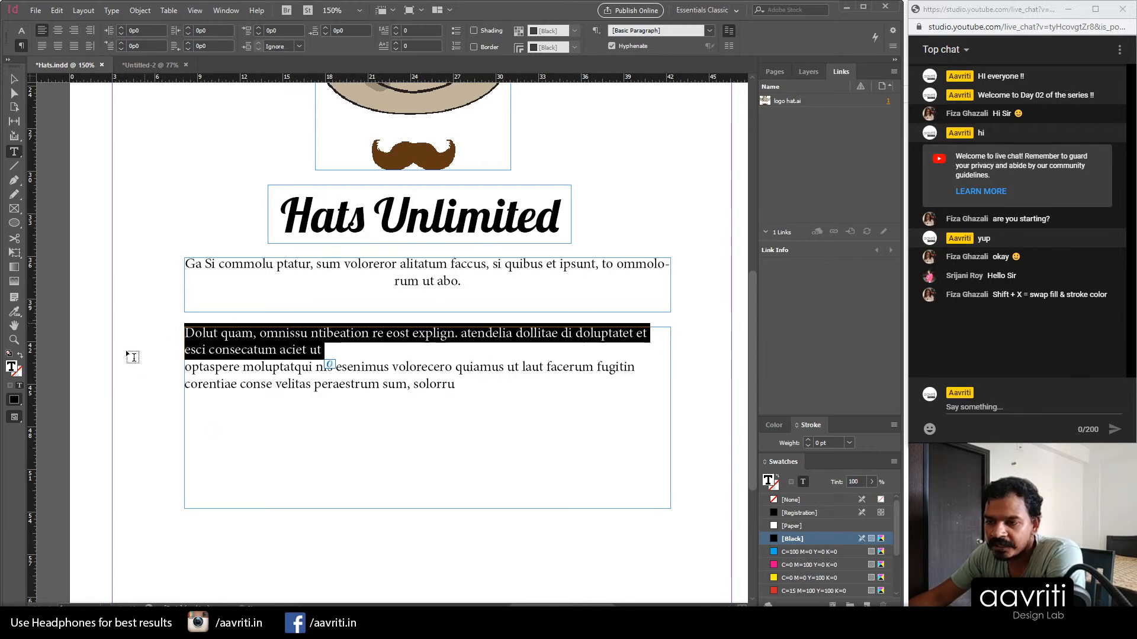
{"action": "left_click", "coordinate": [339, 353]}
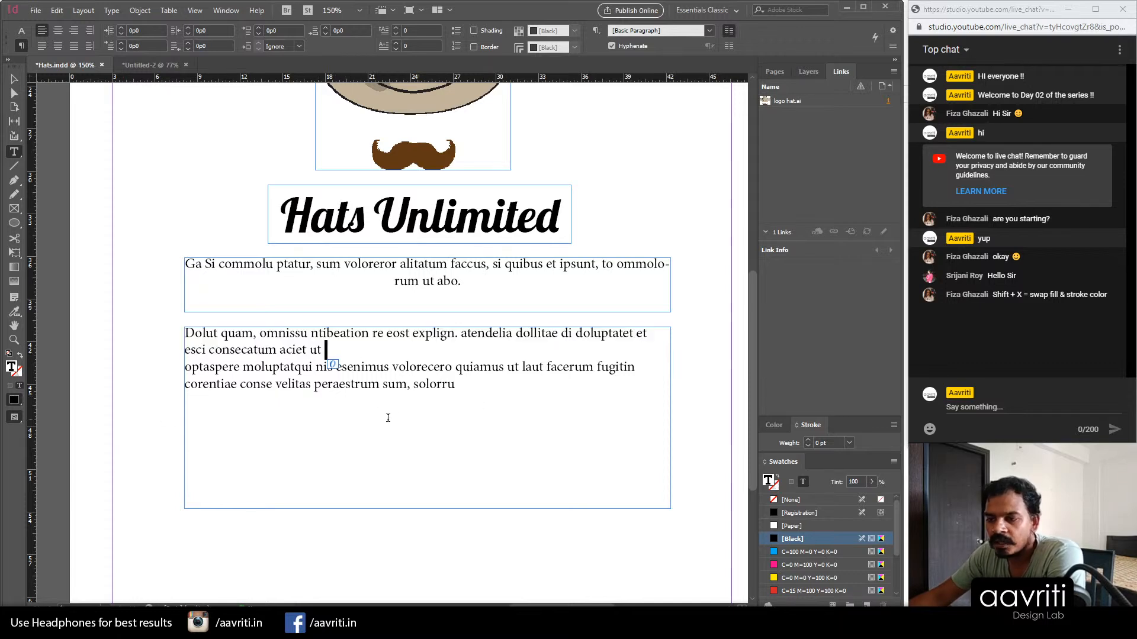
Step: Break the second paragraph of the lower body text before "ut laut" and rejoin it into one paragraph
{"action": "left_click", "coordinate": [361, 384]}
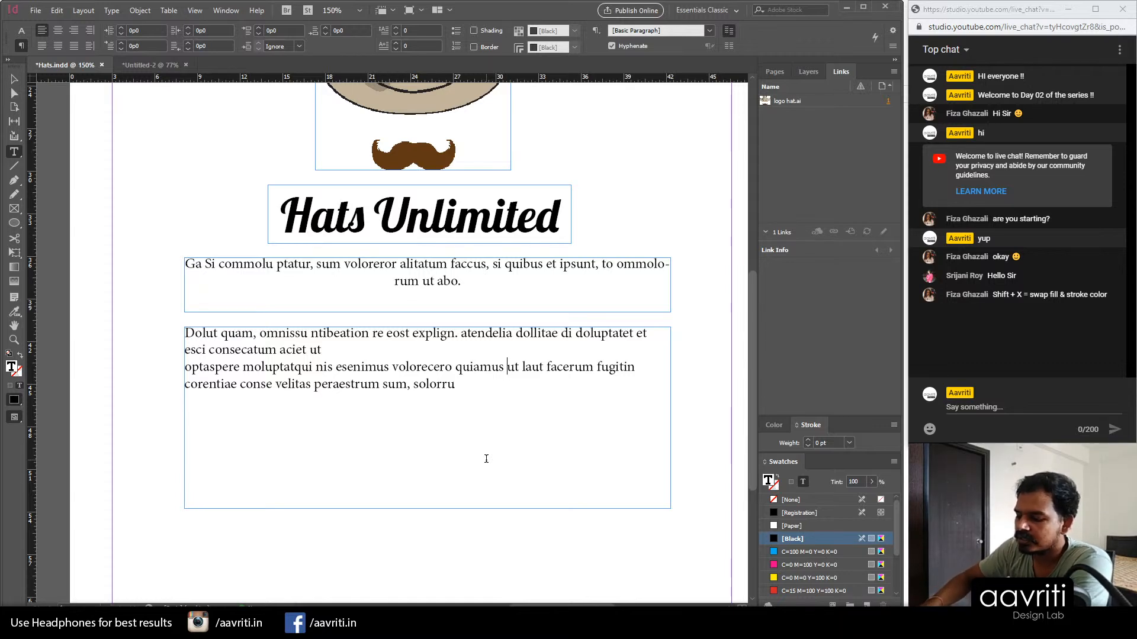
{"action": "key", "text": "Return"}
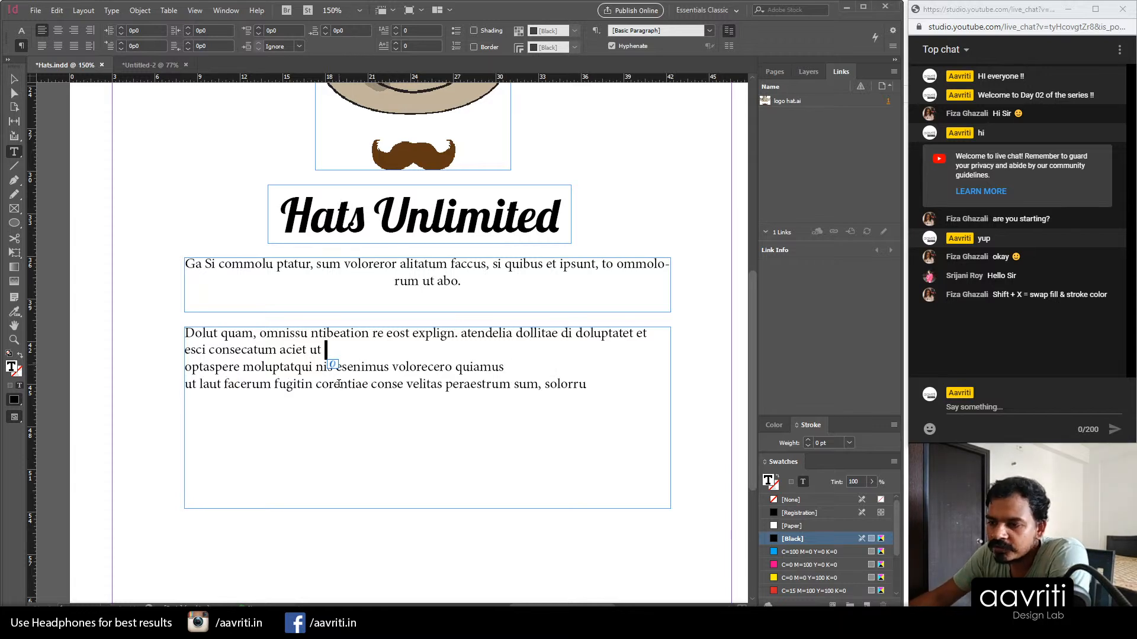
{"action": "left_click", "coordinate": [504, 367]}
{"action": "key", "text": "Delete"}
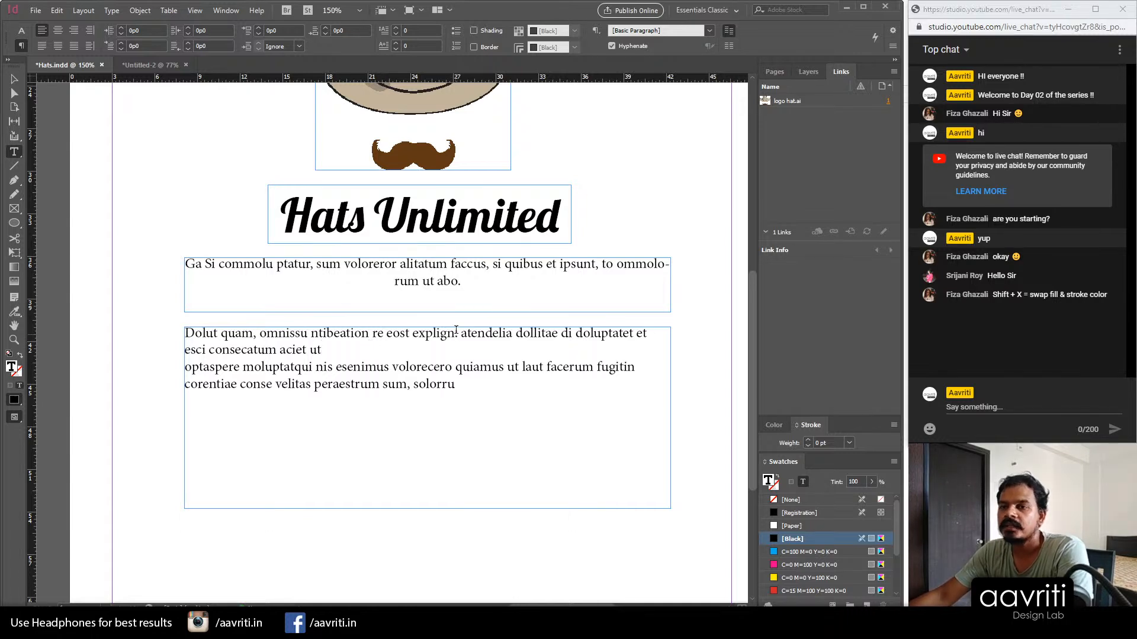
Step: Show the character formatting controls, the paragraph formatting controls and the character controls again for the lower body text
{"action": "left_click", "coordinate": [21, 34]}
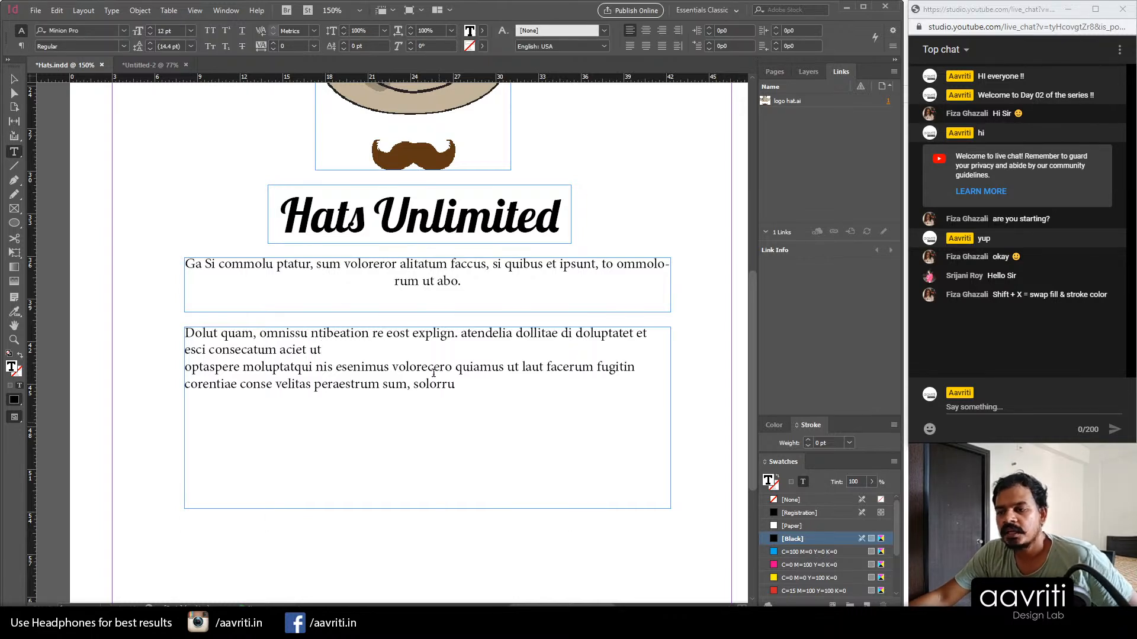
{"action": "left_click", "coordinate": [23, 46]}
{"action": "left_click", "coordinate": [21, 32]}
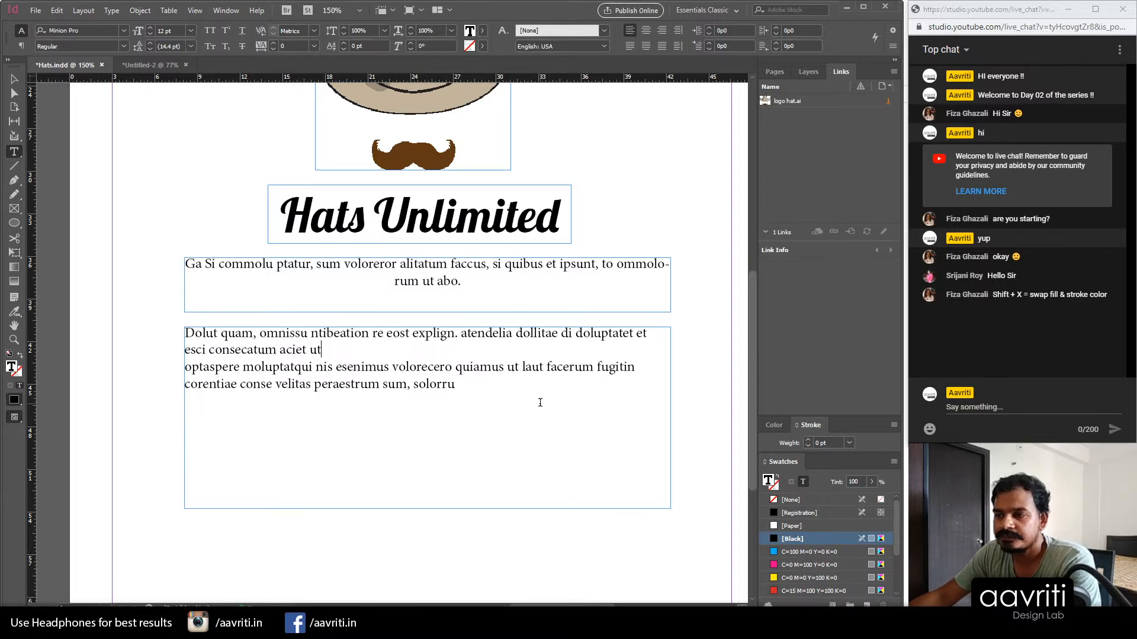
Step: Move the "Dolut quam" text frame down to about Y 46p1, leaving a wider gap below the upper paragraph
{"action": "key", "text": "Escape"}
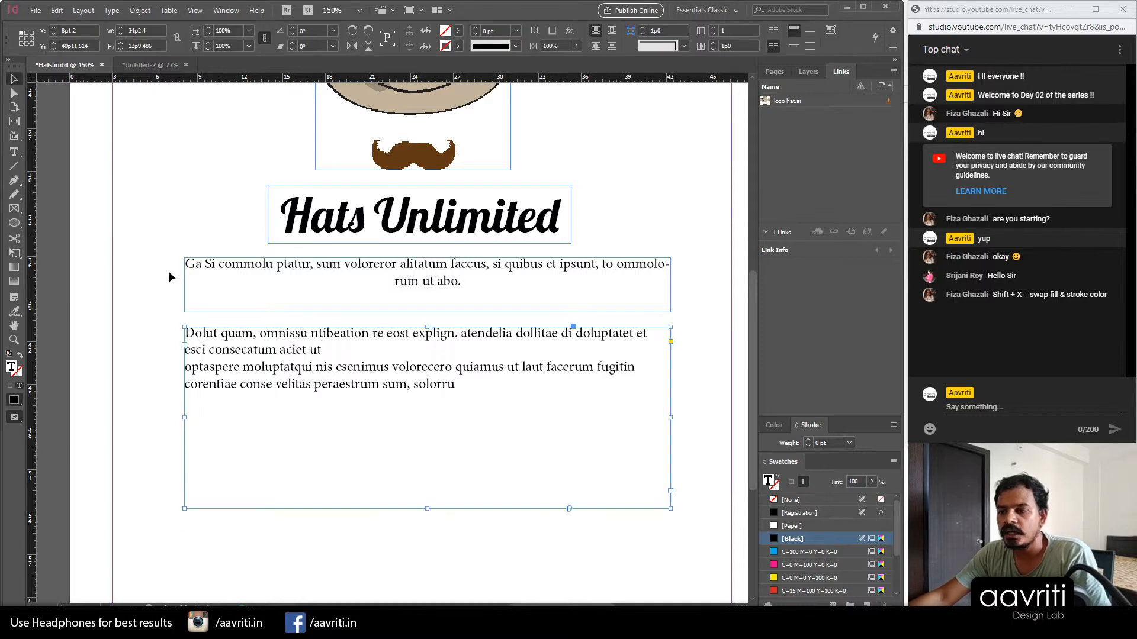
{"action": "left_click_drag", "start_coordinate": [405, 365], "coordinate": [406, 444]}
{"action": "key", "text": "ctrl+minus"}
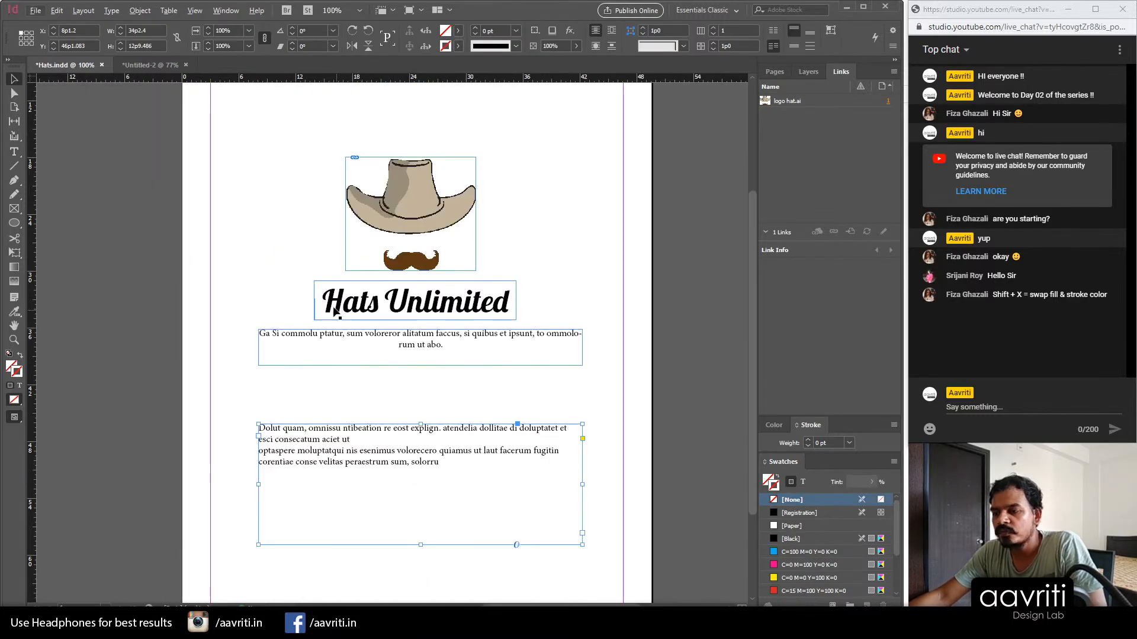
{"action": "key", "text": "ctrl+minus"}
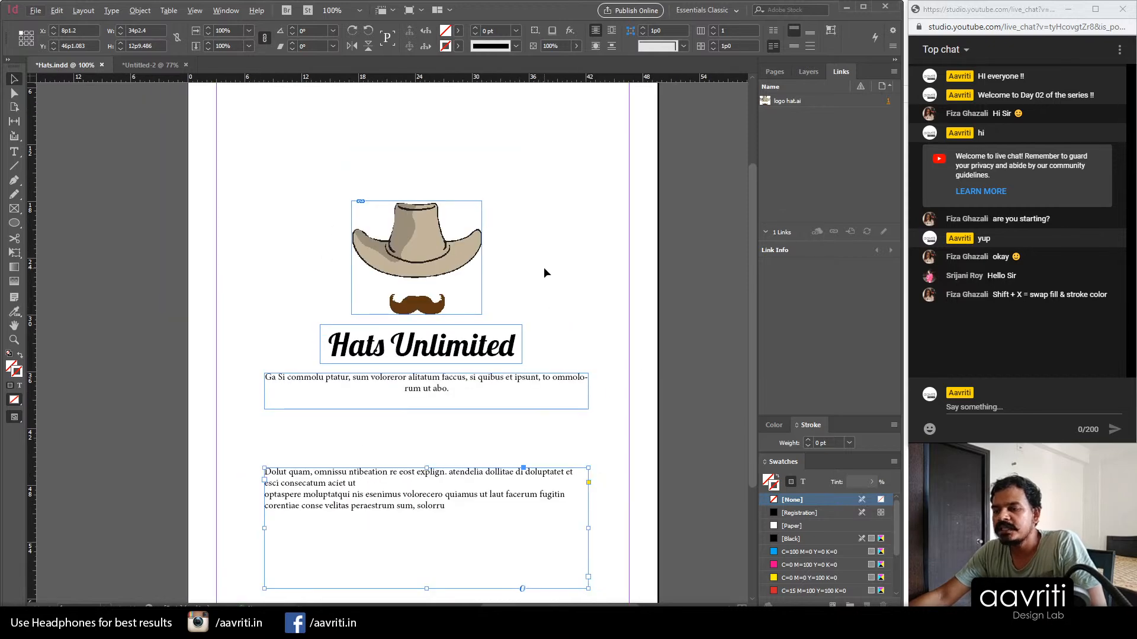